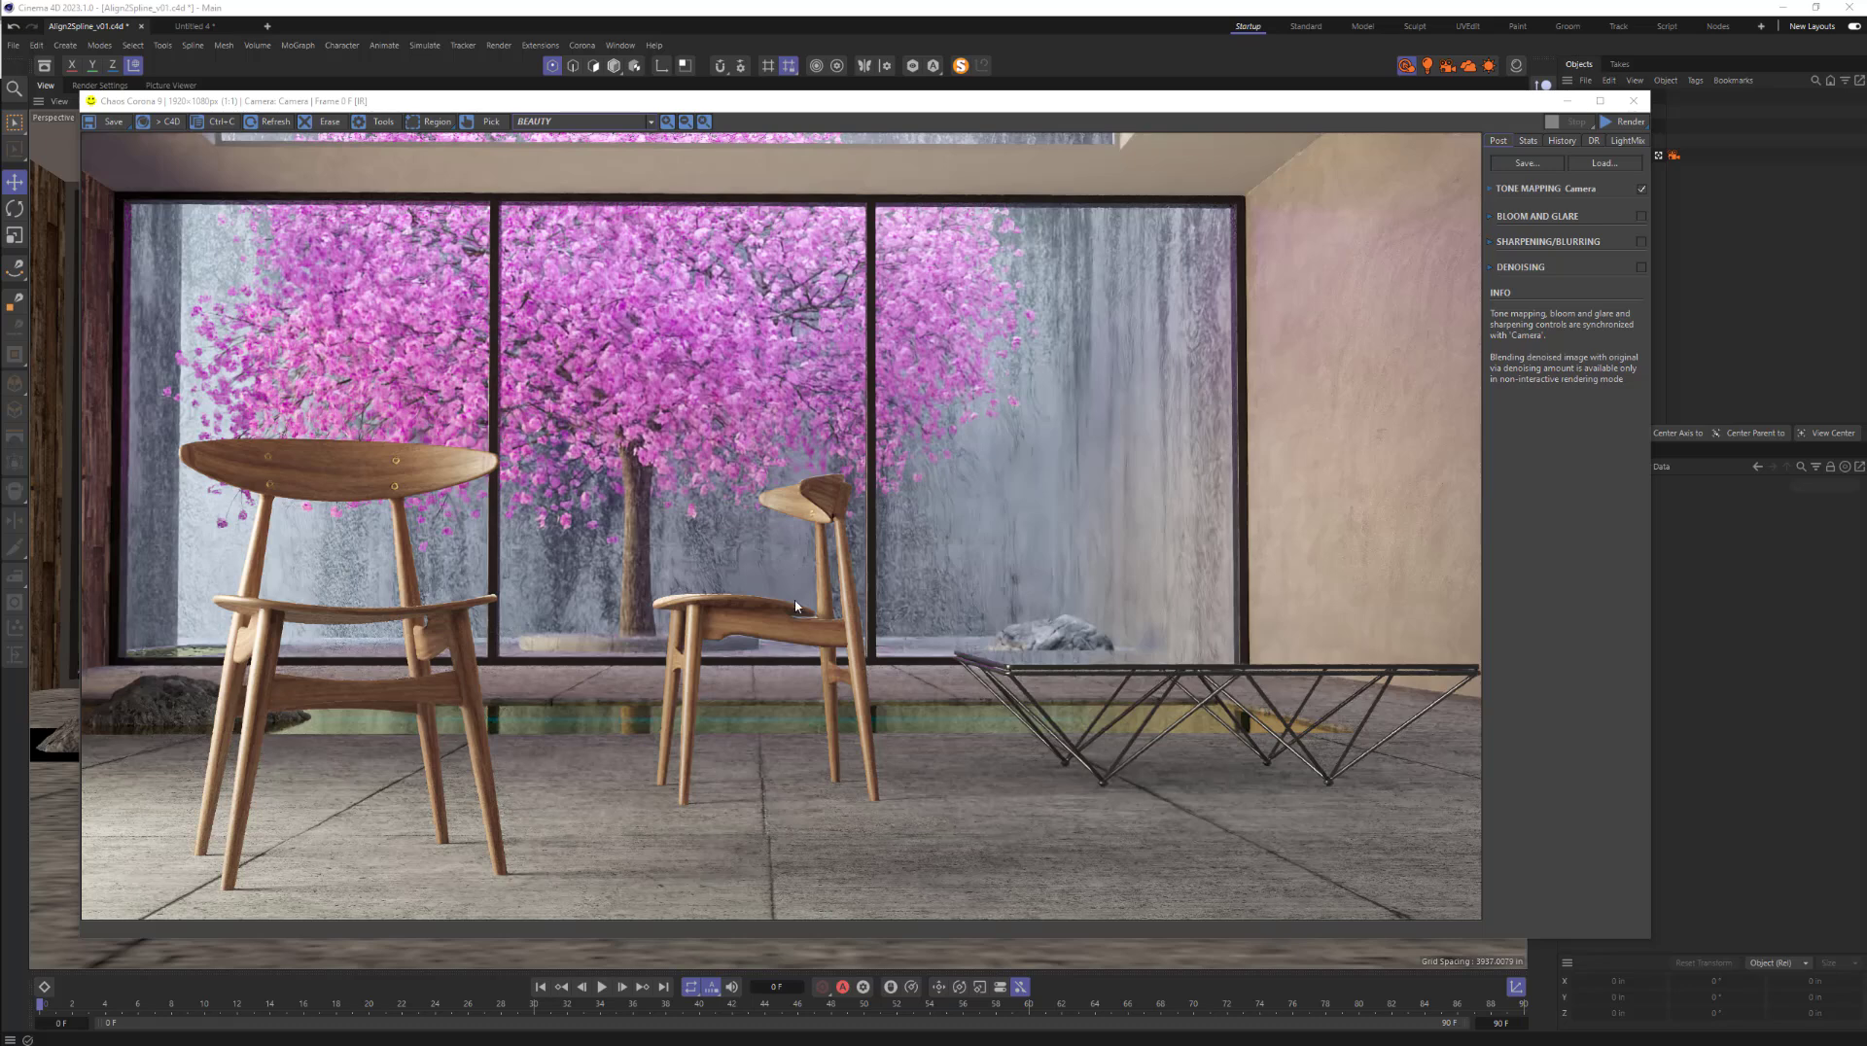
# - Close the rendered image window and show the top view at full size
pyautogui.click(1633, 100)
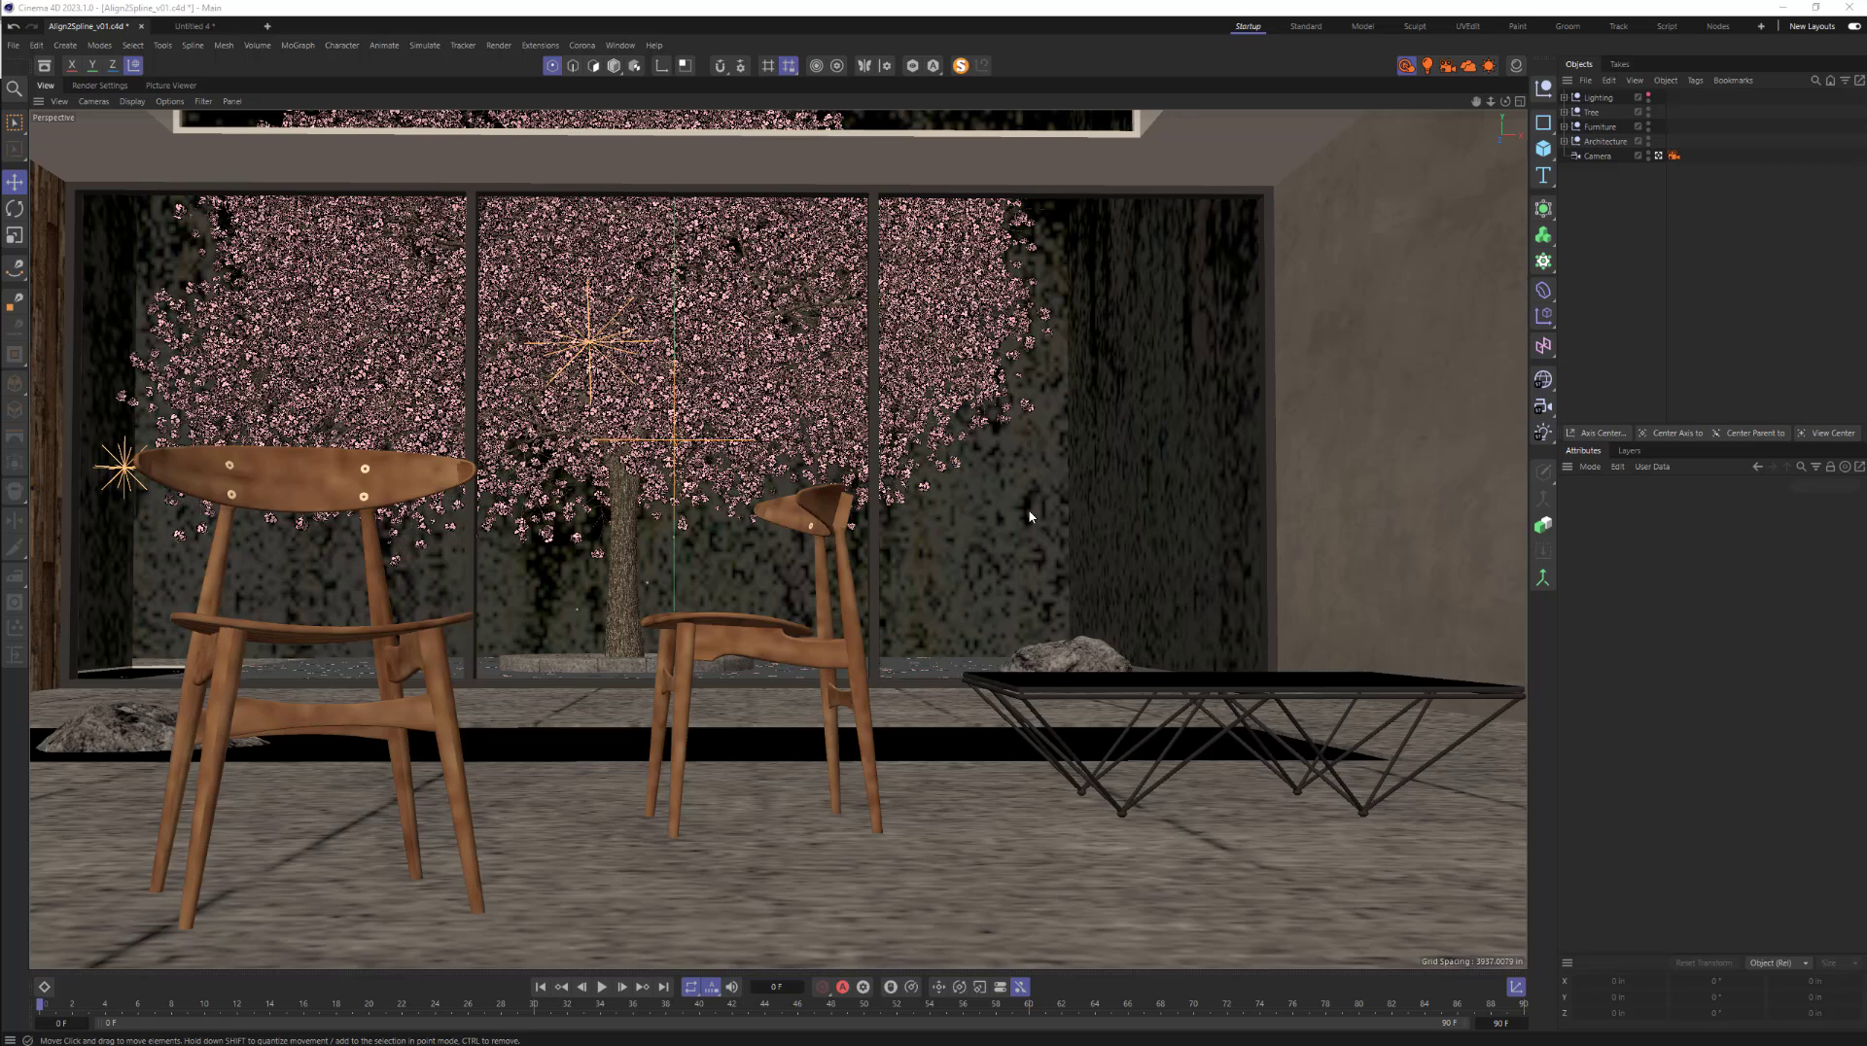
pyautogui.click(1519, 102)
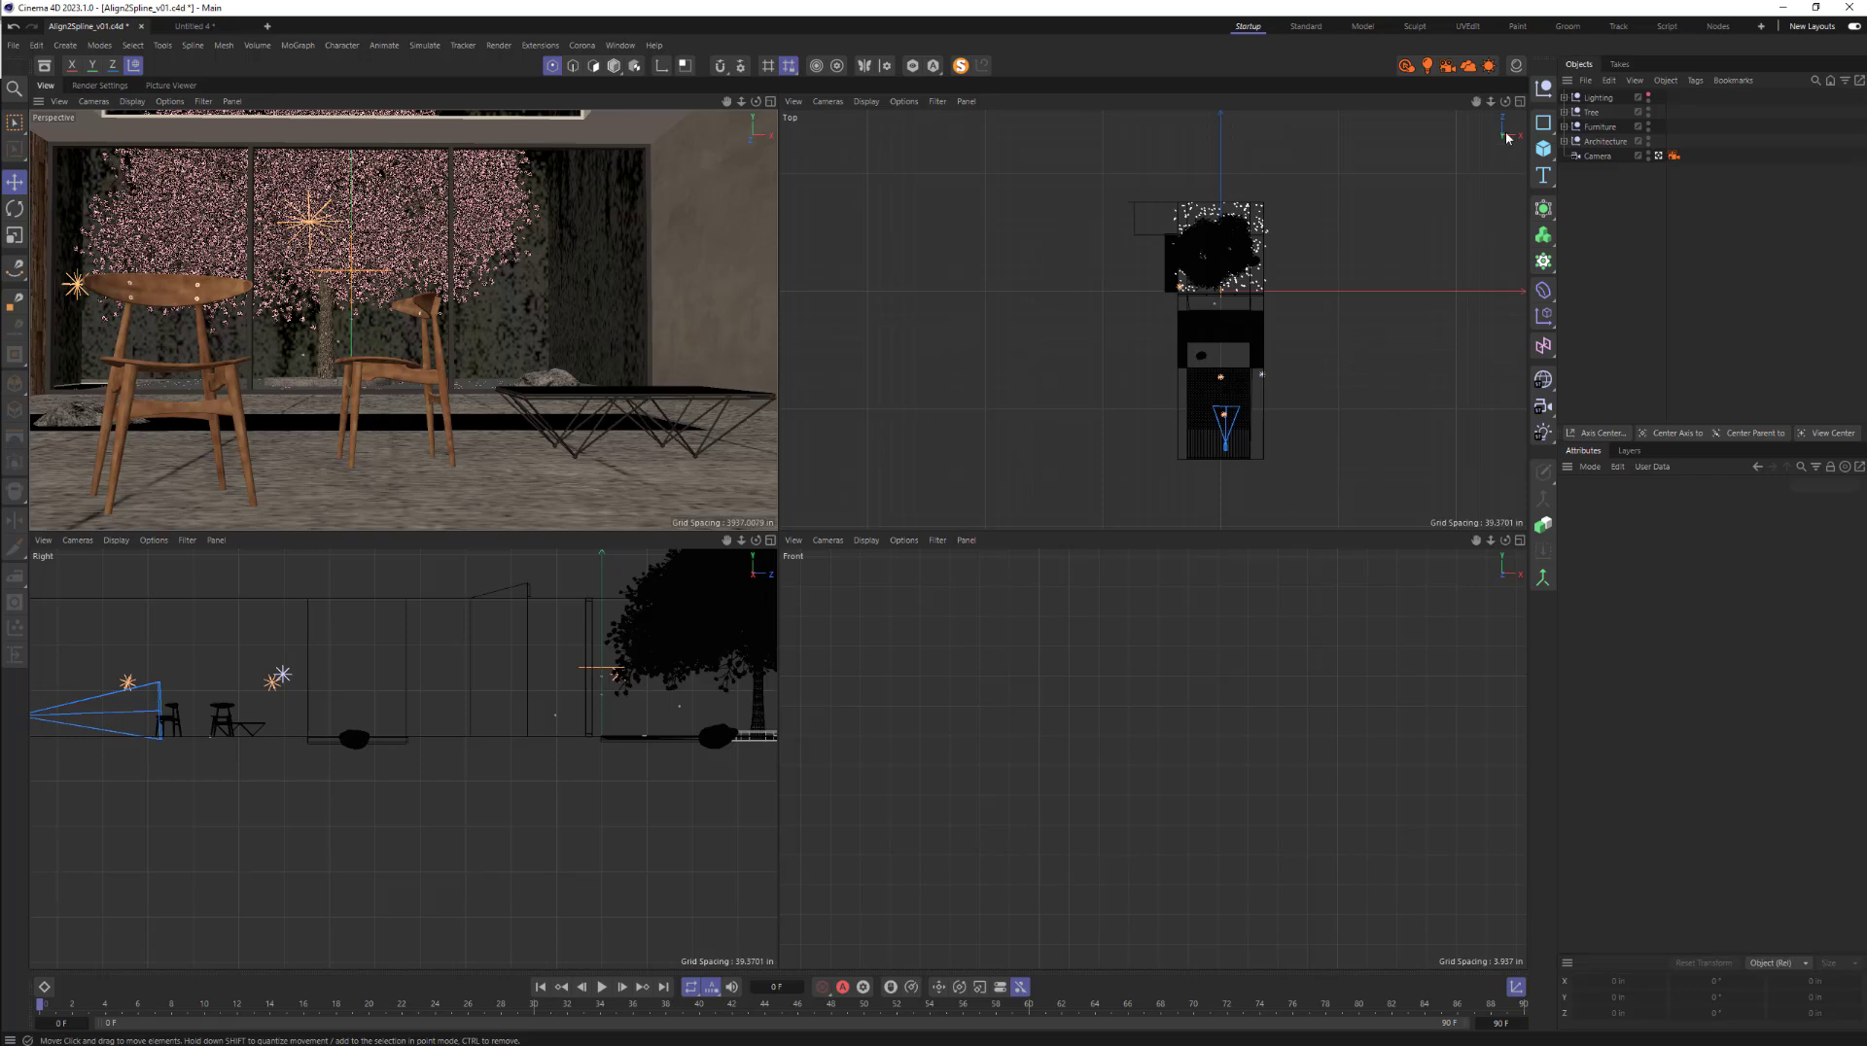
pyautogui.click(1520, 103)
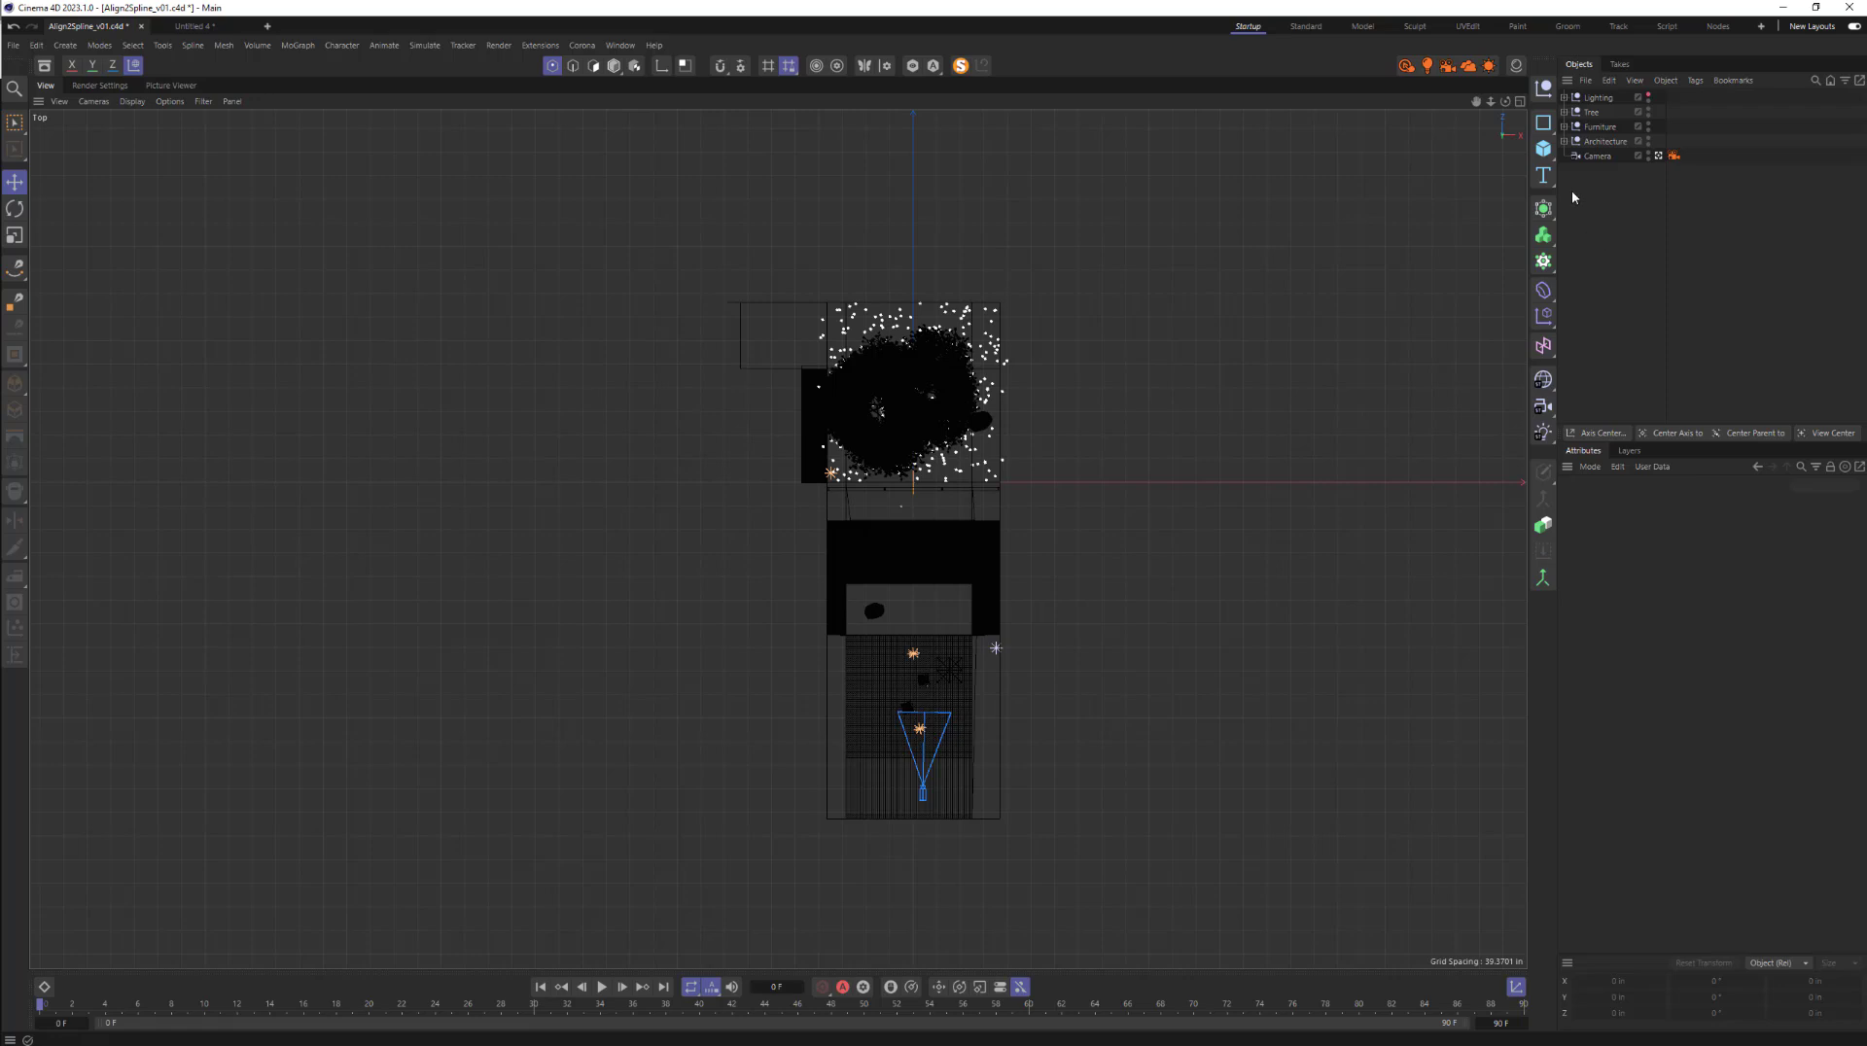
# - Add an empty spline and draw a six-point path from the camera past the chairs, through the tree area and out beyond the side wall
pyautogui.click(1543, 123)
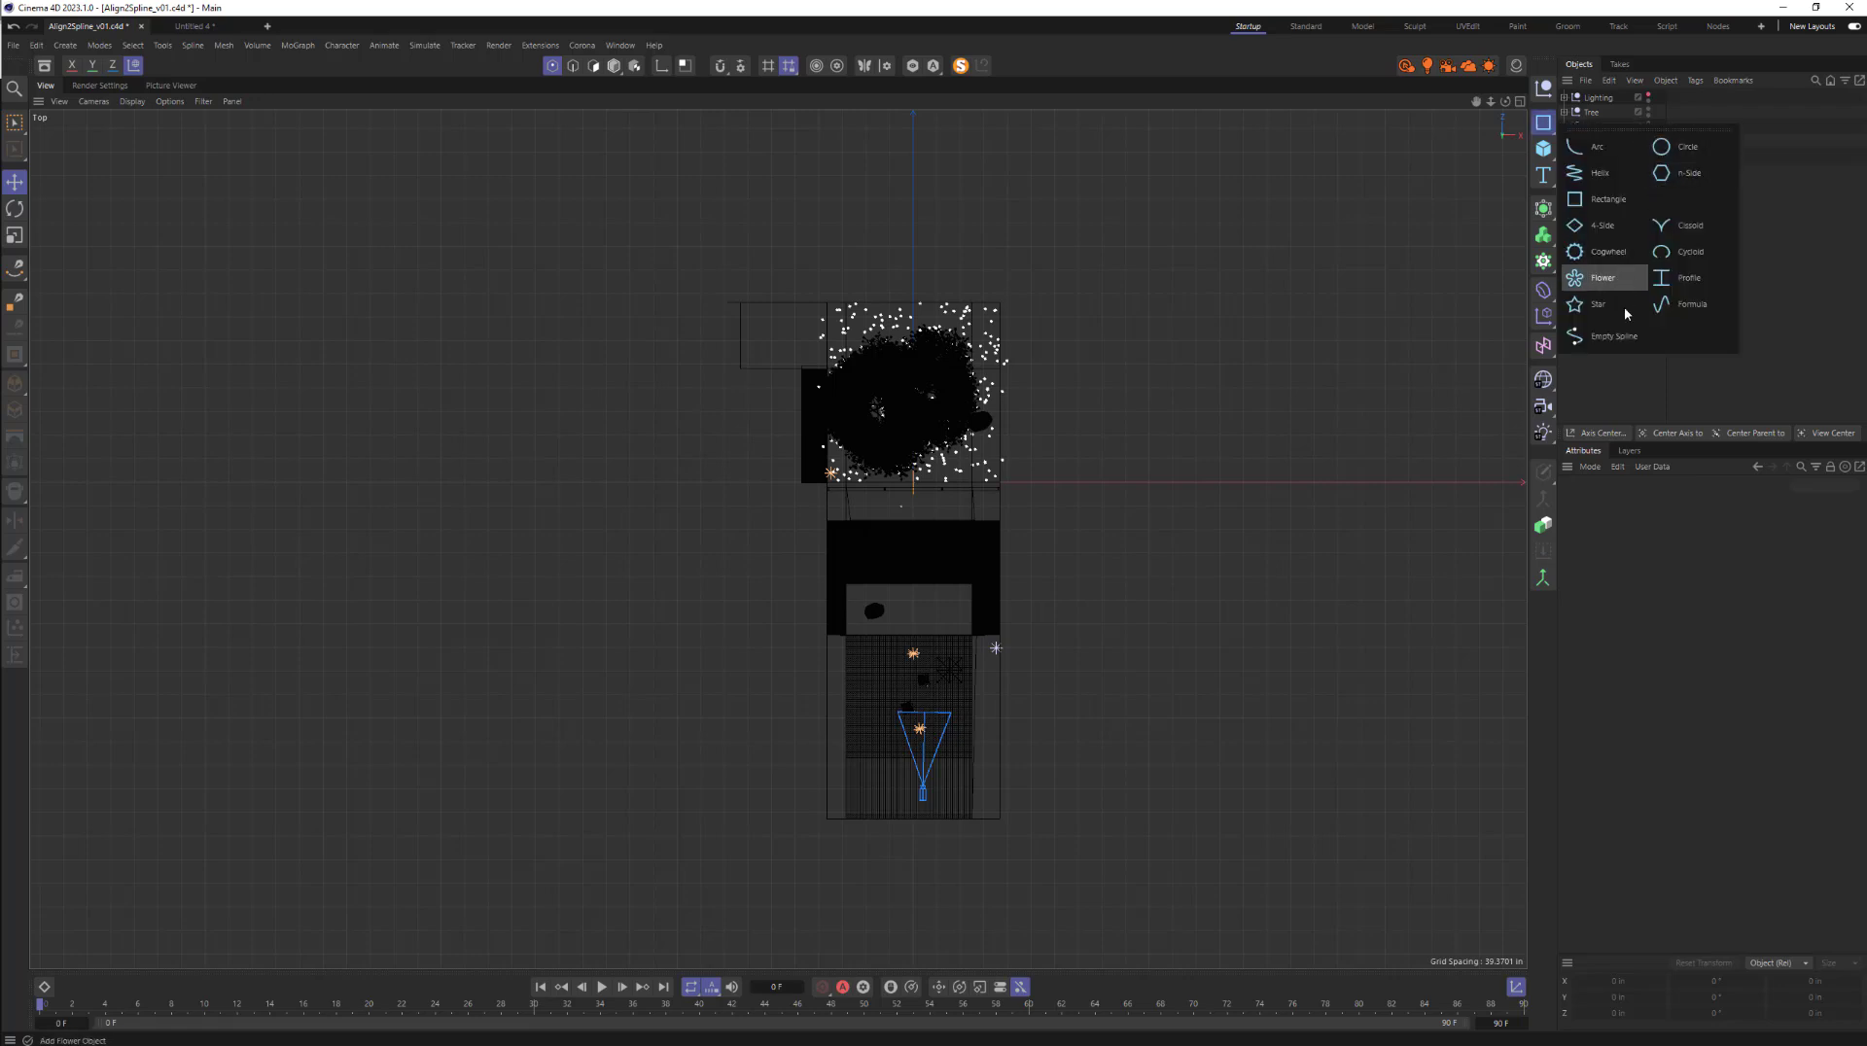
pyautogui.click(1613, 339)
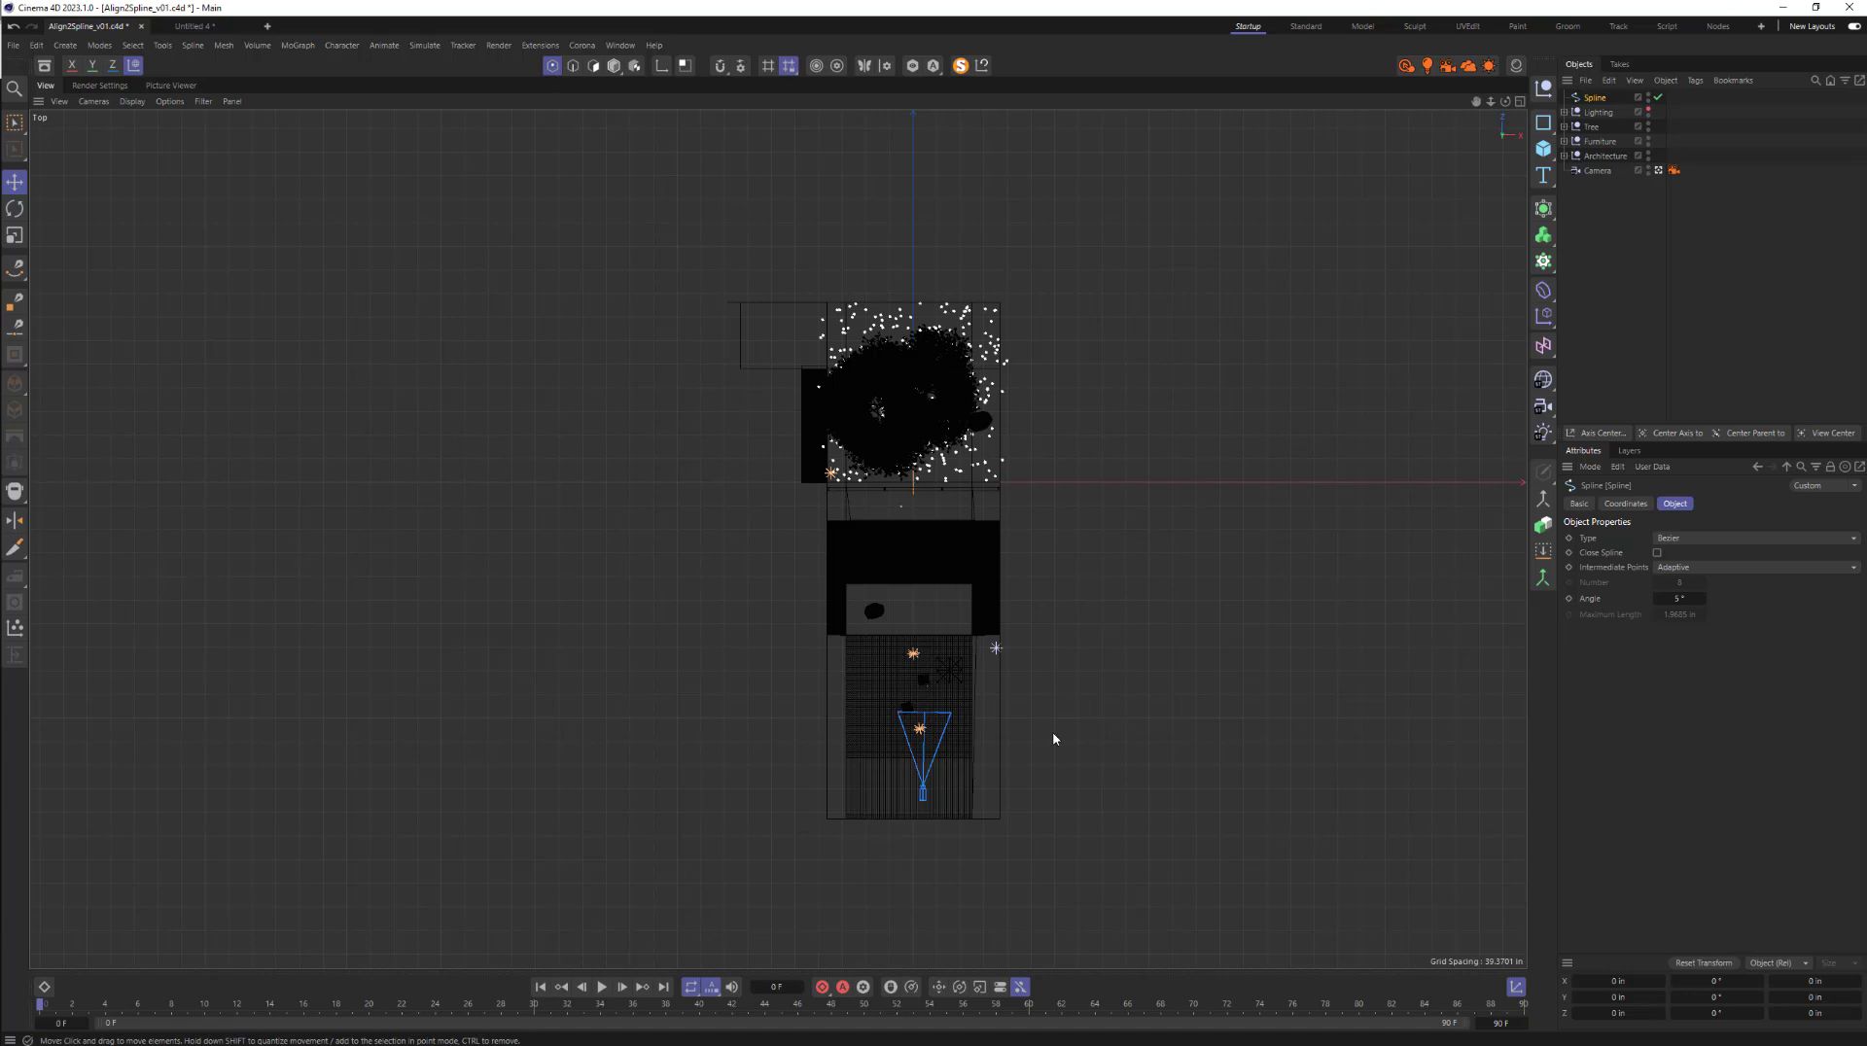
pyautogui.click(915, 798)
pyautogui.click(923, 706)
pyautogui.moveTo(924, 702); pyautogui.dragTo(907, 671)
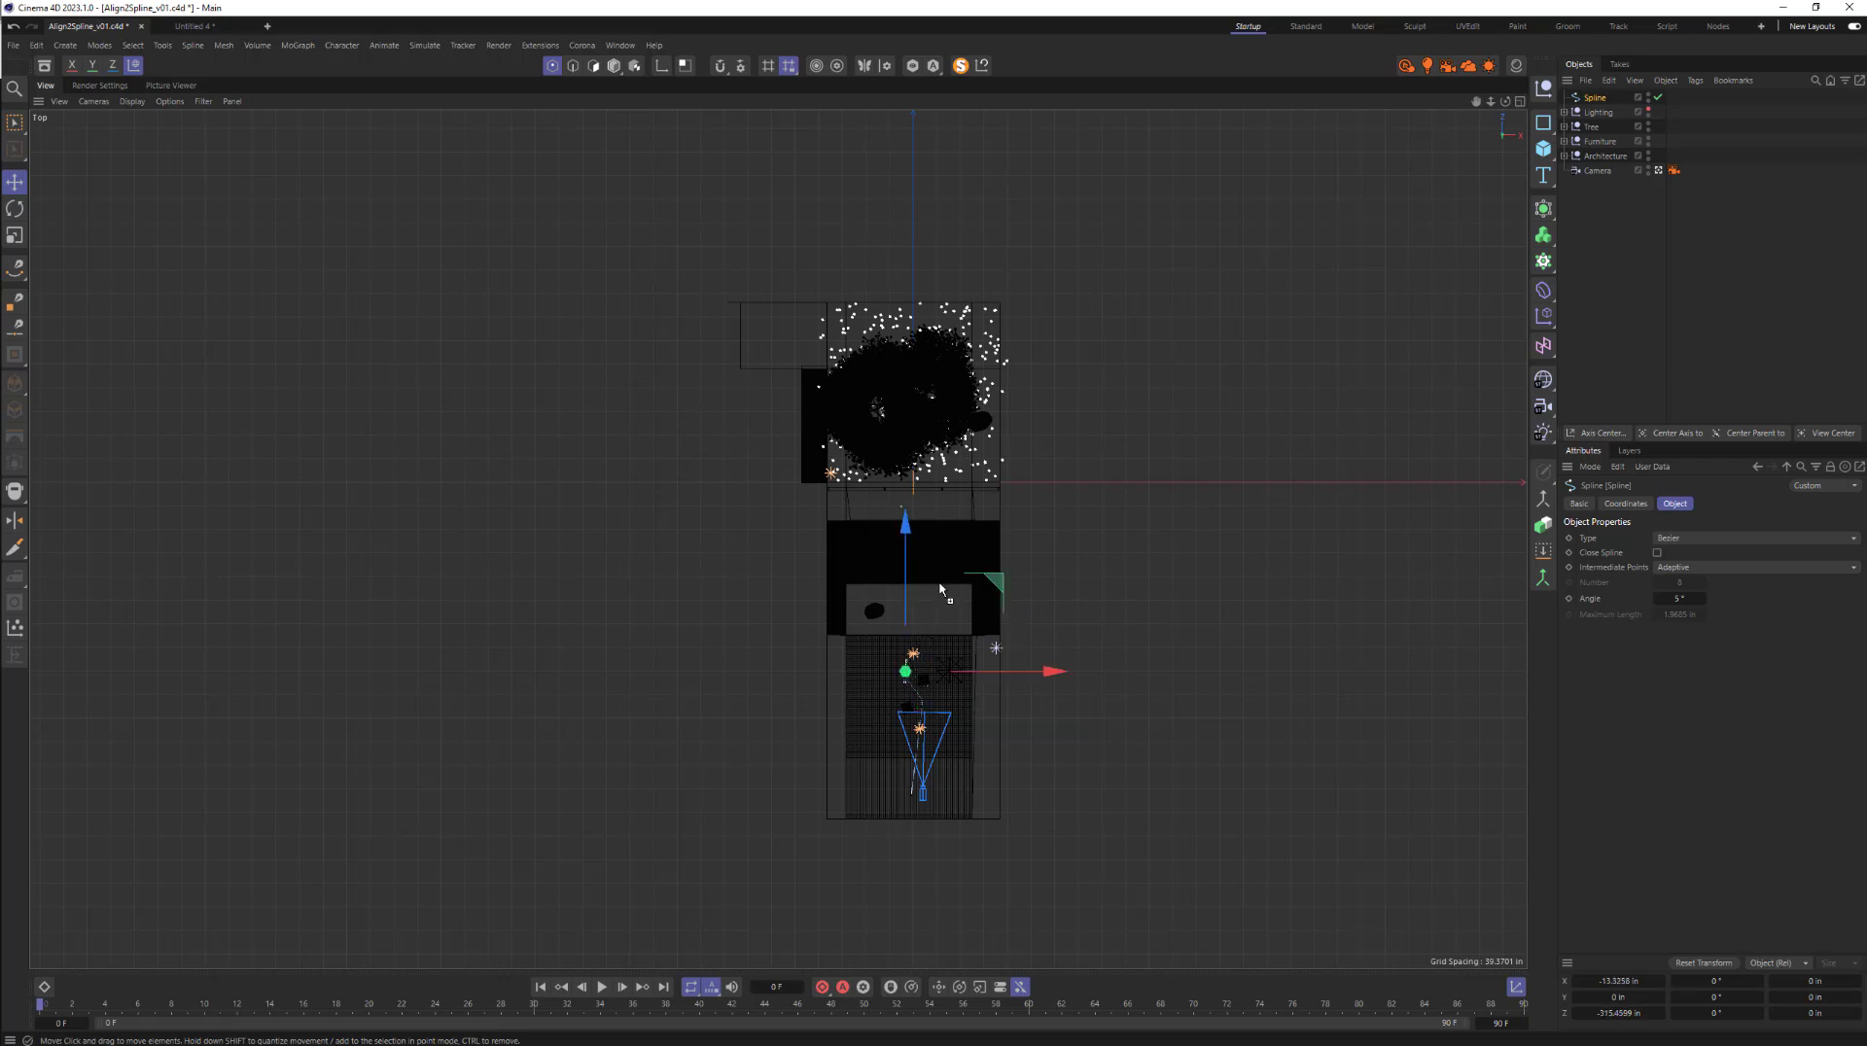
pyautogui.keyDown('ctrl'); pyautogui.click(963, 514); pyautogui.keyUp('ctrl')
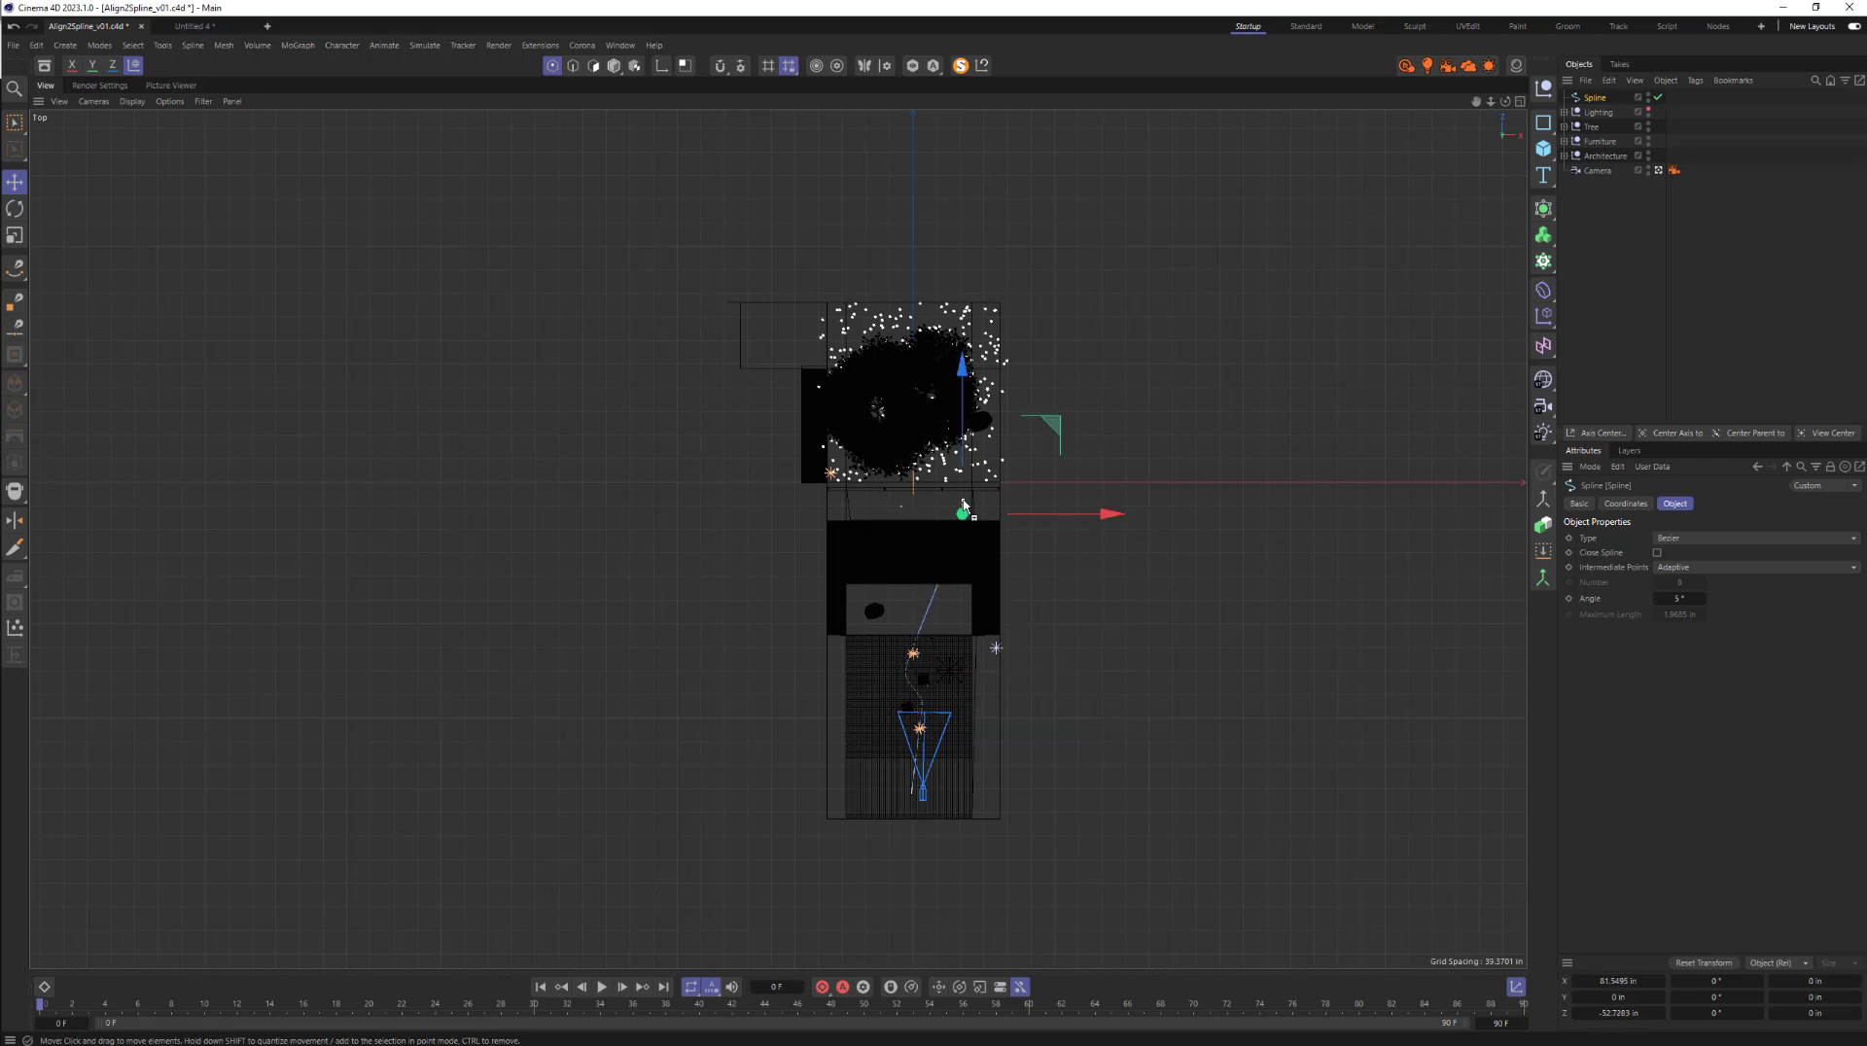
pyautogui.keyDown('ctrl'); pyautogui.click(947, 355); pyautogui.keyUp('ctrl')
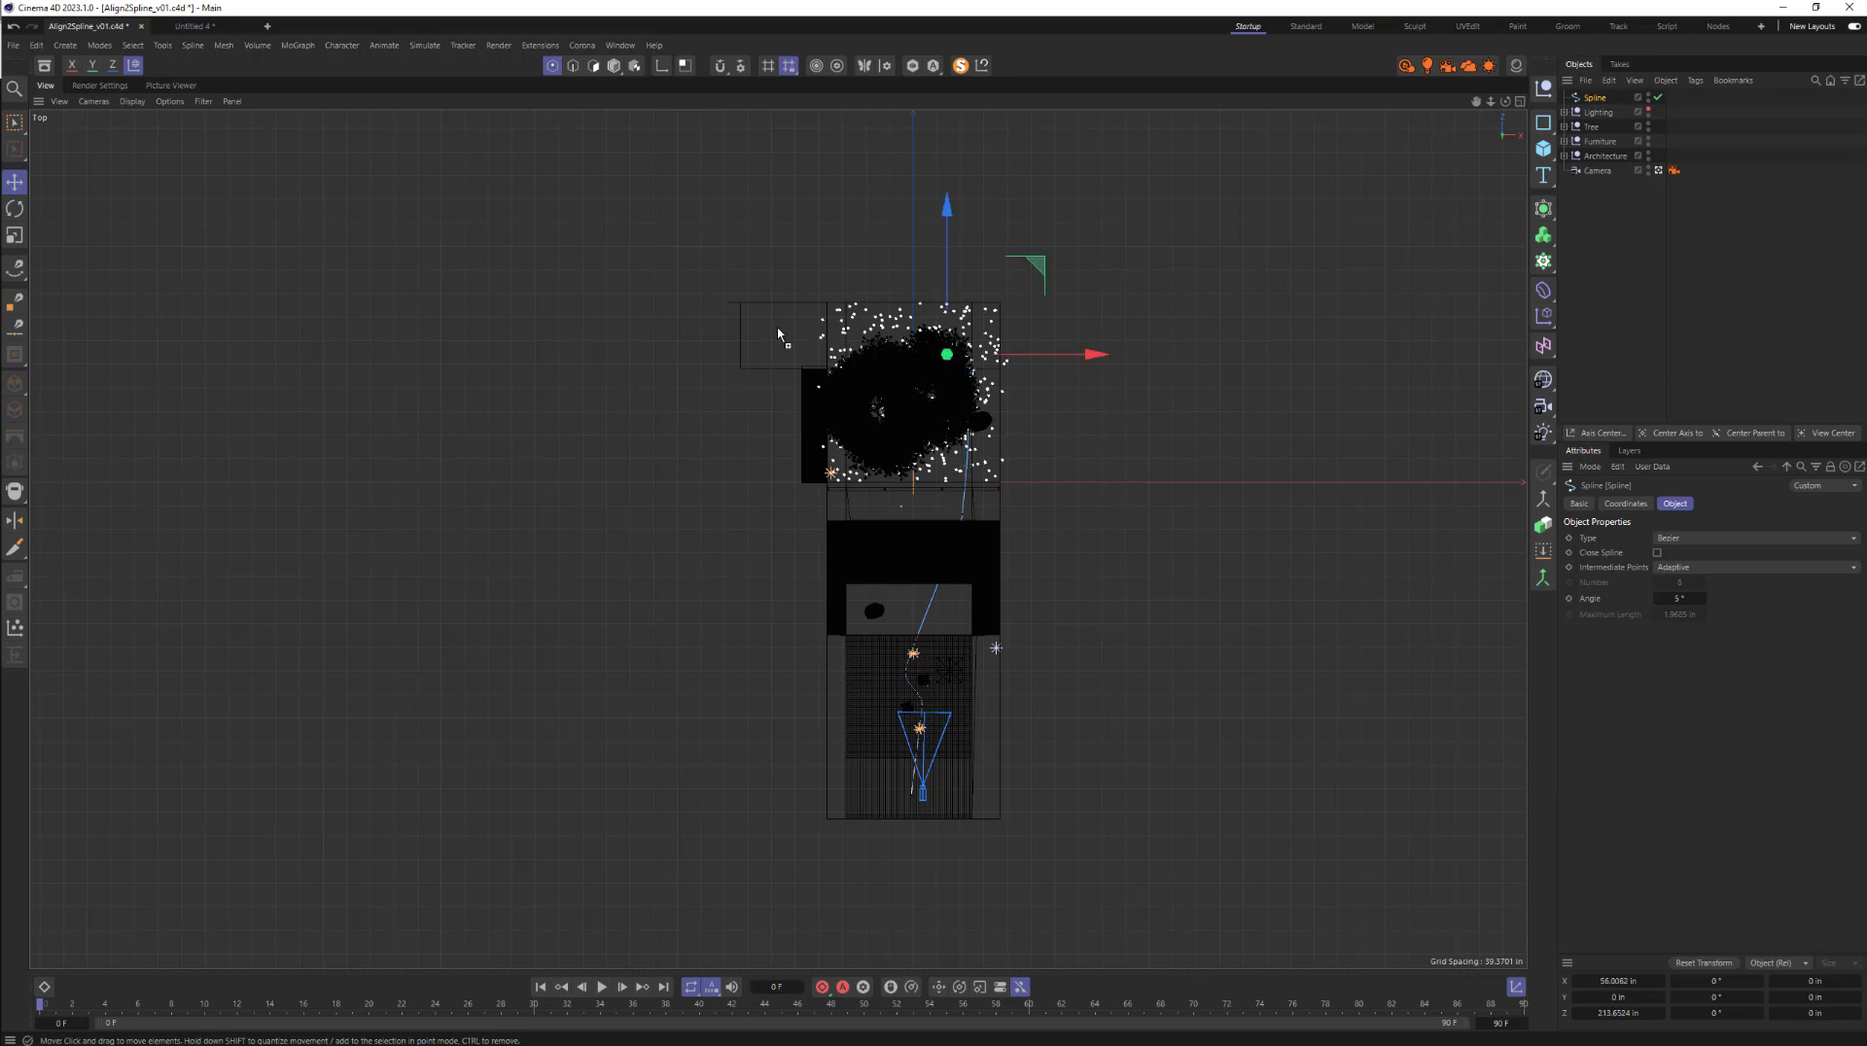
pyautogui.keyDown('ctrl'); pyautogui.click(703, 328); pyautogui.keyUp('ctrl')
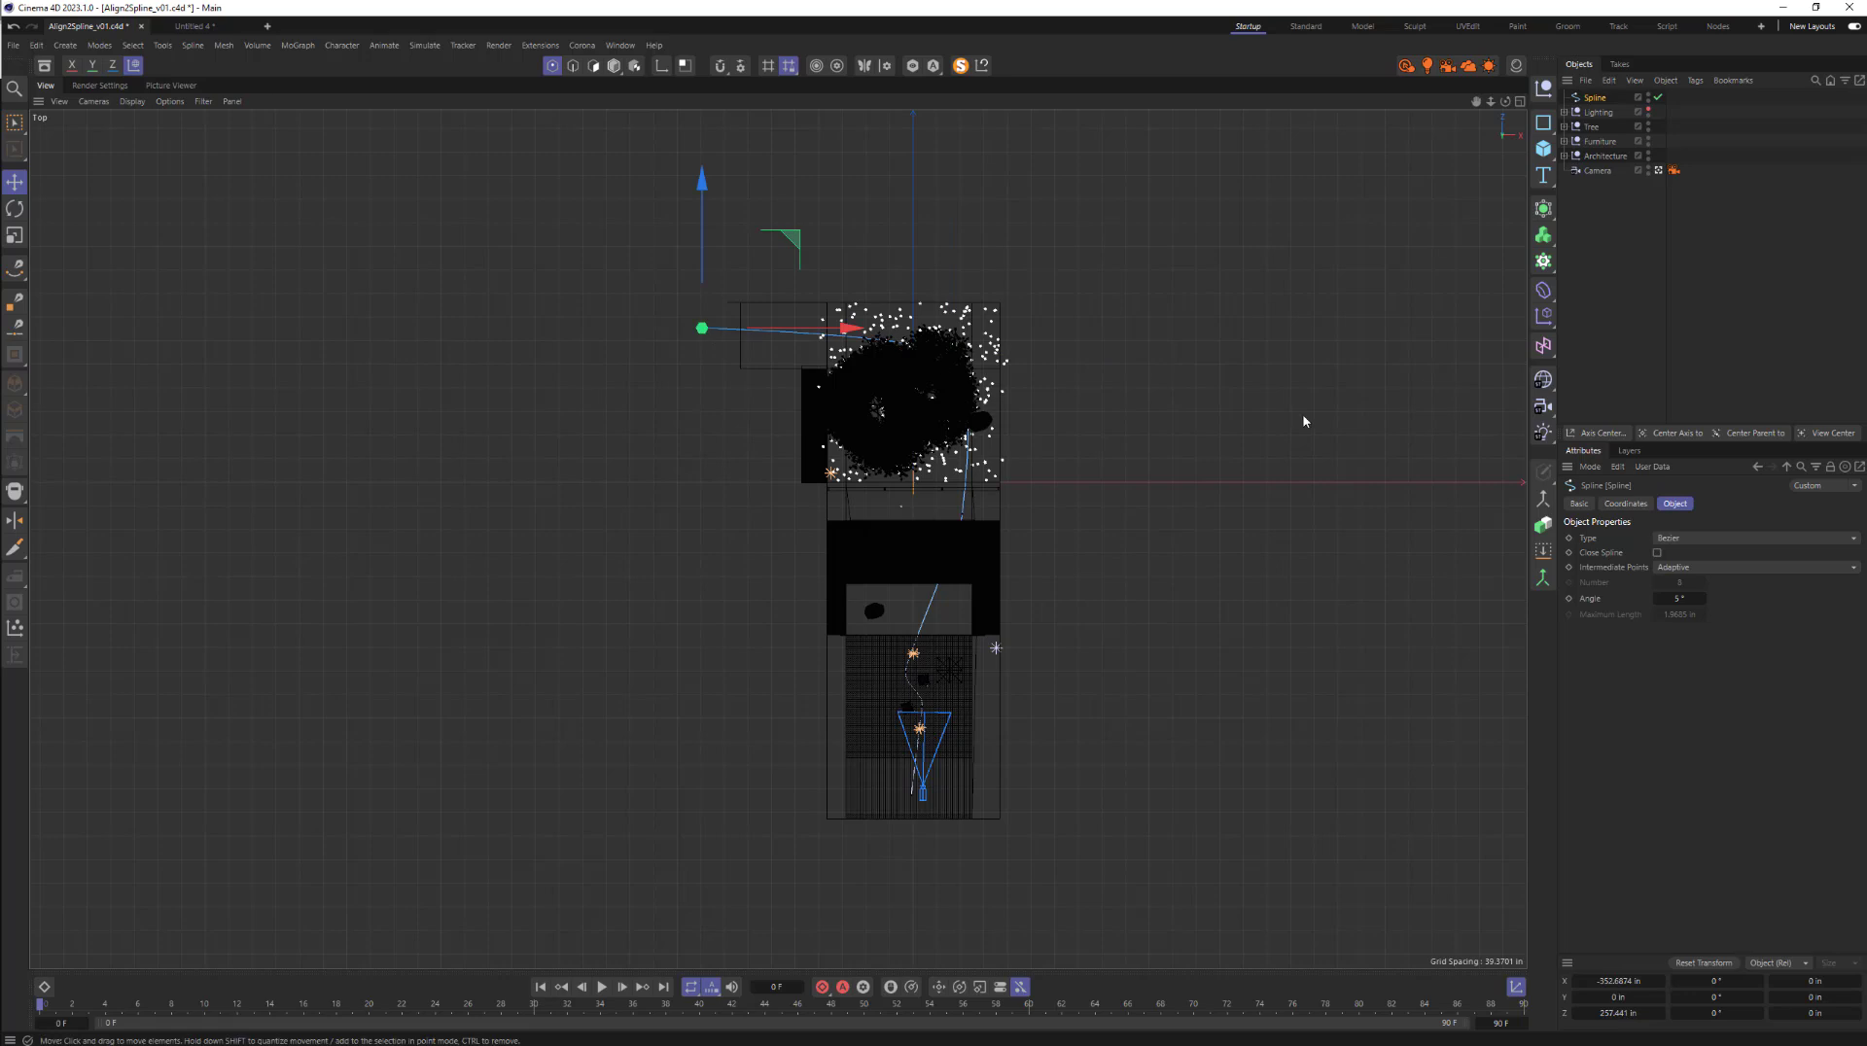
# - Hide the Tree group in the viewport
pyautogui.scroll(2, 954, 811)
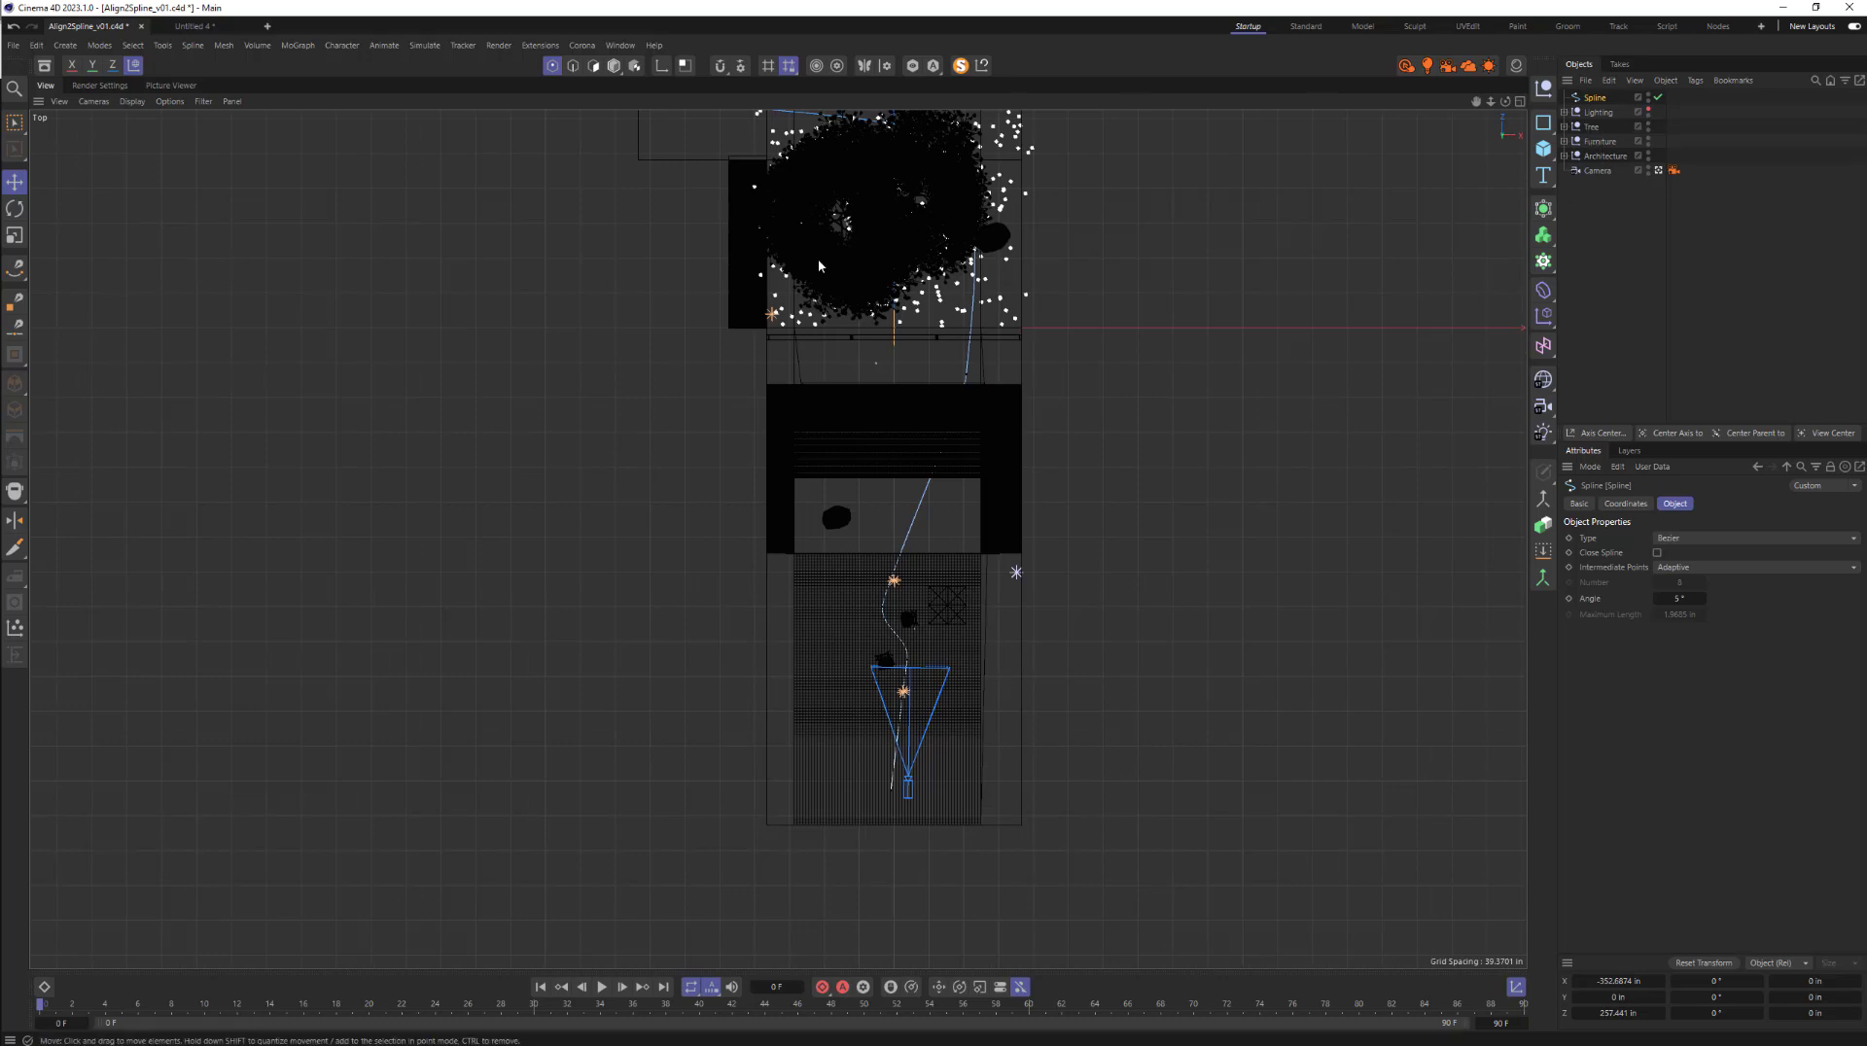
pyautogui.click(1648, 124)
pyautogui.keyDown('alt'); pyautogui.moveTo(1156, 425); pyautogui.dragTo(1147, 522, button='middle'); pyautogui.keyUp('alt')
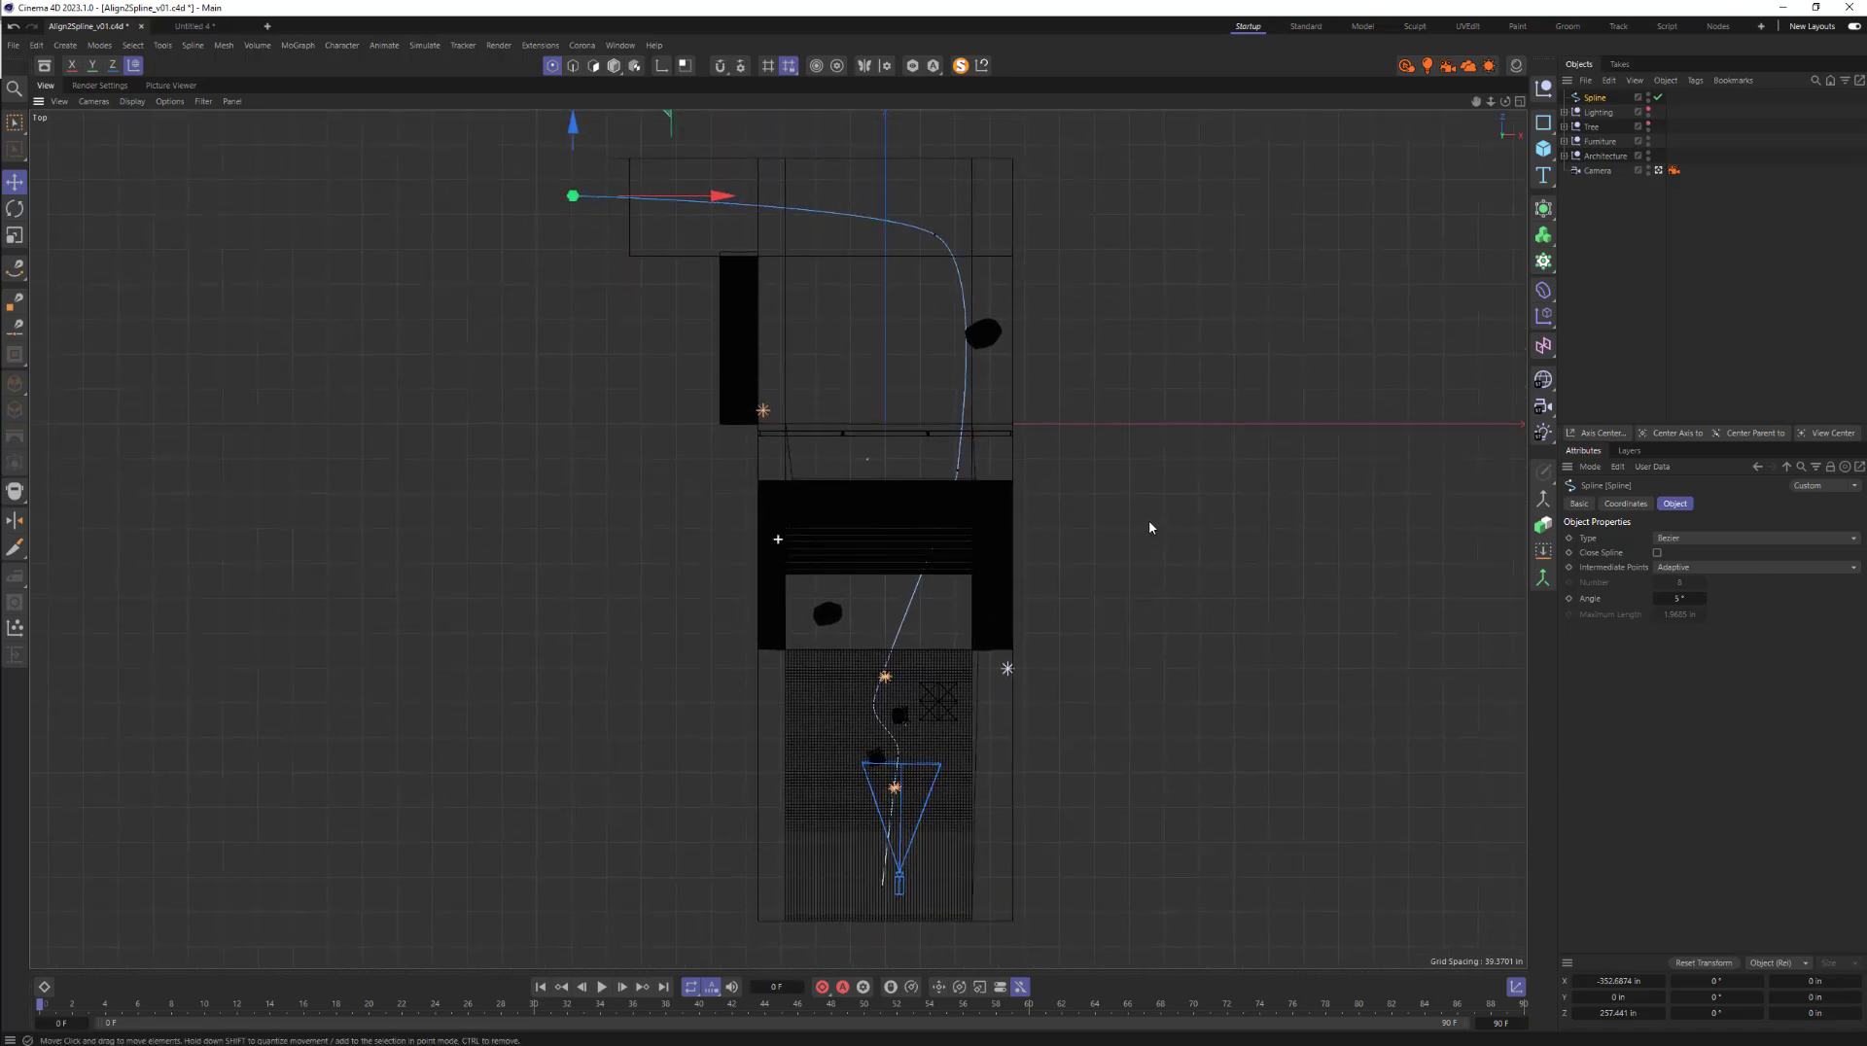
# - Move the spline point beside the front chair back toward the camera
pyautogui.moveTo(916, 771)
pyautogui.keyDown('alt'); pyautogui.mouseDown(button='right')
pyautogui.moveTo(1005, 746)
pyautogui.moveTo(917, 775)
pyautogui.mouseUp(button='right'); pyautogui.keyUp('alt')
pyautogui.keyDown('alt'); pyautogui.moveTo(1021, 710); pyautogui.dragTo(1046, 711, button='middle'); pyautogui.keyUp('alt')
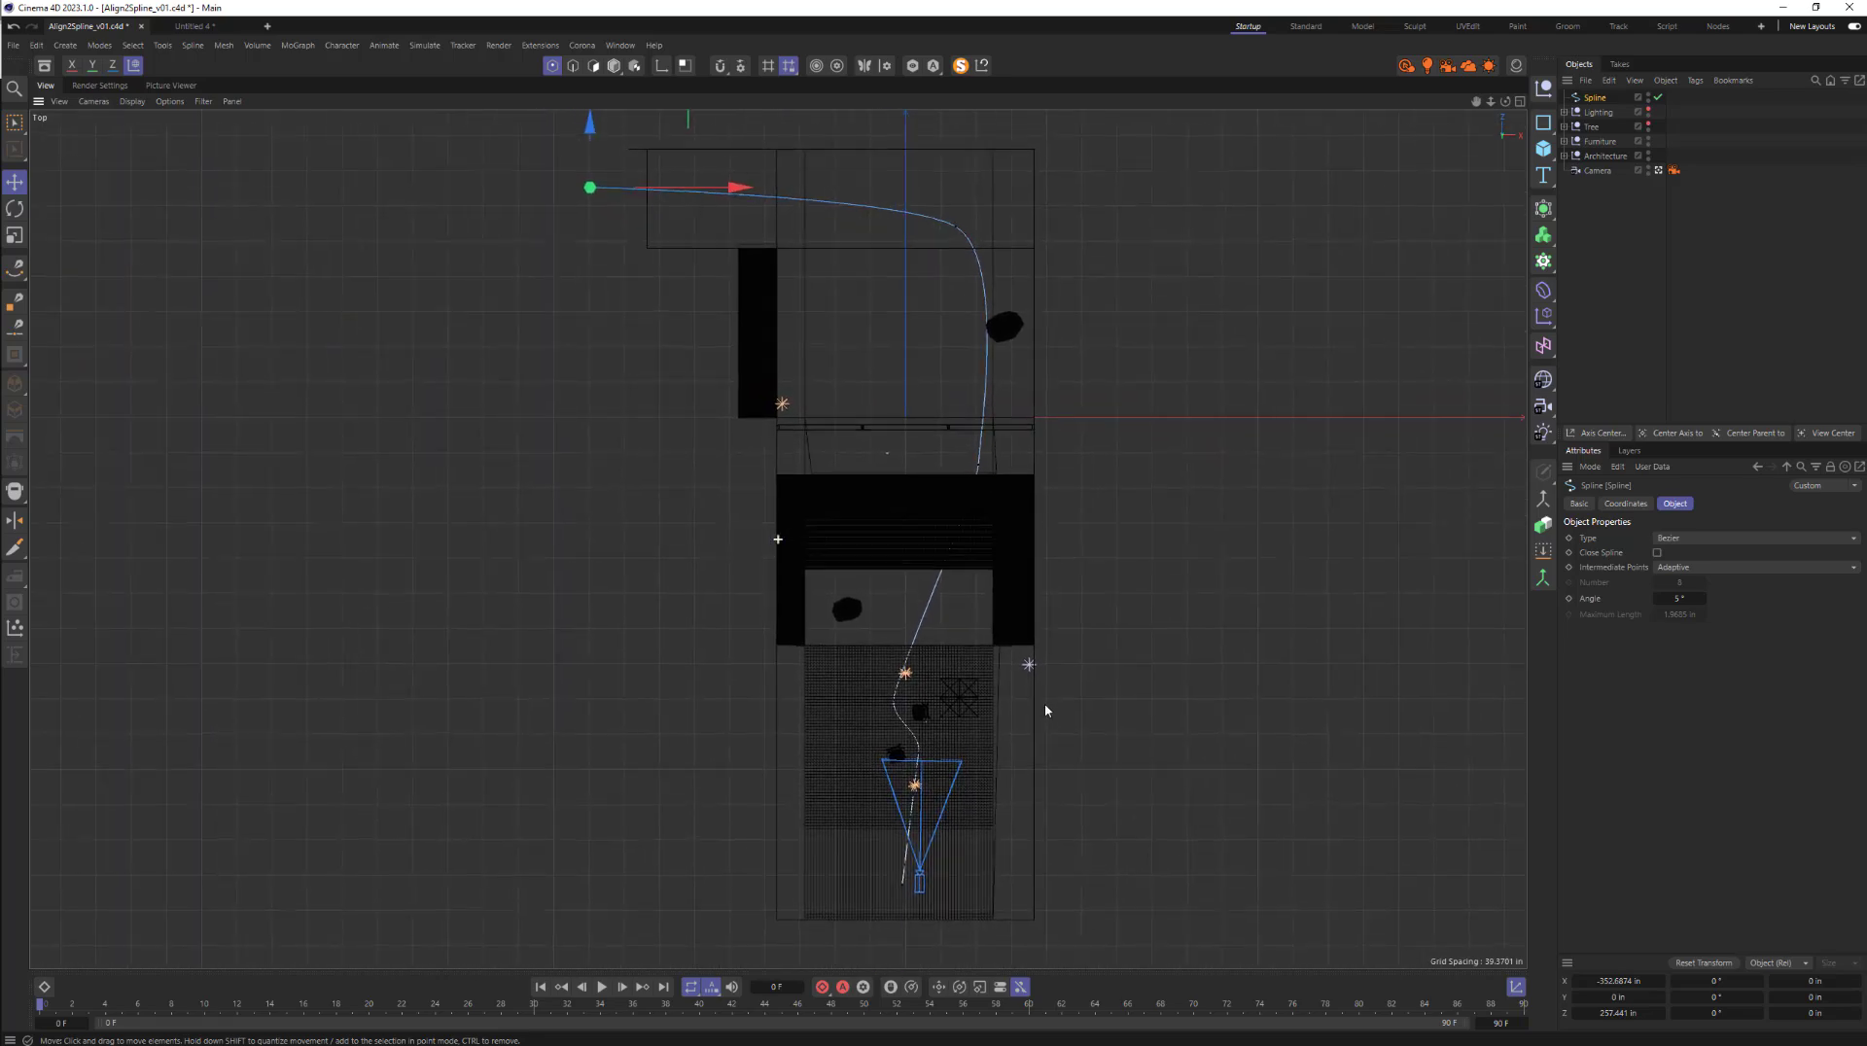
pyautogui.keyDown('alt'); pyautogui.moveTo(940, 875); pyautogui.dragTo(1001, 757, button='right'); pyautogui.keyUp('alt')
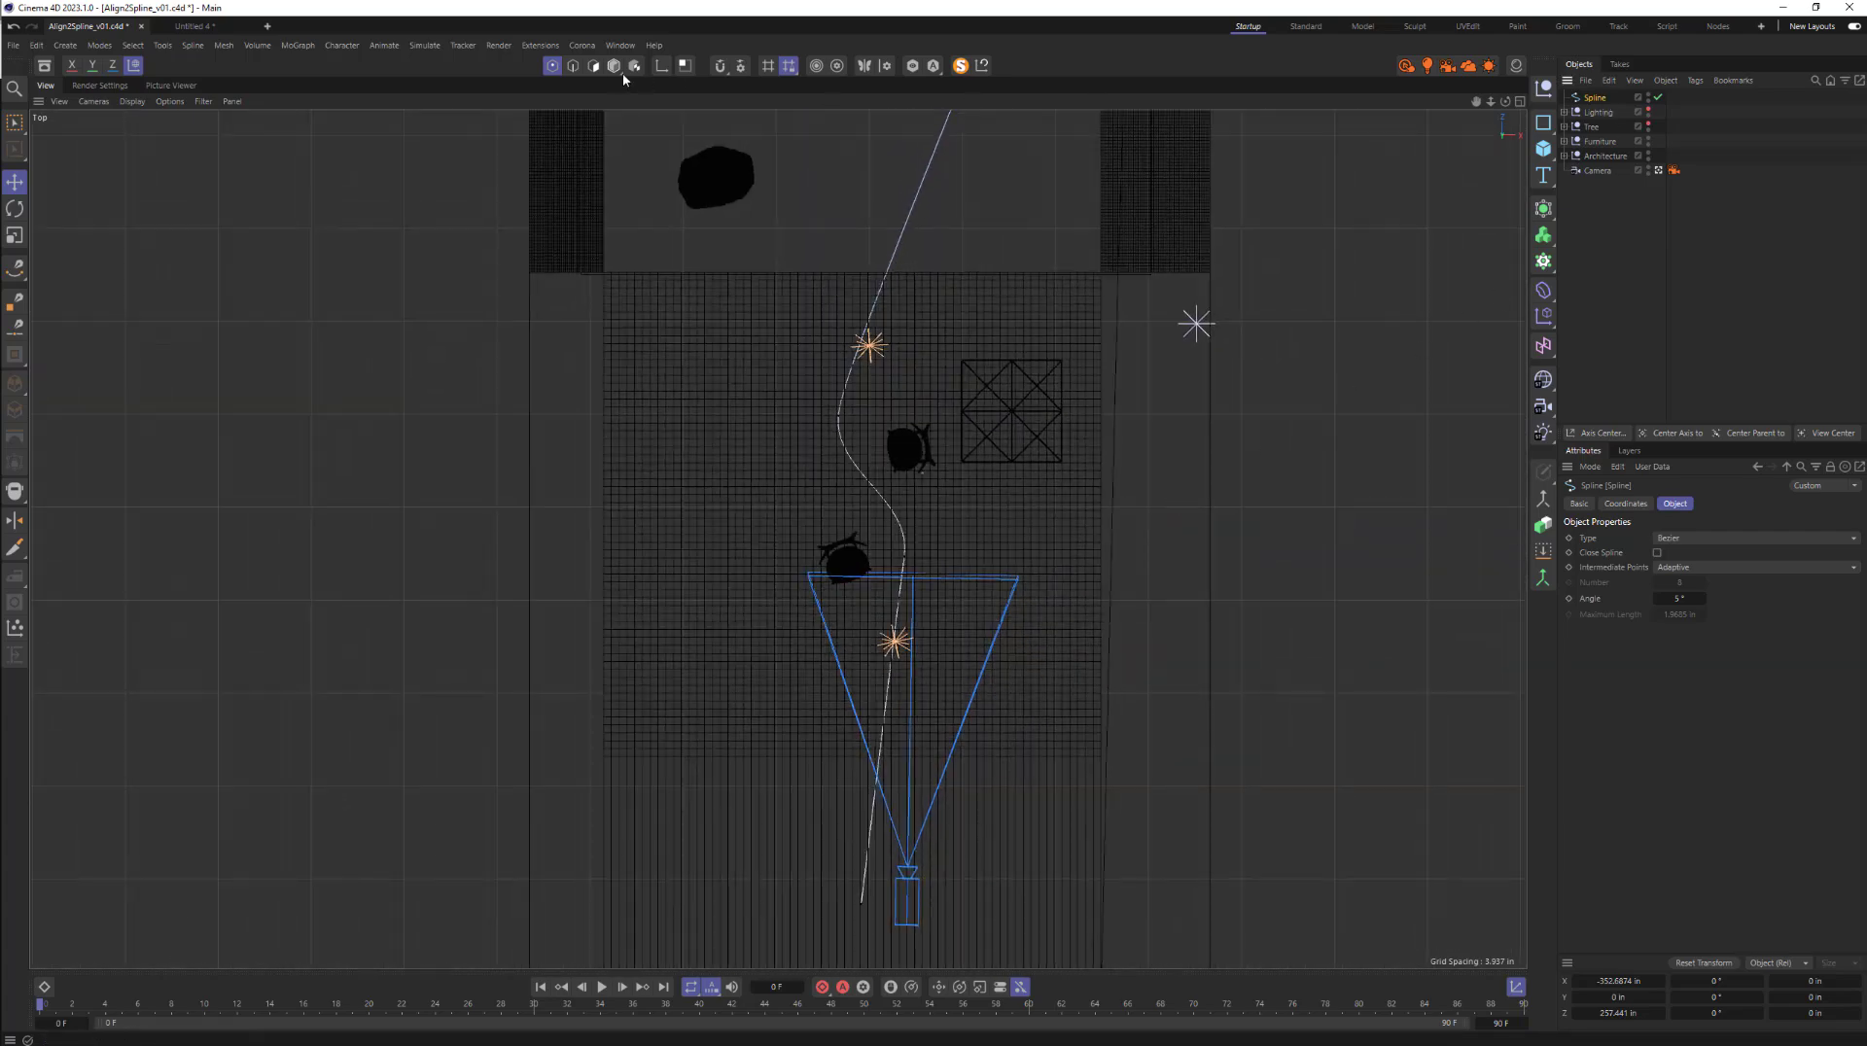
pyautogui.press('0')
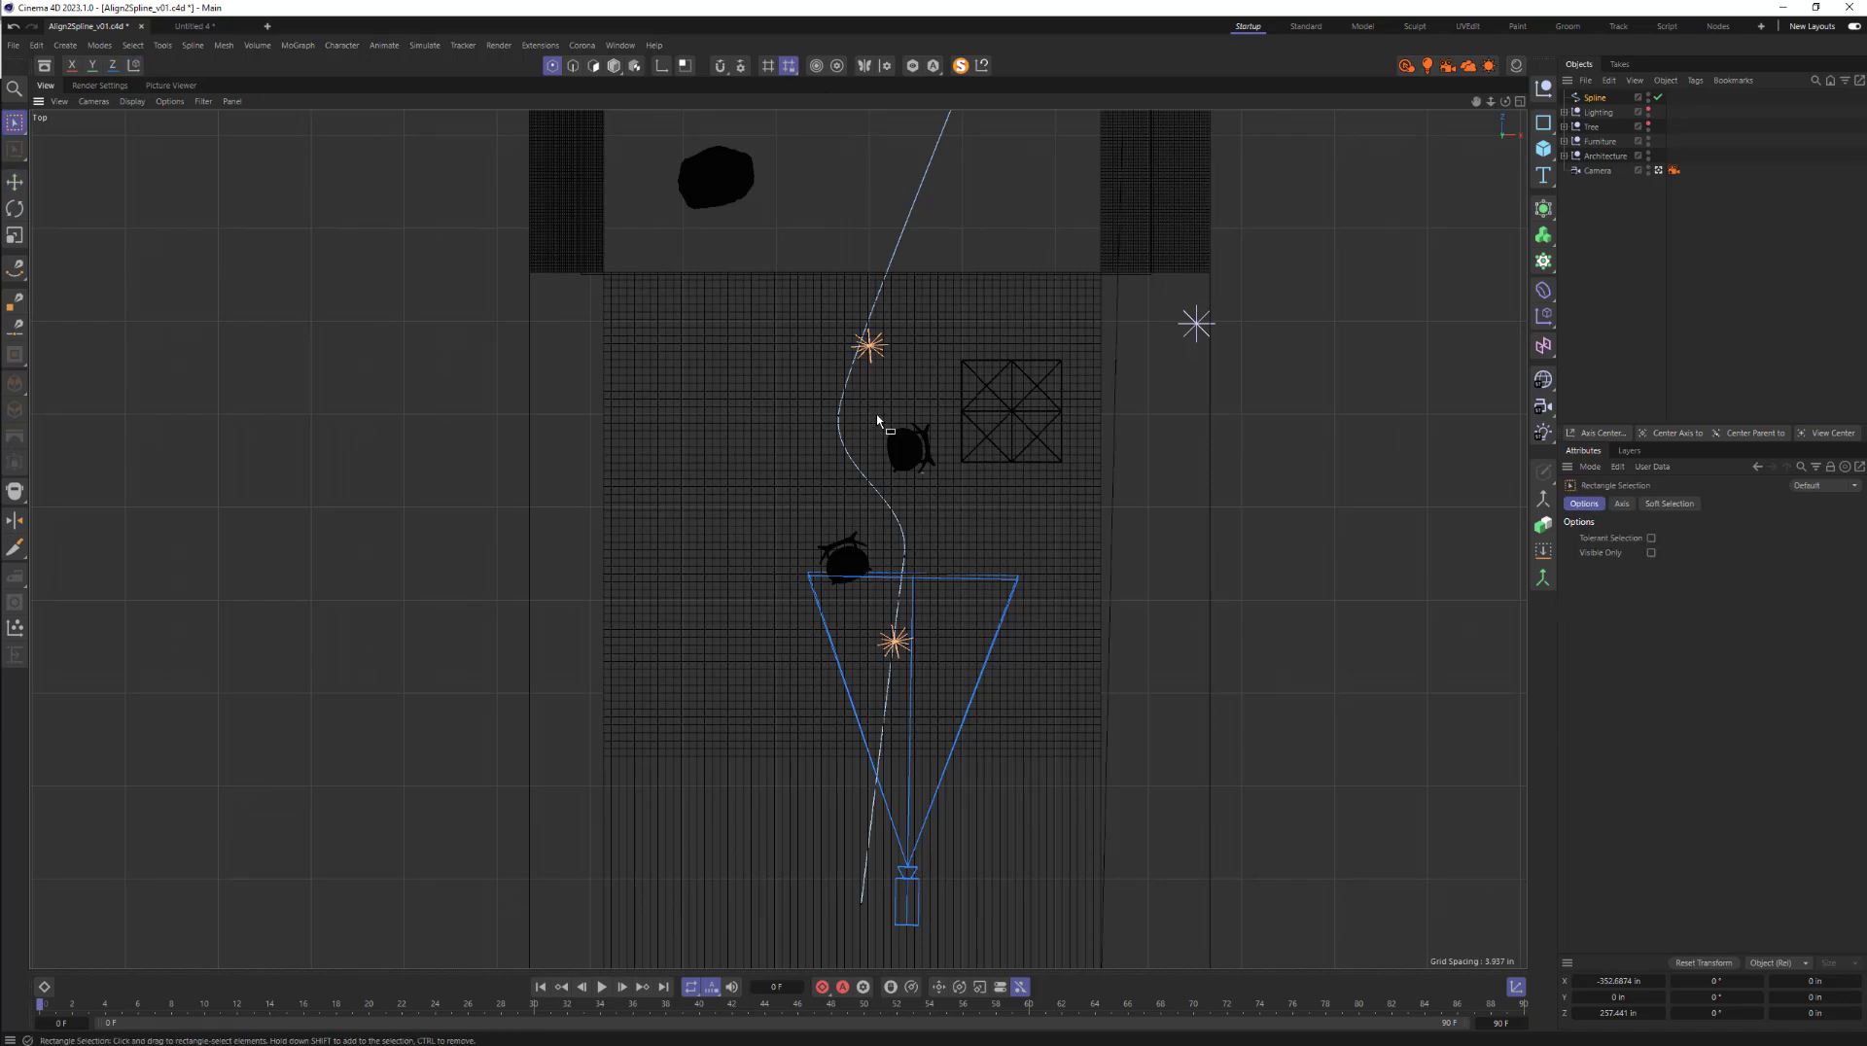
pyautogui.moveTo(989, 510); pyautogui.dragTo(858, 595)
pyautogui.press('e')
pyautogui.press('l')
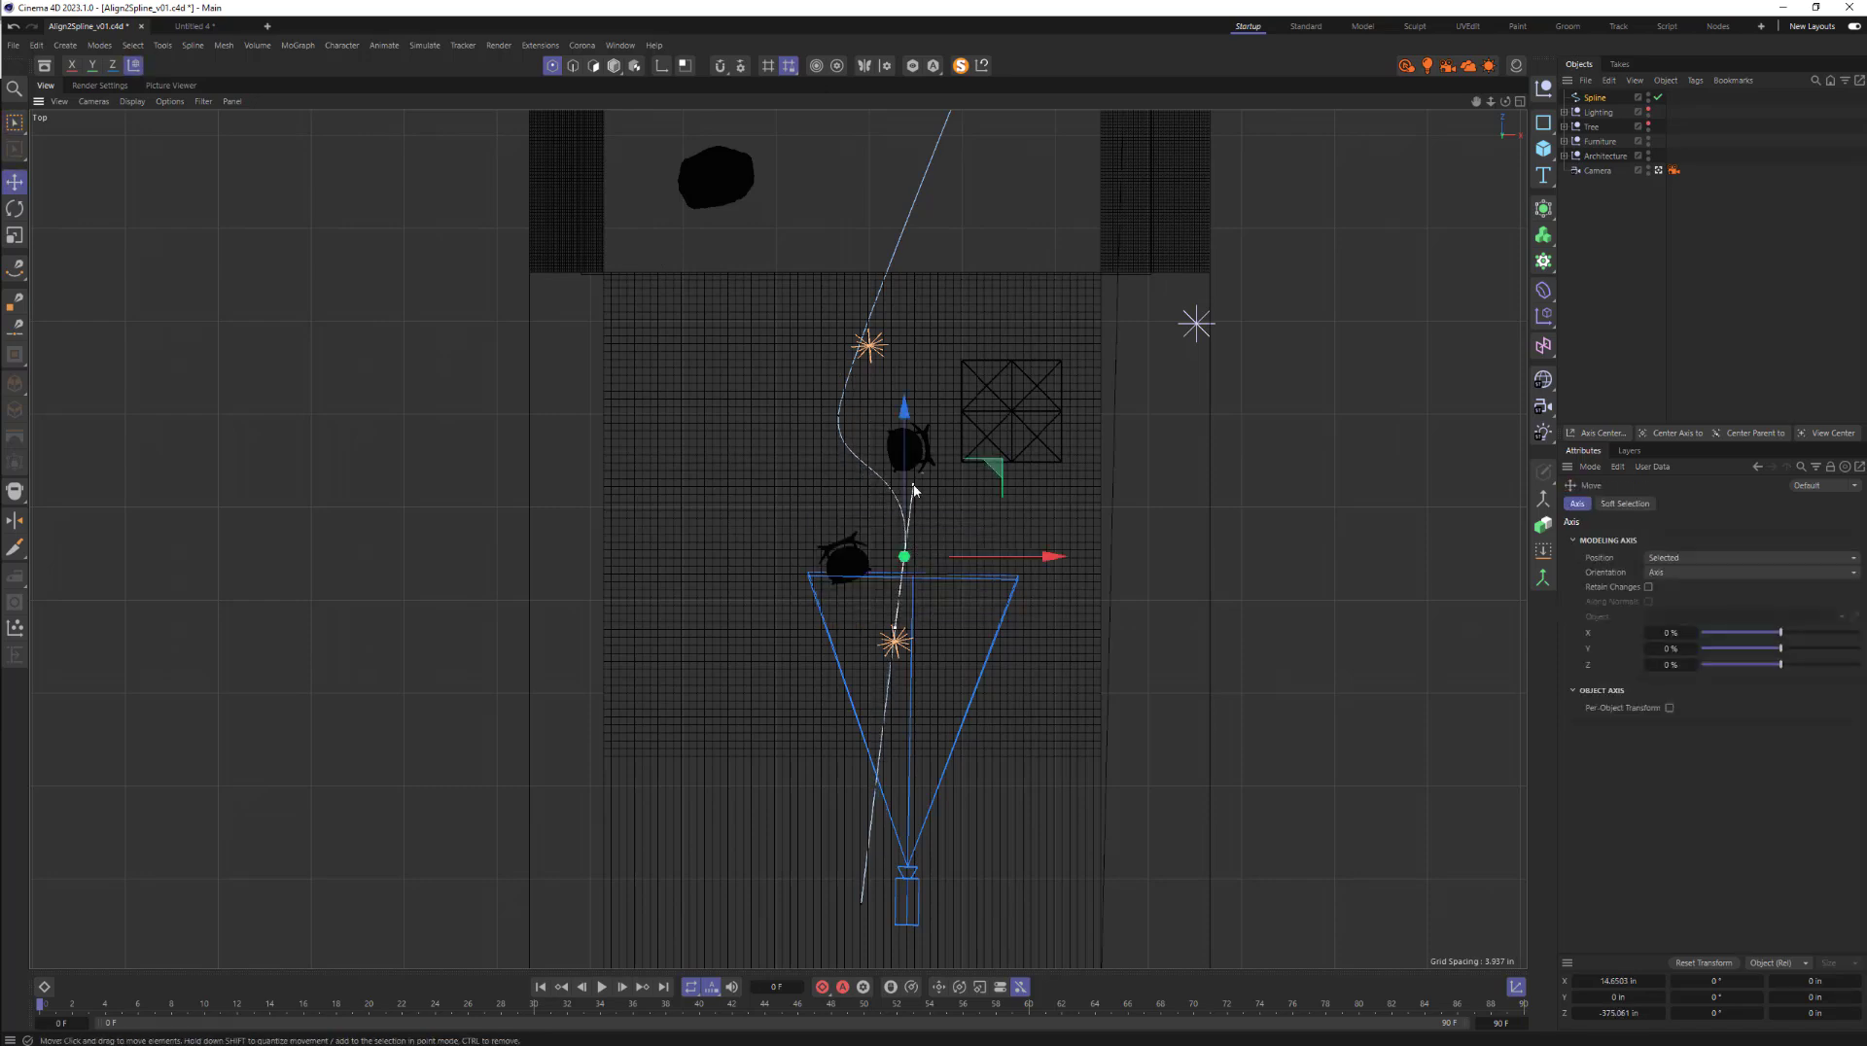
pyautogui.moveTo(995, 474); pyautogui.dragTo(988, 527)
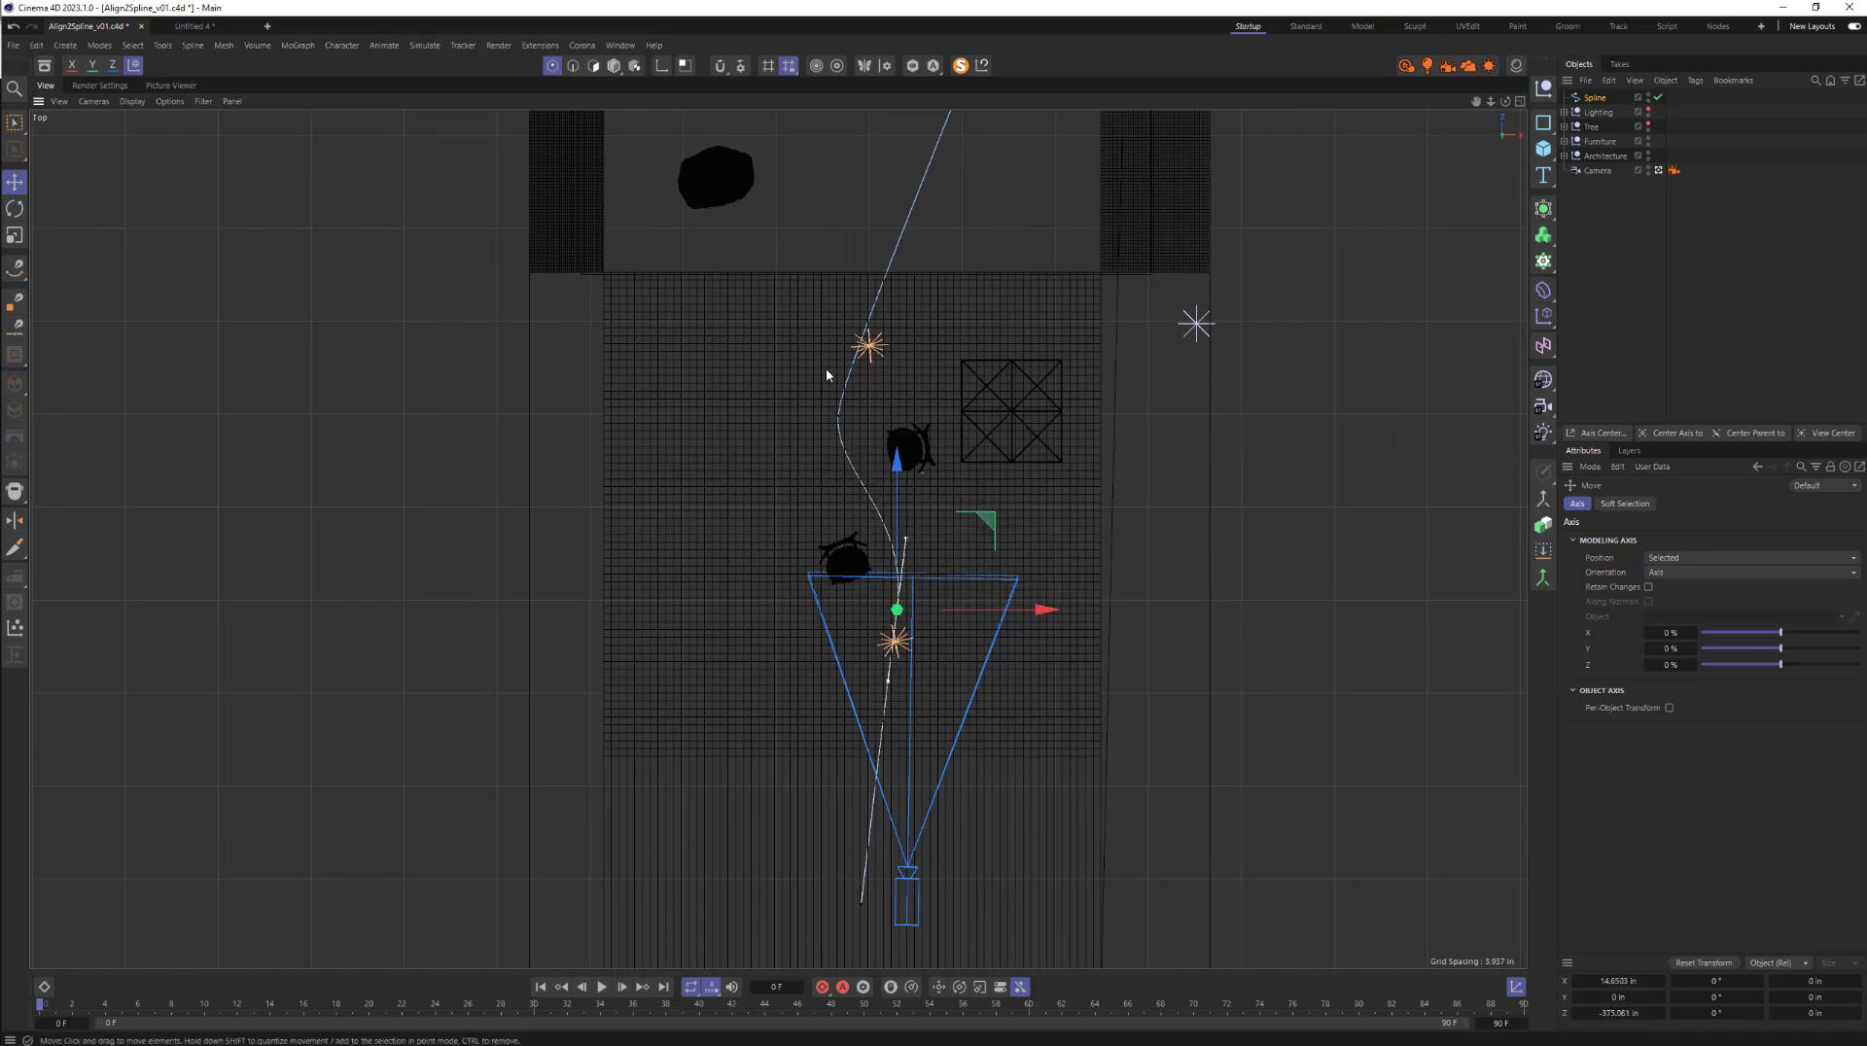
# - Move the spline point beside the rear chair closer to that chair and adjust its tangent to smooth the bend
pyautogui.click(797, 370)
pyautogui.press('0')
pyautogui.moveTo(799, 377); pyautogui.dragTo(853, 428)
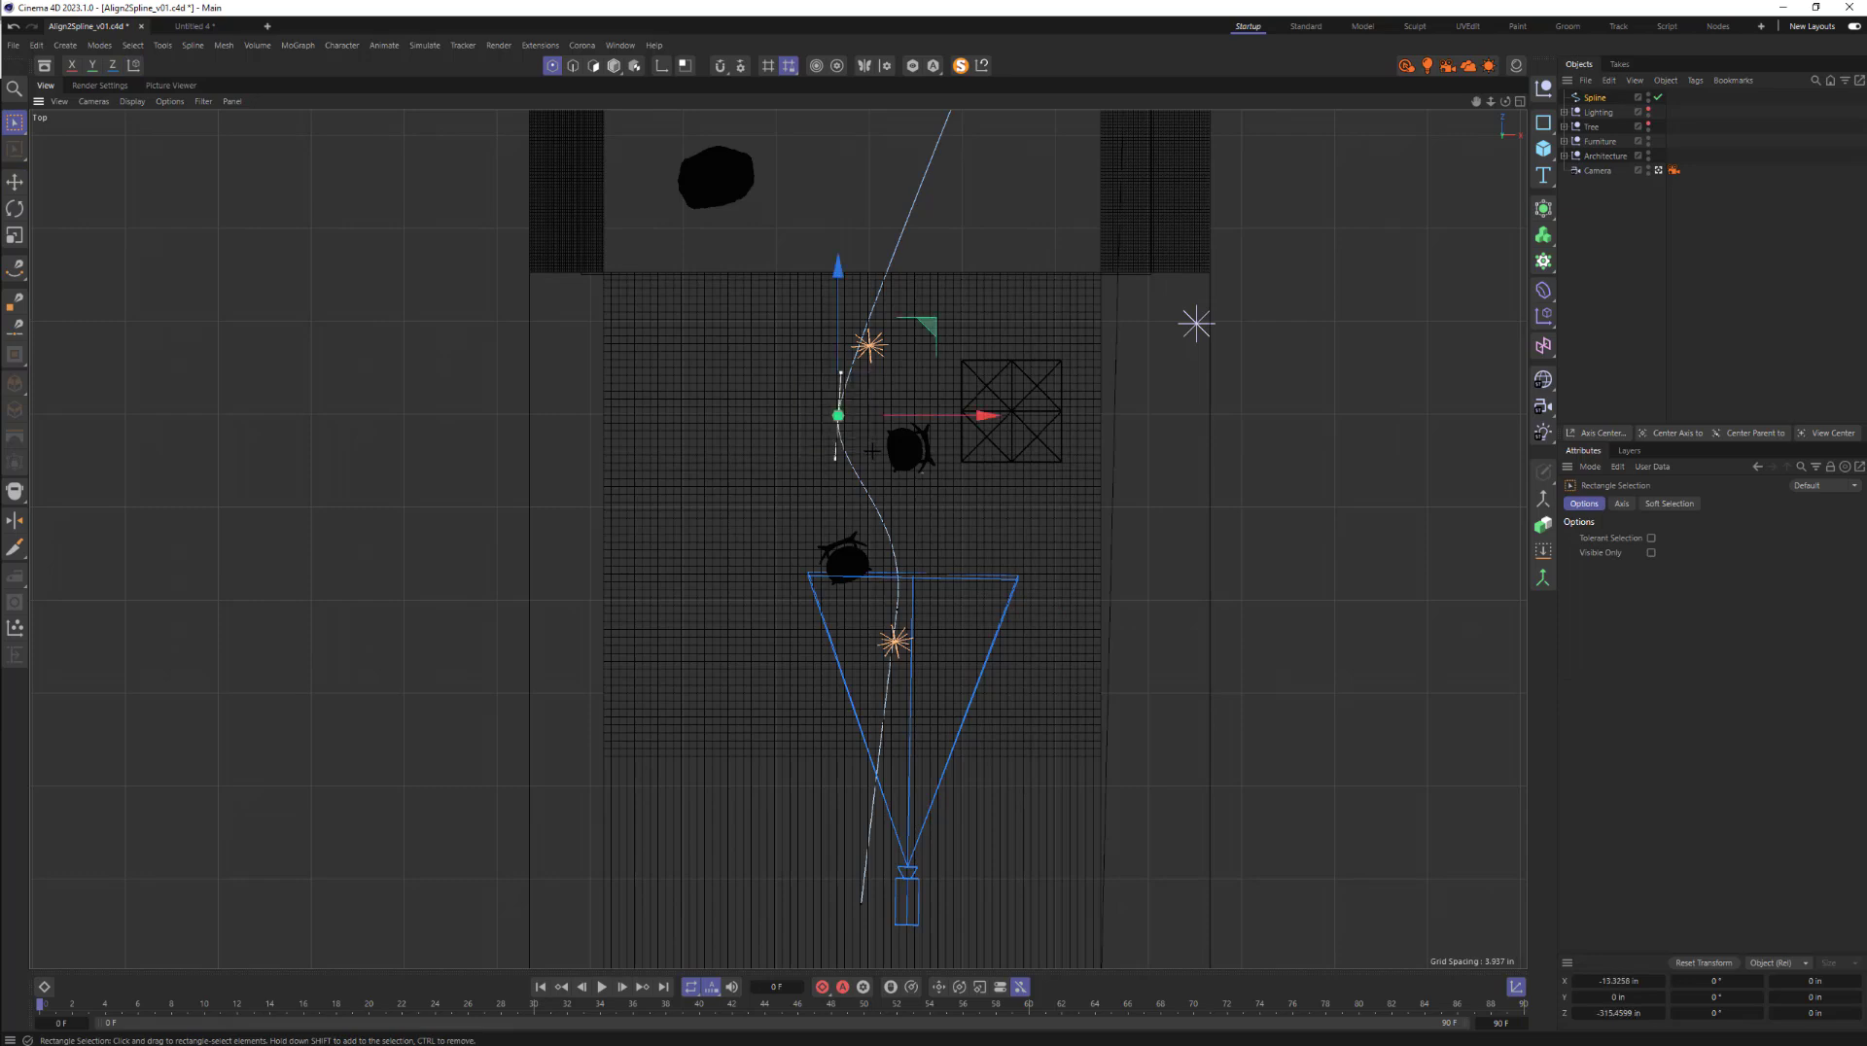
pyautogui.moveTo(941, 331); pyautogui.dragTo(953, 354)
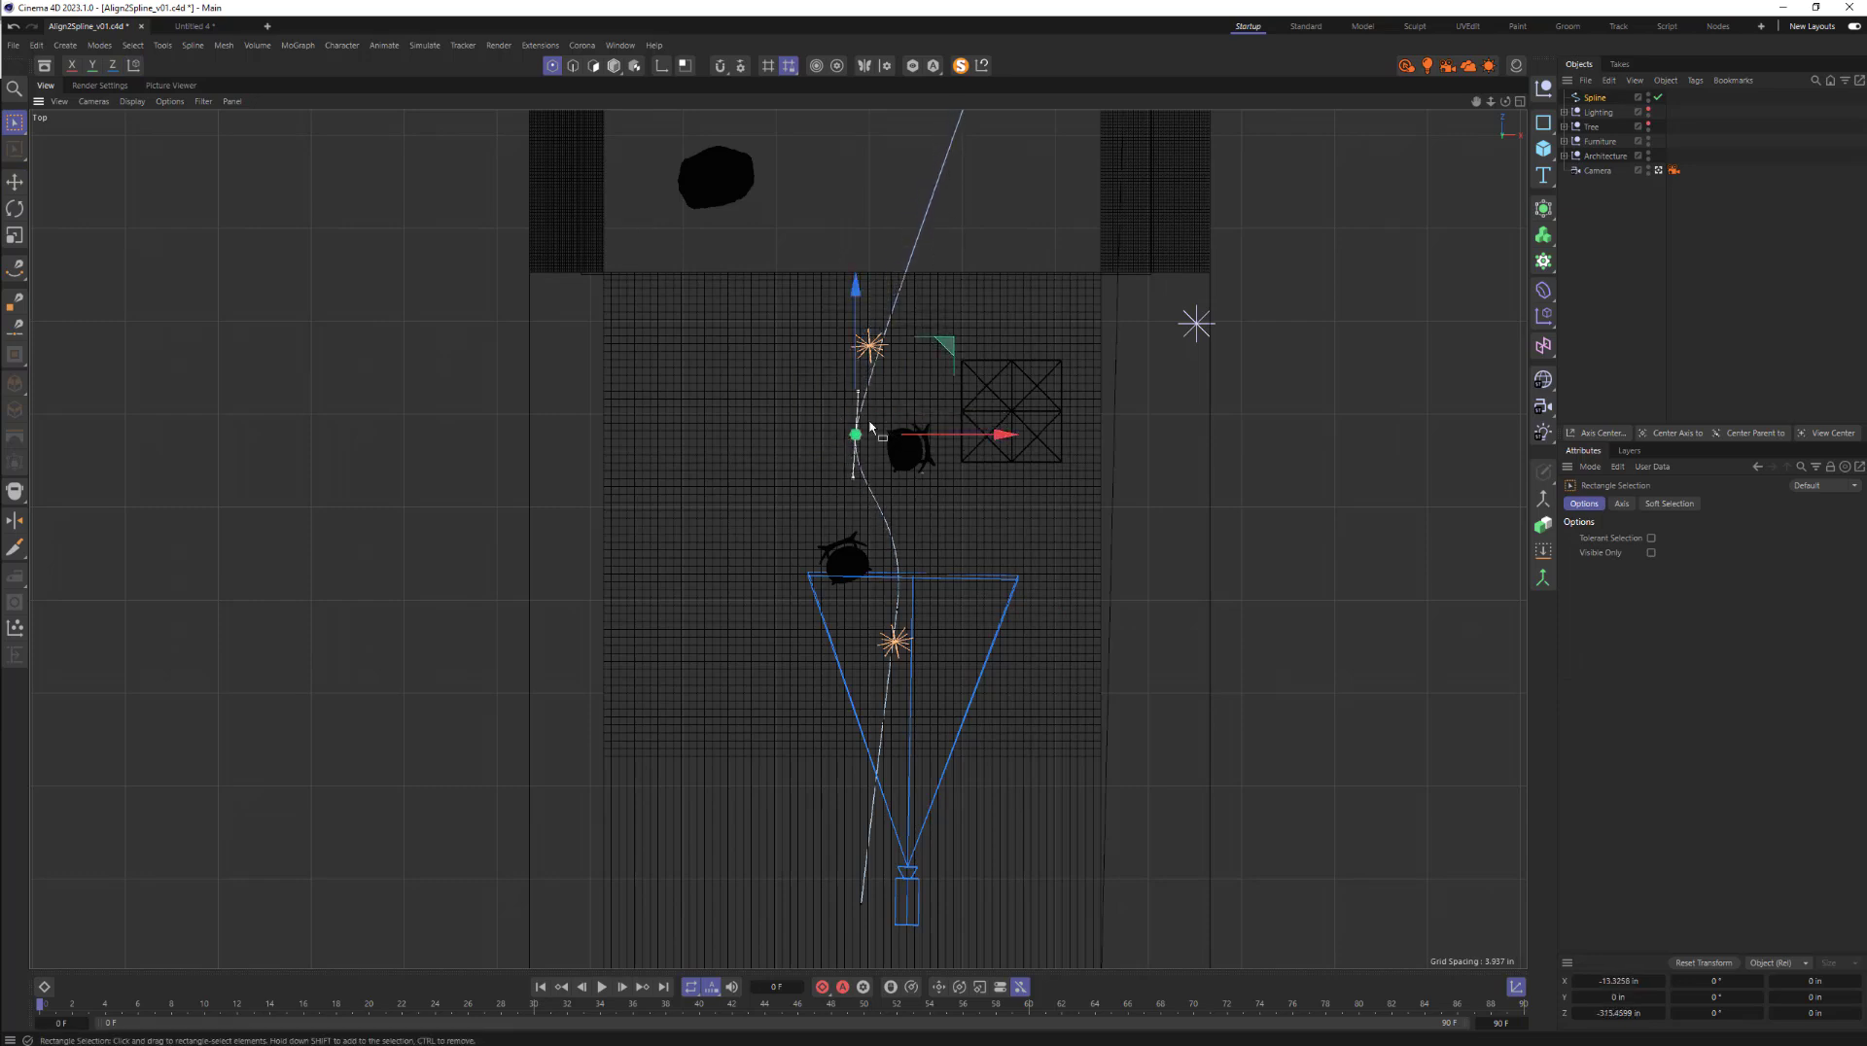
pyautogui.click(861, 387)
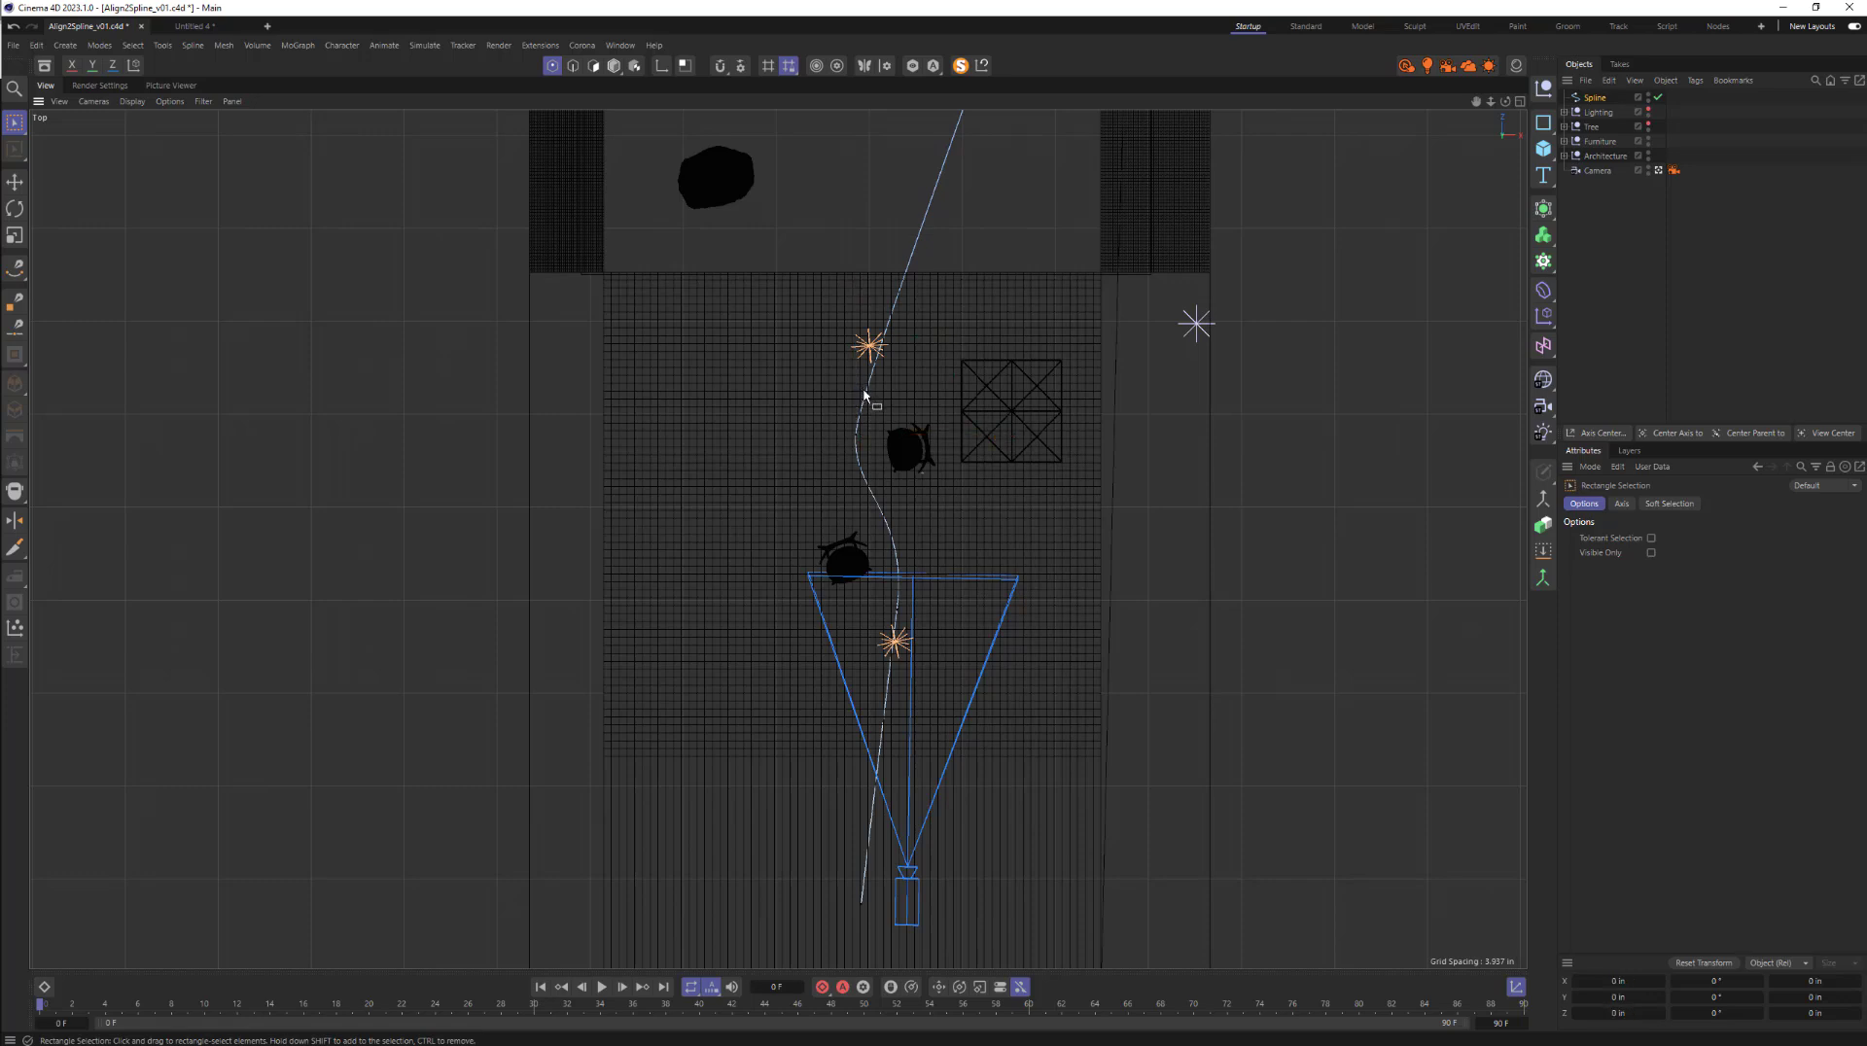
pyautogui.moveTo(837, 402); pyautogui.dragTo(881, 469)
pyautogui.press('e')
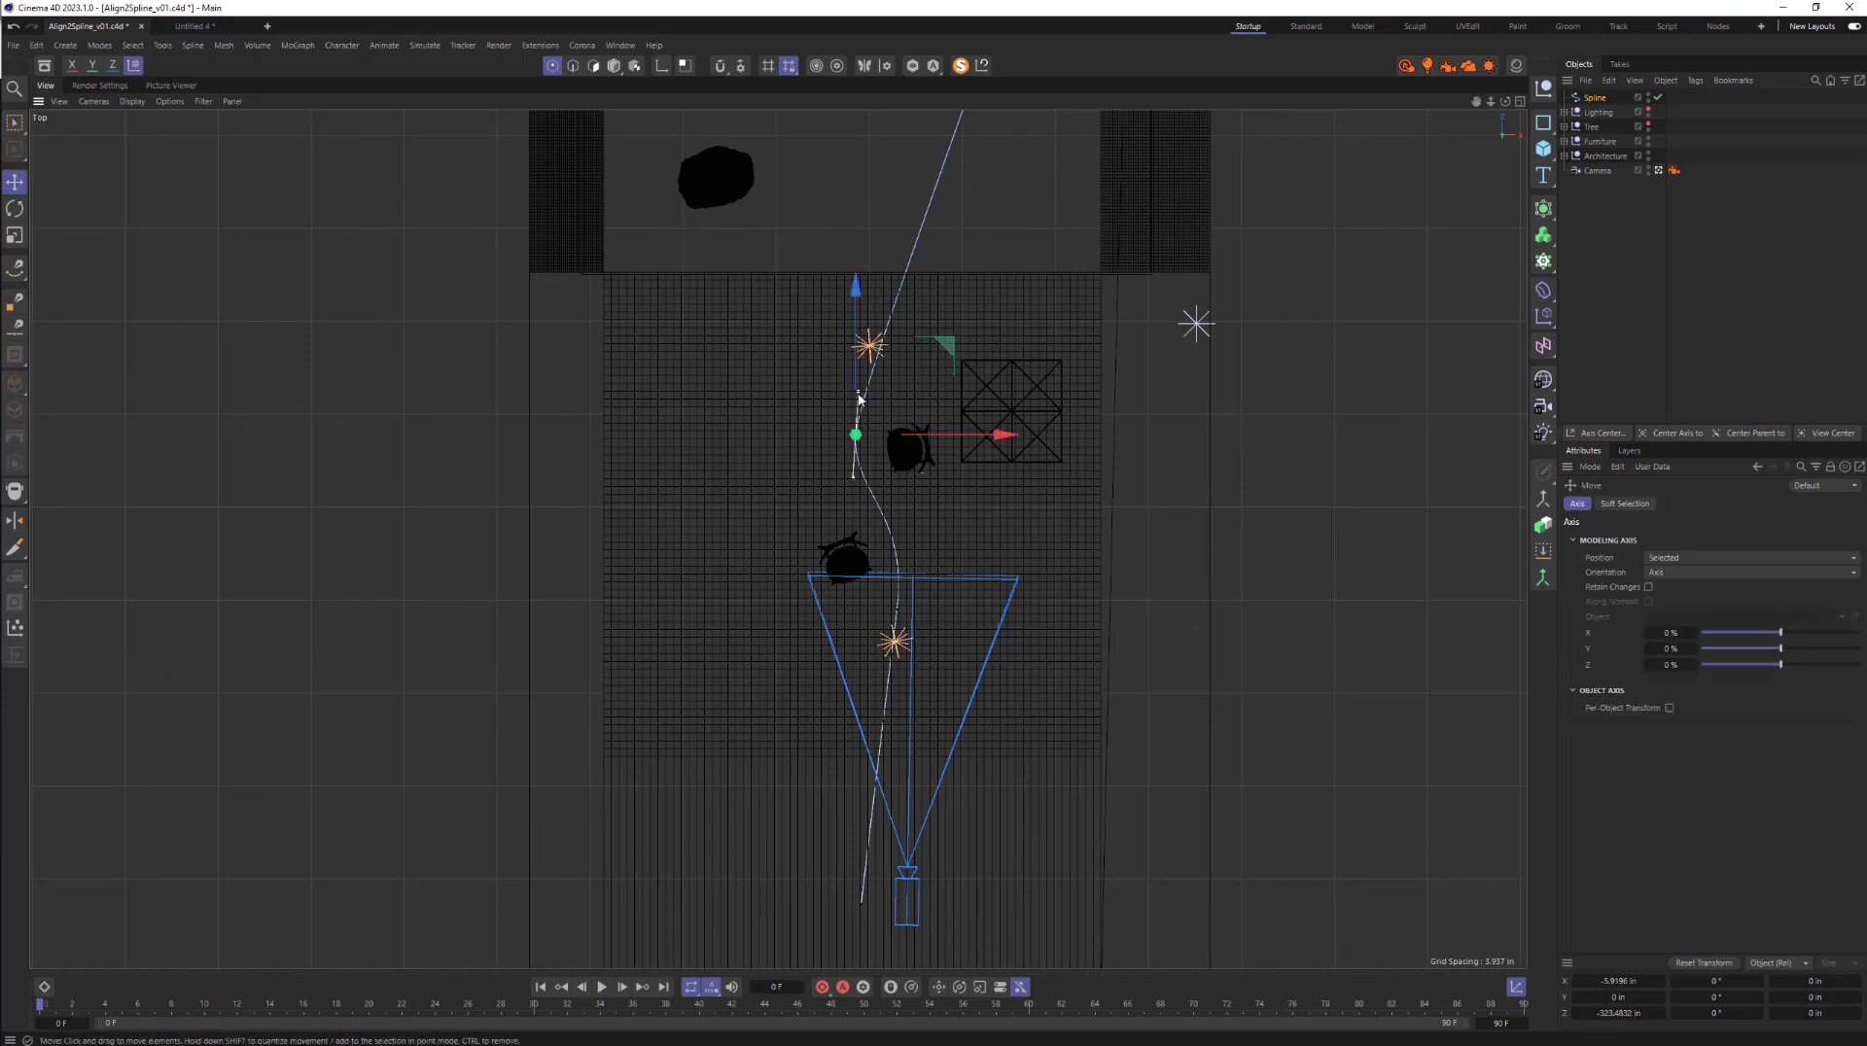
pyautogui.moveTo(856, 387); pyautogui.dragTo(859, 392)
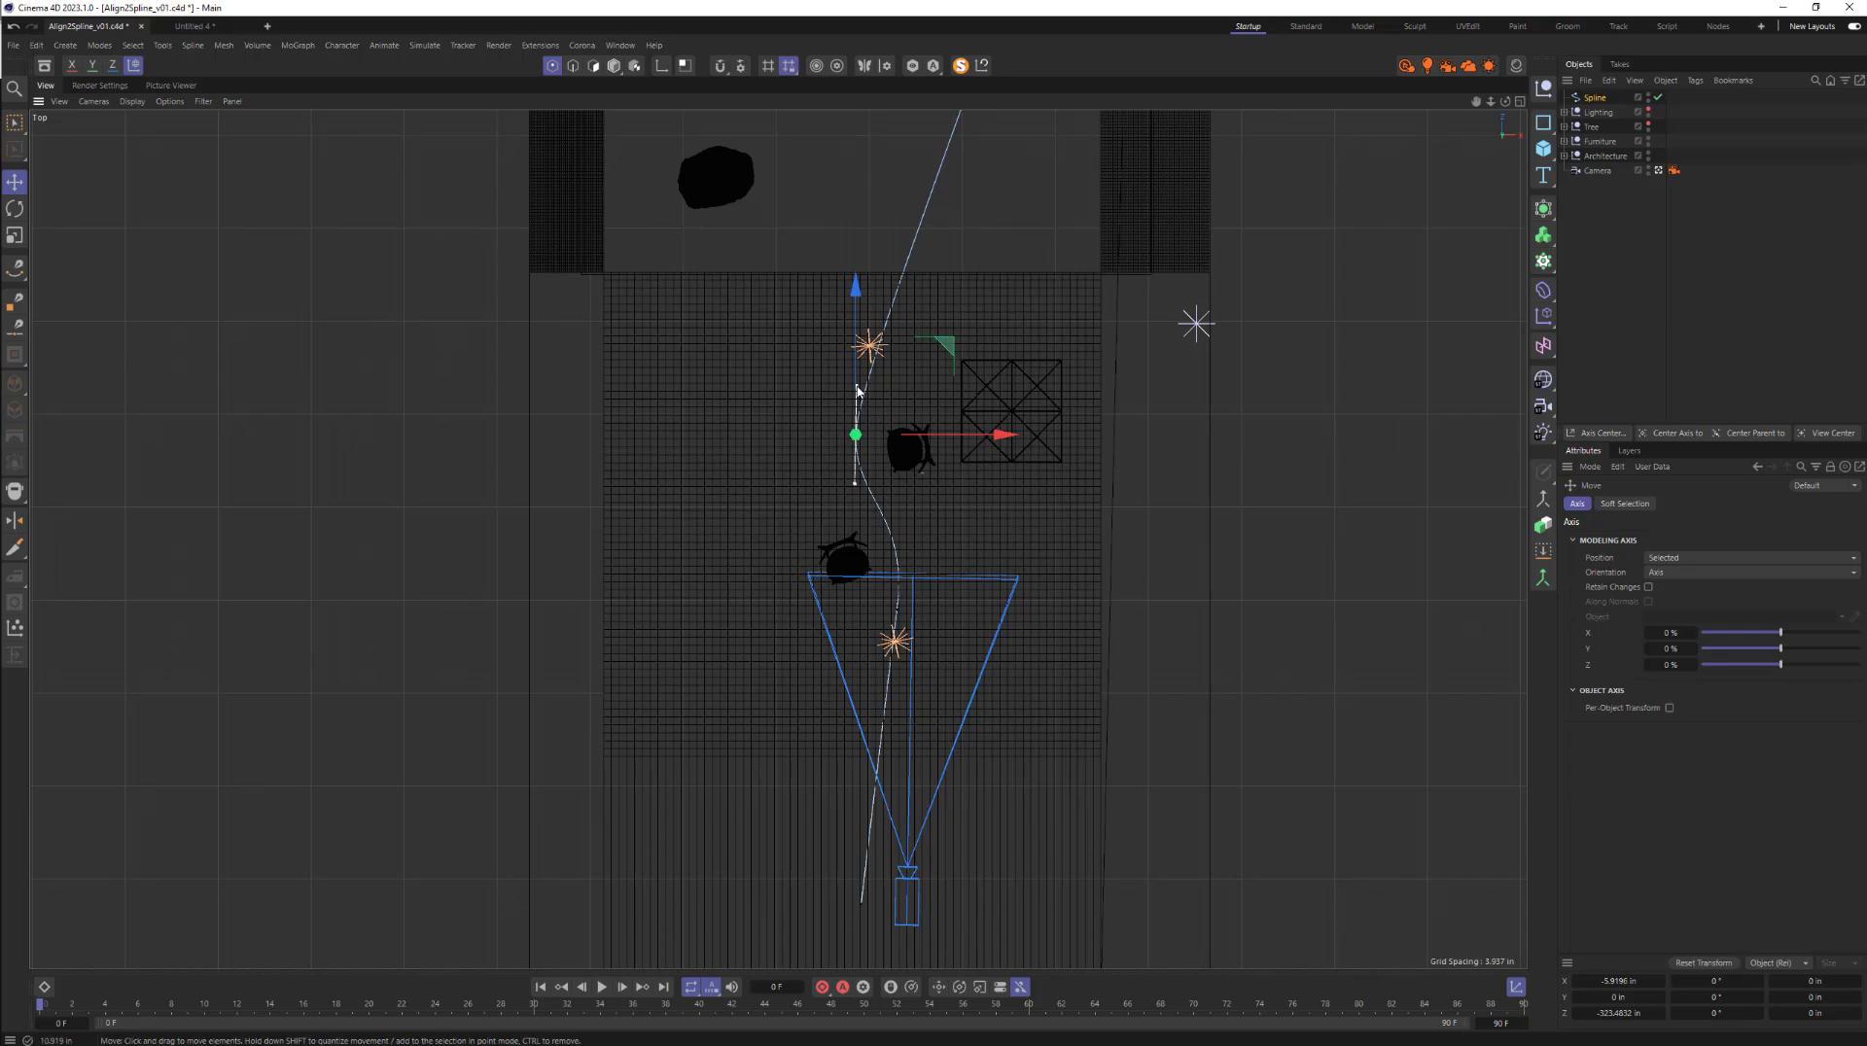
# - Reshape the tangent of the spline point just before the courtyard windows so the curve bows slightly outward
pyautogui.scroll(-5, 883, 408)
pyautogui.keyDown('alt'); pyautogui.moveTo(934, 390); pyautogui.dragTo(895, 766, button='middle'); pyautogui.keyUp('alt')
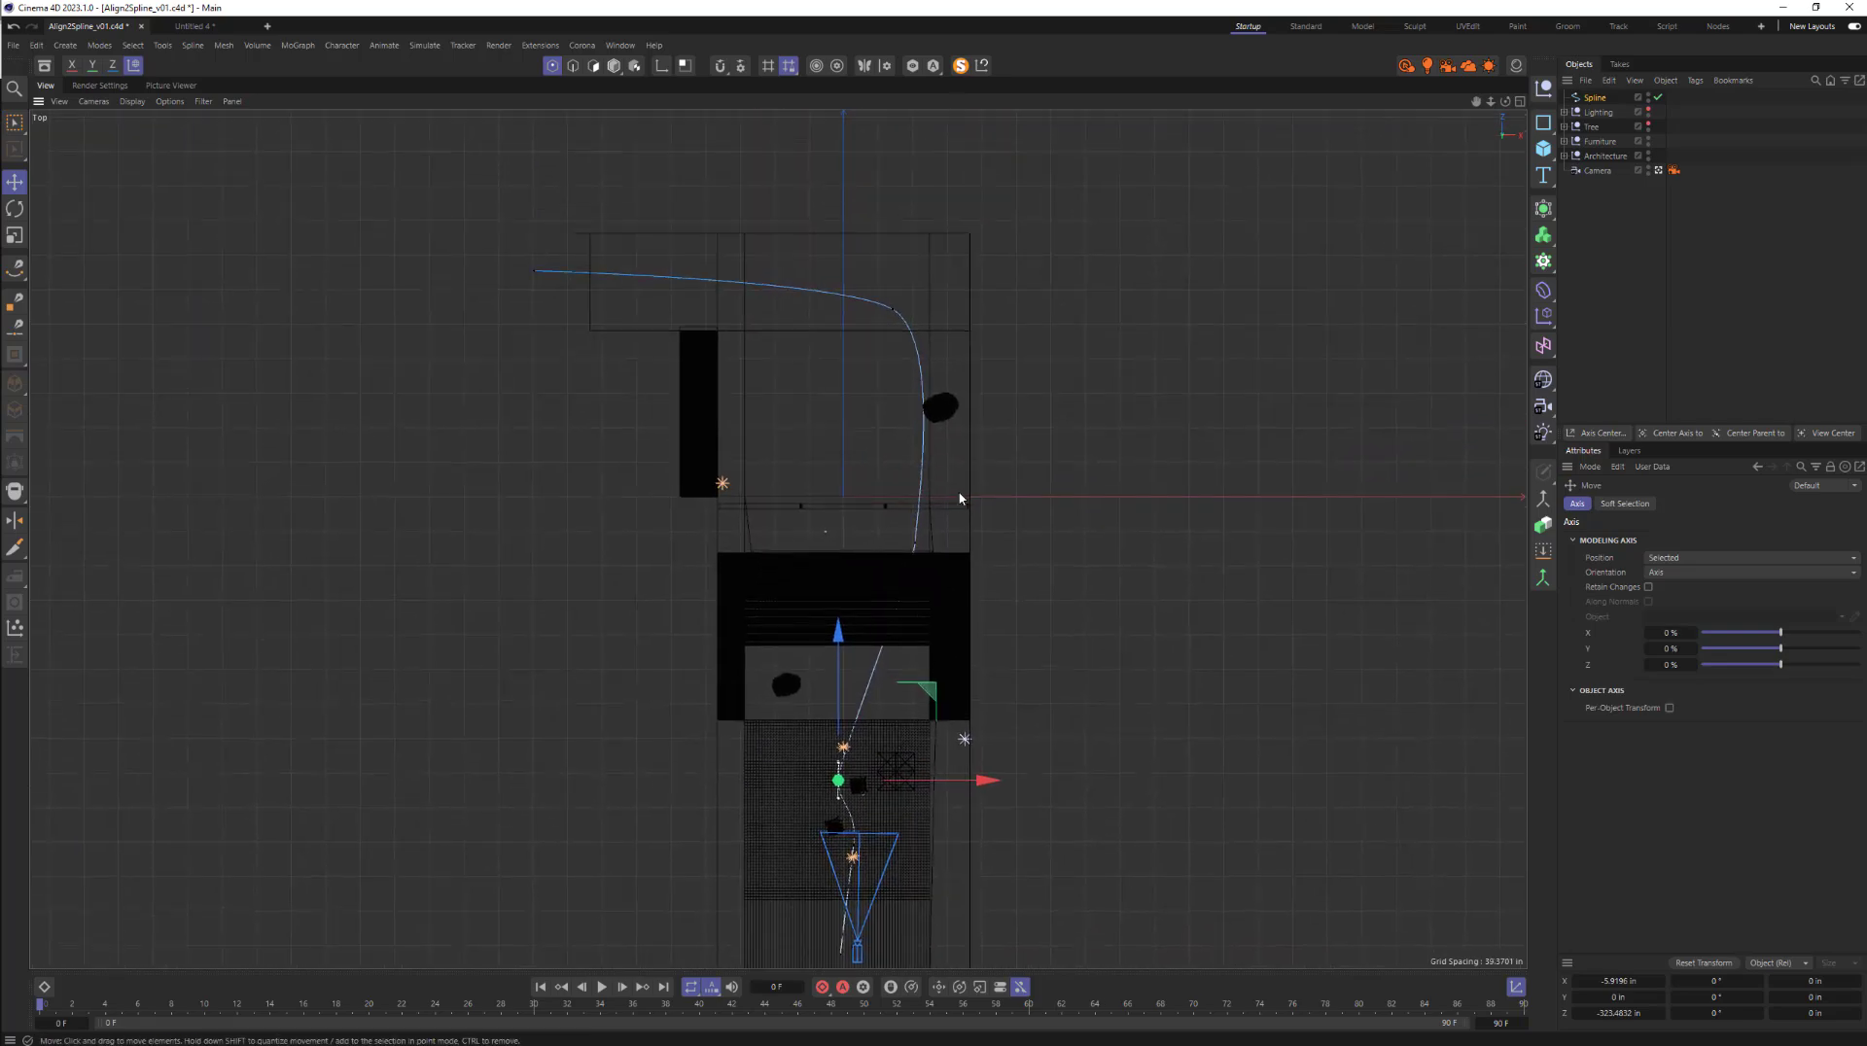
pyautogui.click(916, 541)
pyautogui.moveTo(915, 525); pyautogui.dragTo(926, 494)
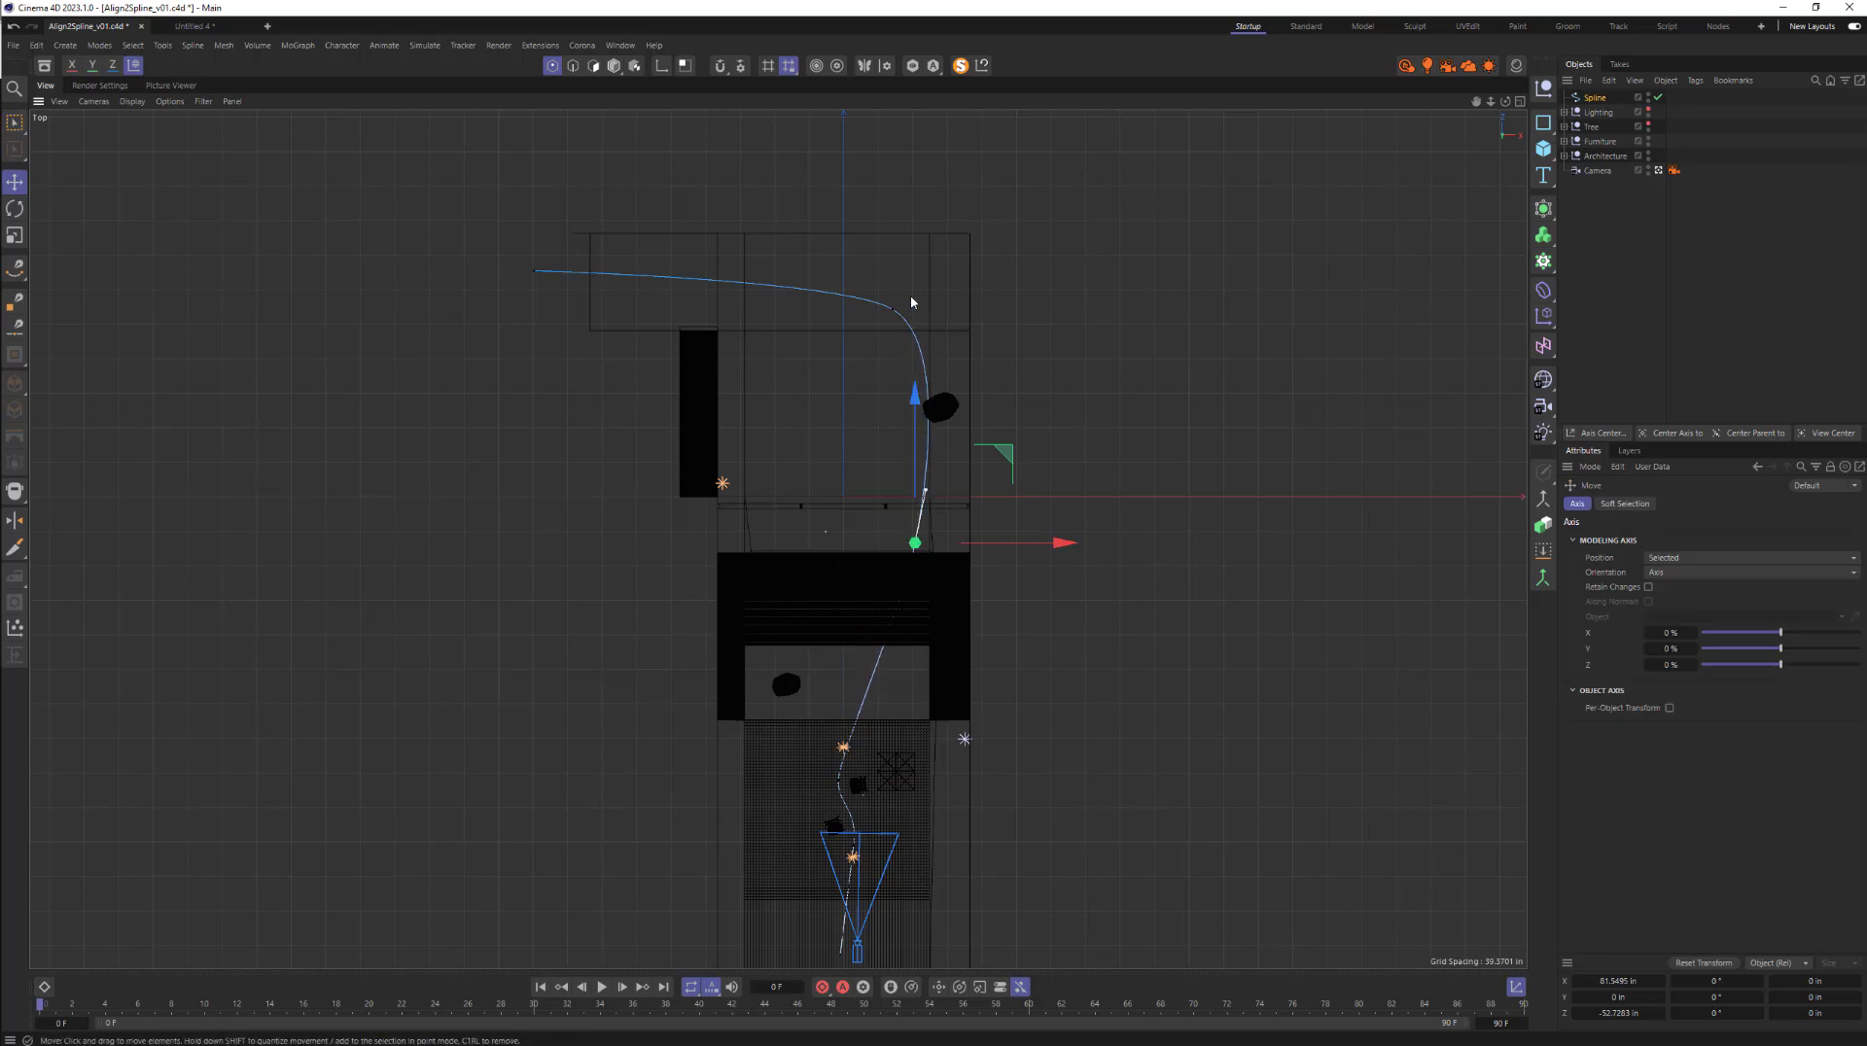
# - Angle the tangent of the spline's far corner point to round the turn, and shift the point slightly outward
pyautogui.press('0')
pyautogui.moveTo(932, 282); pyautogui.dragTo(953, 355)
pyautogui.press('e')
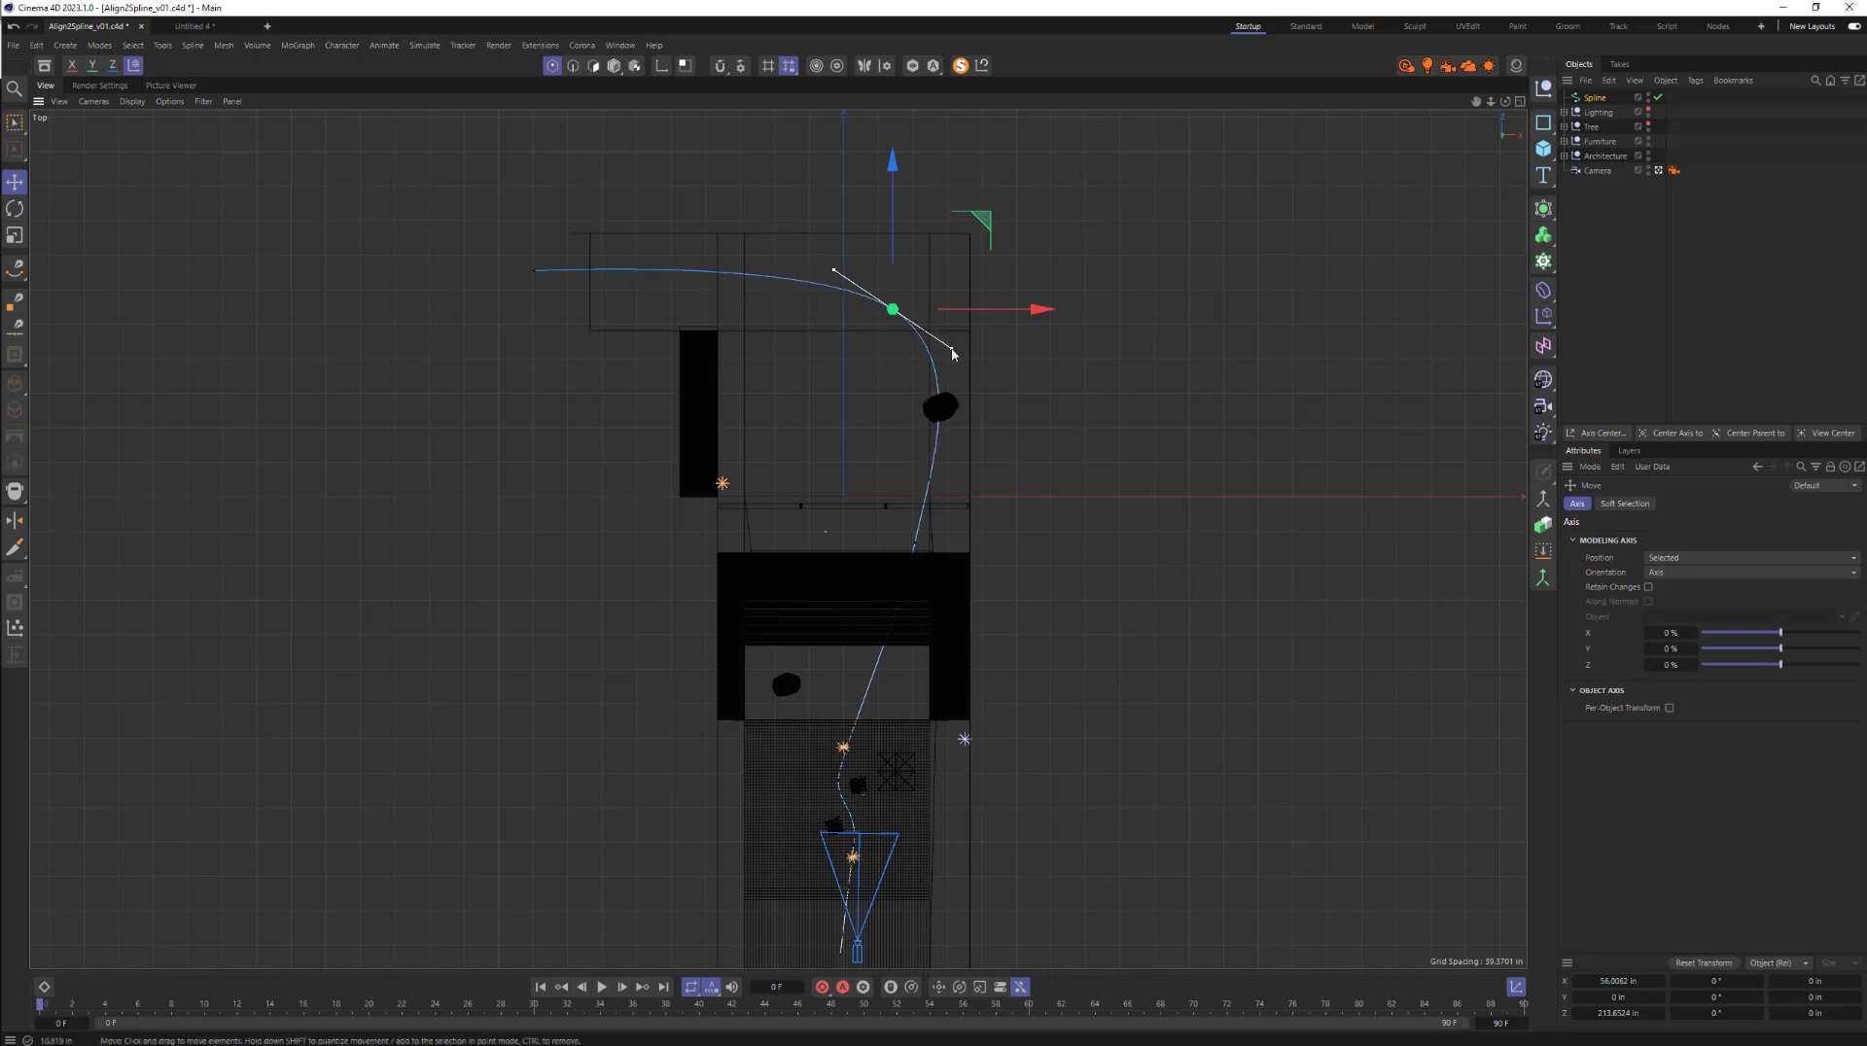
pyautogui.moveTo(989, 230); pyautogui.dragTo(980, 226)
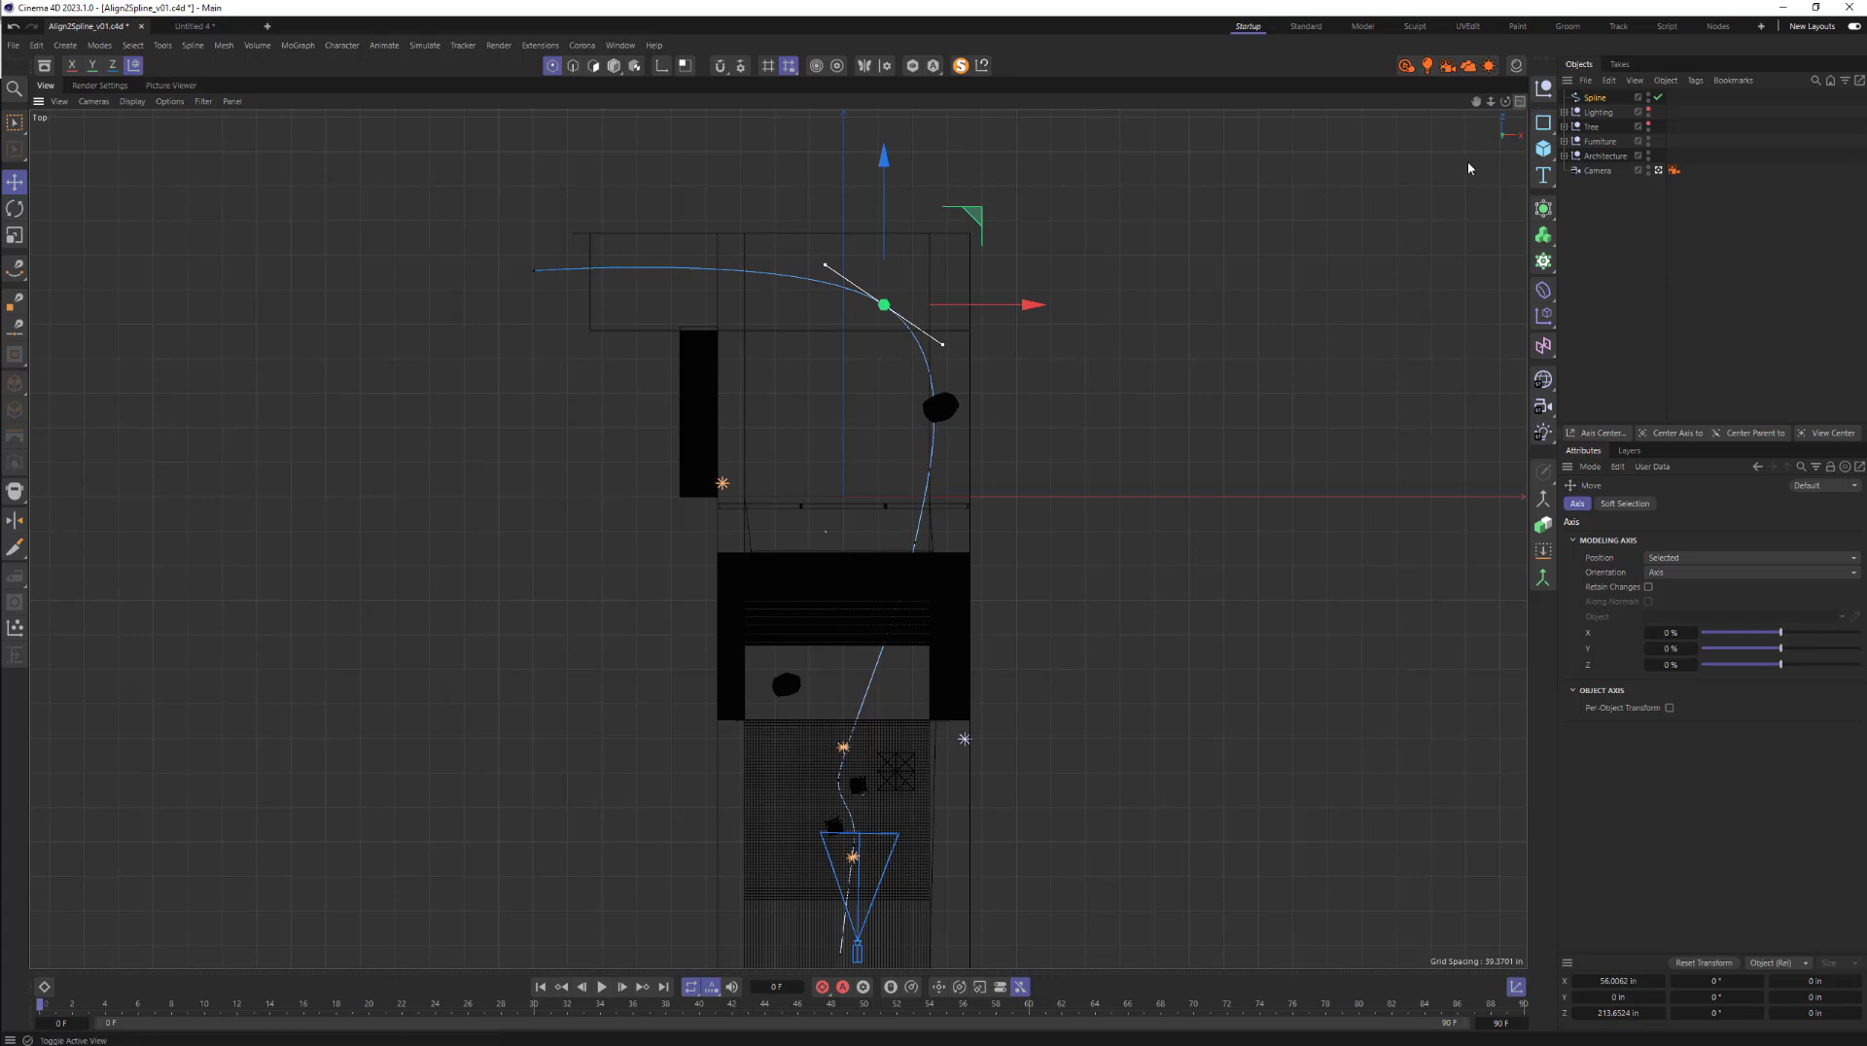
# - Rename the spline as Camera Spline
pyautogui.keyDown('alt'); pyautogui.moveTo(1015, 697); pyautogui.dragTo(1033, 575, button='middle'); pyautogui.keyUp('alt')
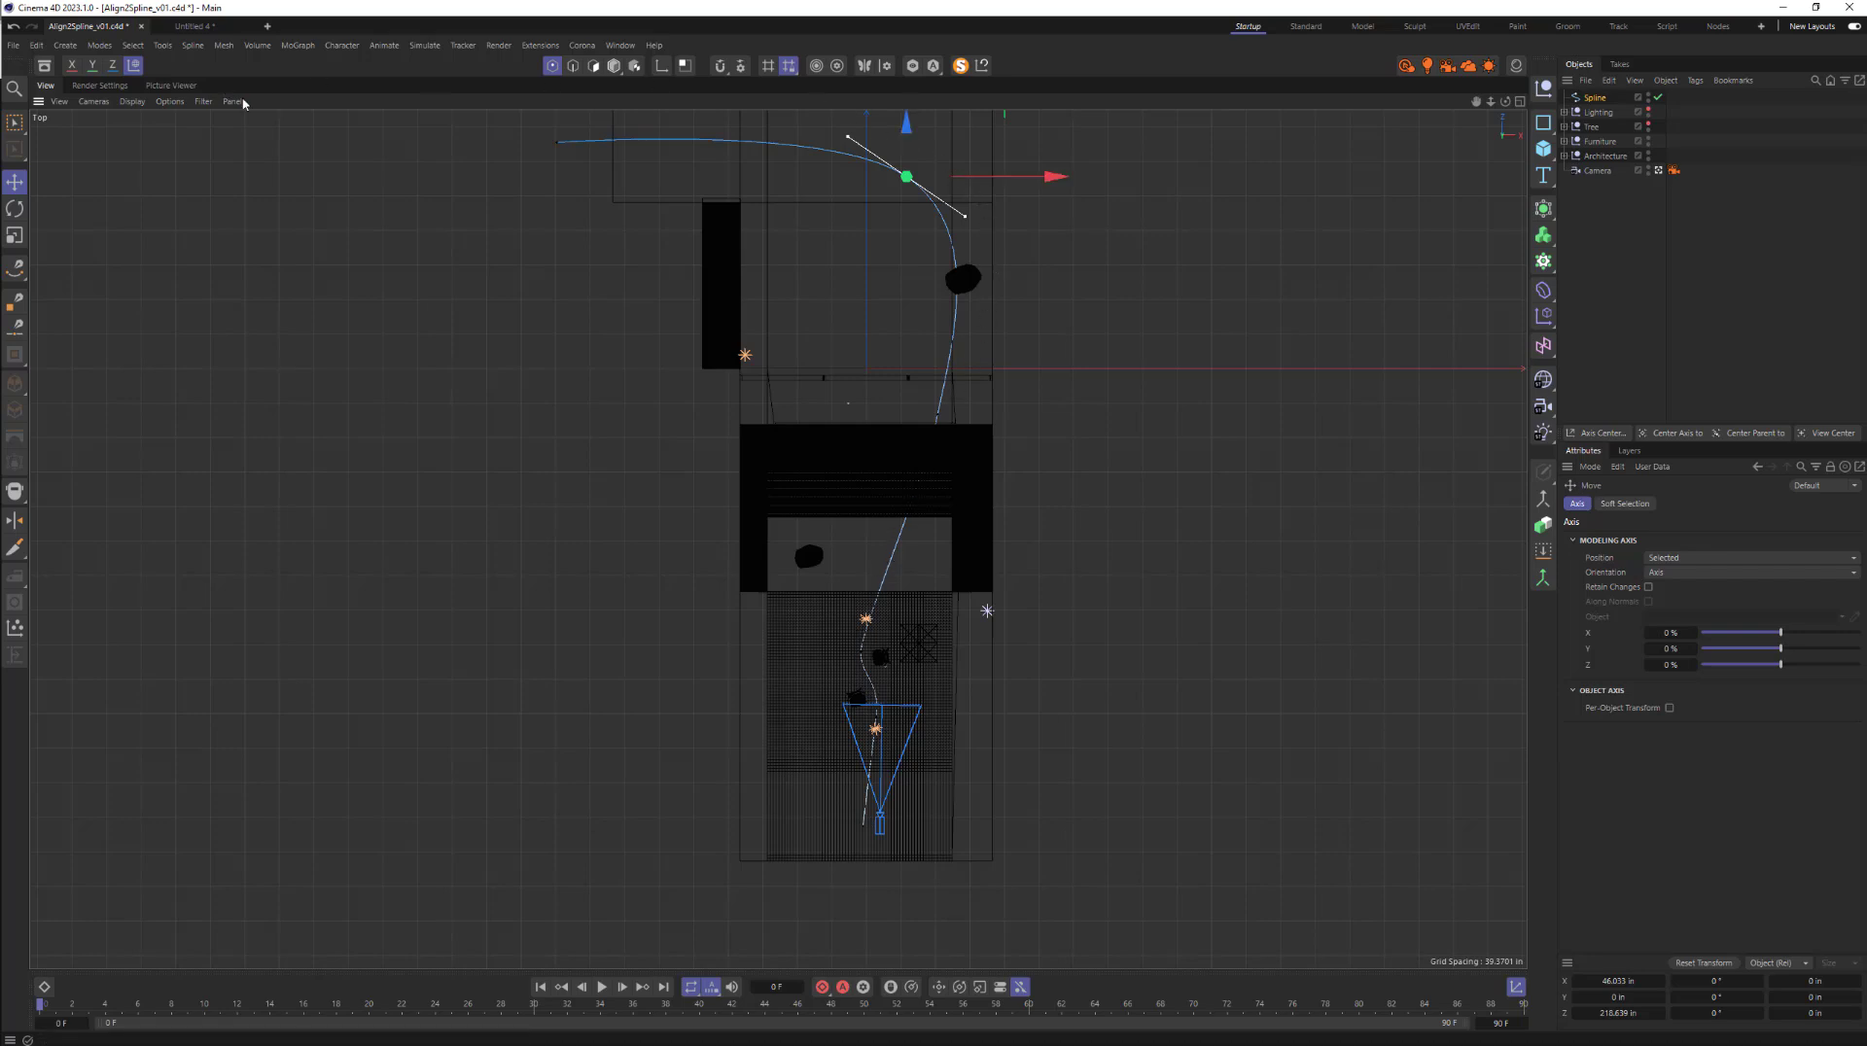
pyautogui.doubleClick(1597, 98)
pyautogui.write('Camera Spline')
pyautogui.press('Return')
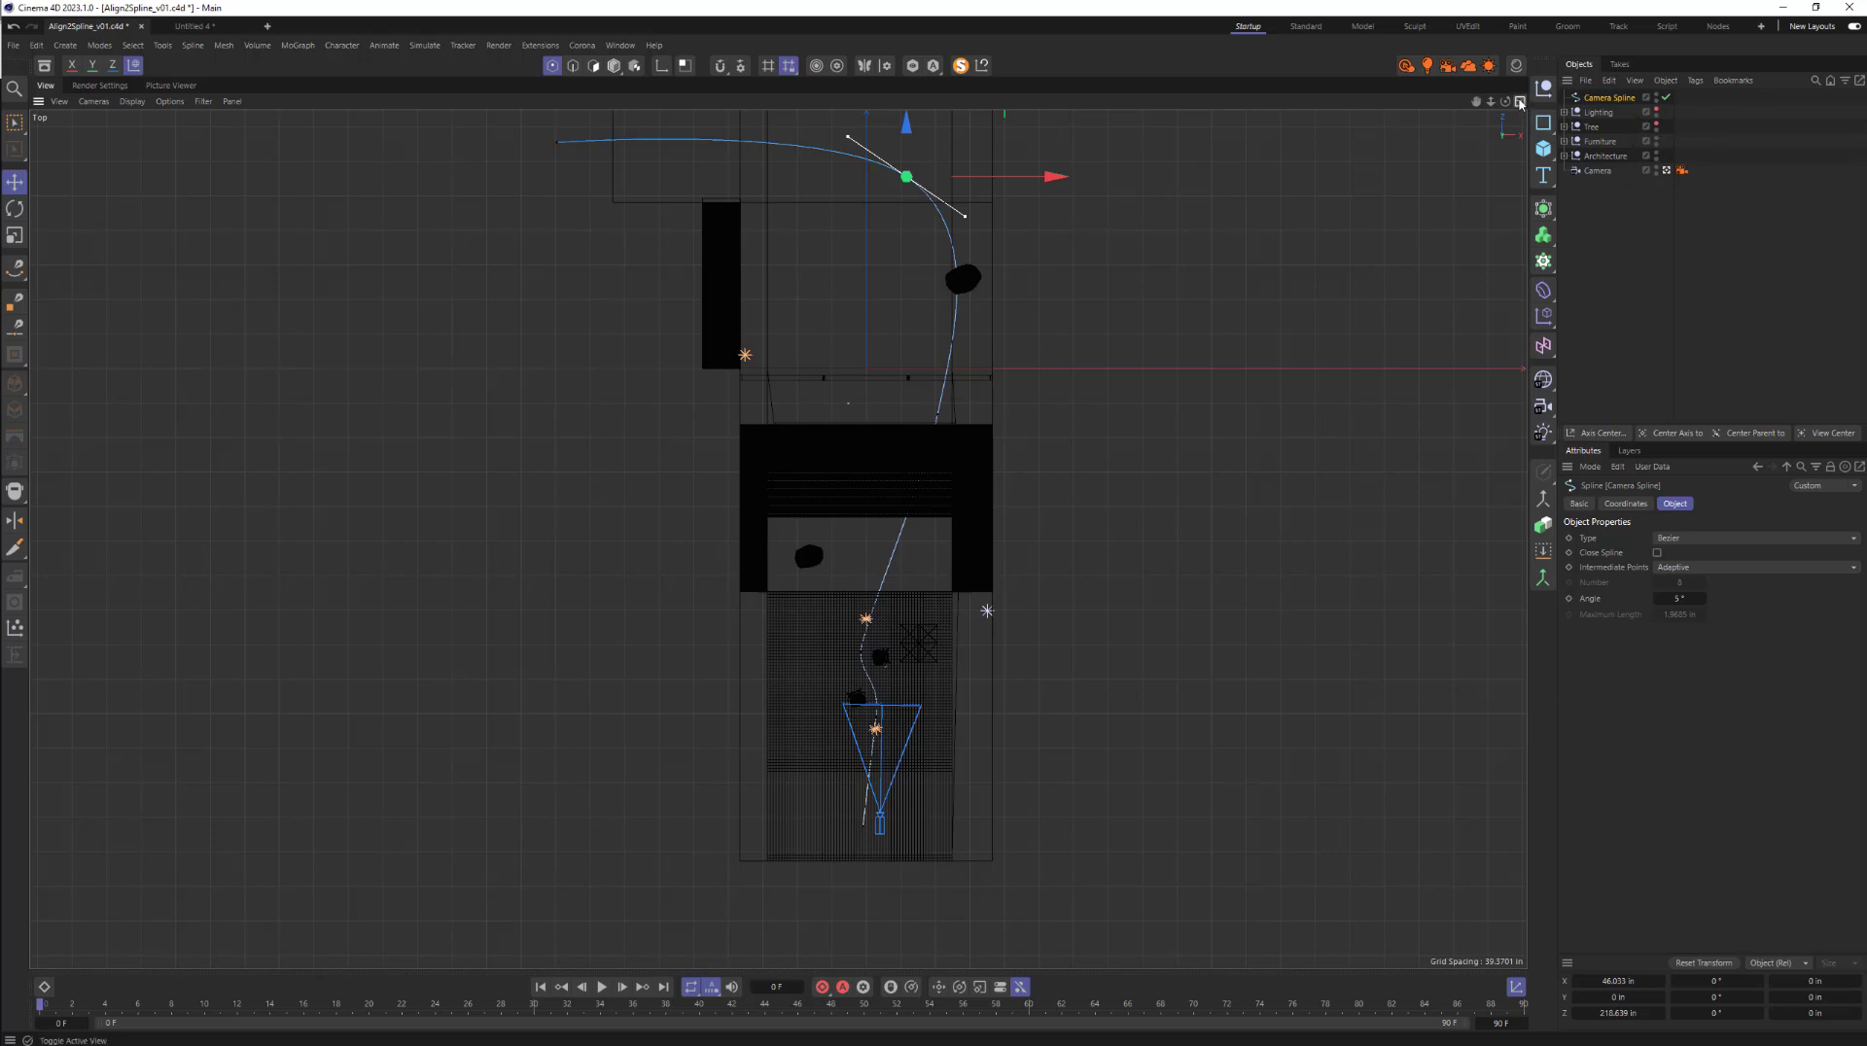
# - Raise the whole Camera Spline from the floor to the camera's height, about 19.8 in
pyautogui.click(1520, 102)
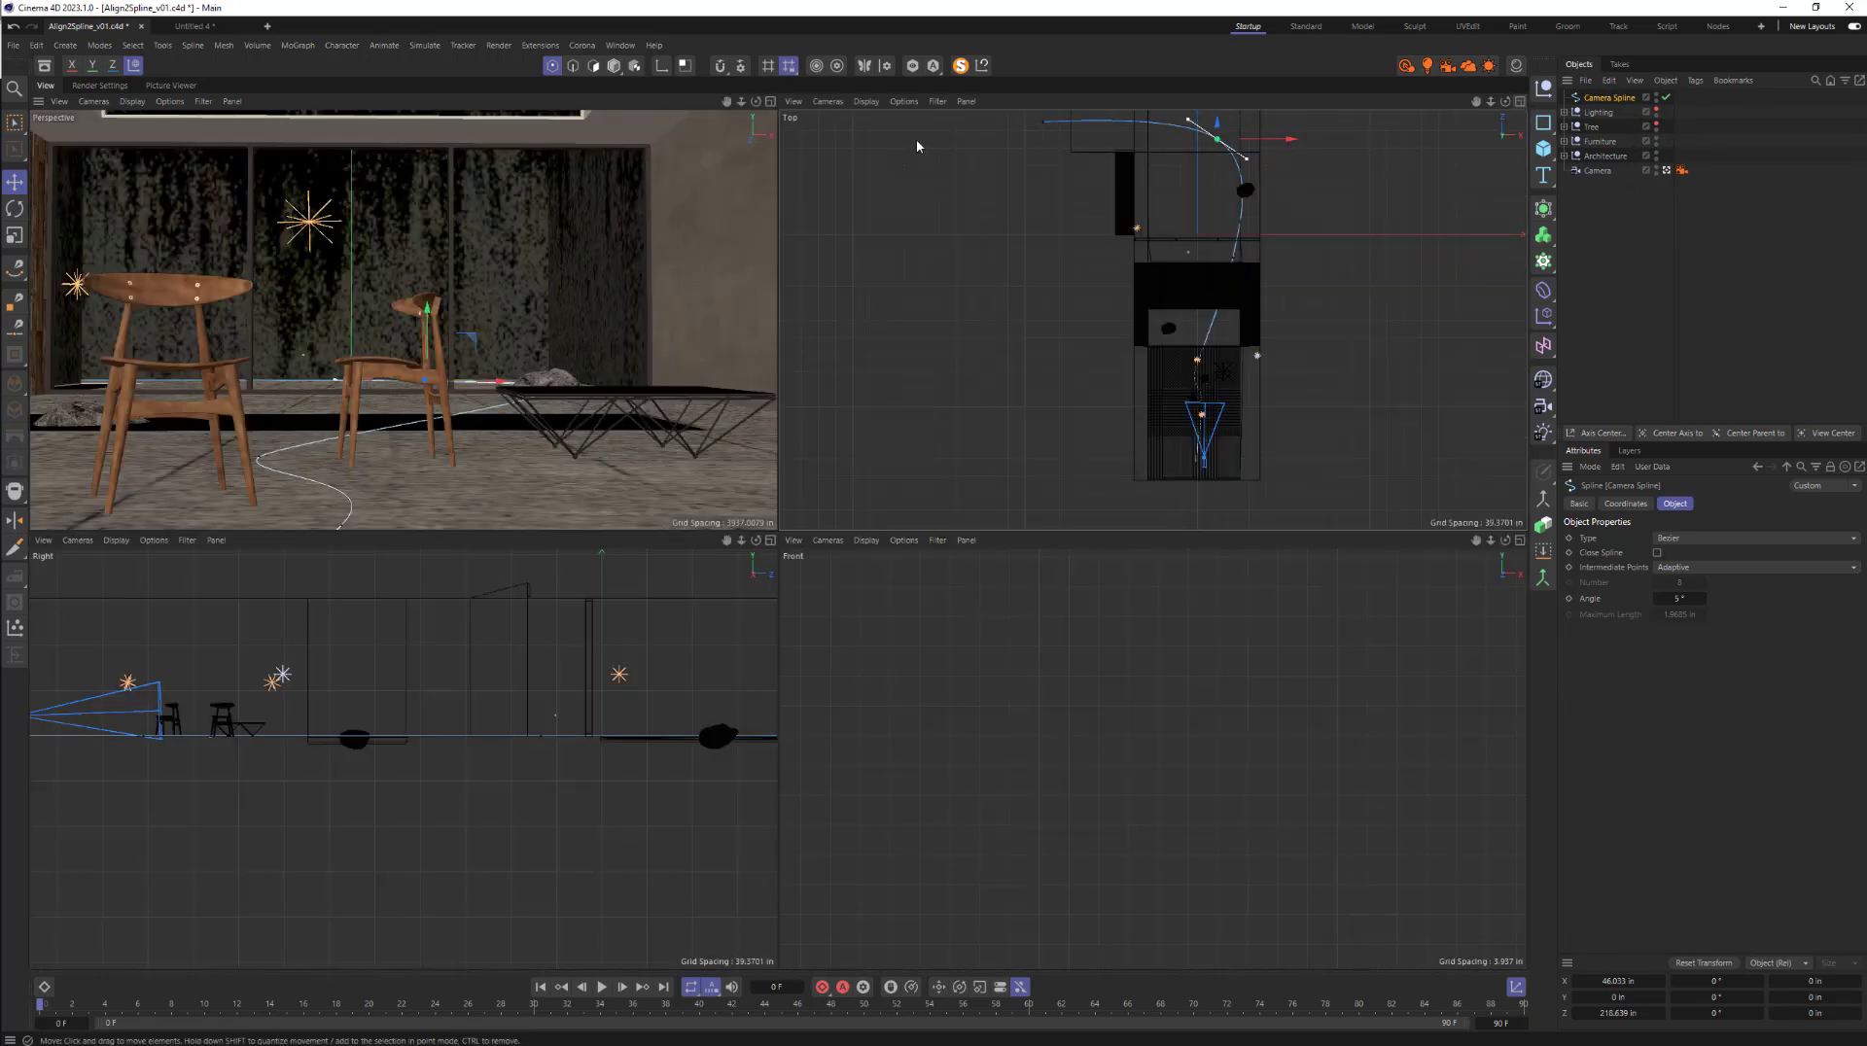
pyautogui.click(772, 103)
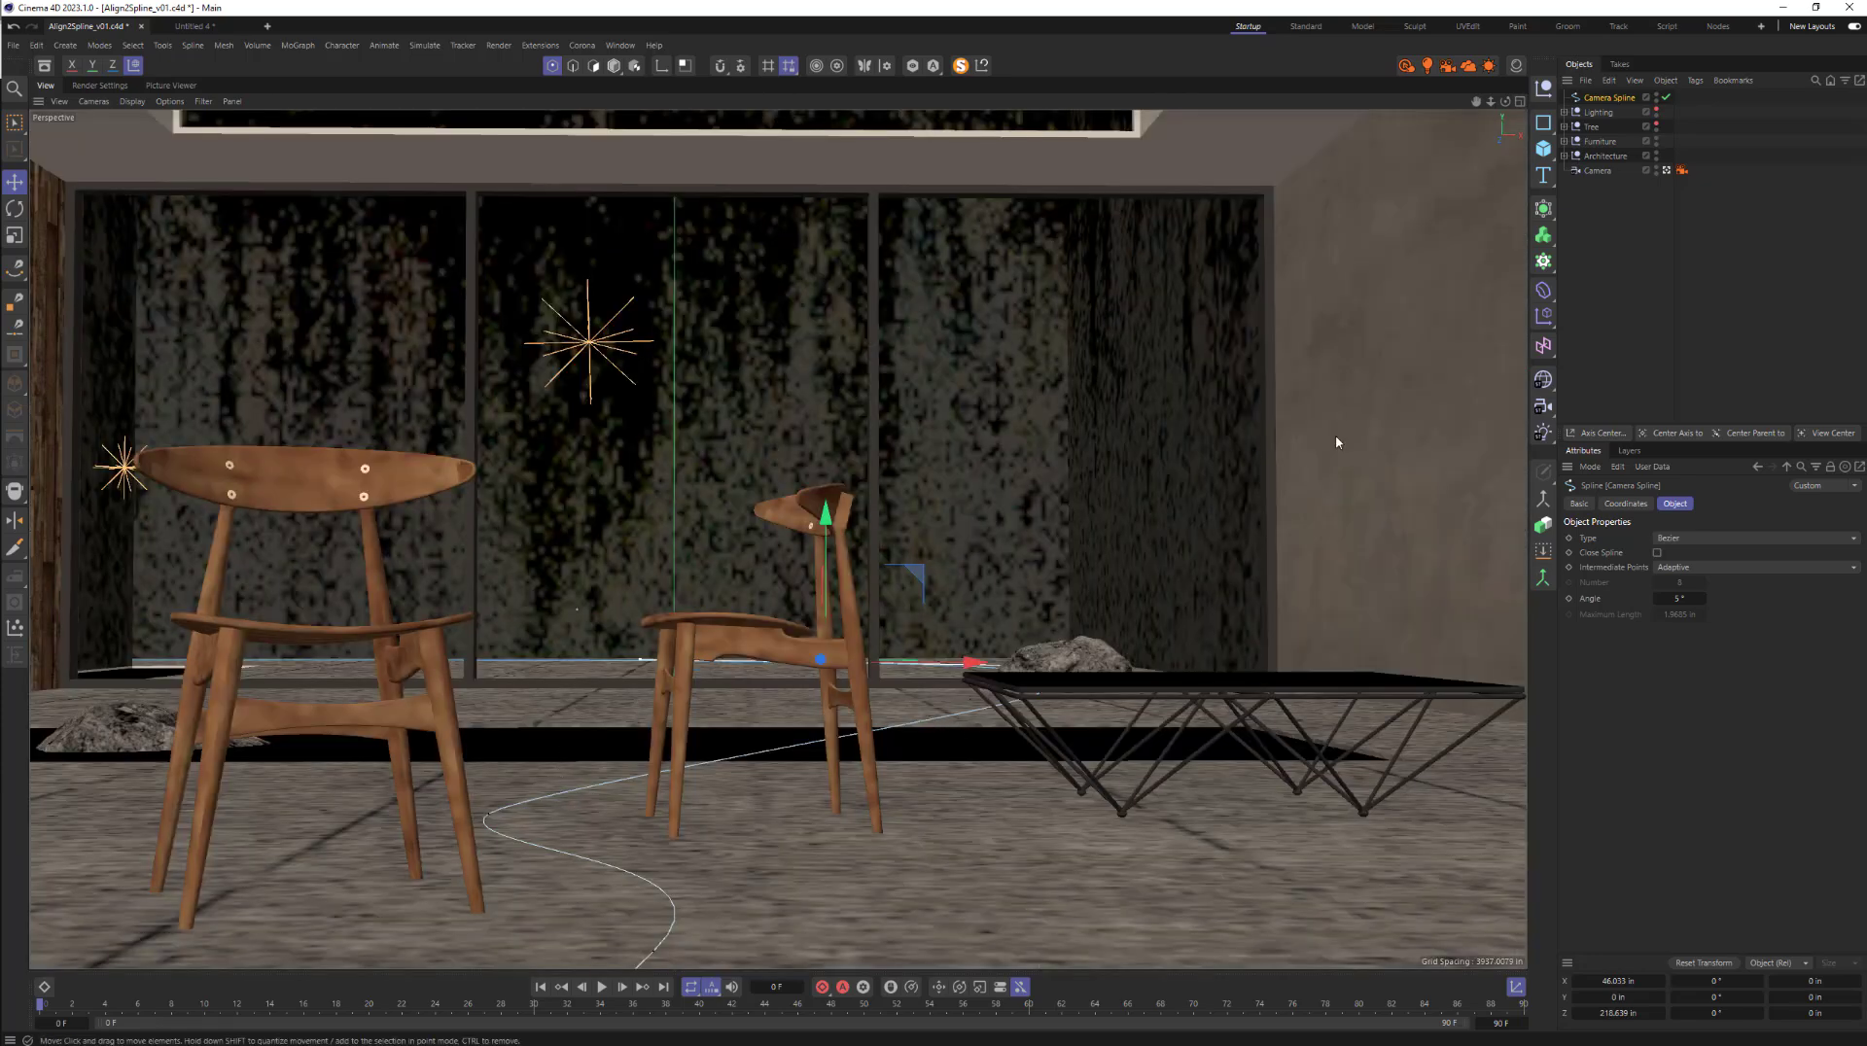
pyautogui.click(1520, 102)
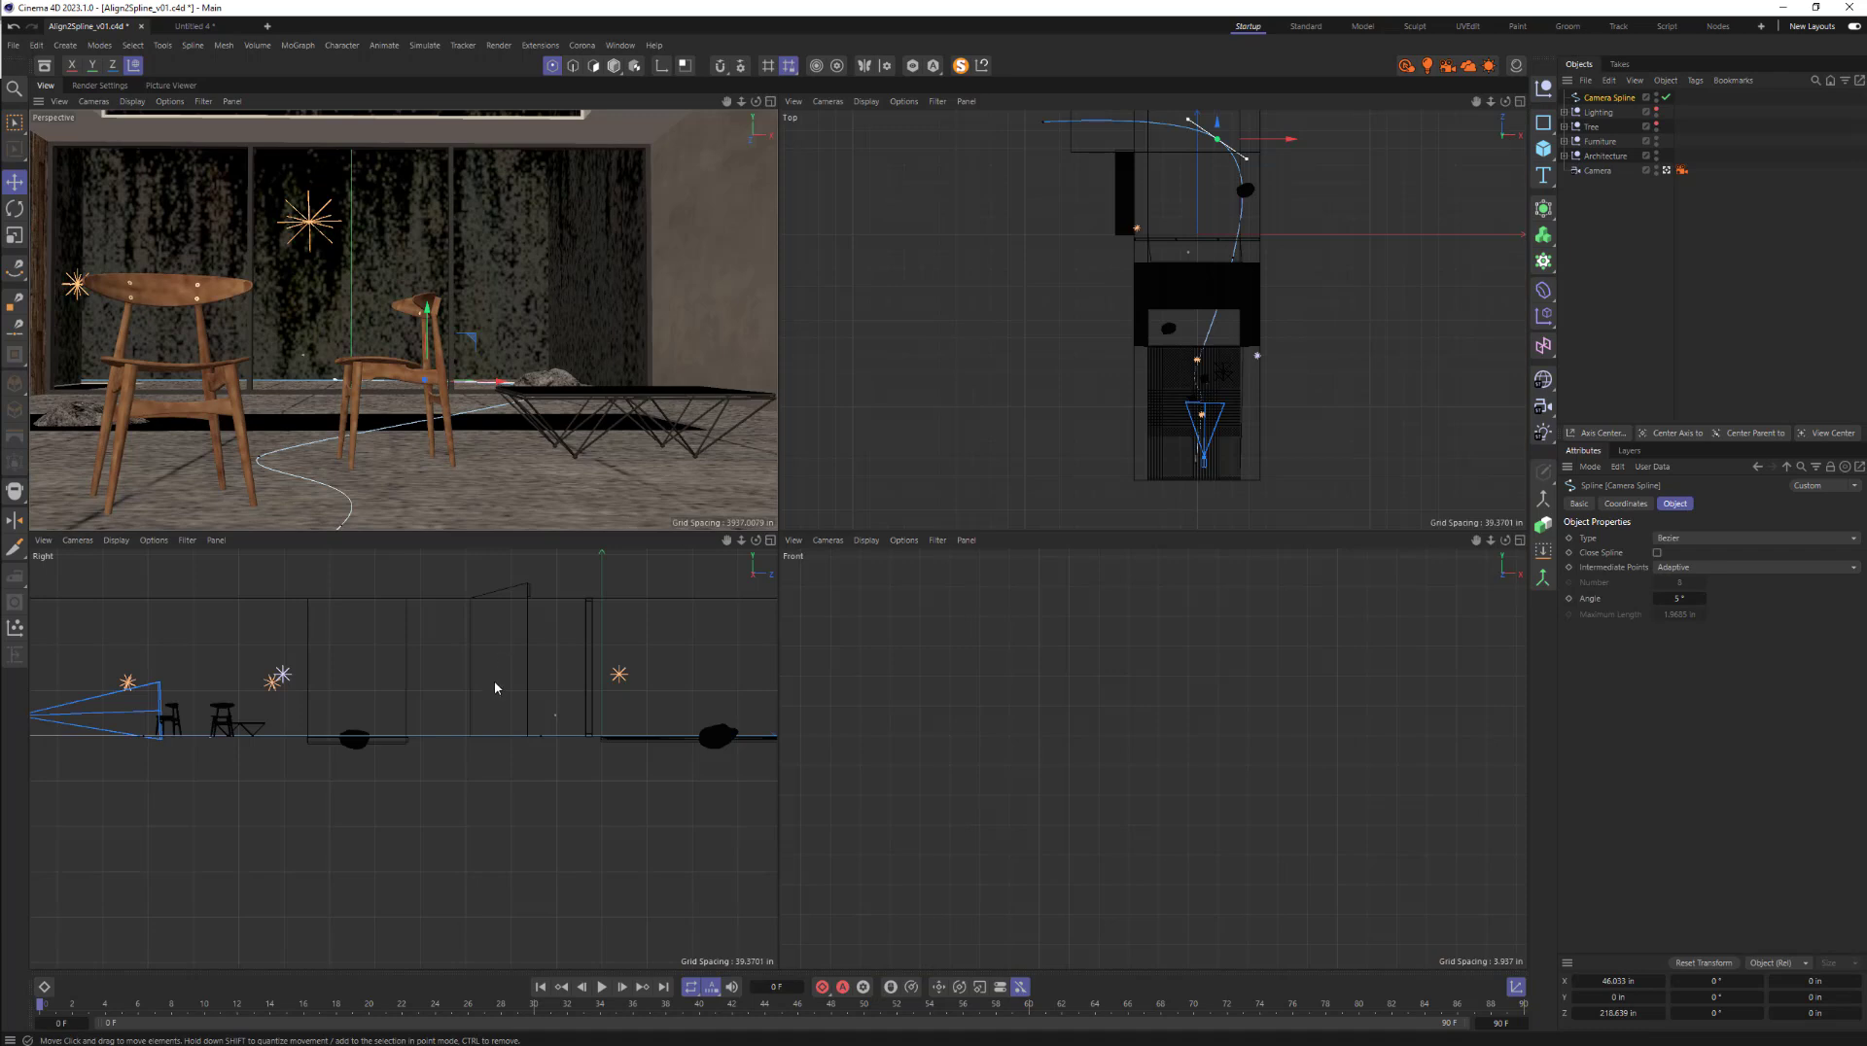
pyautogui.scroll(-3, 560, 692)
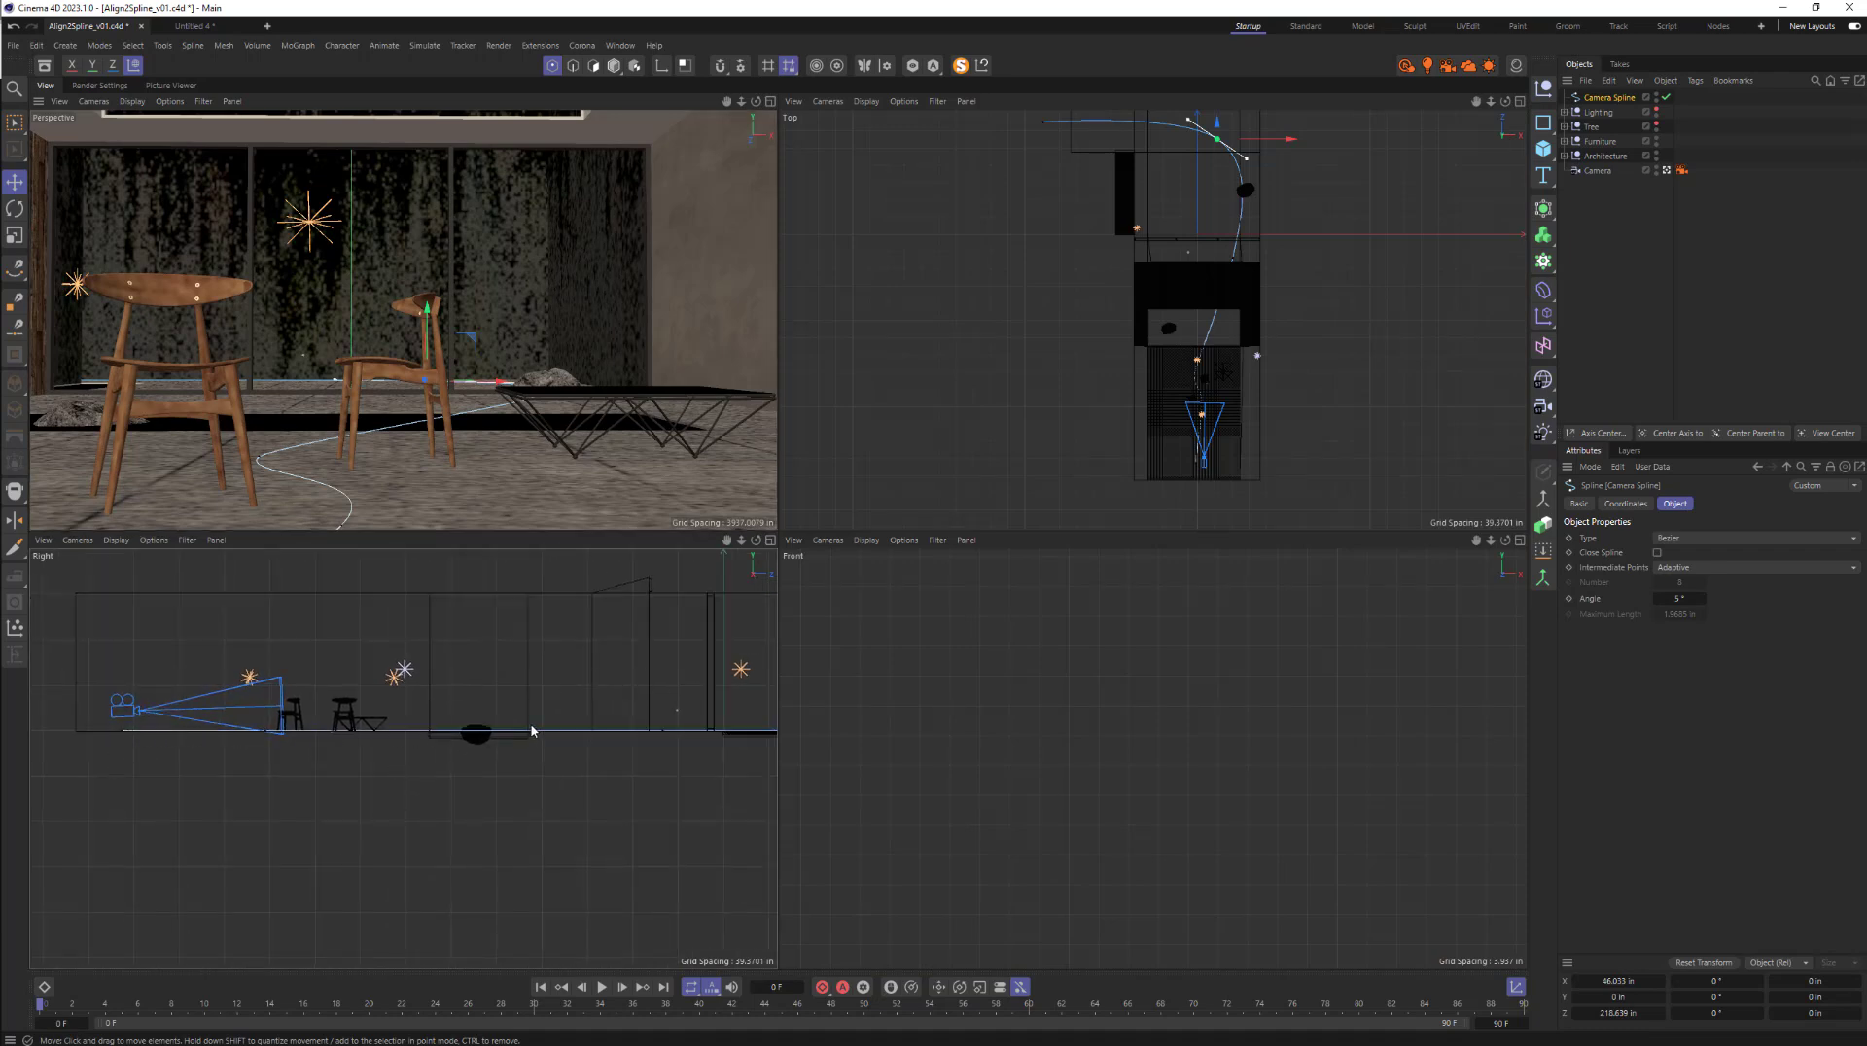
pyautogui.click(613, 65)
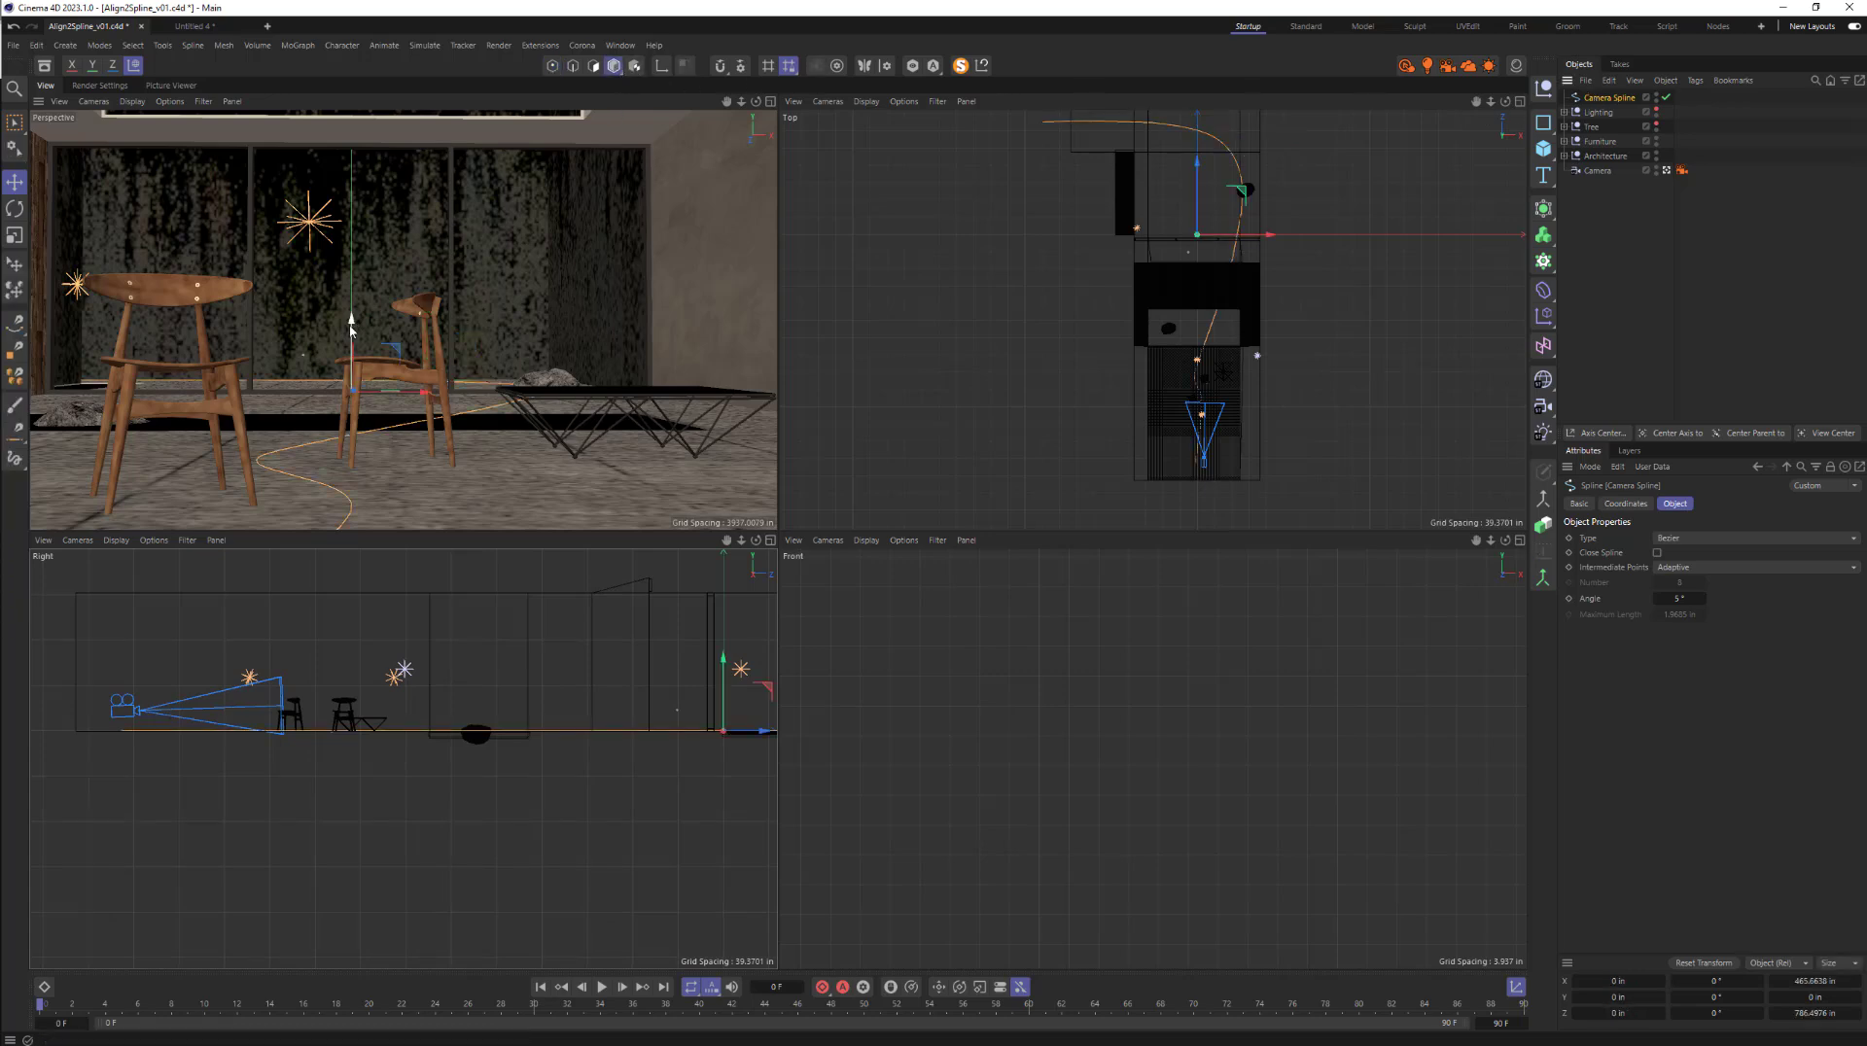
pyautogui.moveTo(352, 331); pyautogui.dragTo(356, 291)
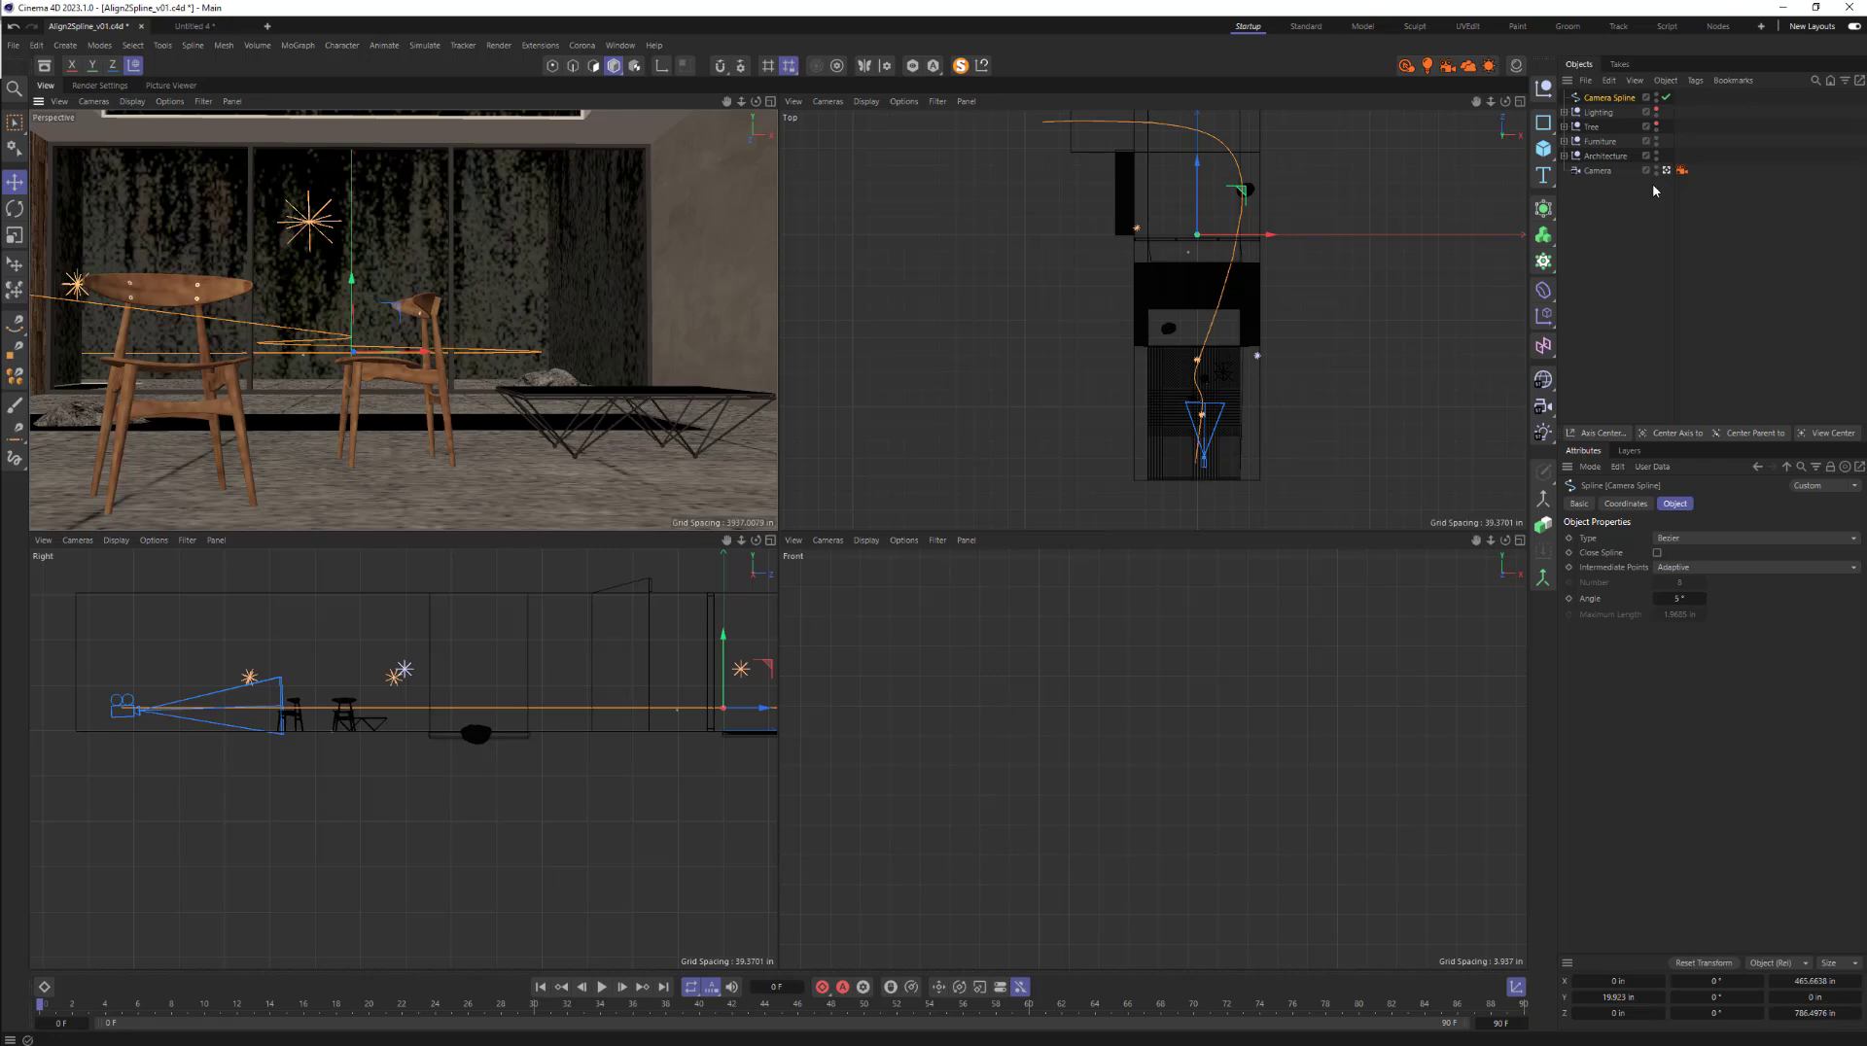
# - Delete the existing Camera object from the scene
pyautogui.click(1605, 172)
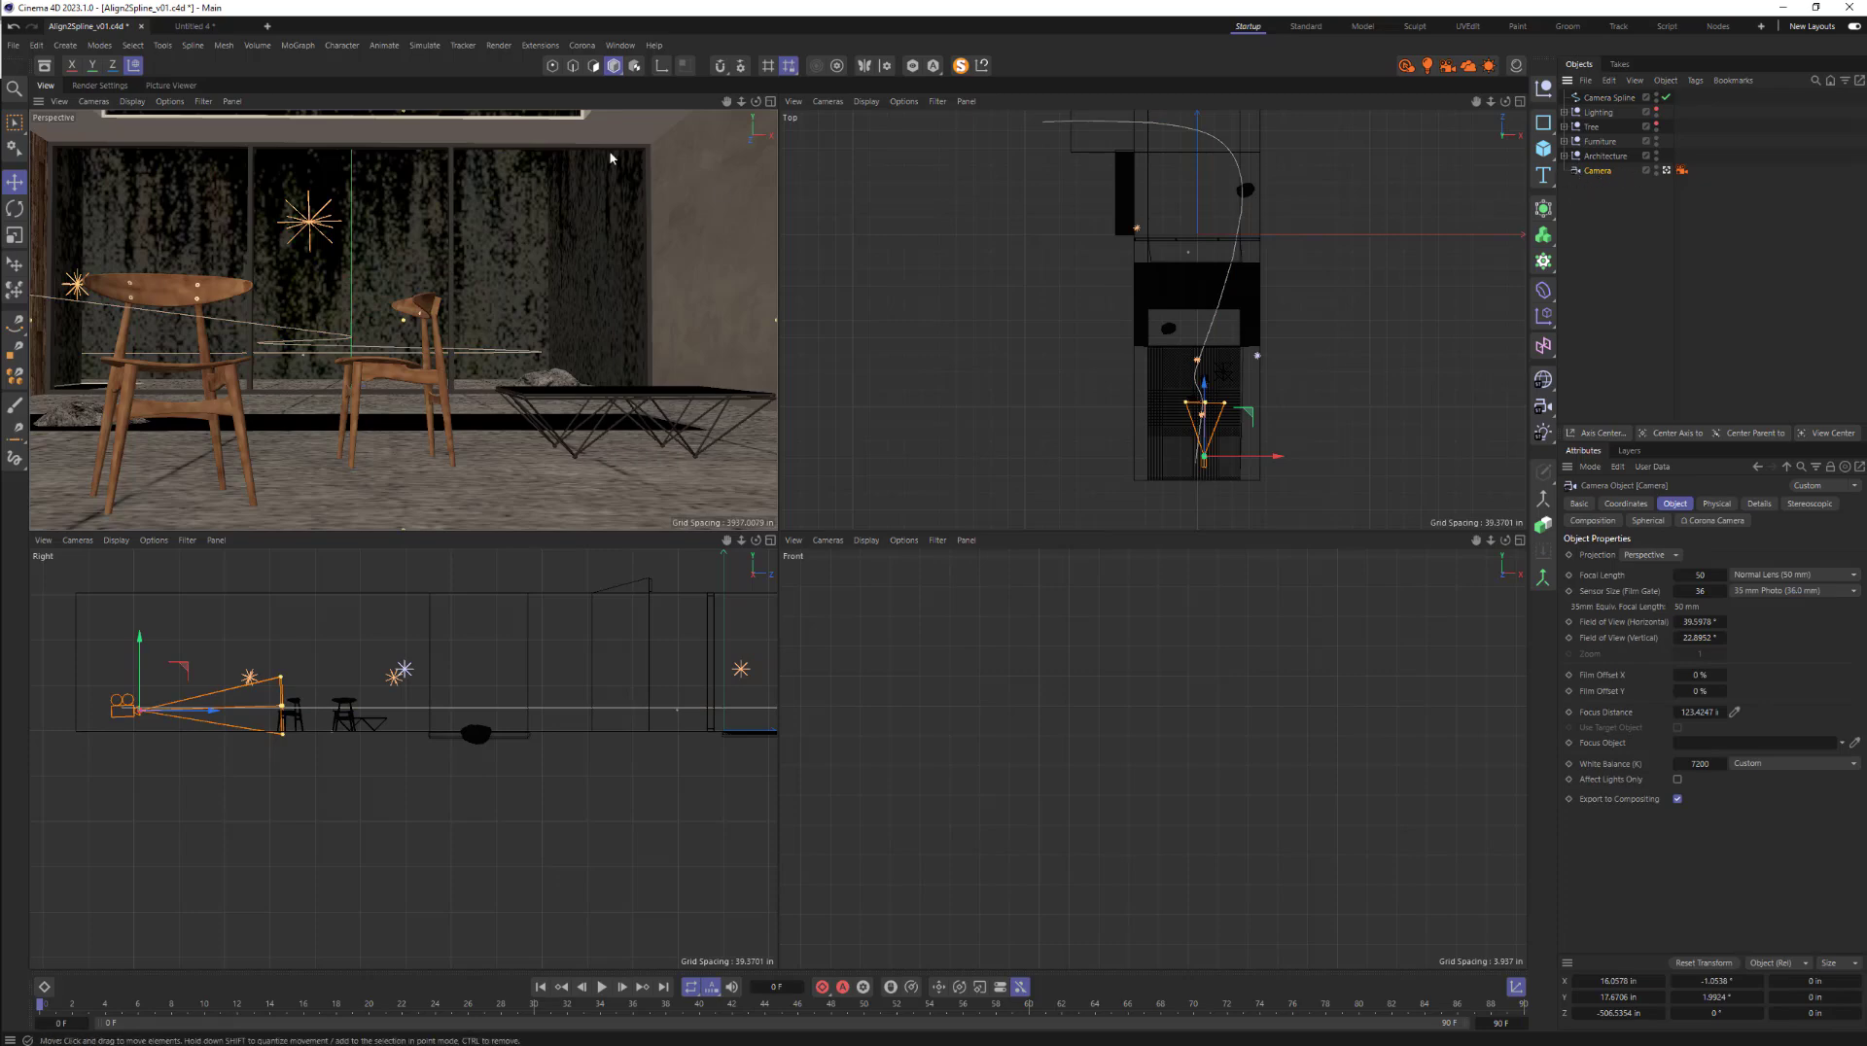
pyautogui.click(770, 101)
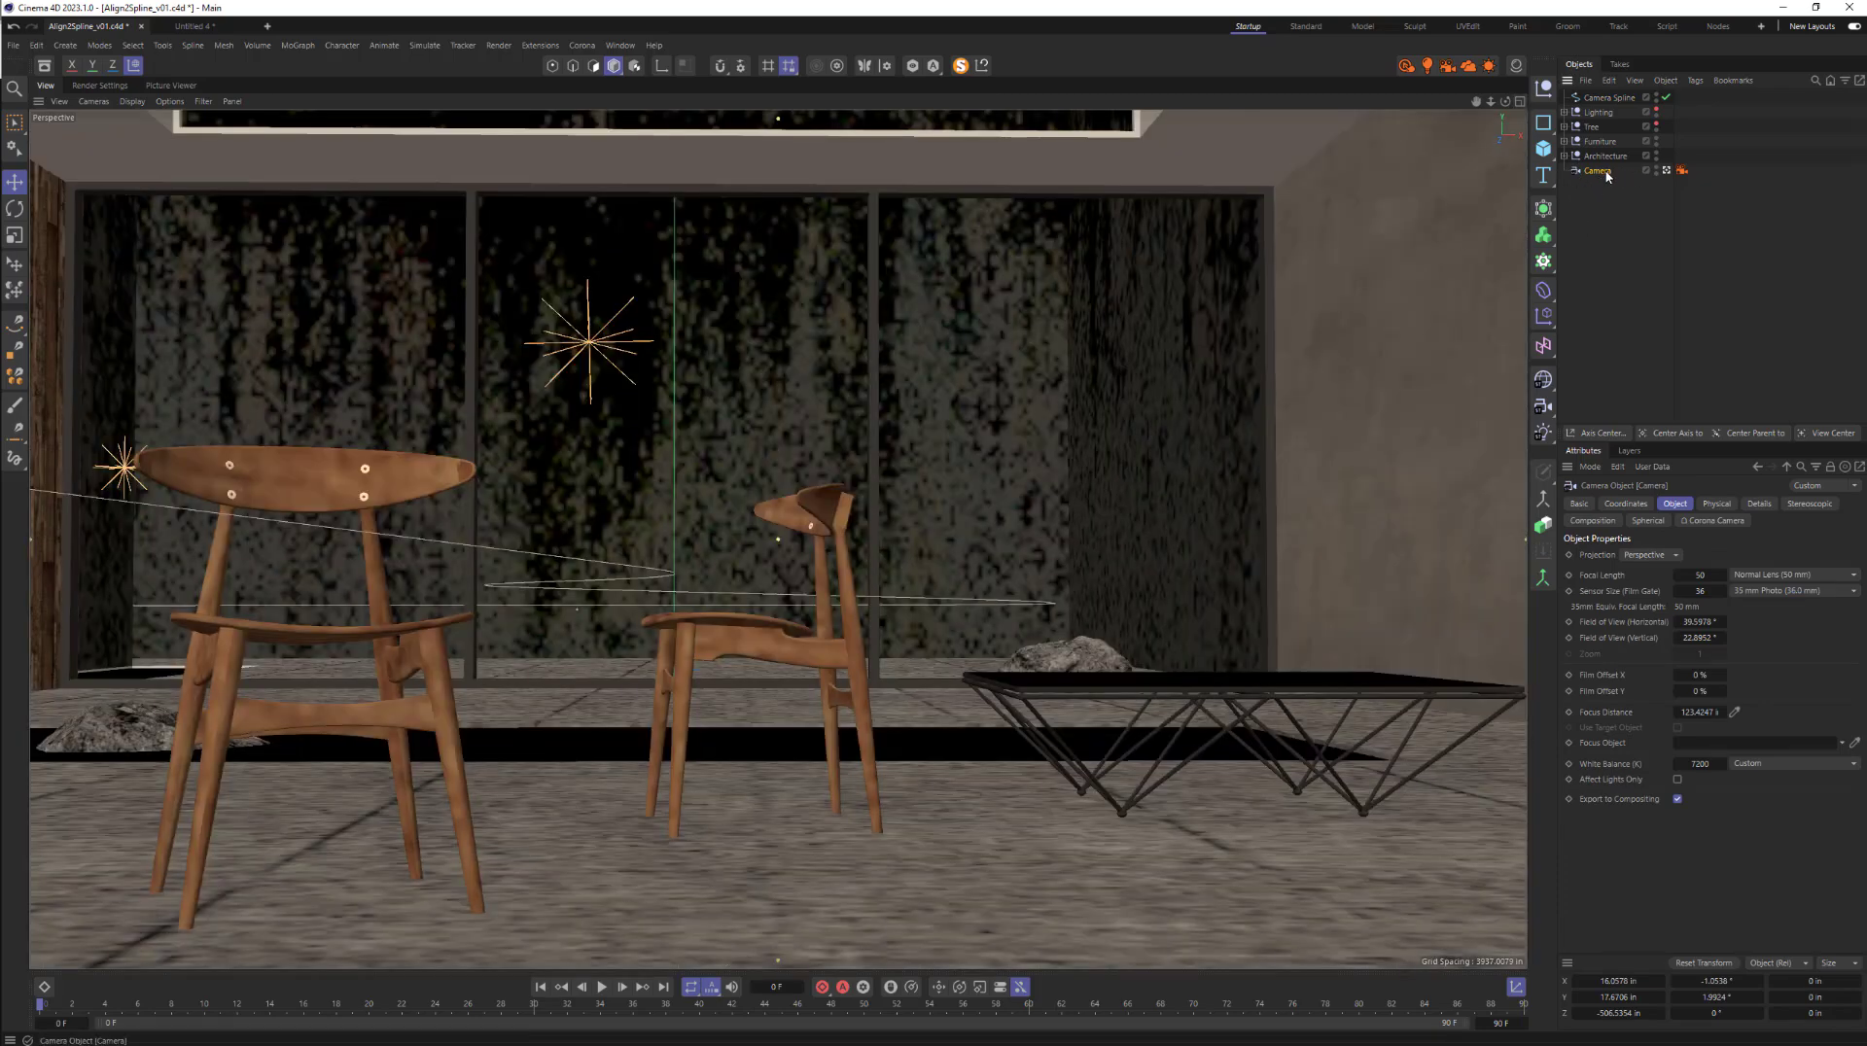
pyautogui.press('Delete')
# - Frame the room with both chairs and the table in perspective, and create a new Corona camera from that view
pyautogui.keyDown('alt'); pyautogui.moveTo(876, 415); pyautogui.dragTo(1217, 320, button='right'); pyautogui.keyUp('alt')
pyautogui.keyDown('alt'); pyautogui.moveTo(821, 554); pyautogui.dragTo(928, 511); pyautogui.keyUp('alt')
pyautogui.keyDown('alt'); pyautogui.moveTo(583, 709); pyautogui.dragTo(1216, 517, button='right'); pyautogui.keyUp('alt')
pyautogui.keyDown('alt'); pyautogui.moveTo(898, 639); pyautogui.dragTo(901, 613); pyautogui.keyUp('alt')
pyautogui.keyDown('alt'); pyautogui.moveTo(837, 613); pyautogui.dragTo(1240, 525, button='right'); pyautogui.keyUp('alt')
pyautogui.keyDown('alt'); pyautogui.moveTo(494, 714); pyautogui.dragTo(658, 706); pyautogui.keyUp('alt')
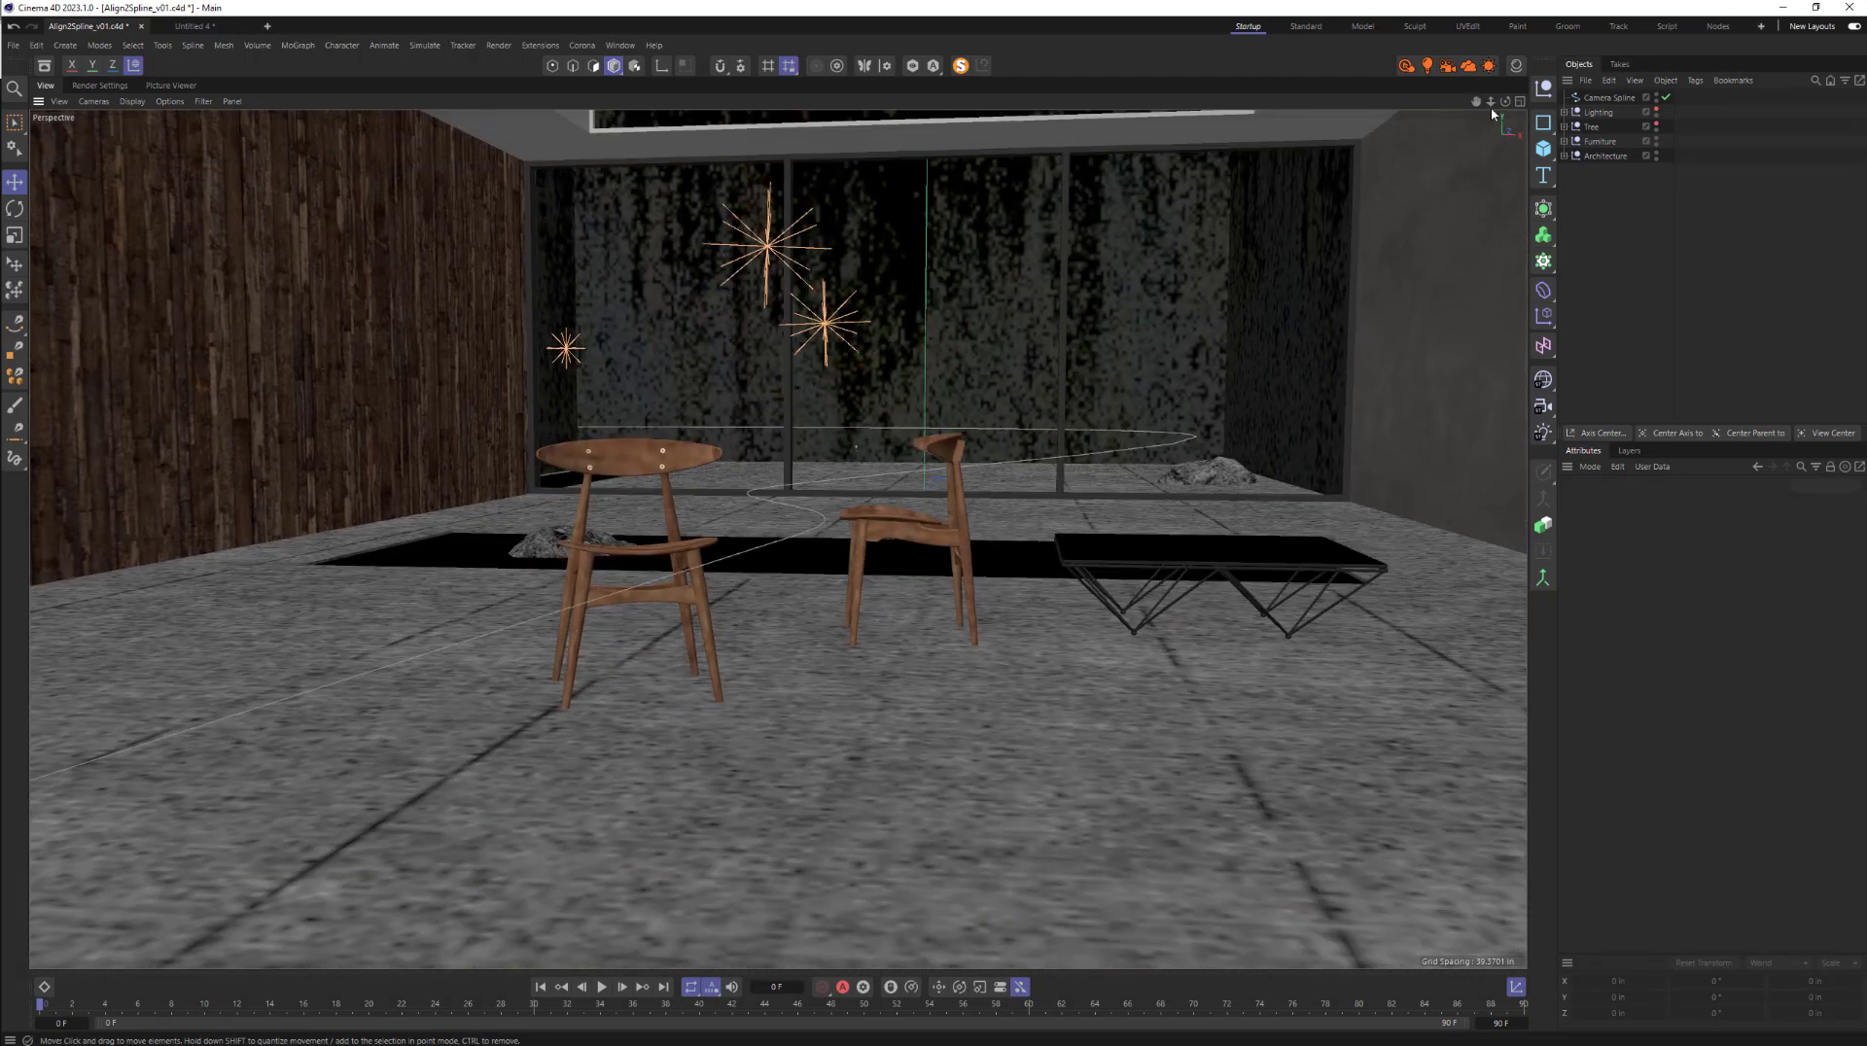
pyautogui.click(1448, 65)
pyautogui.moveTo(1610, 214); pyautogui.dragTo(1658, 177)
# - Look through the new camera and reframe it slightly higher and farther back from the two chairs
pyautogui.doubleClick(1702, 574)
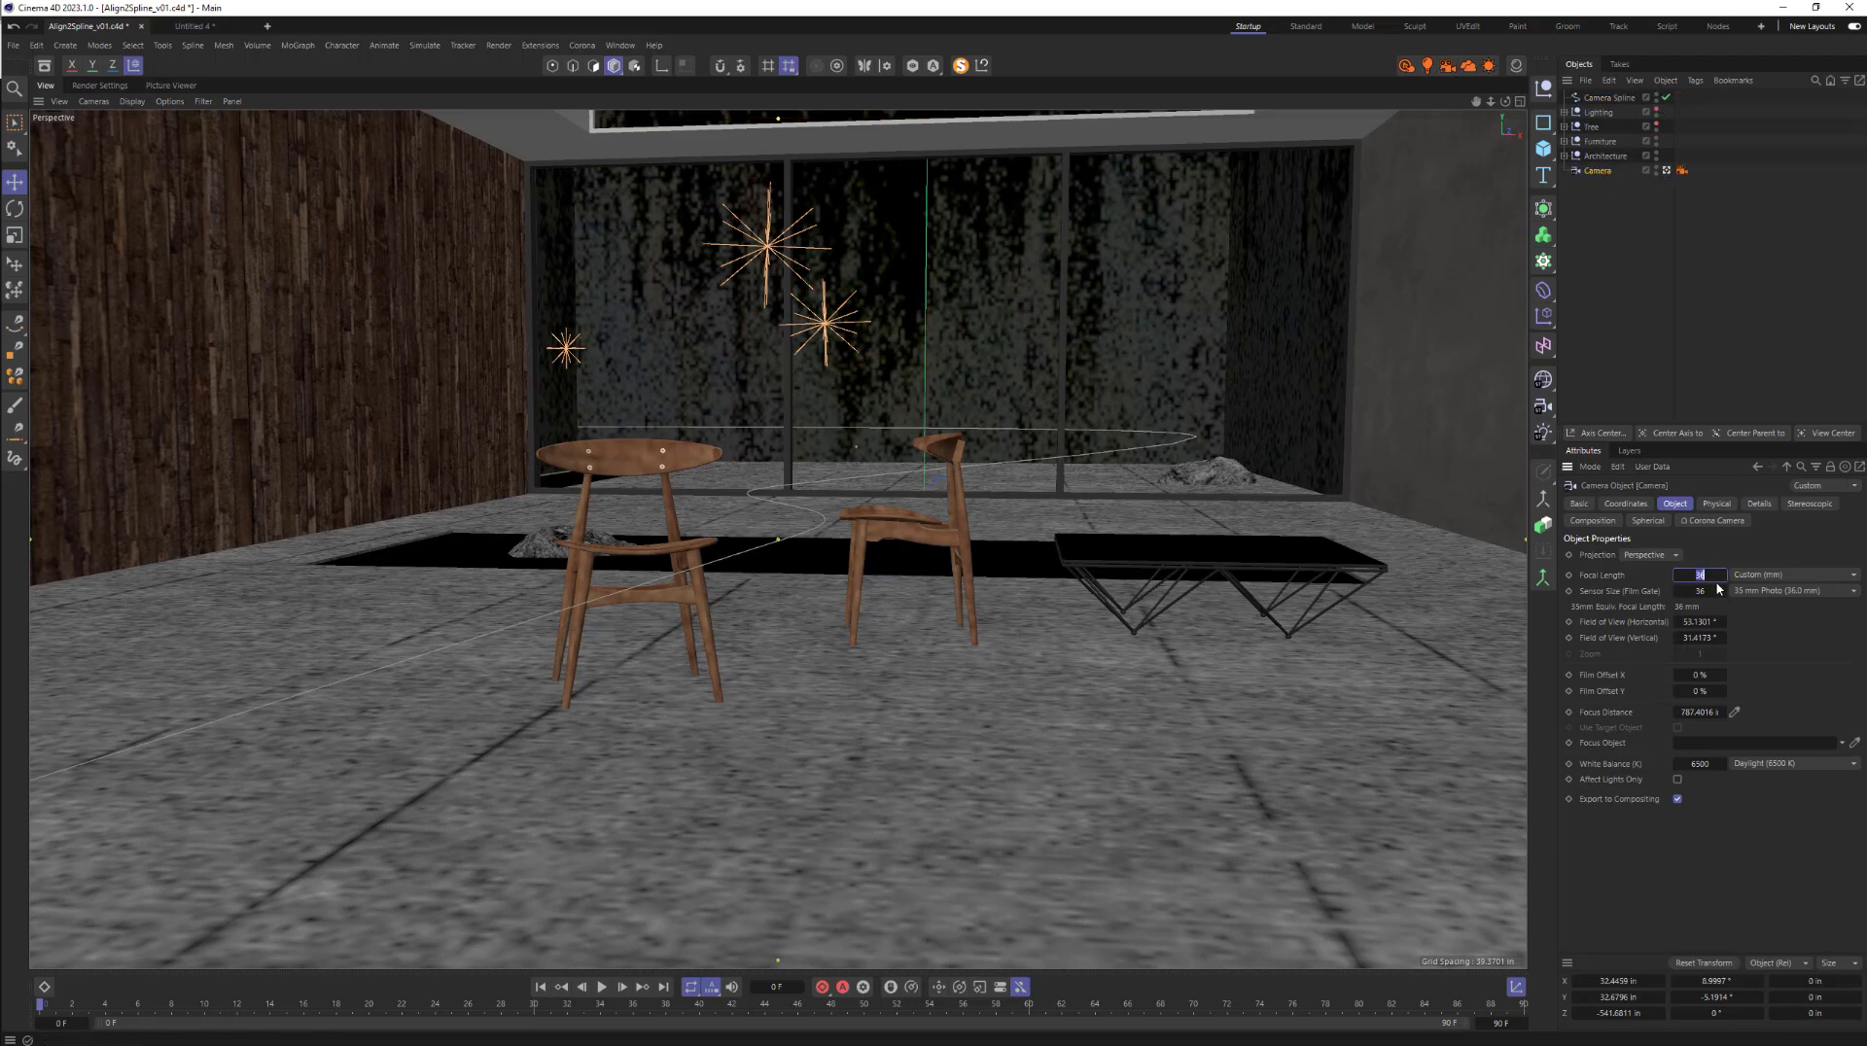
pyautogui.click(1686, 343)
pyautogui.keyDown('alt'); pyautogui.moveTo(1052, 560); pyautogui.dragTo(1039, 553); pyautogui.keyUp('alt')
pyautogui.keyDown('alt'); pyautogui.moveTo(900, 555); pyautogui.dragTo(959, 539, button='right'); pyautogui.keyUp('alt')
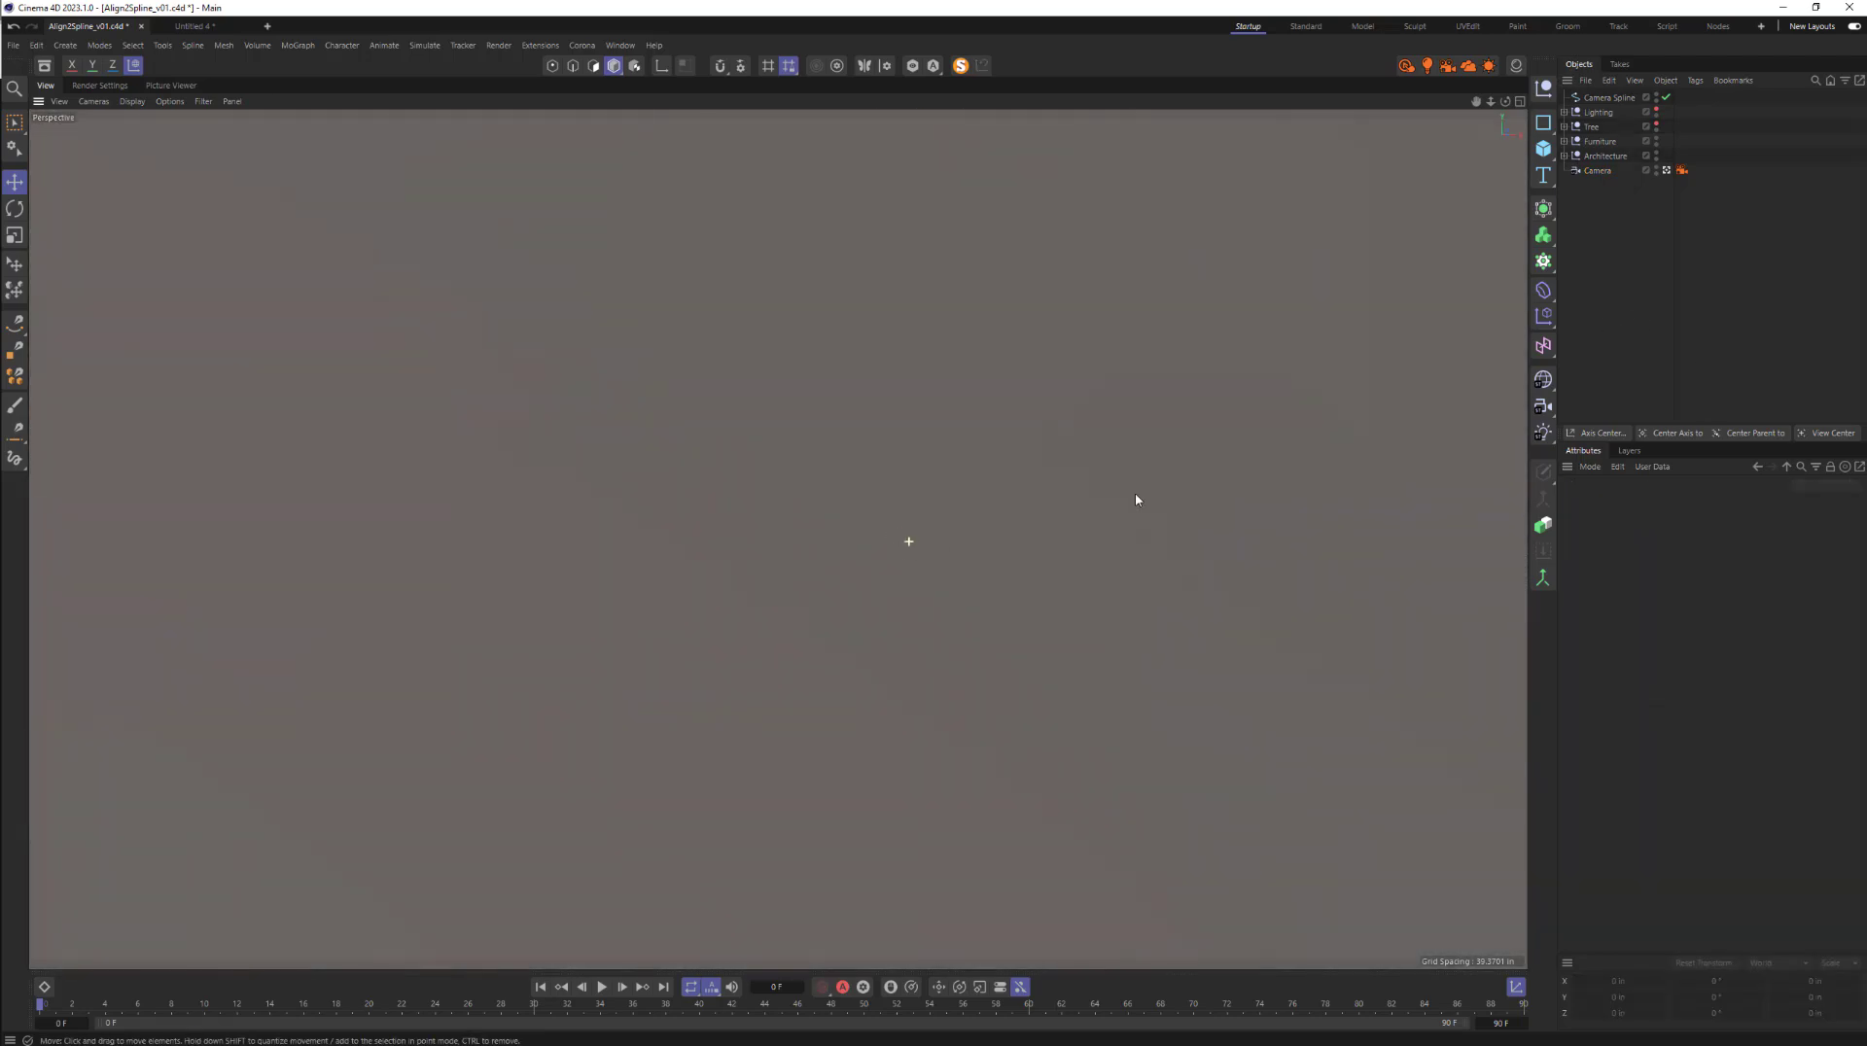
pyautogui.keyDown('alt'); pyautogui.moveTo(1127, 502); pyautogui.dragTo(1362, 463, button='right'); pyautogui.keyUp('alt')
pyautogui.keyDown('alt'); pyautogui.moveTo(1086, 537); pyautogui.dragTo(1081, 552); pyautogui.keyUp('alt')
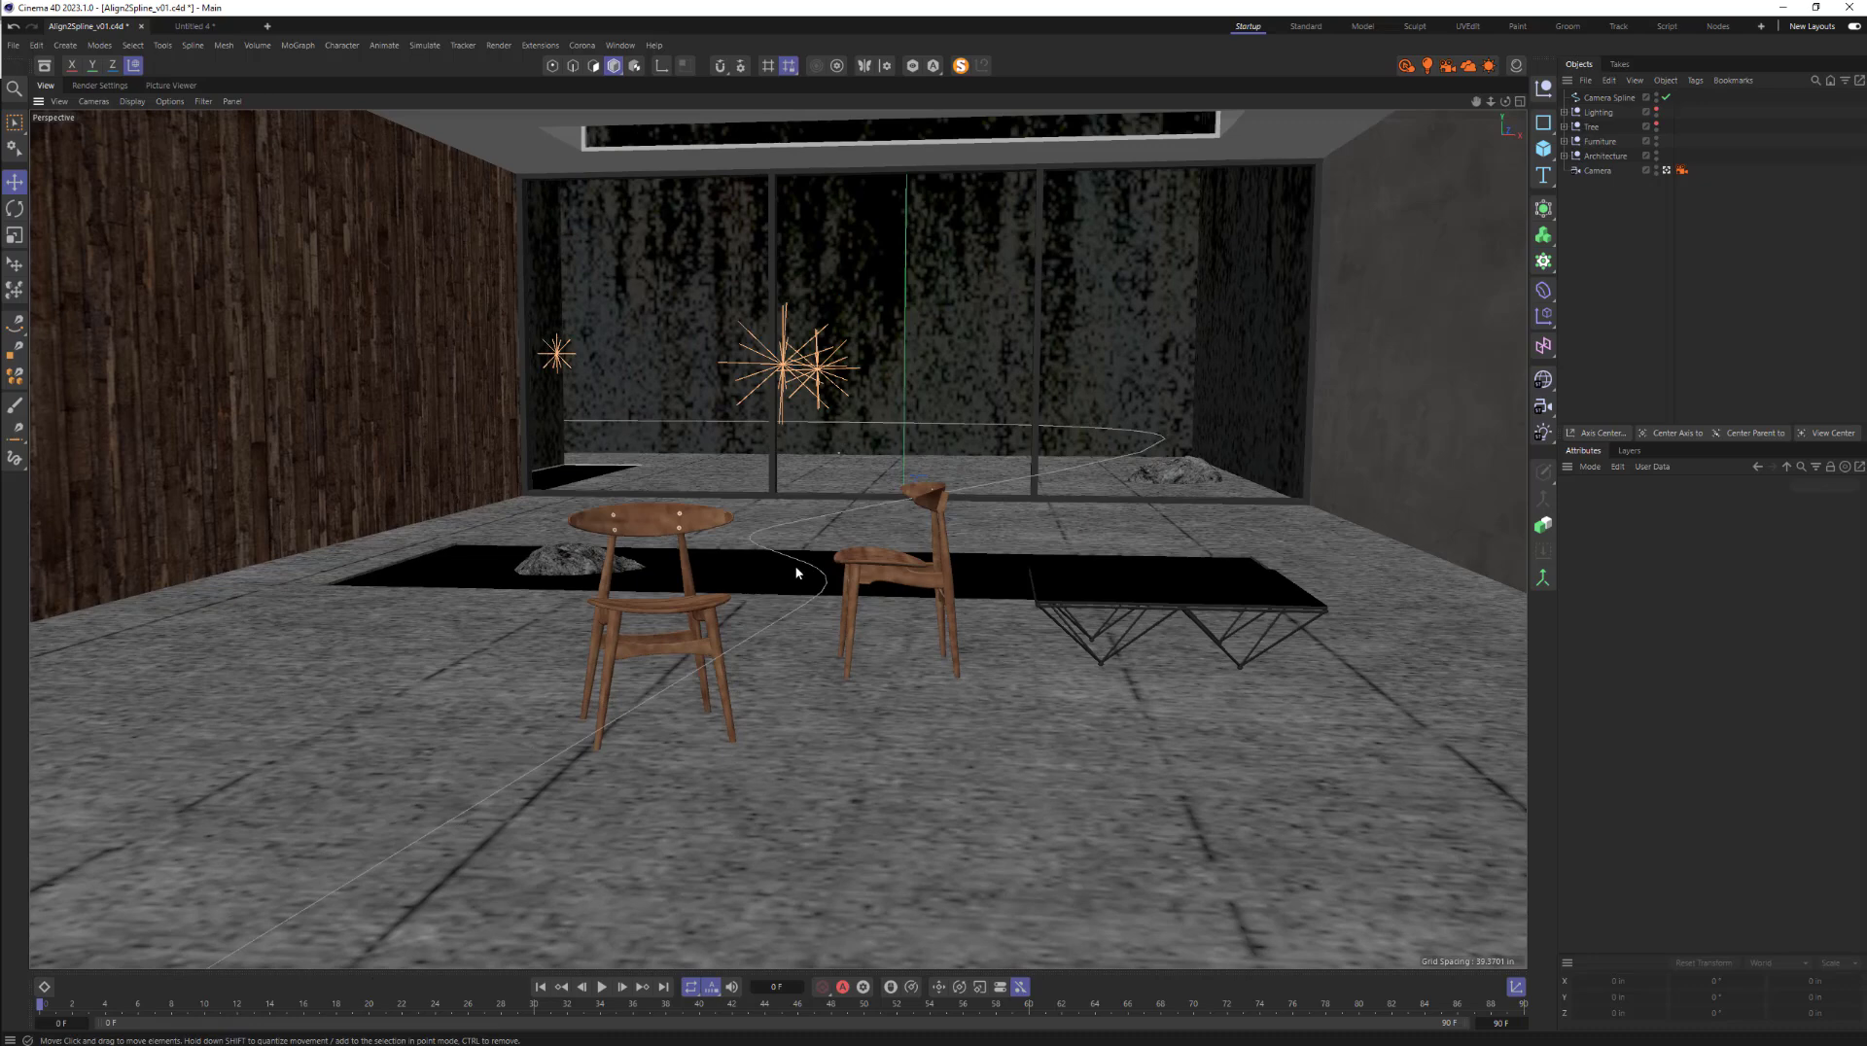
# - Add an Align to Spline tag to the Camera and assign Camera Spline as its spline path
pyautogui.click(1597, 171)
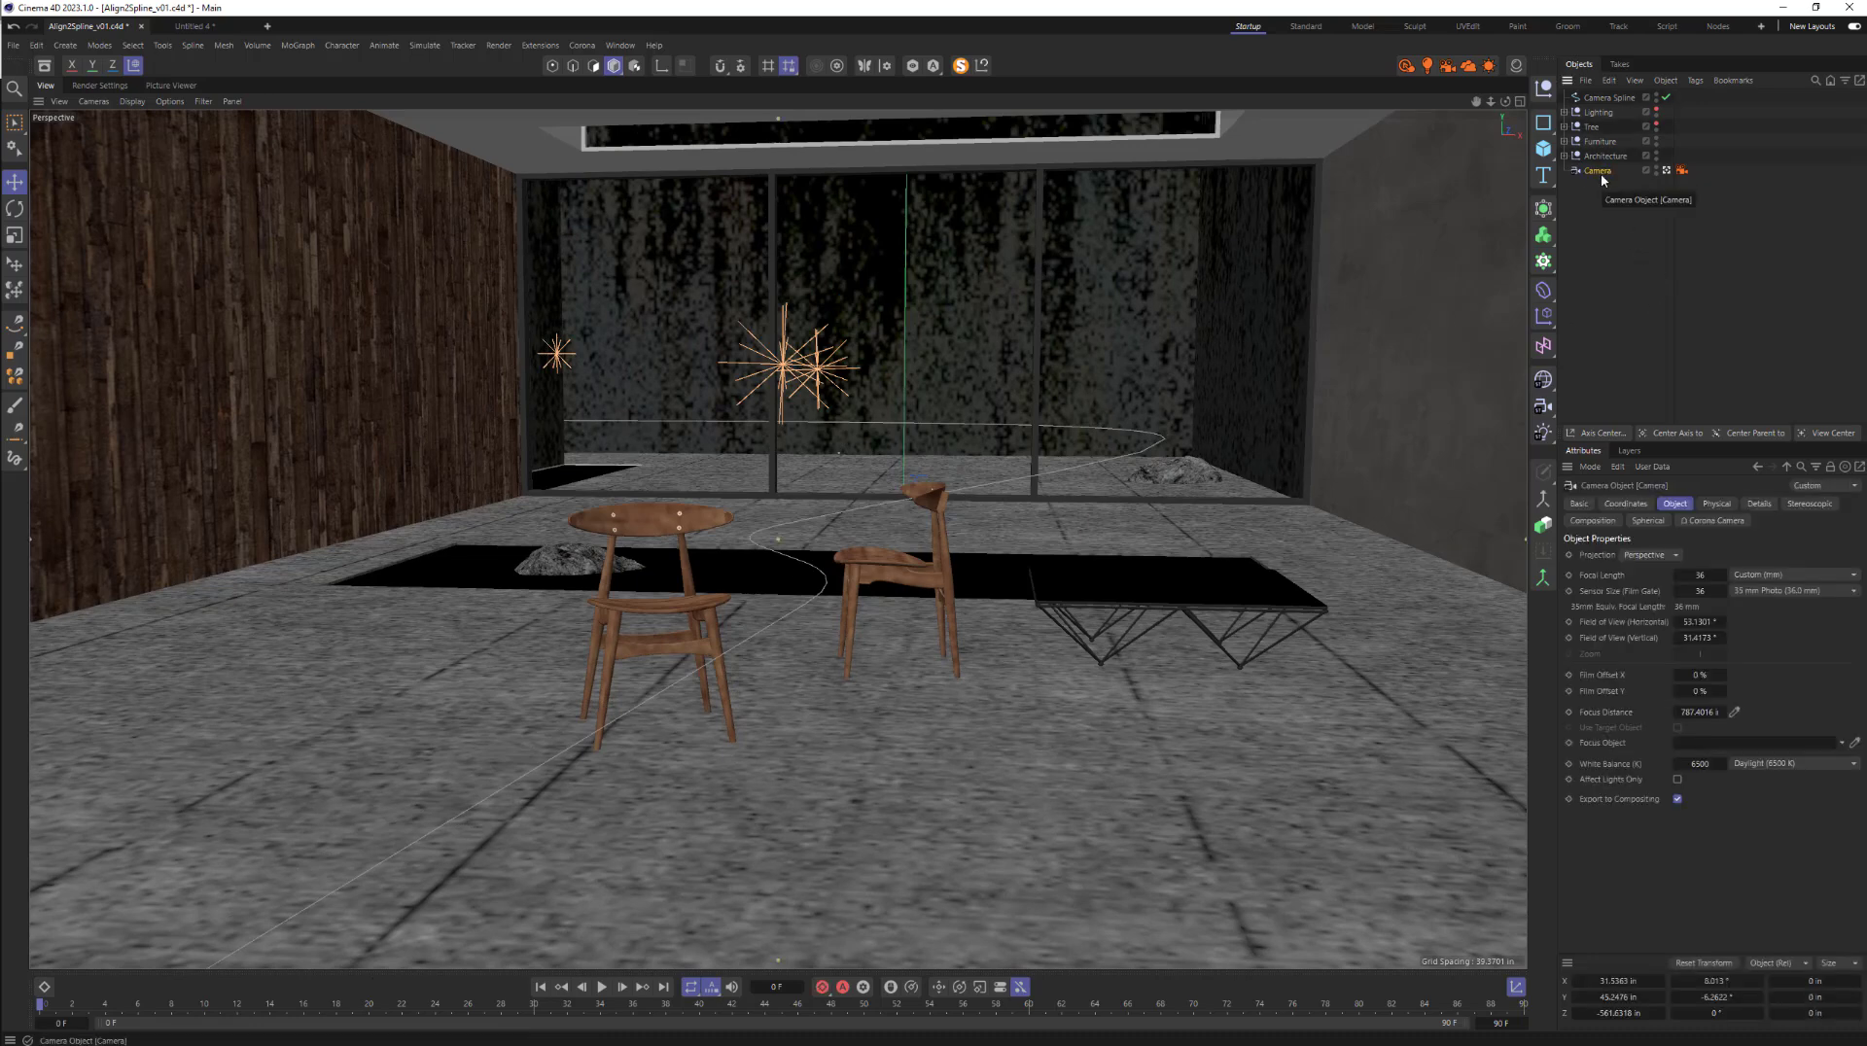
pyautogui.rightClick(1602, 175)
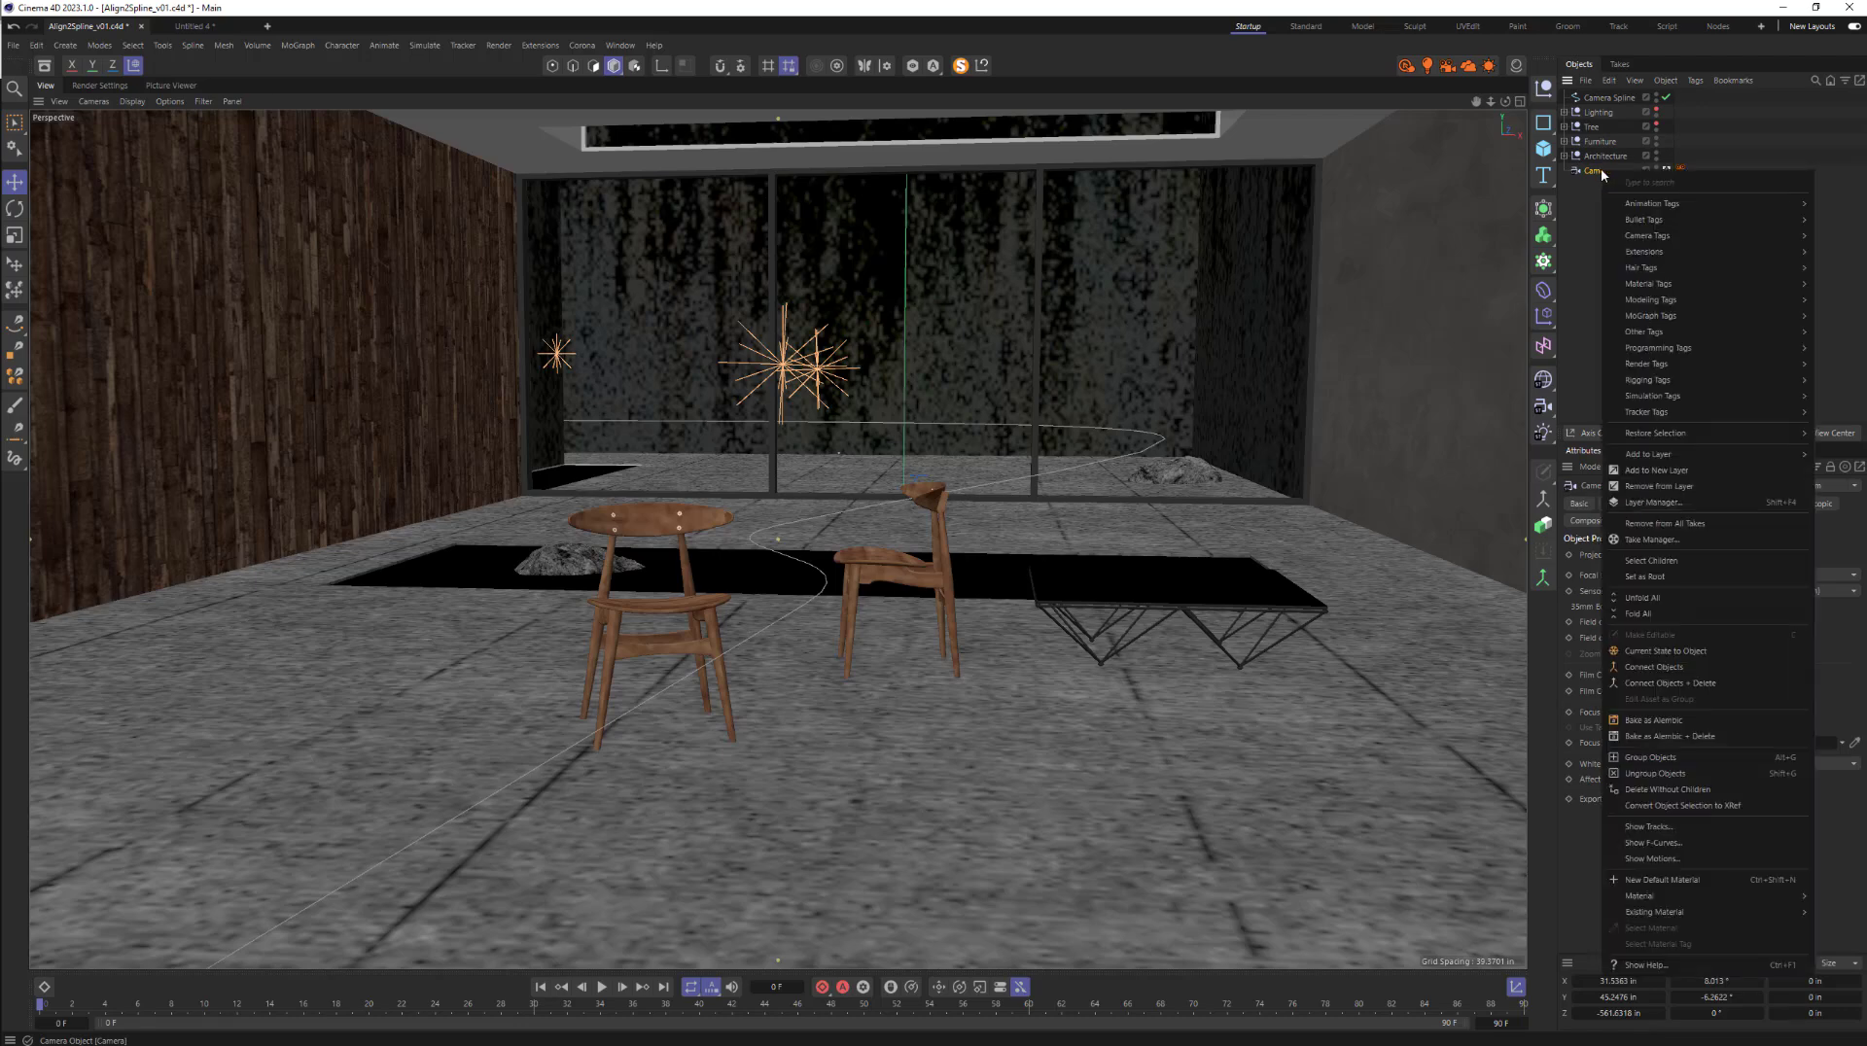
pyautogui.moveTo(1653, 207)
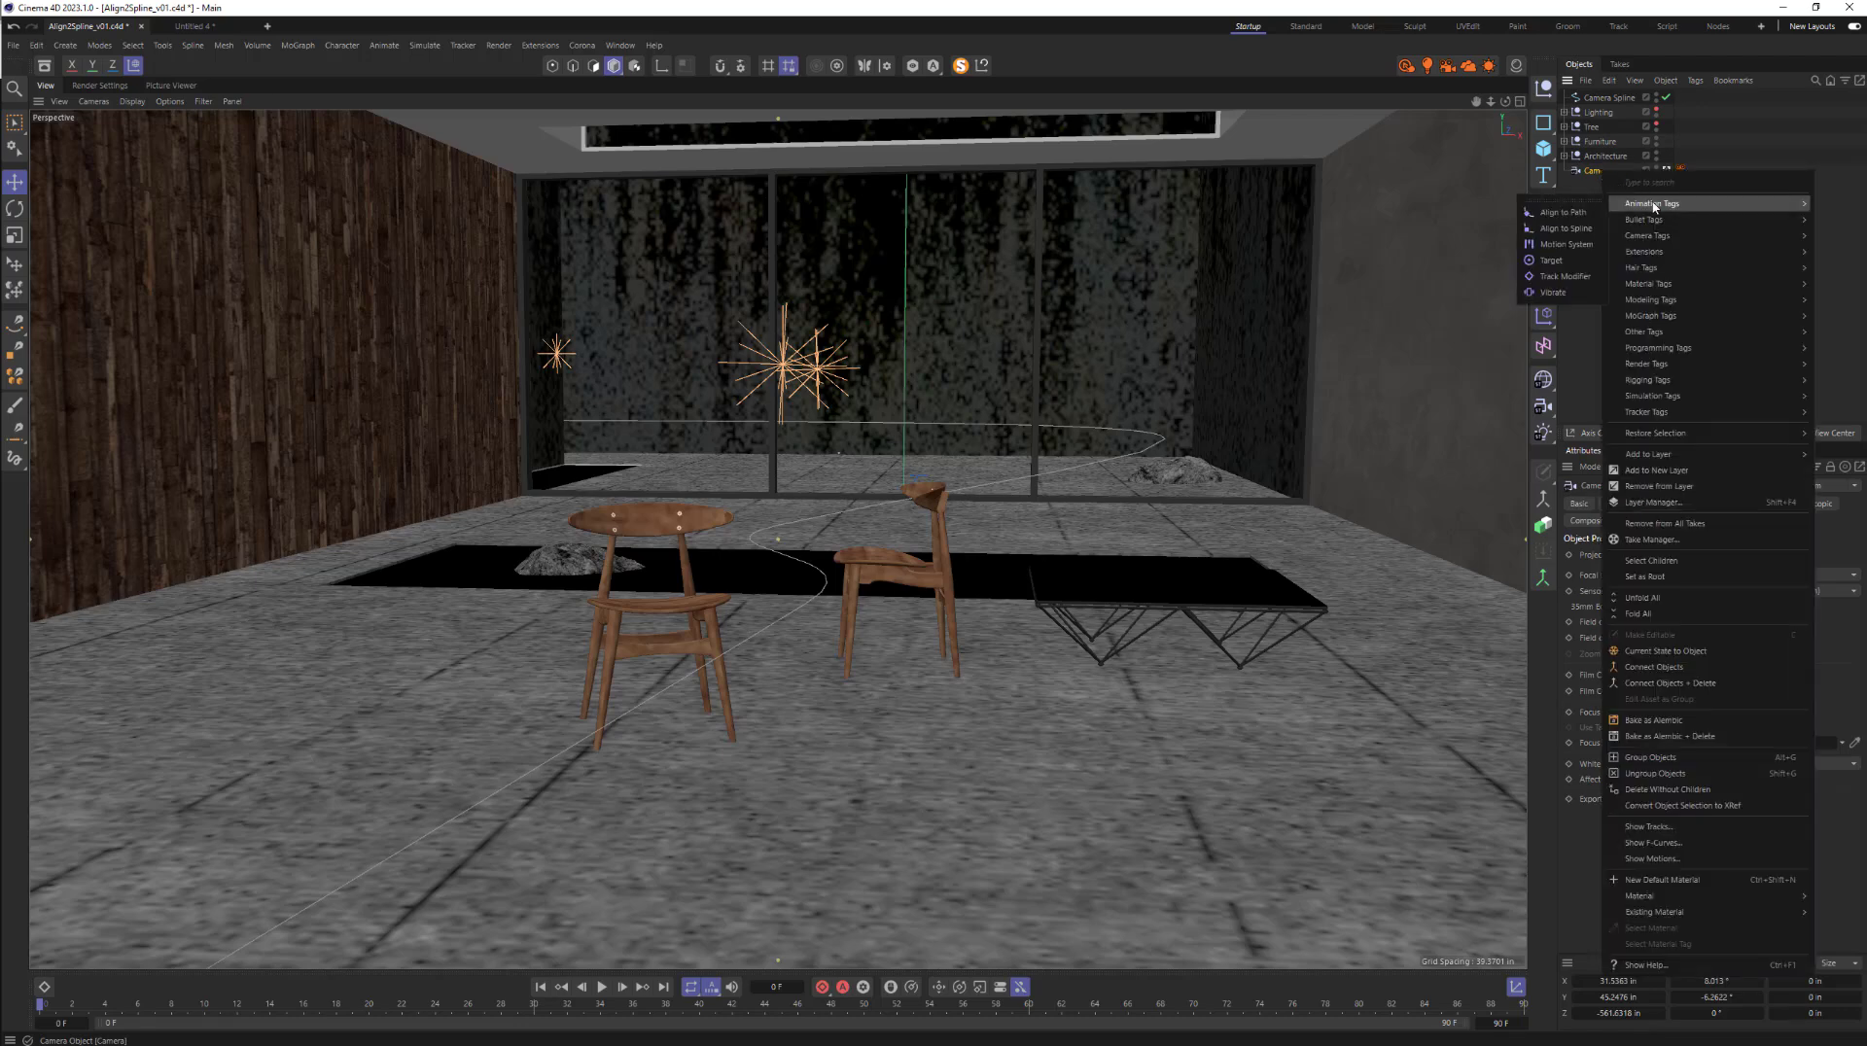
pyautogui.click(1565, 229)
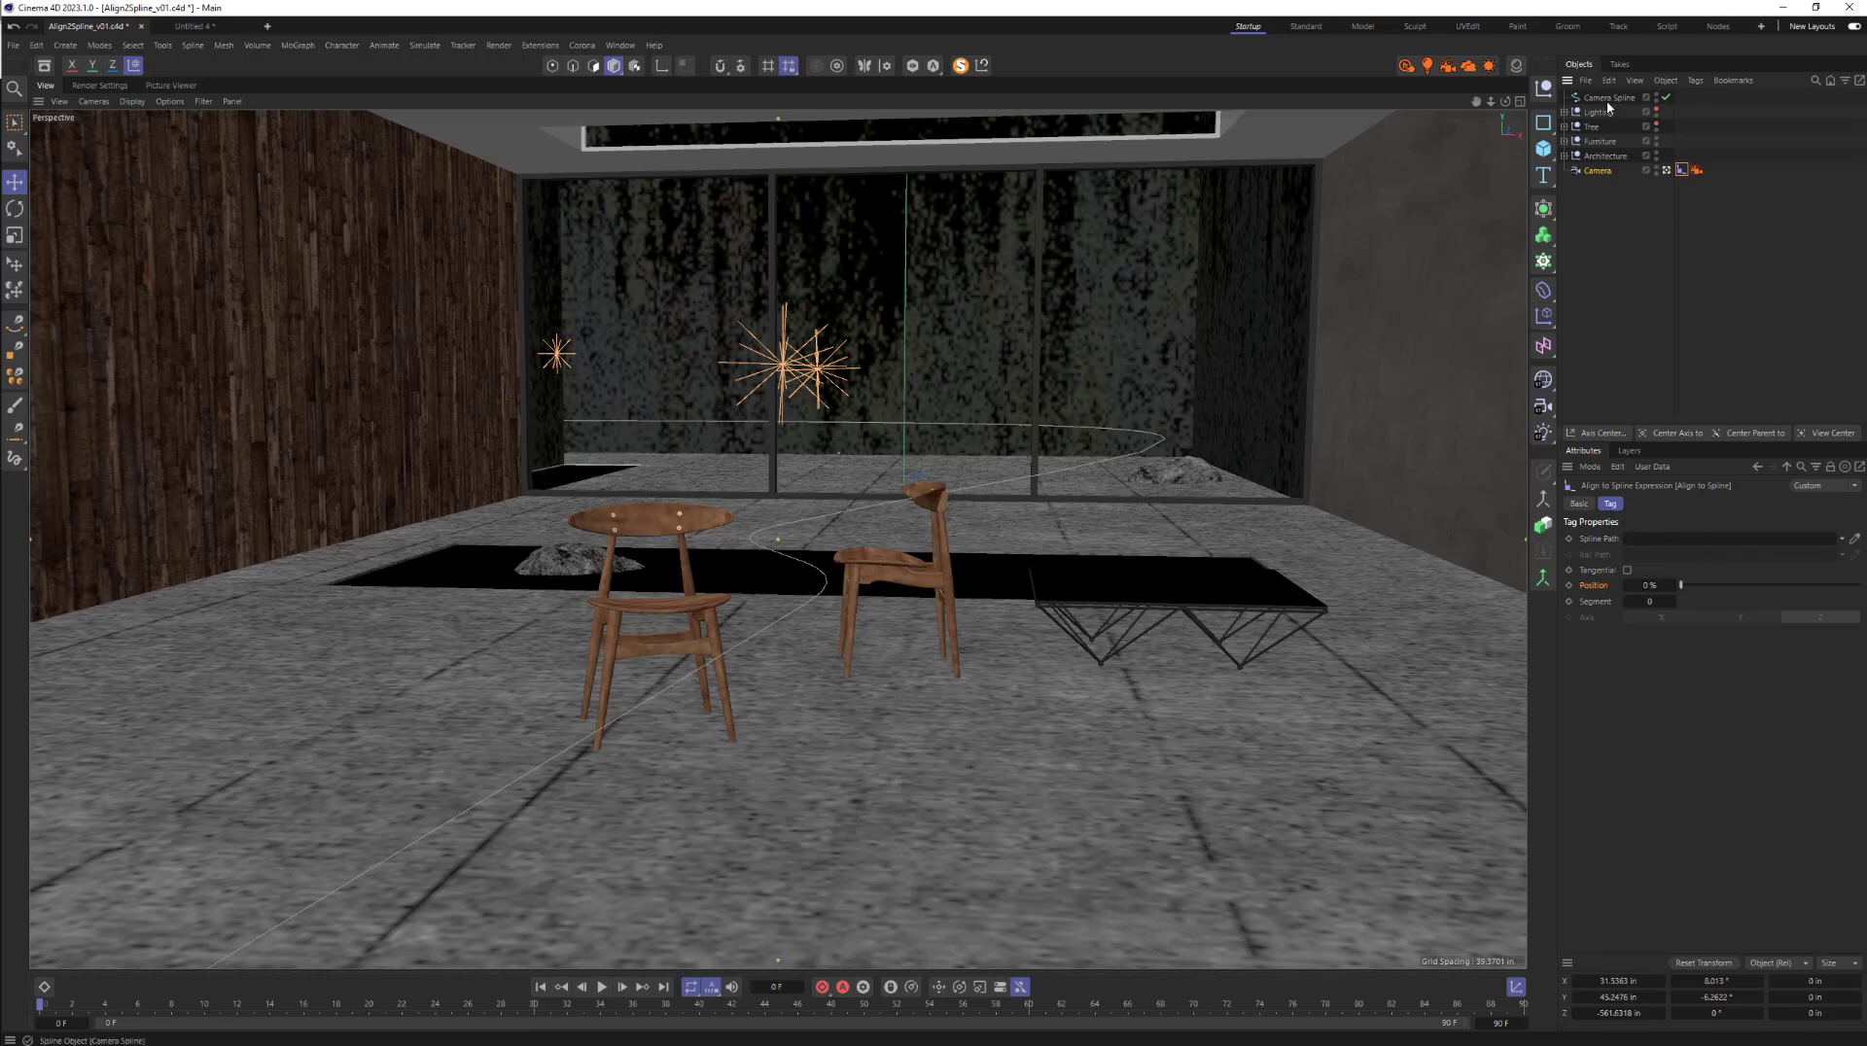
pyautogui.moveTo(1610, 101); pyautogui.dragTo(1678, 540)
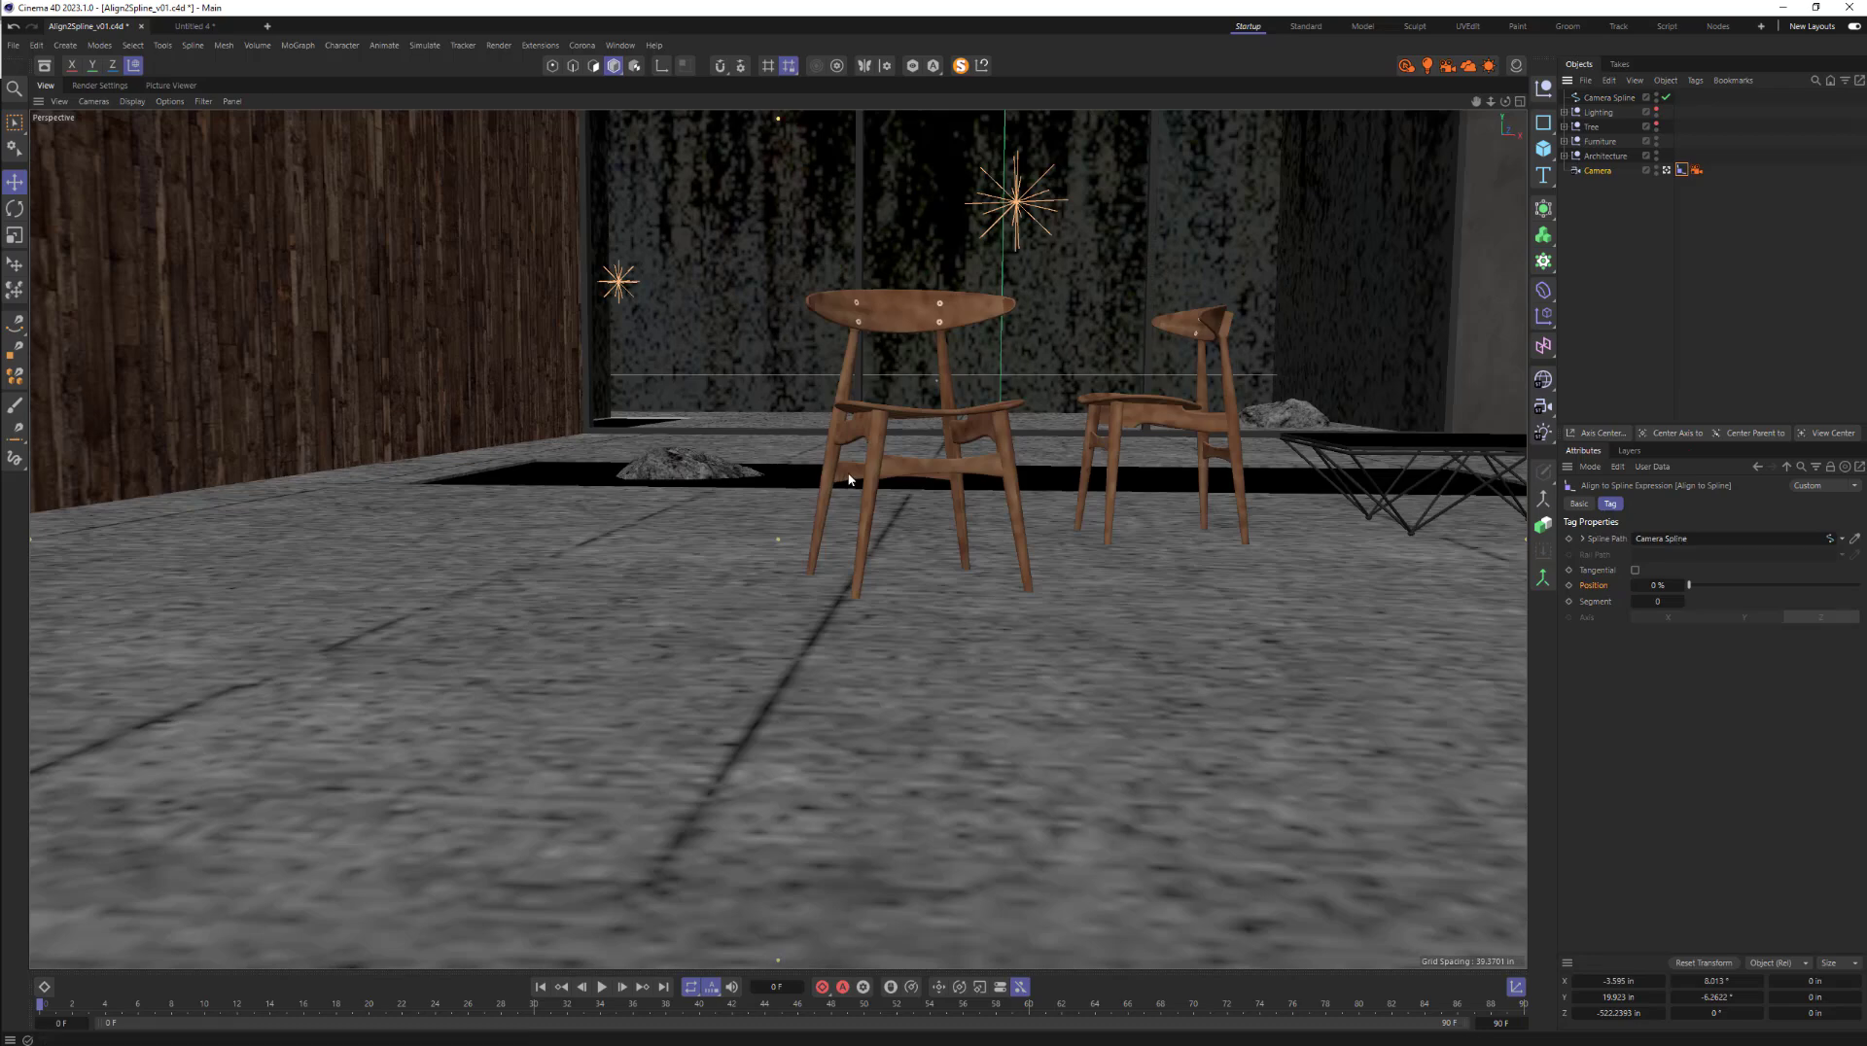
# - Check the camera's travel along the spline in the four-view layout by varying the tag's Position, ending at 0%
pyautogui.click(1522, 103)
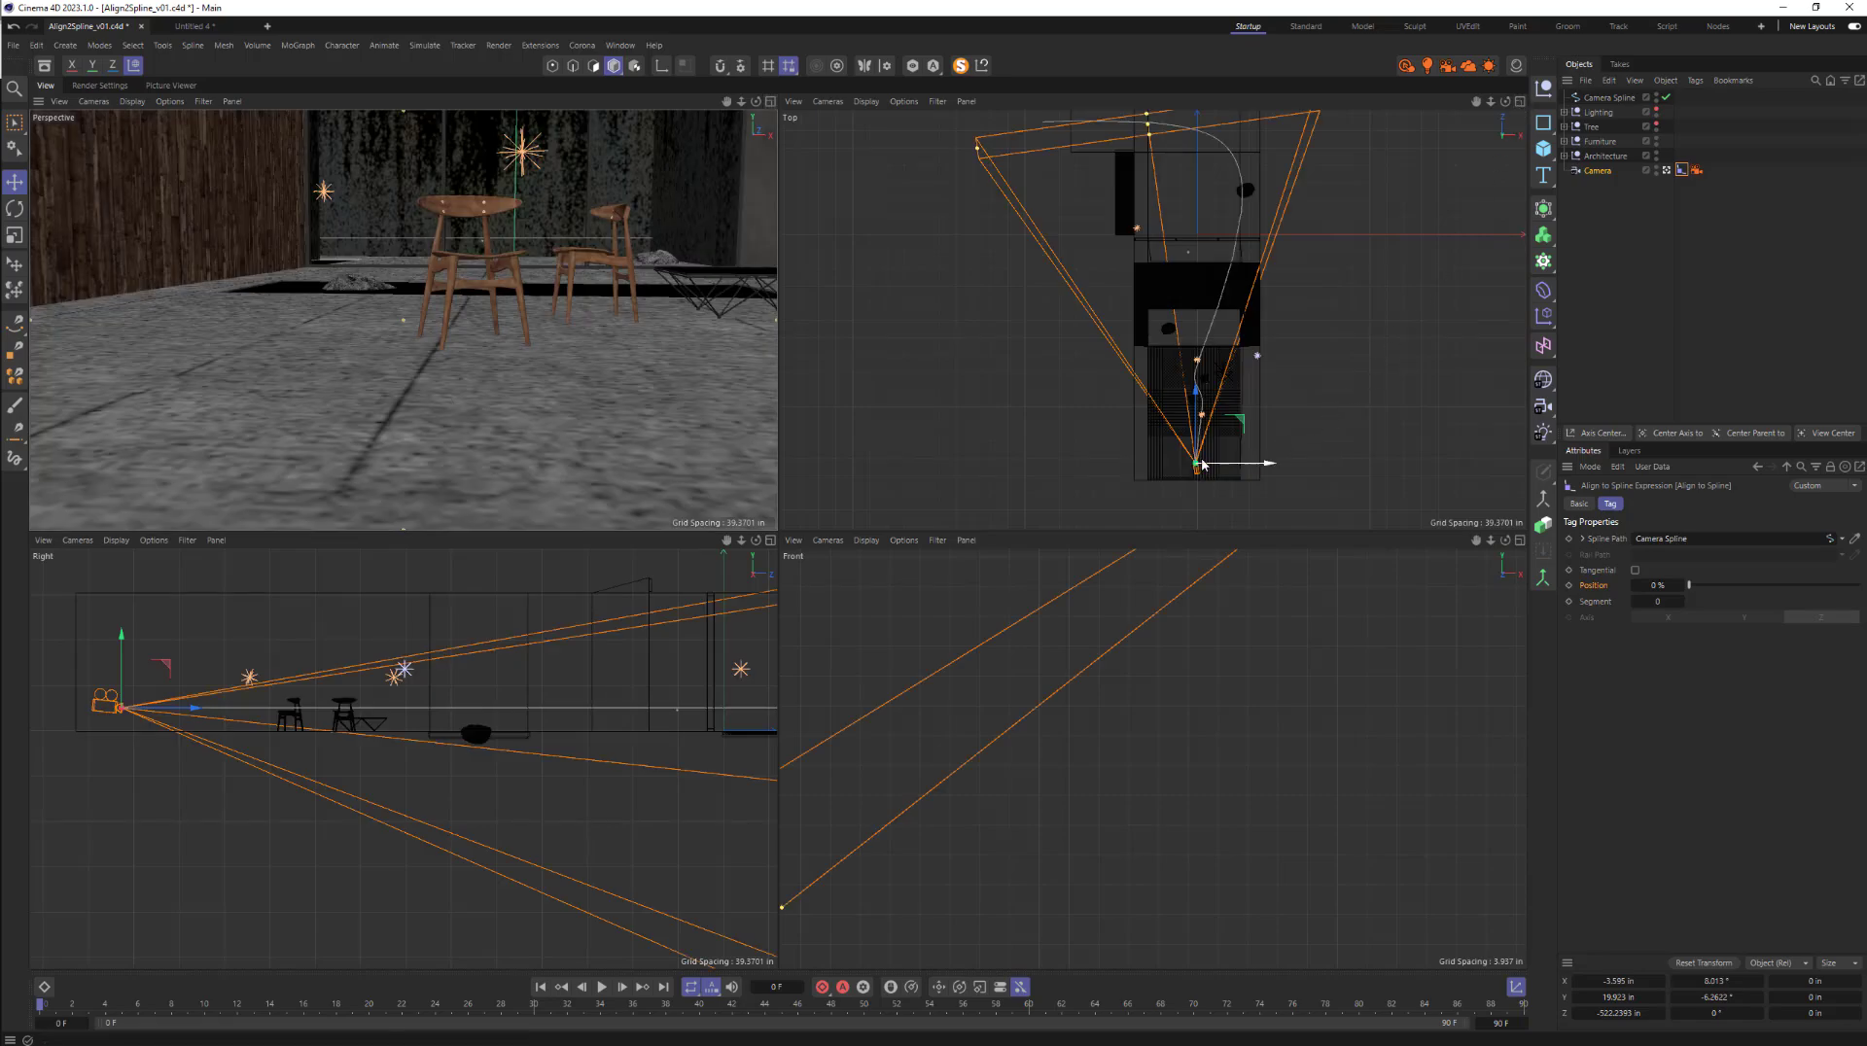
pyautogui.scroll(10, 1204, 463)
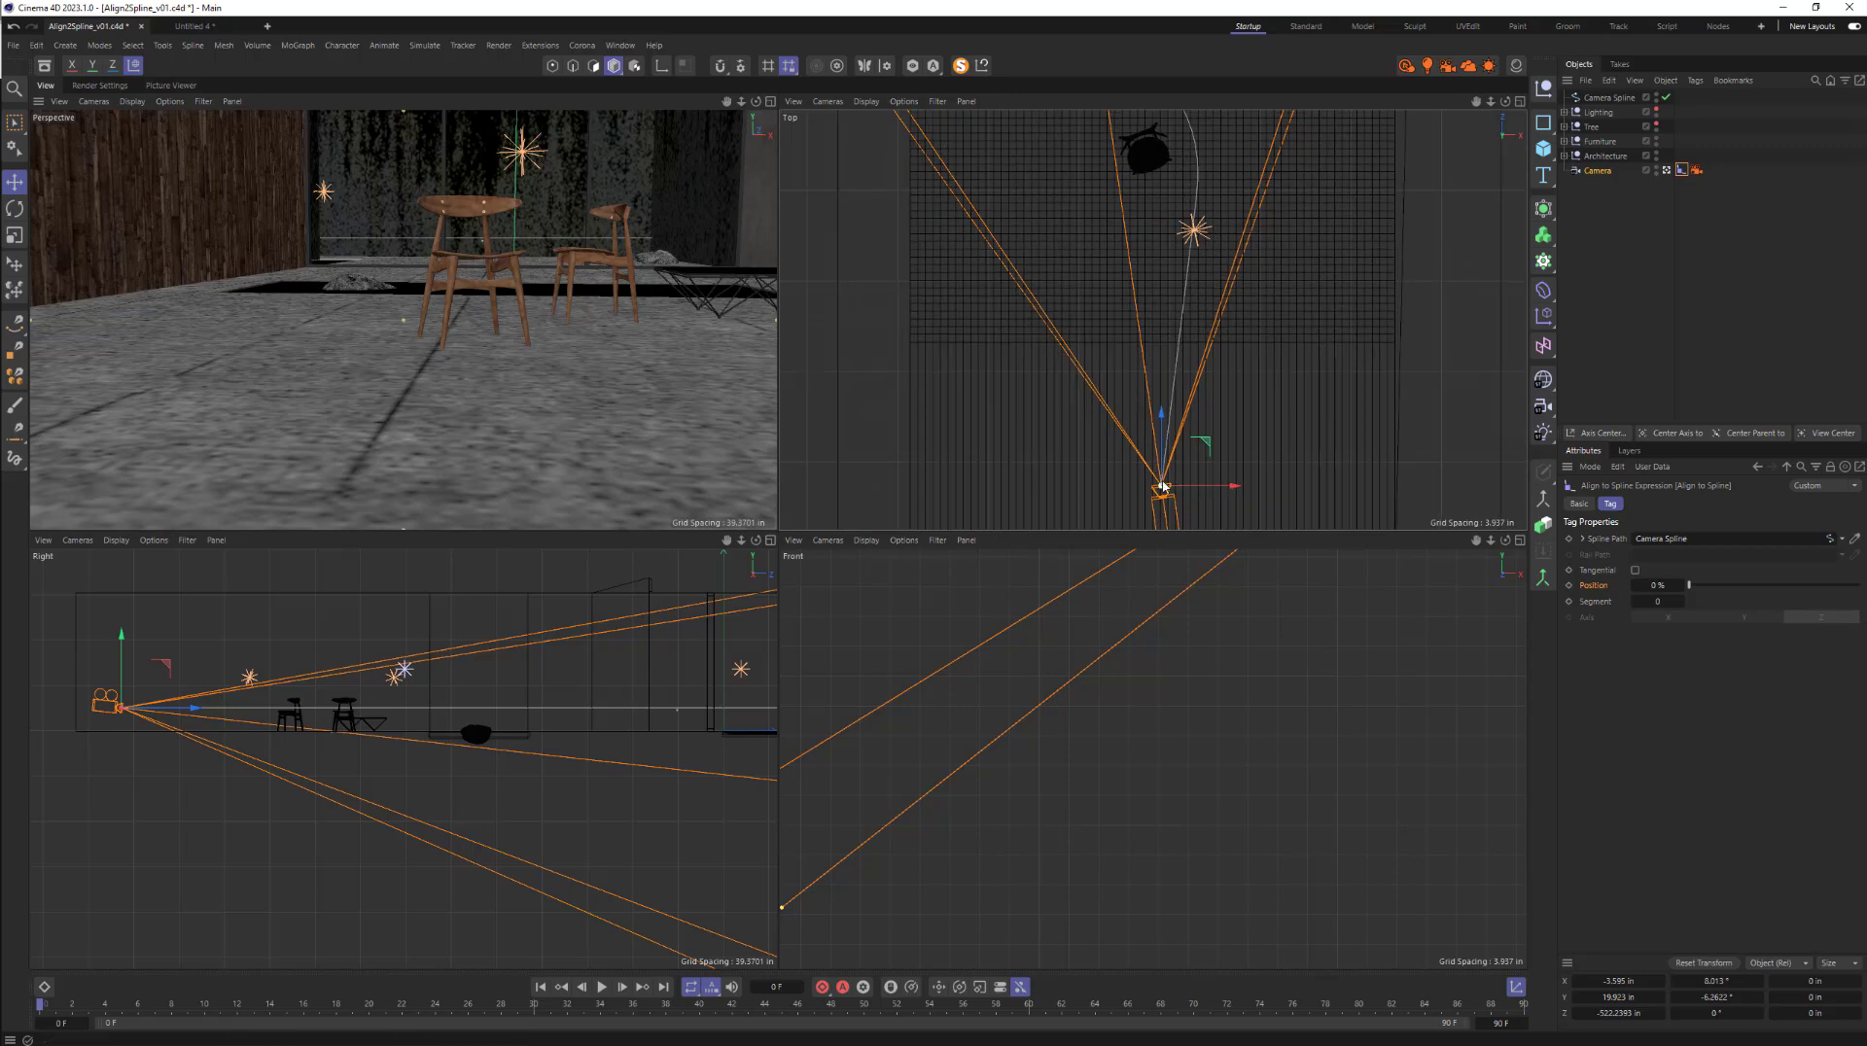
pyautogui.scroll(-10, 1202, 468)
pyautogui.scroll(-3, 1113, 484)
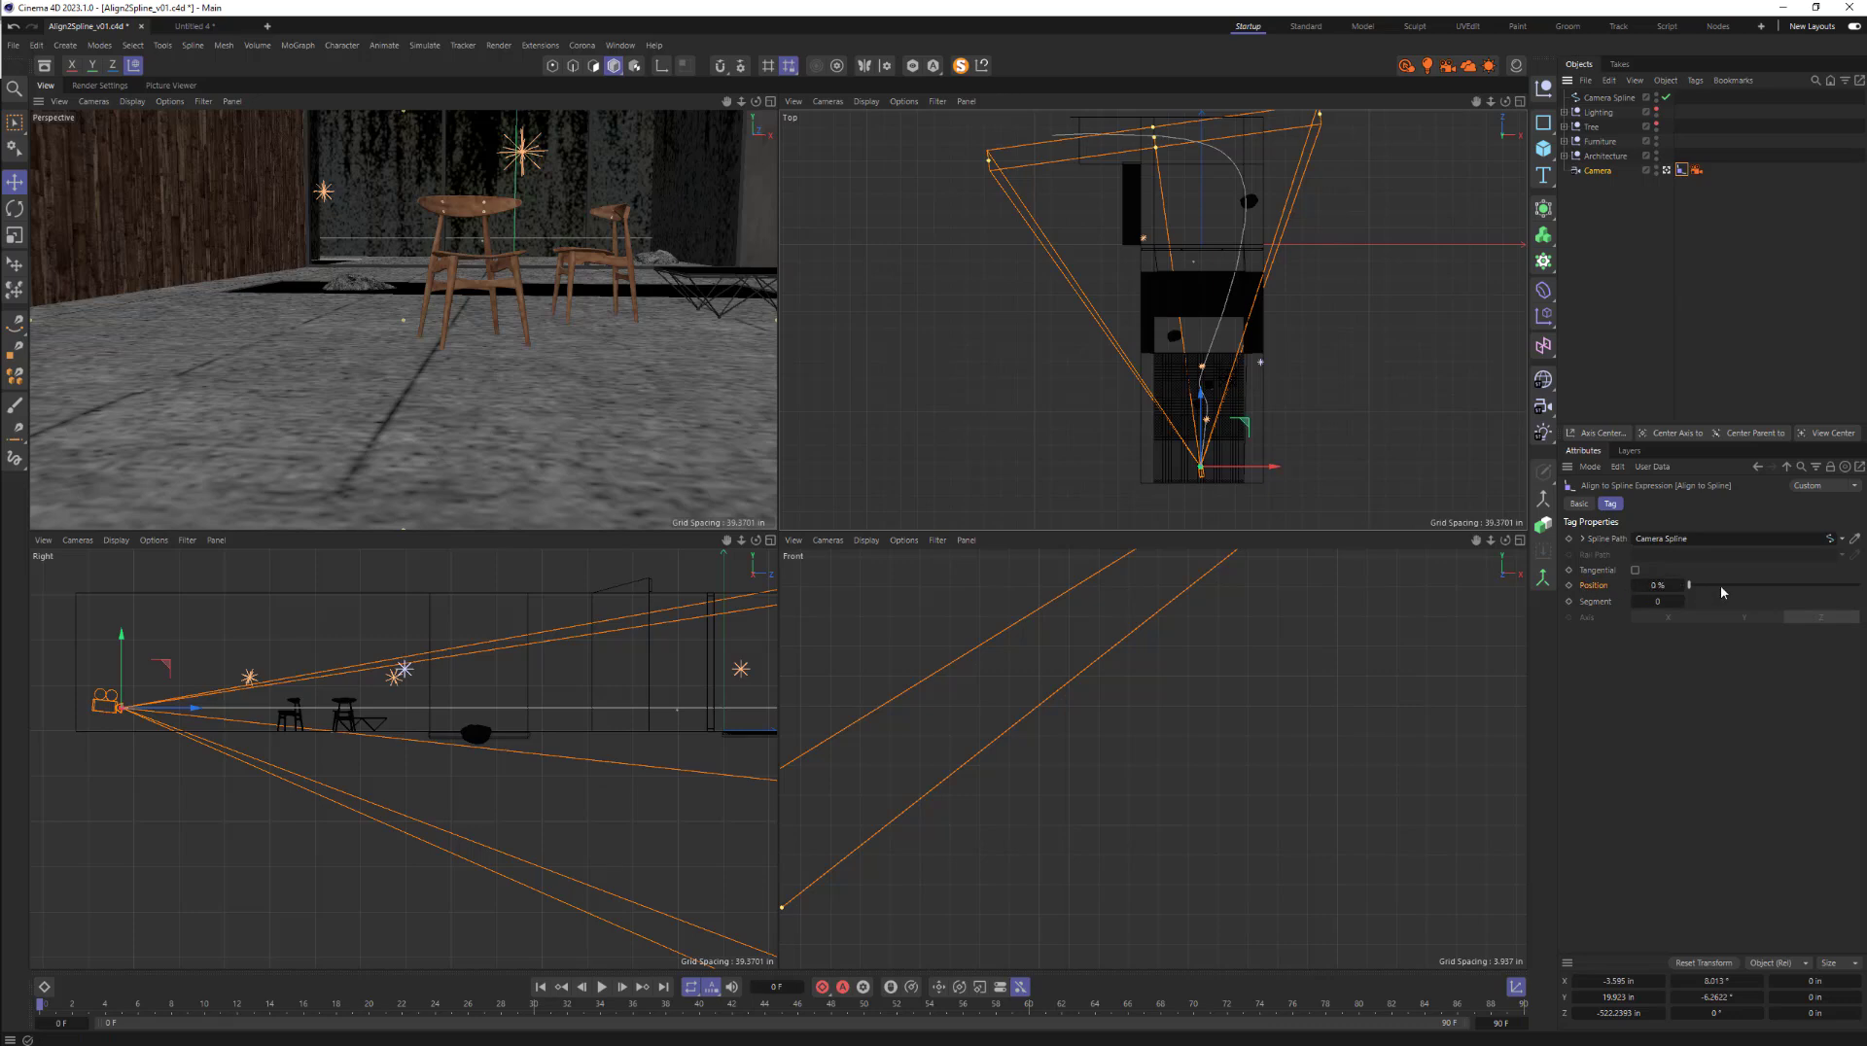
pyautogui.moveTo(1691, 587)
pyautogui.mouseDown()
pyautogui.moveTo(1849, 586)
pyautogui.moveTo(1682, 593)
pyautogui.mouseUp()
pyautogui.moveTo(1689, 587)
pyautogui.mouseDown()
pyautogui.moveTo(1847, 580)
pyautogui.moveTo(1689, 581)
pyautogui.mouseUp()
# - Turn on Tangential for the Align to Spline tag and test the camera's travel, returning Position to 0%
pyautogui.click(1634, 571)
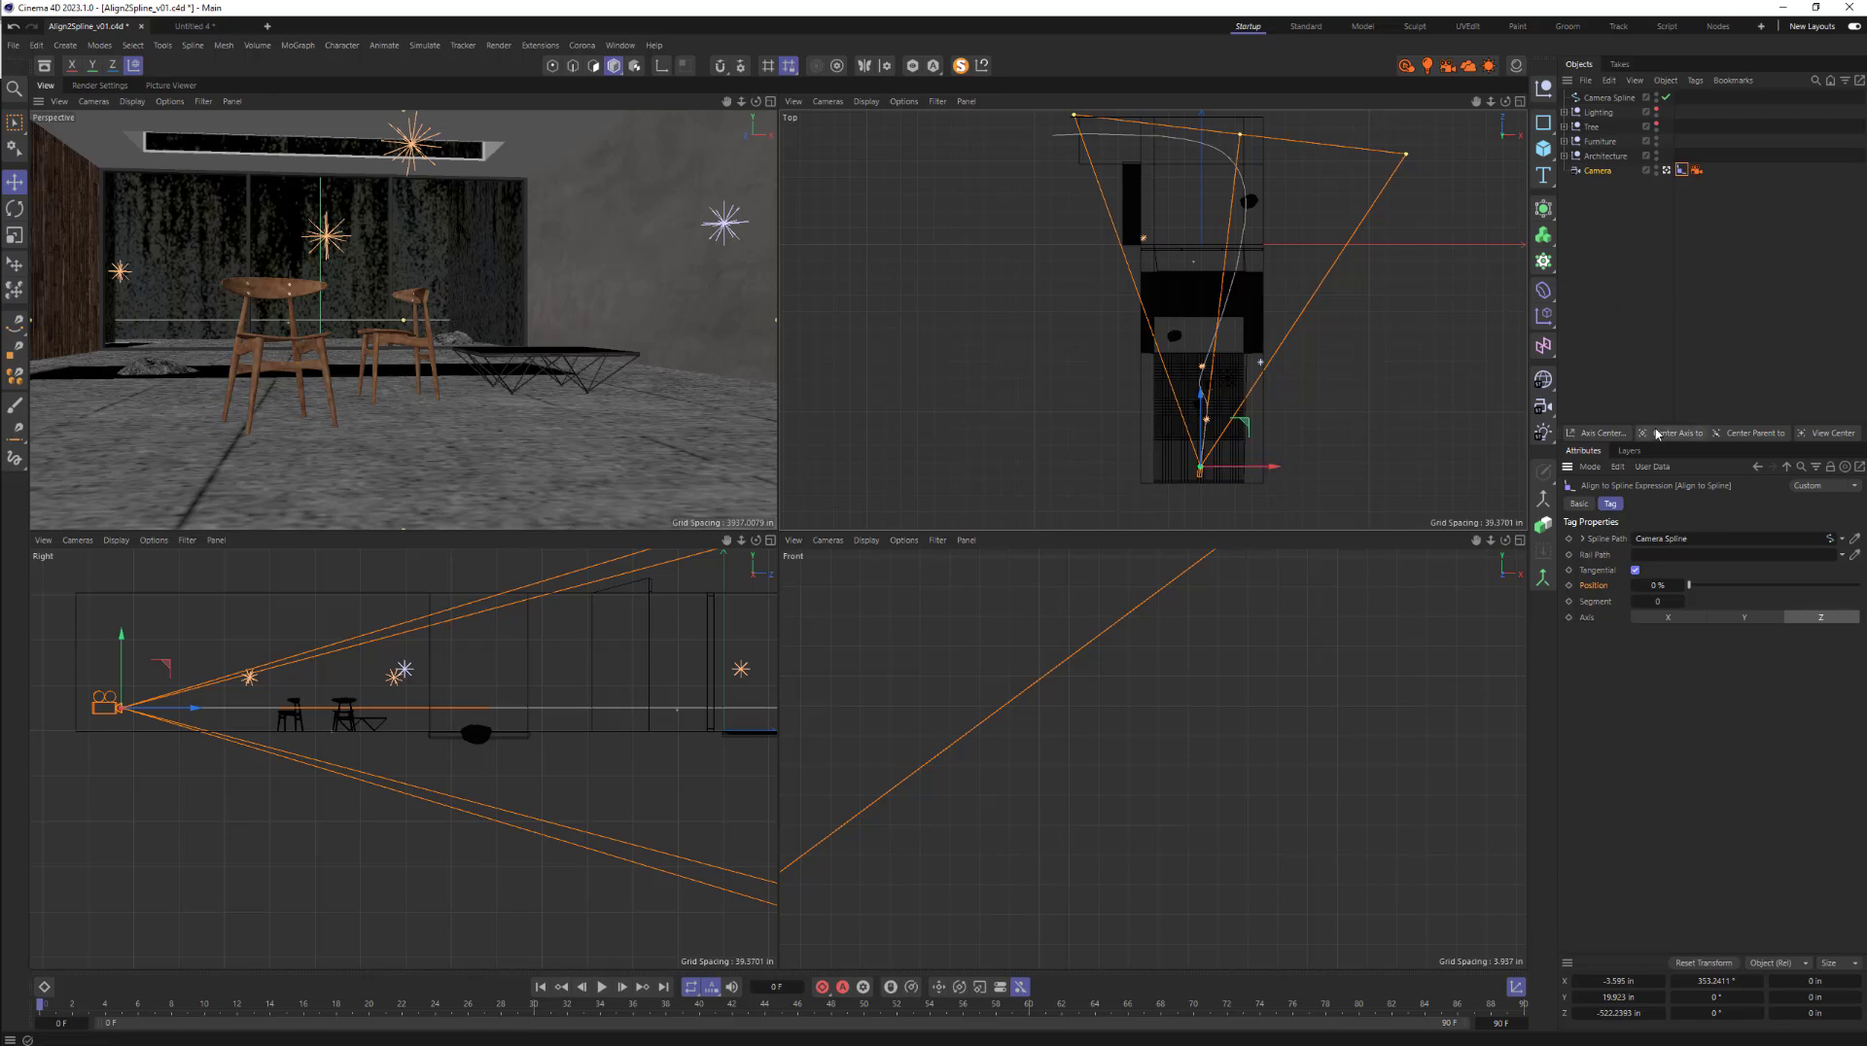
pyautogui.moveTo(1689, 584)
pyautogui.mouseDown()
pyautogui.moveTo(1854, 577)
pyautogui.moveTo(1685, 581)
pyautogui.mouseUp()
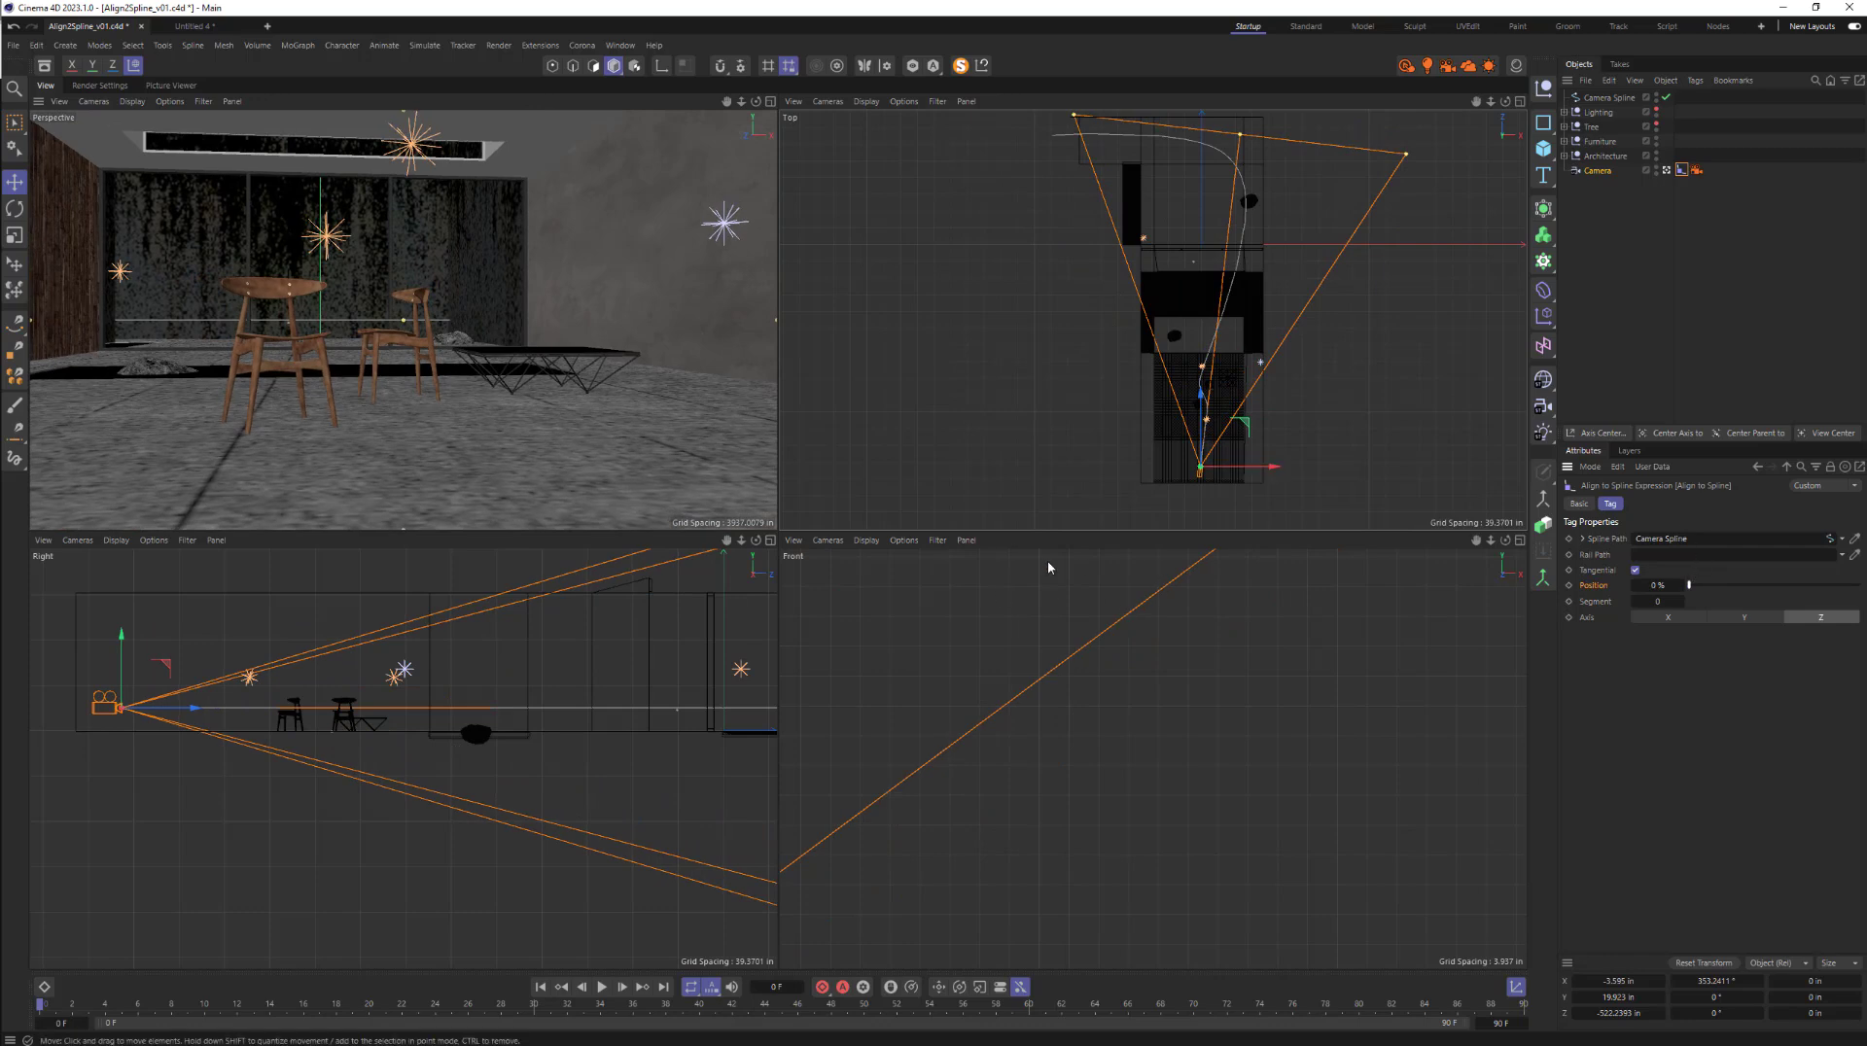
pyautogui.moveTo(1705, 584)
pyautogui.mouseDown()
pyautogui.moveTo(1734, 581)
pyautogui.moveTo(1689, 585)
pyautogui.mouseUp()
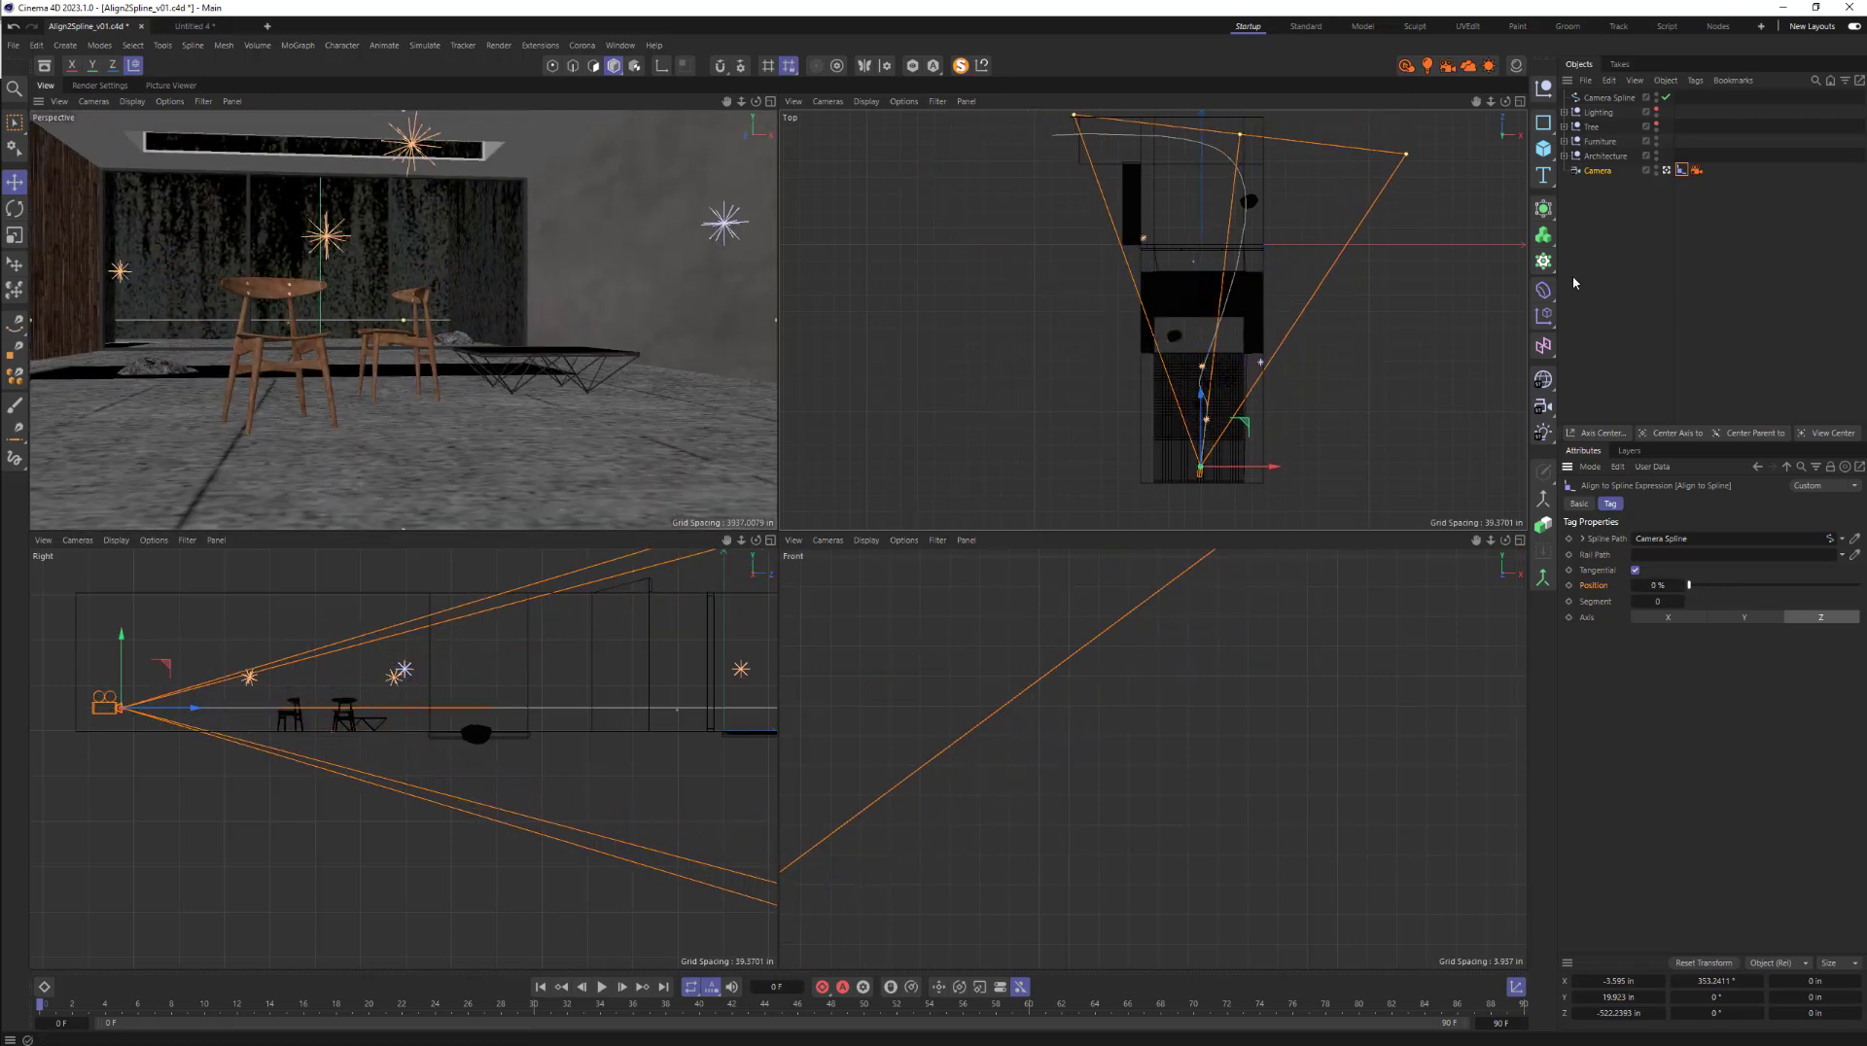
# - Widen the Camera Spline's S-bend around the two chairs, placing the point beside the rear chair at about X -21.7 in, Z -316.8 in
pyautogui.click(1610, 97)
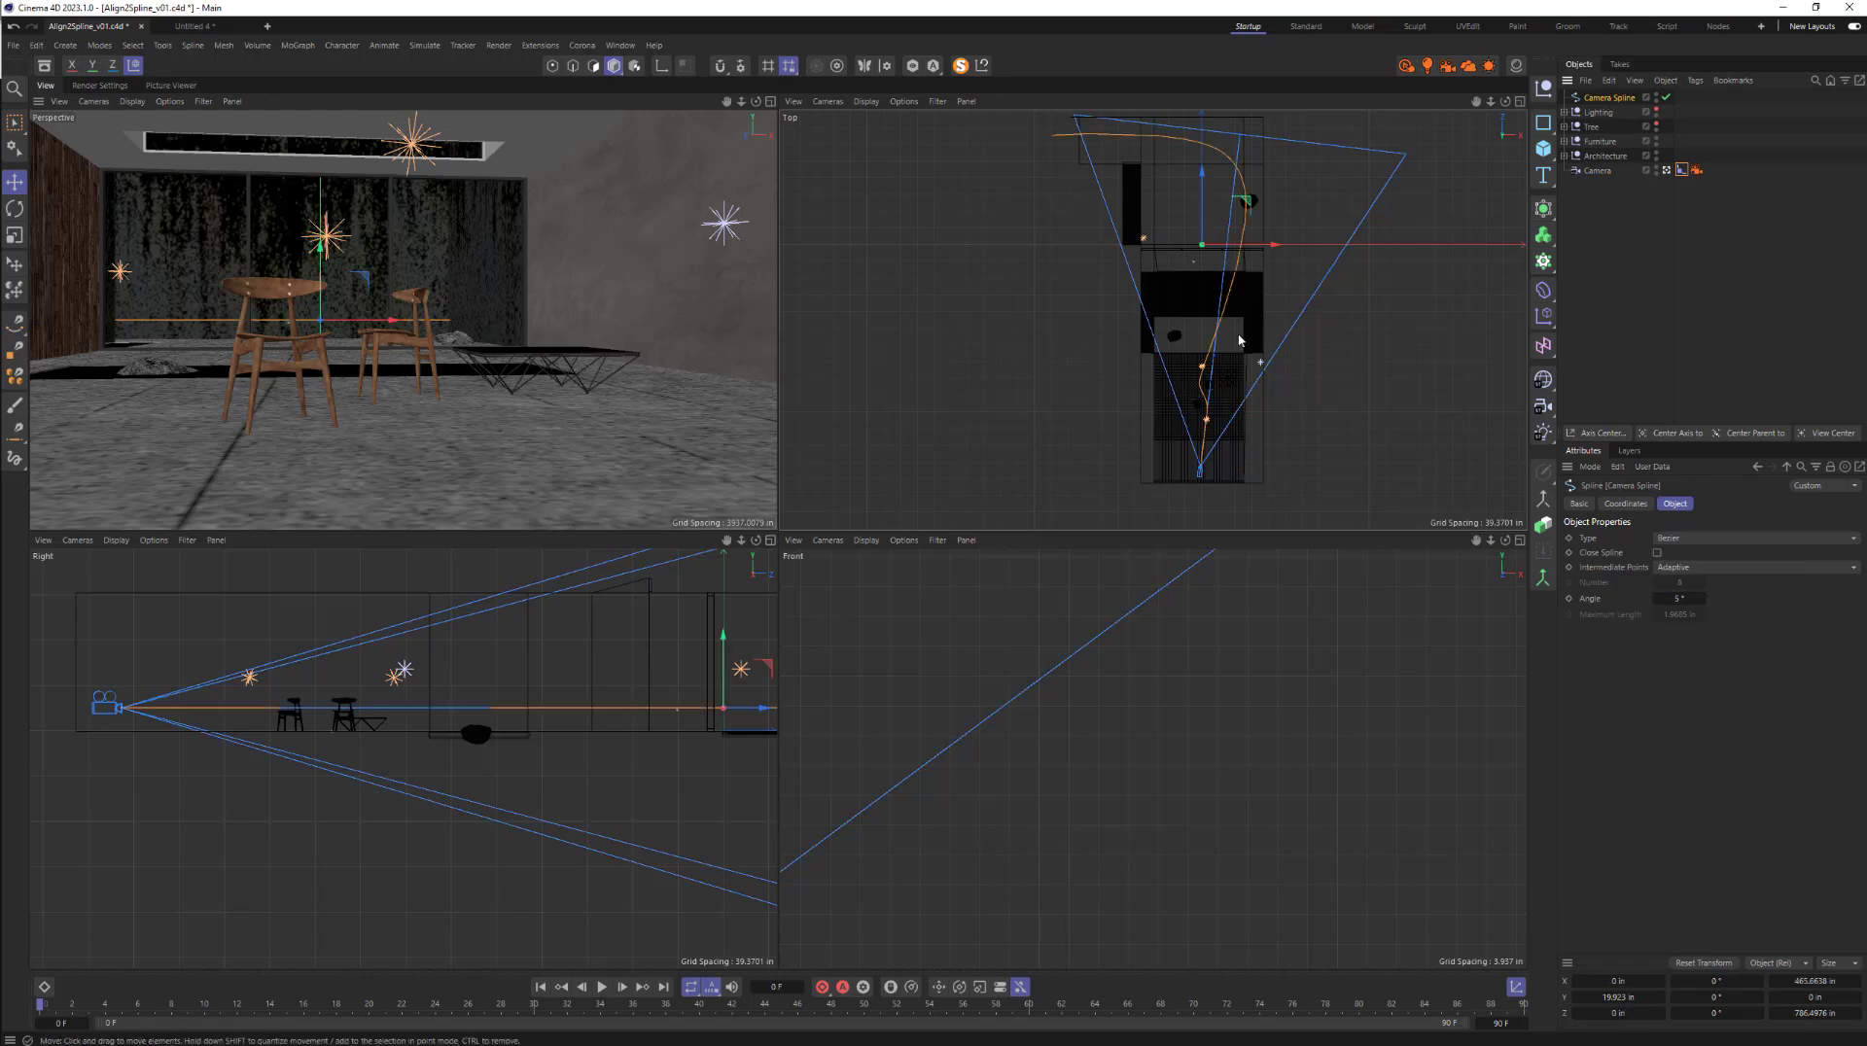
pyautogui.scroll(6, 1243, 386)
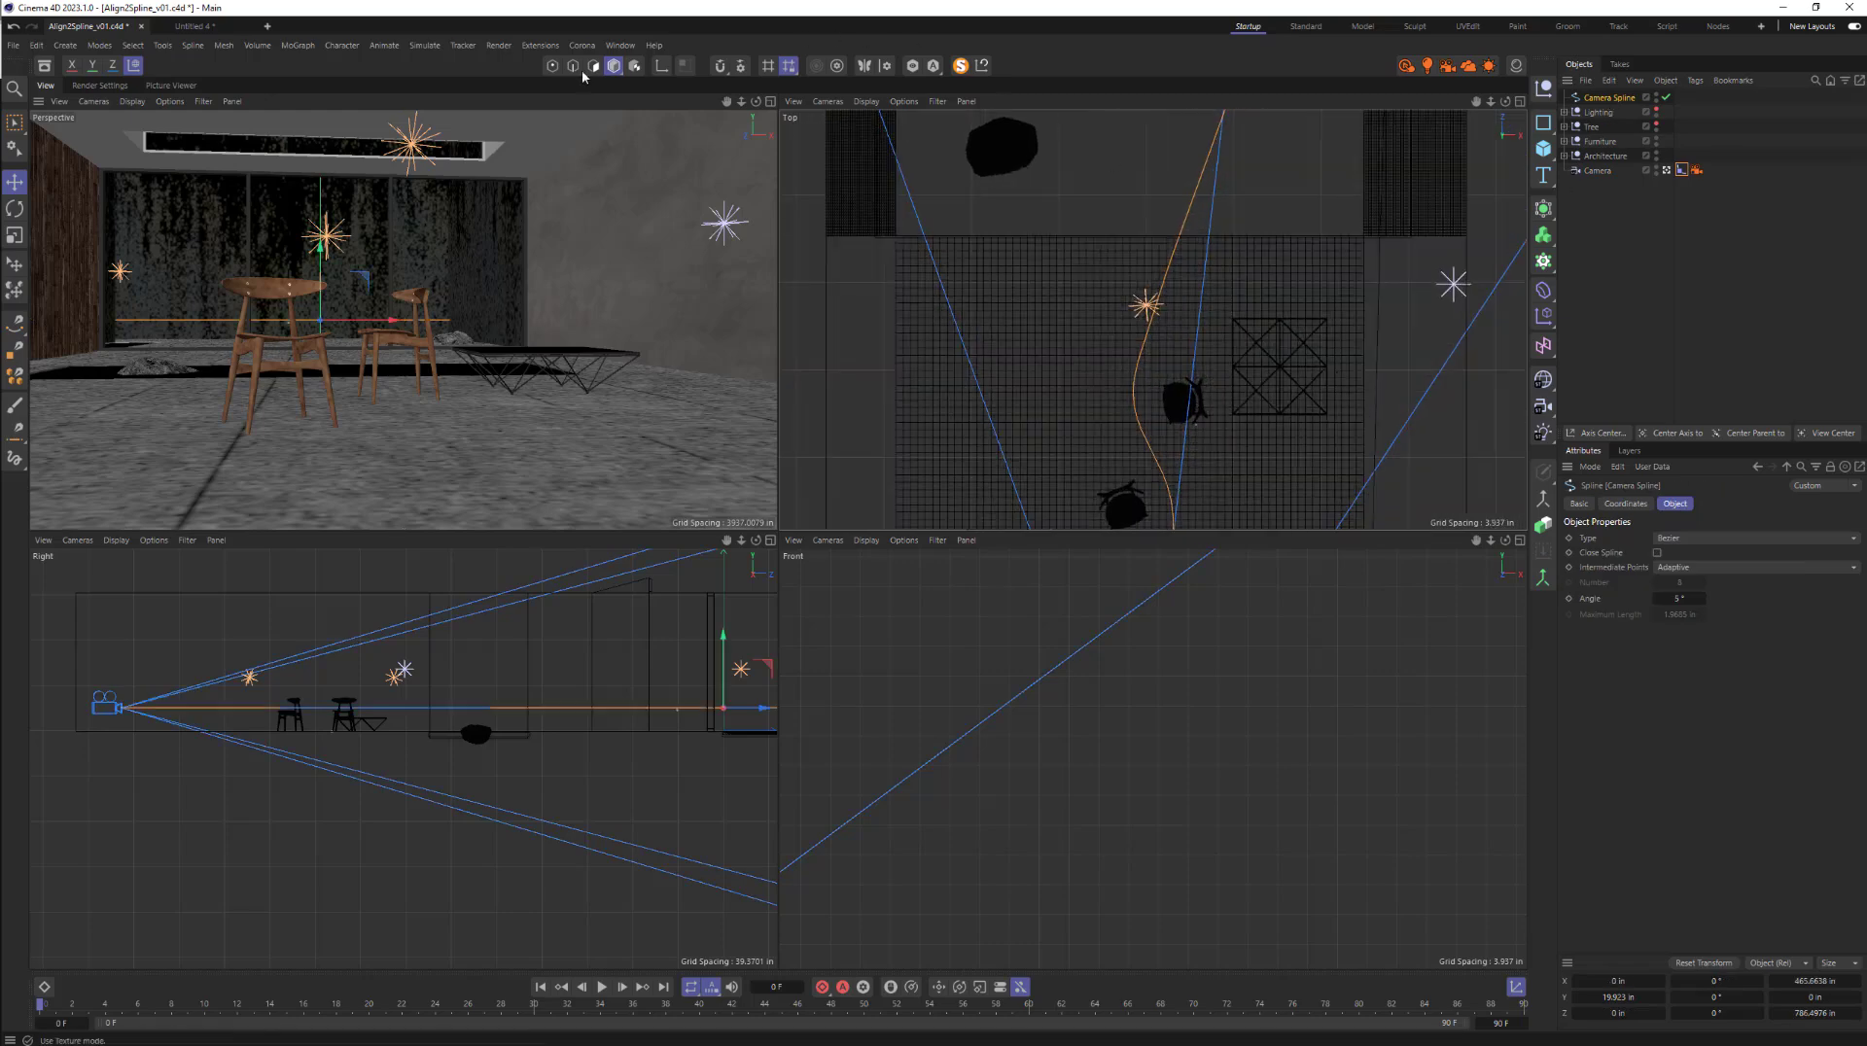
pyautogui.click(547, 66)
pyautogui.press('0')
pyautogui.moveTo(1181, 375); pyautogui.dragTo(1074, 427)
pyautogui.moveTo(1203, 389); pyautogui.dragTo(1173, 391)
pyautogui.keyDown('alt'); pyautogui.moveTo(1226, 431); pyautogui.dragTo(1194, 296, button='middle'); pyautogui.keyUp('alt')
pyautogui.moveTo(1189, 393); pyautogui.dragTo(1082, 456)
pyautogui.moveTo(1205, 417); pyautogui.dragTo(1252, 420)
pyautogui.moveTo(1114, 226); pyautogui.dragTo(1071, 364)
pyautogui.press('e')
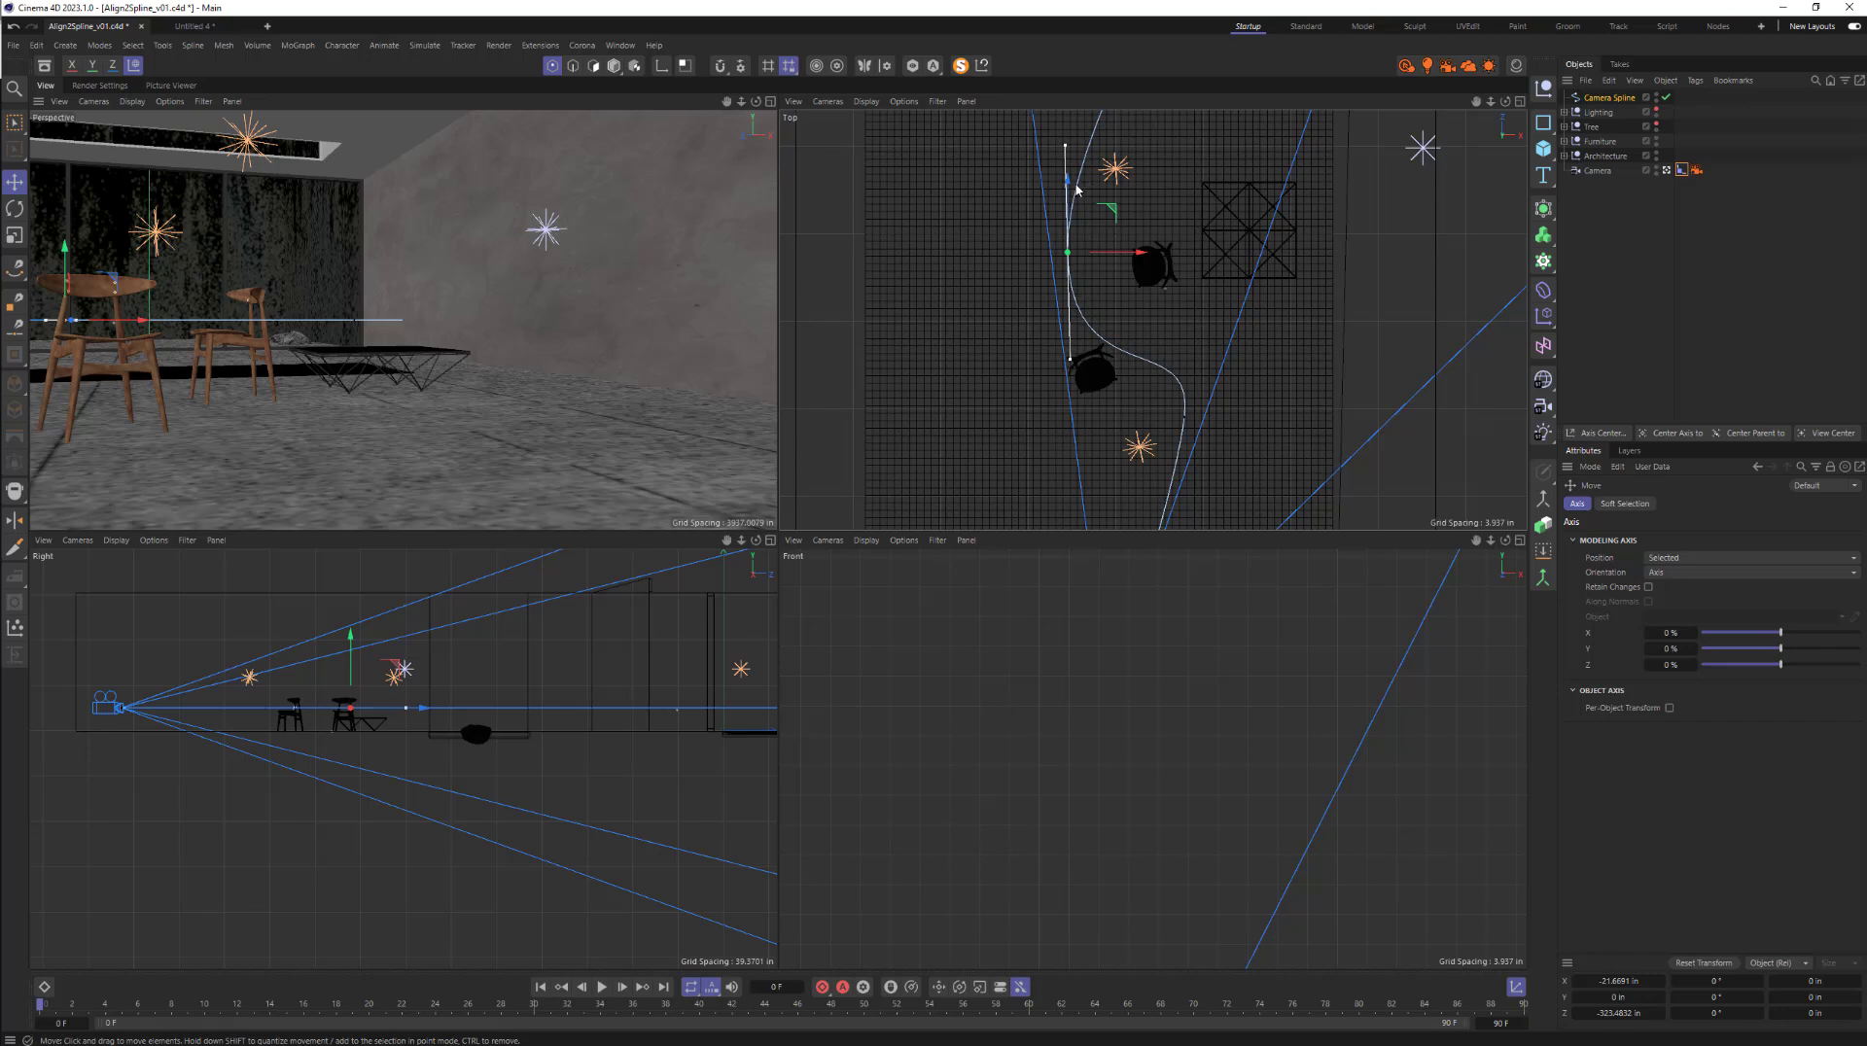
pyautogui.moveTo(1076, 189); pyautogui.dragTo(1076, 175)
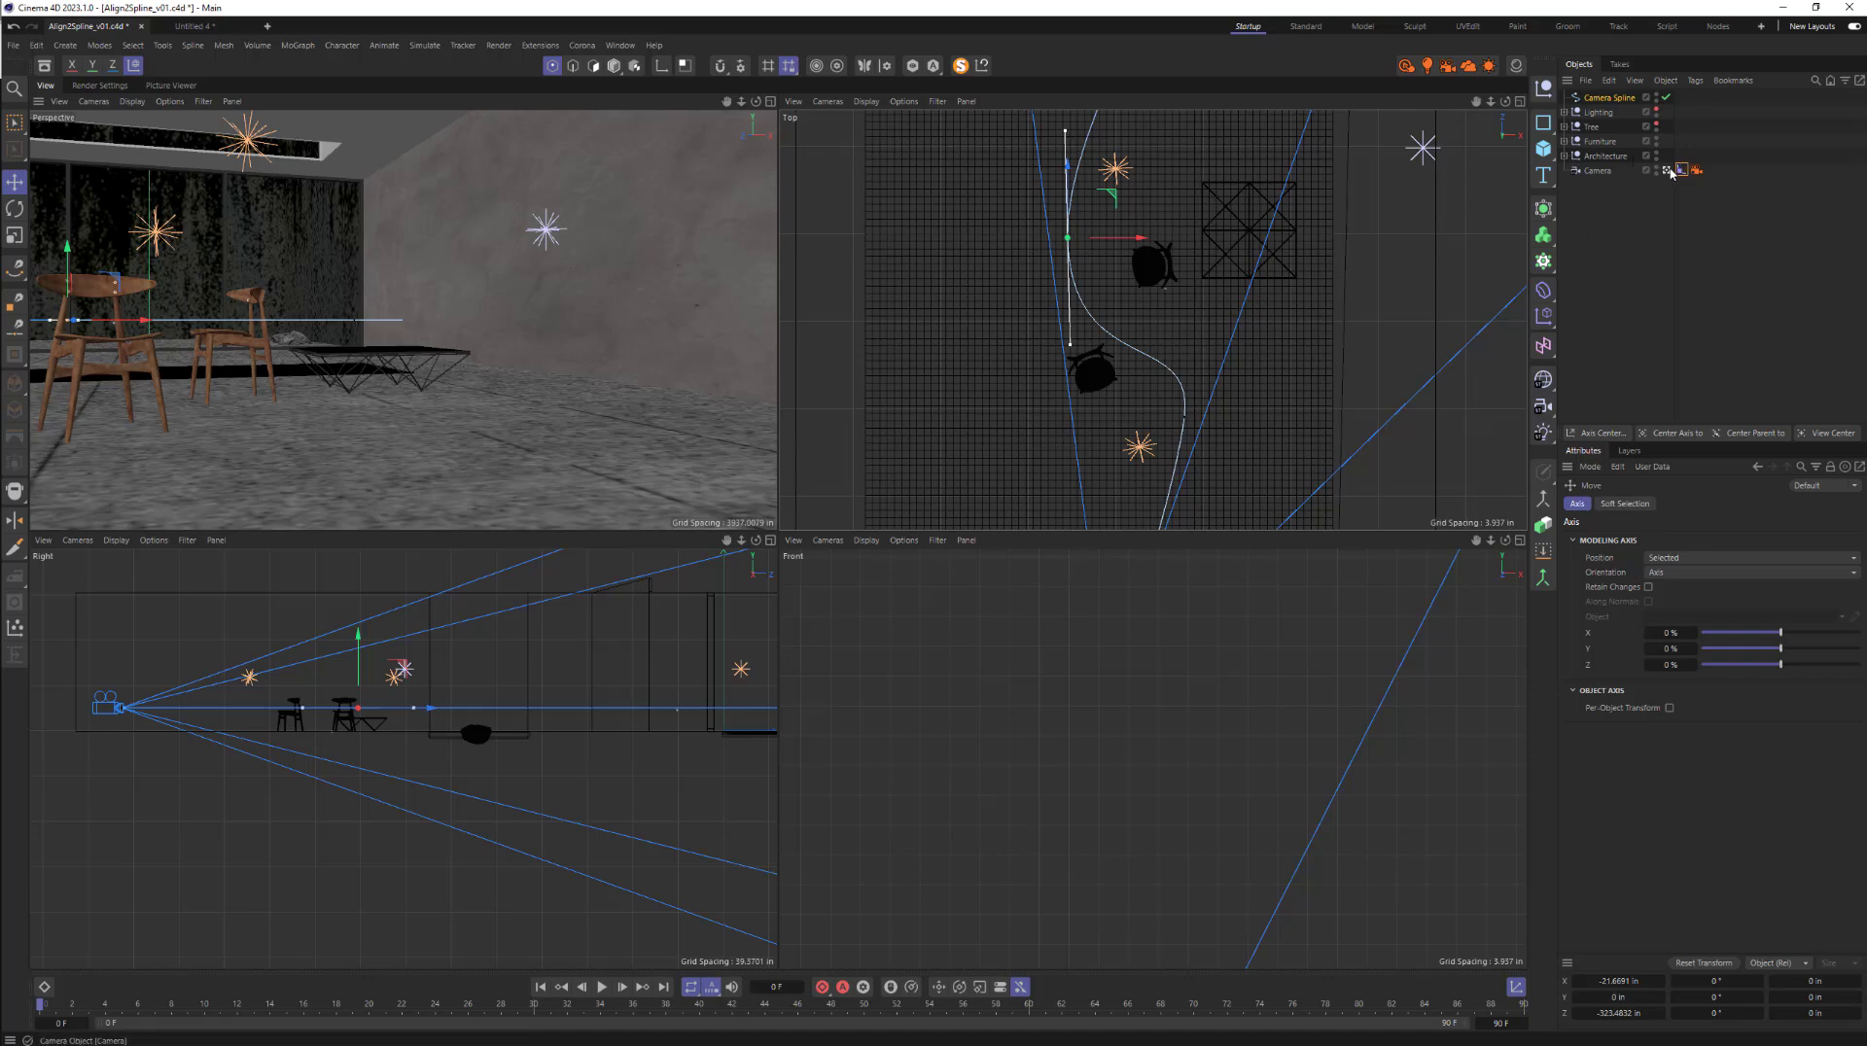
# - Preview the camera's move along the reshaped spline in the full-size perspective view, returning Position to 0%
pyautogui.click(770, 101)
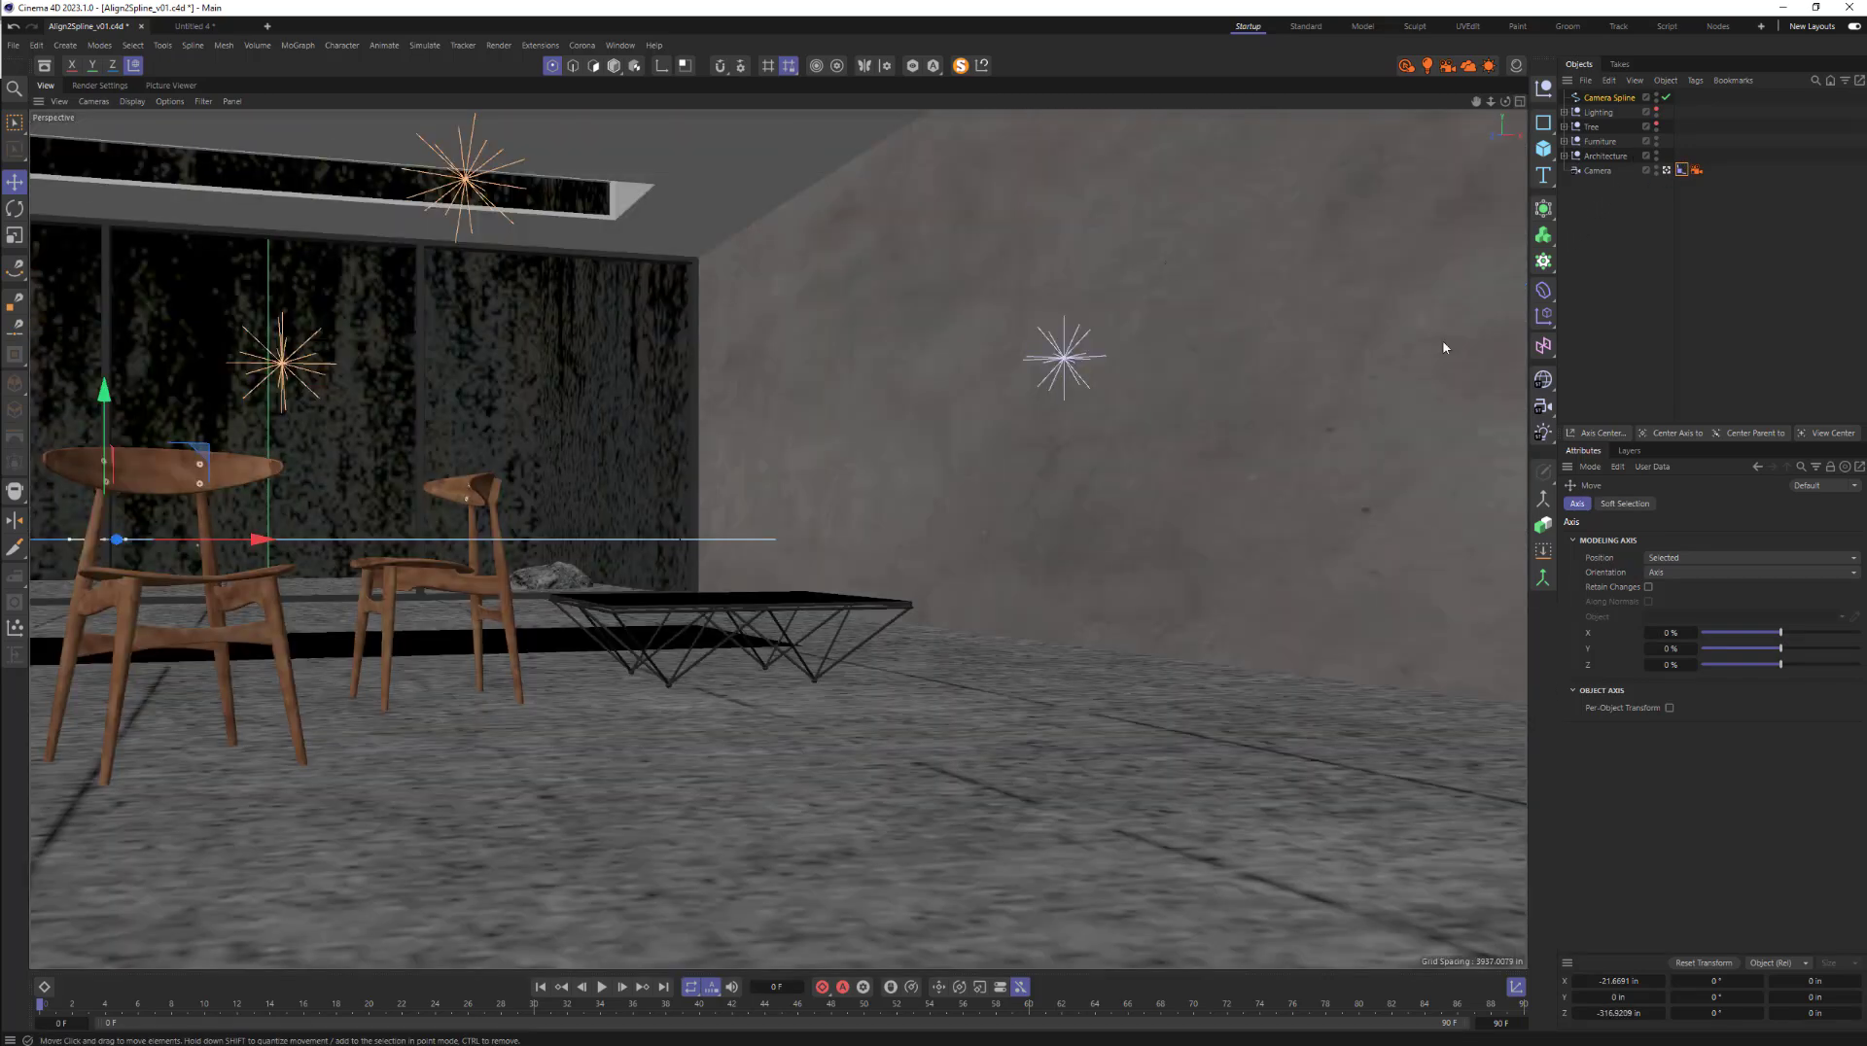
pyautogui.click(1681, 170)
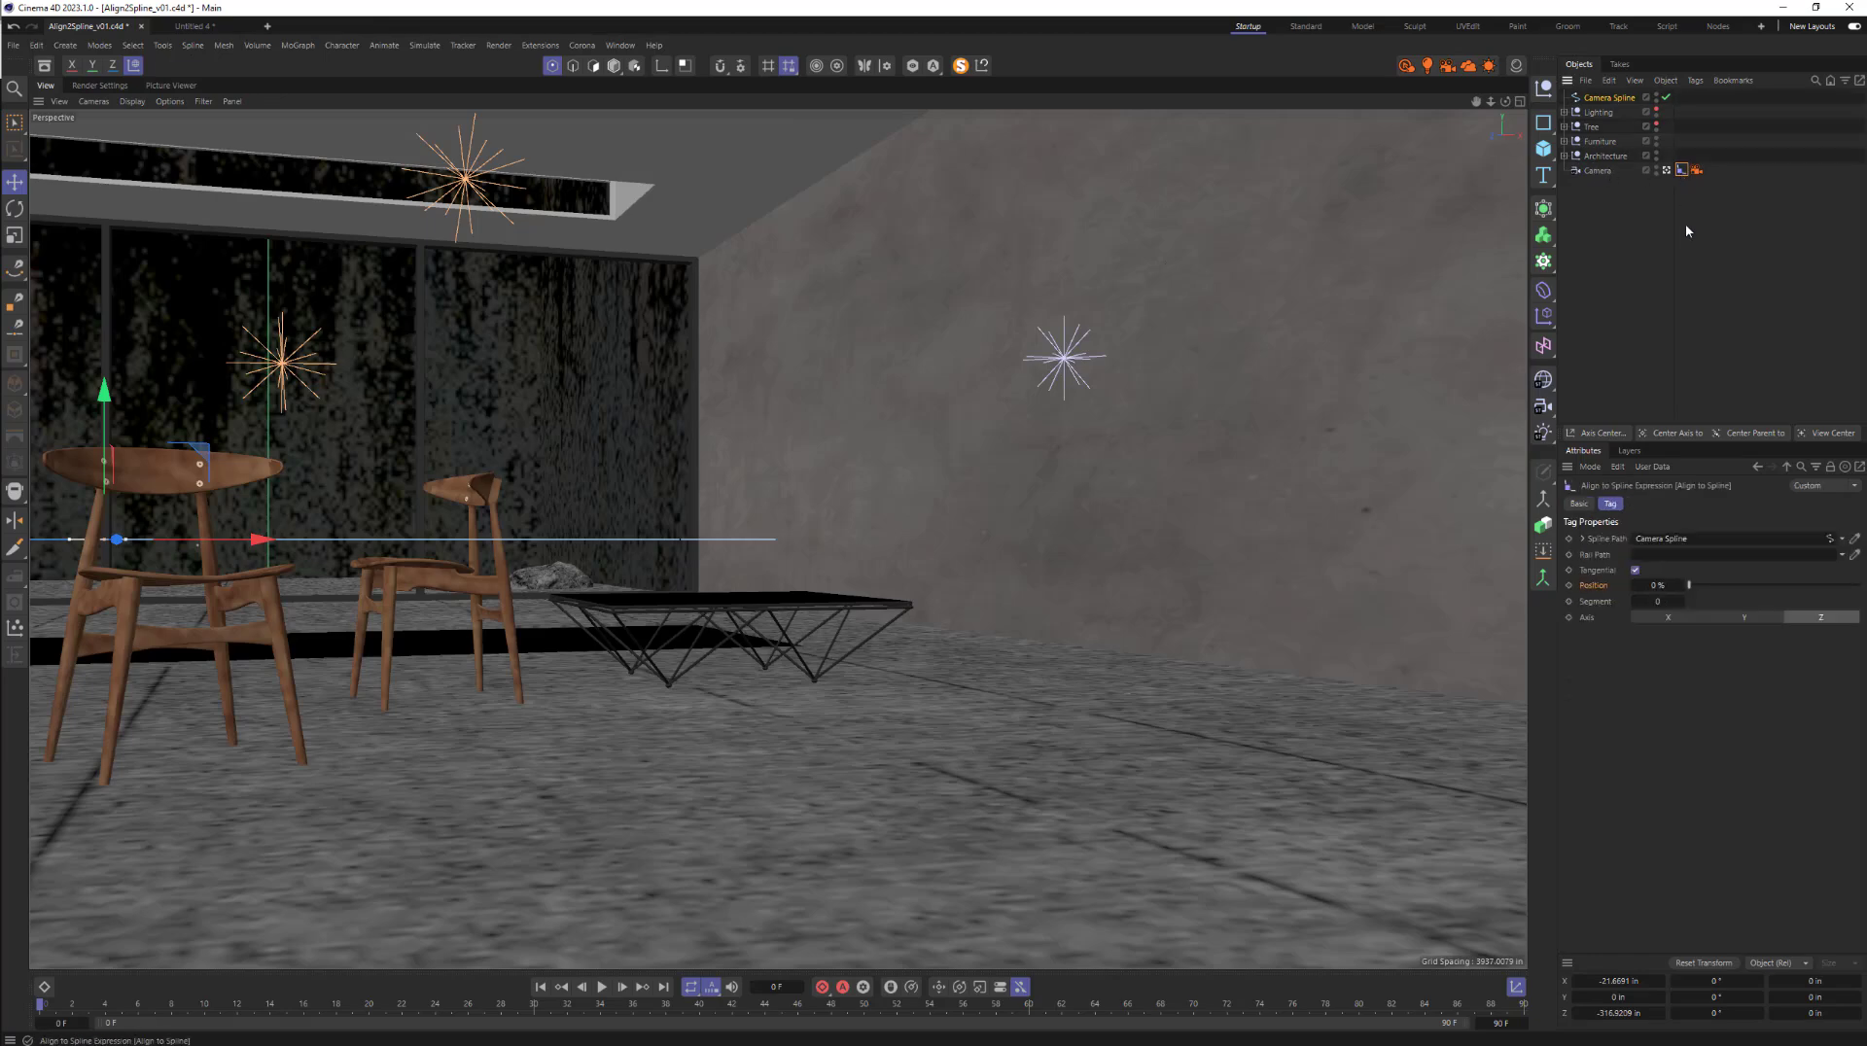
pyautogui.moveTo(1688, 585); pyautogui.dragTo(1663, 614)
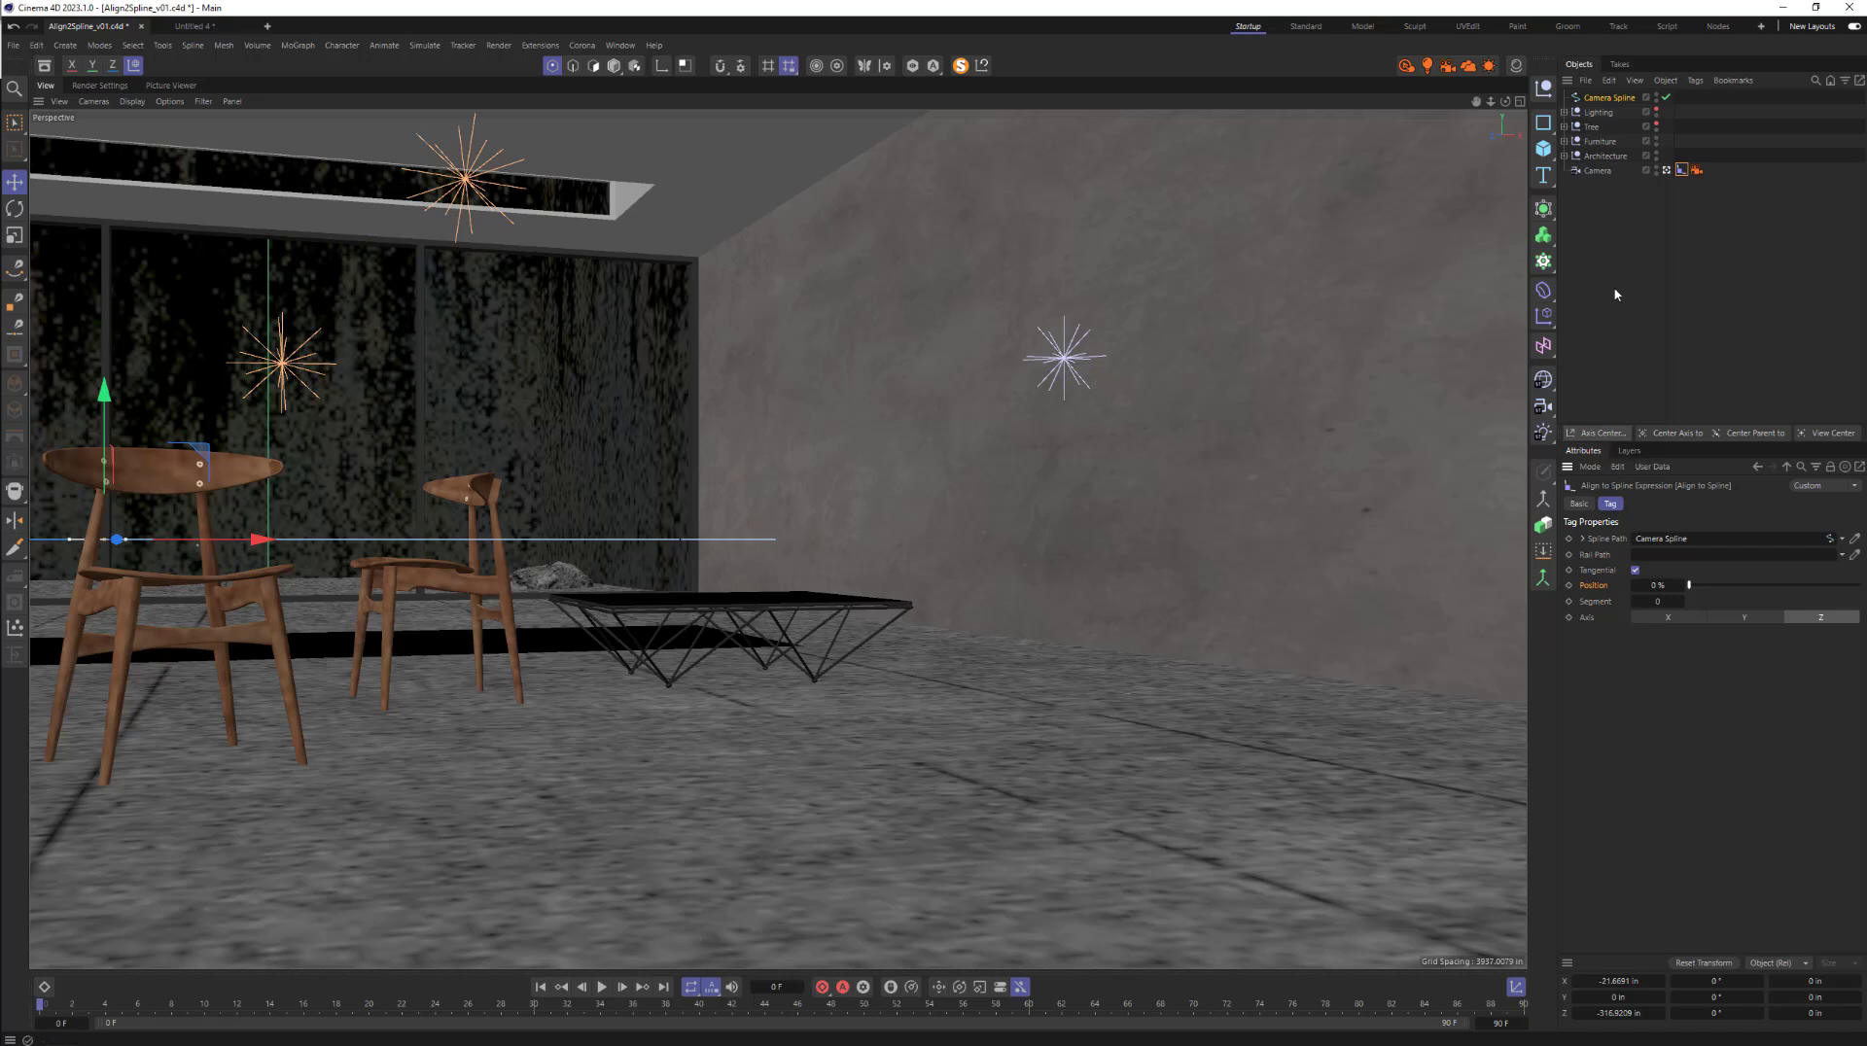
# - Add a Target tag to the Camera
pyautogui.rightClick(1600, 171)
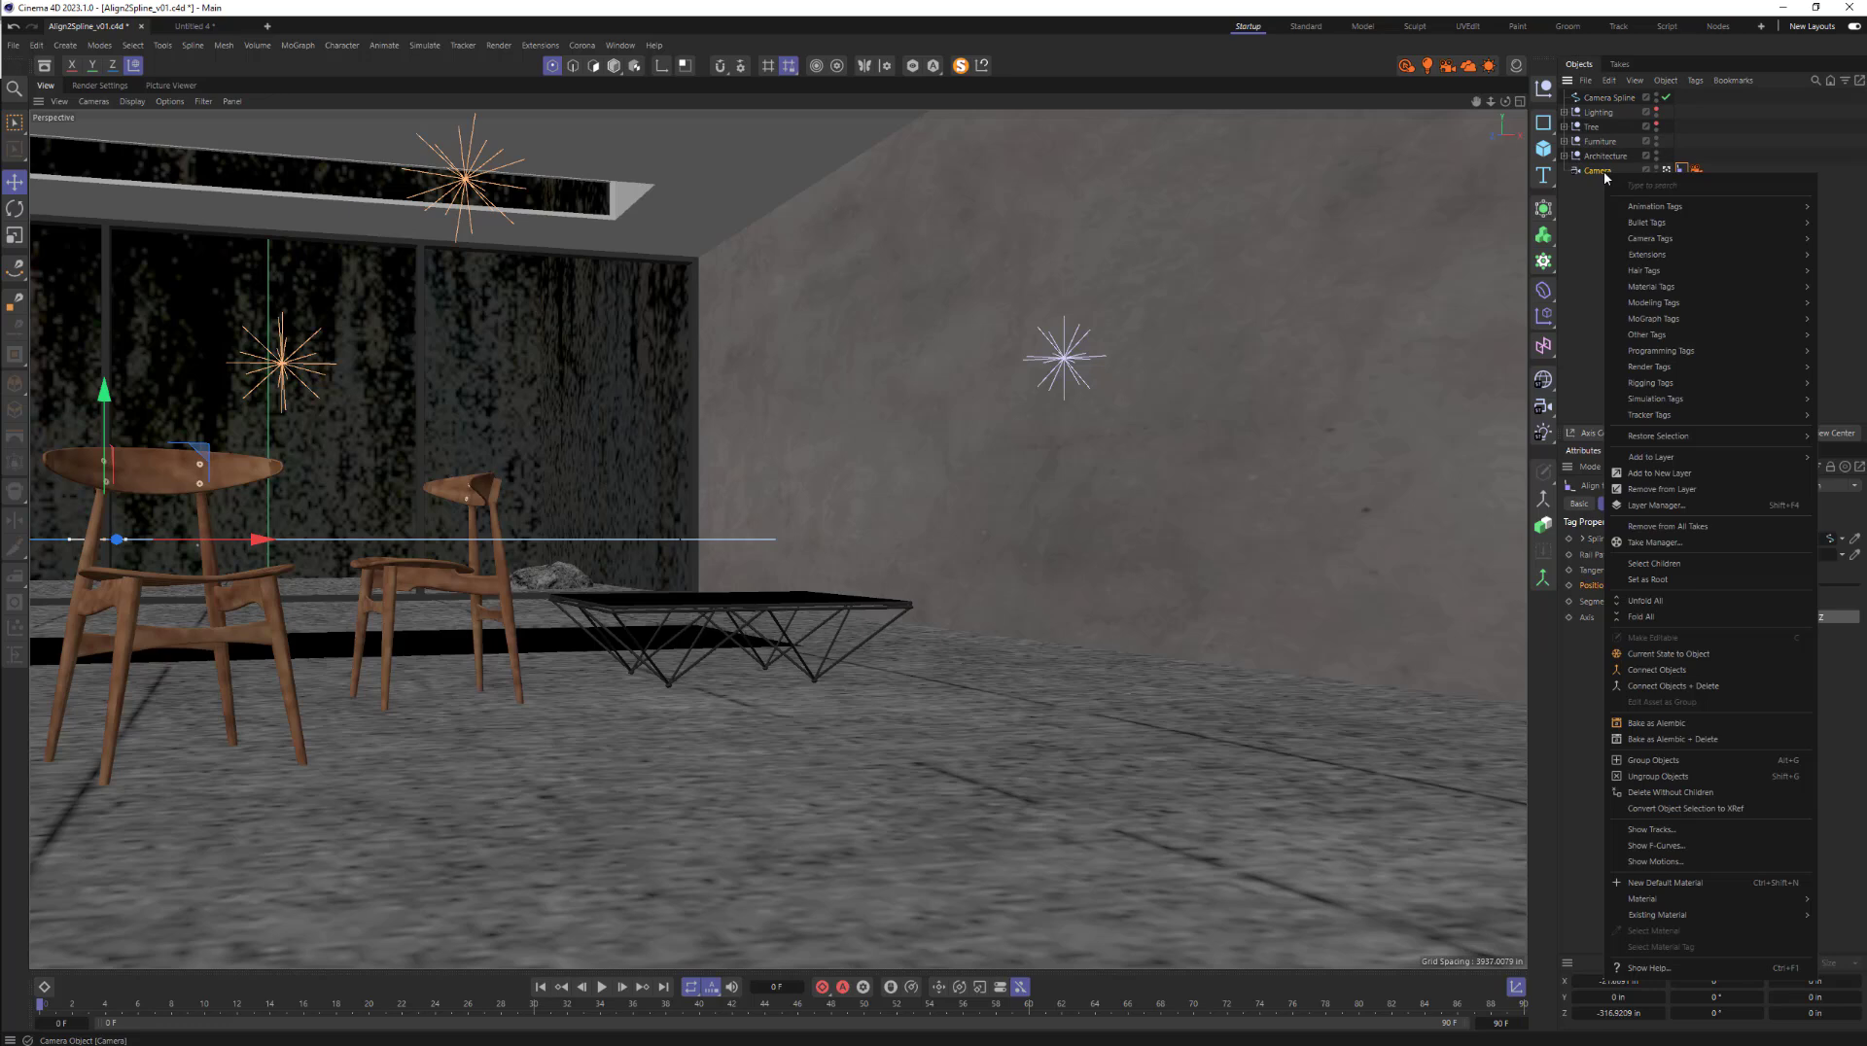
pyautogui.moveTo(1647, 211)
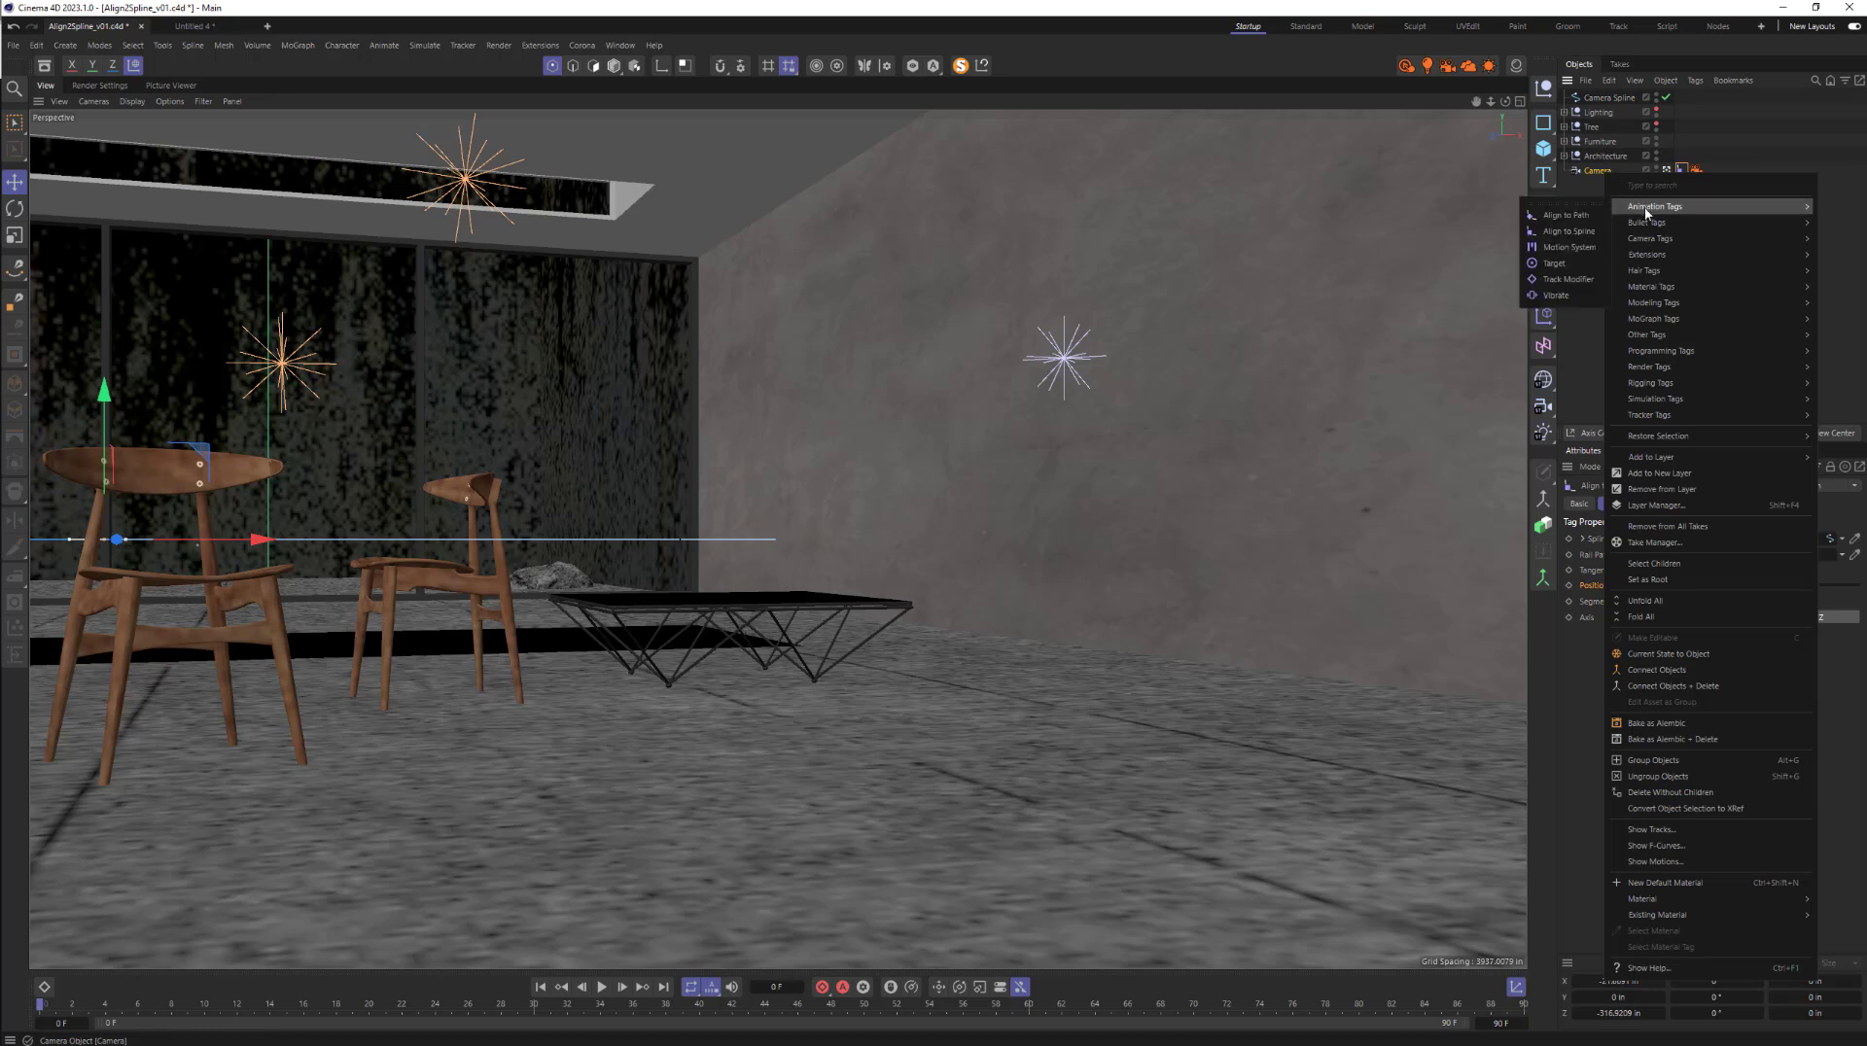
pyautogui.click(1555, 265)
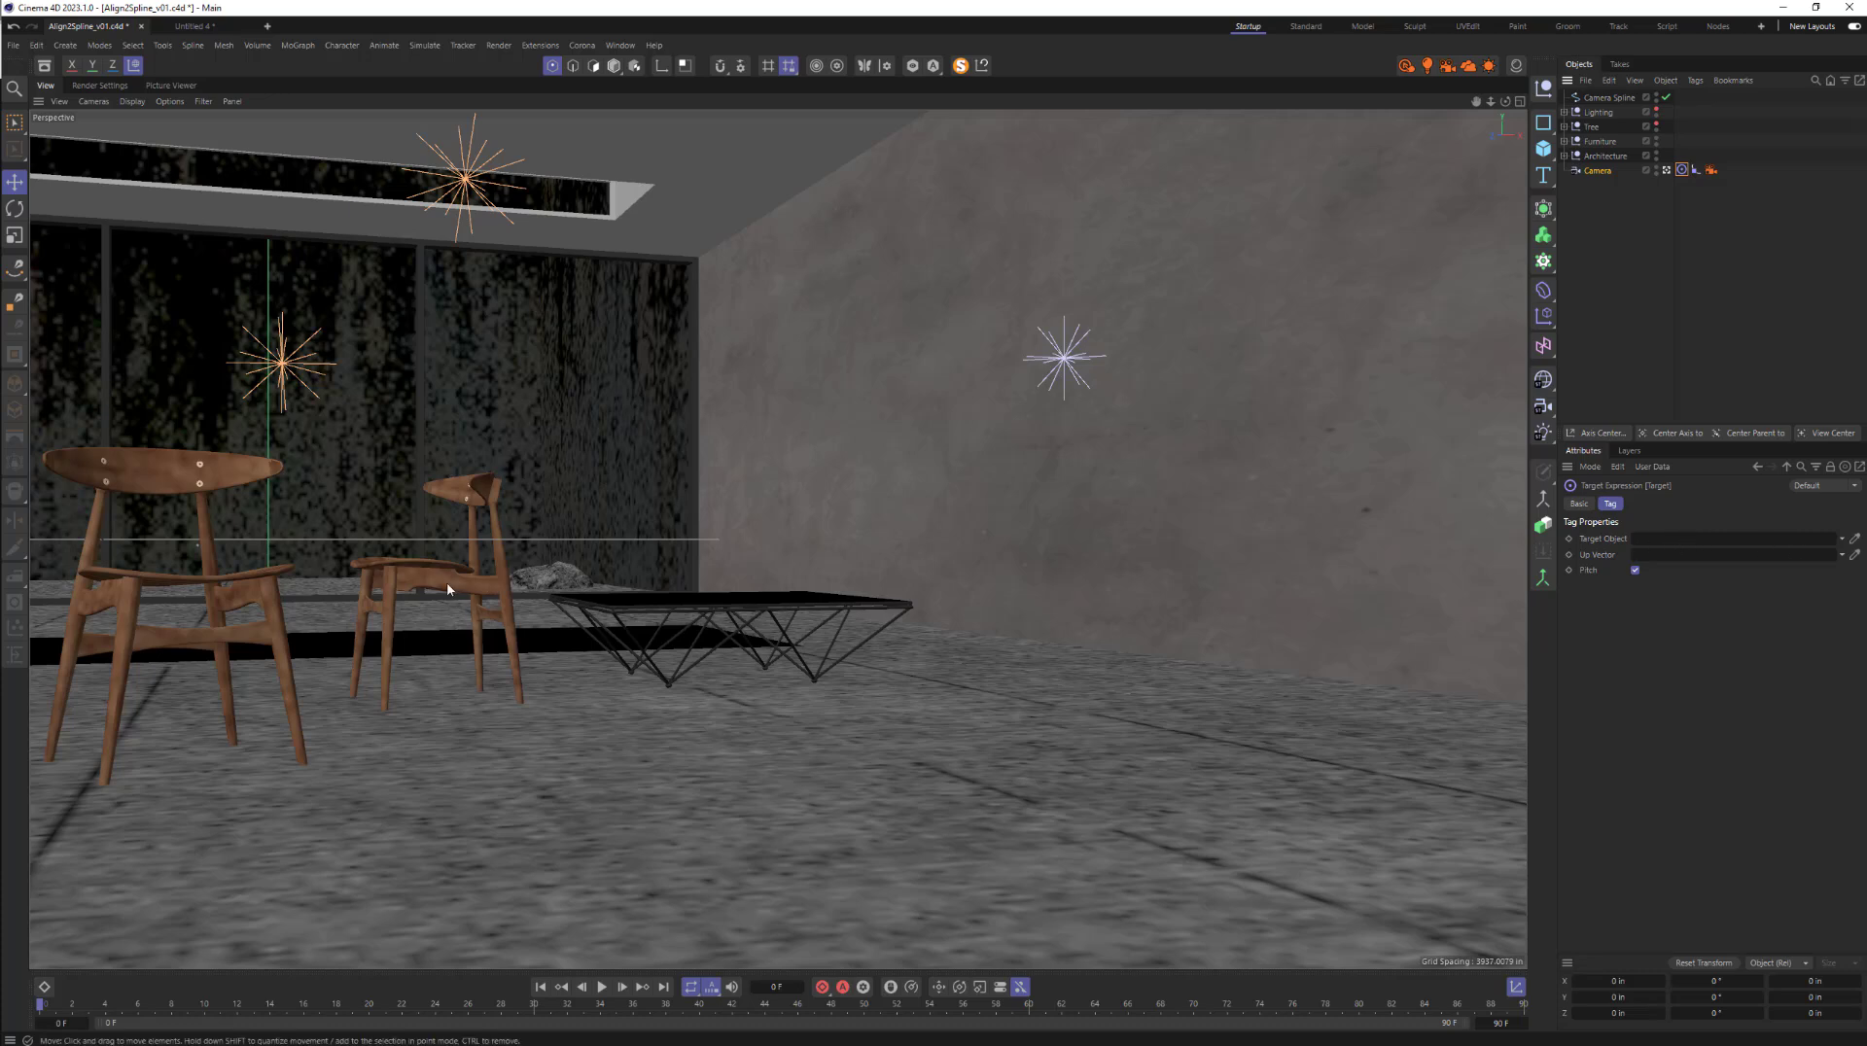
# - Create a null object and name it TARGET
pyautogui.click(1544, 88)
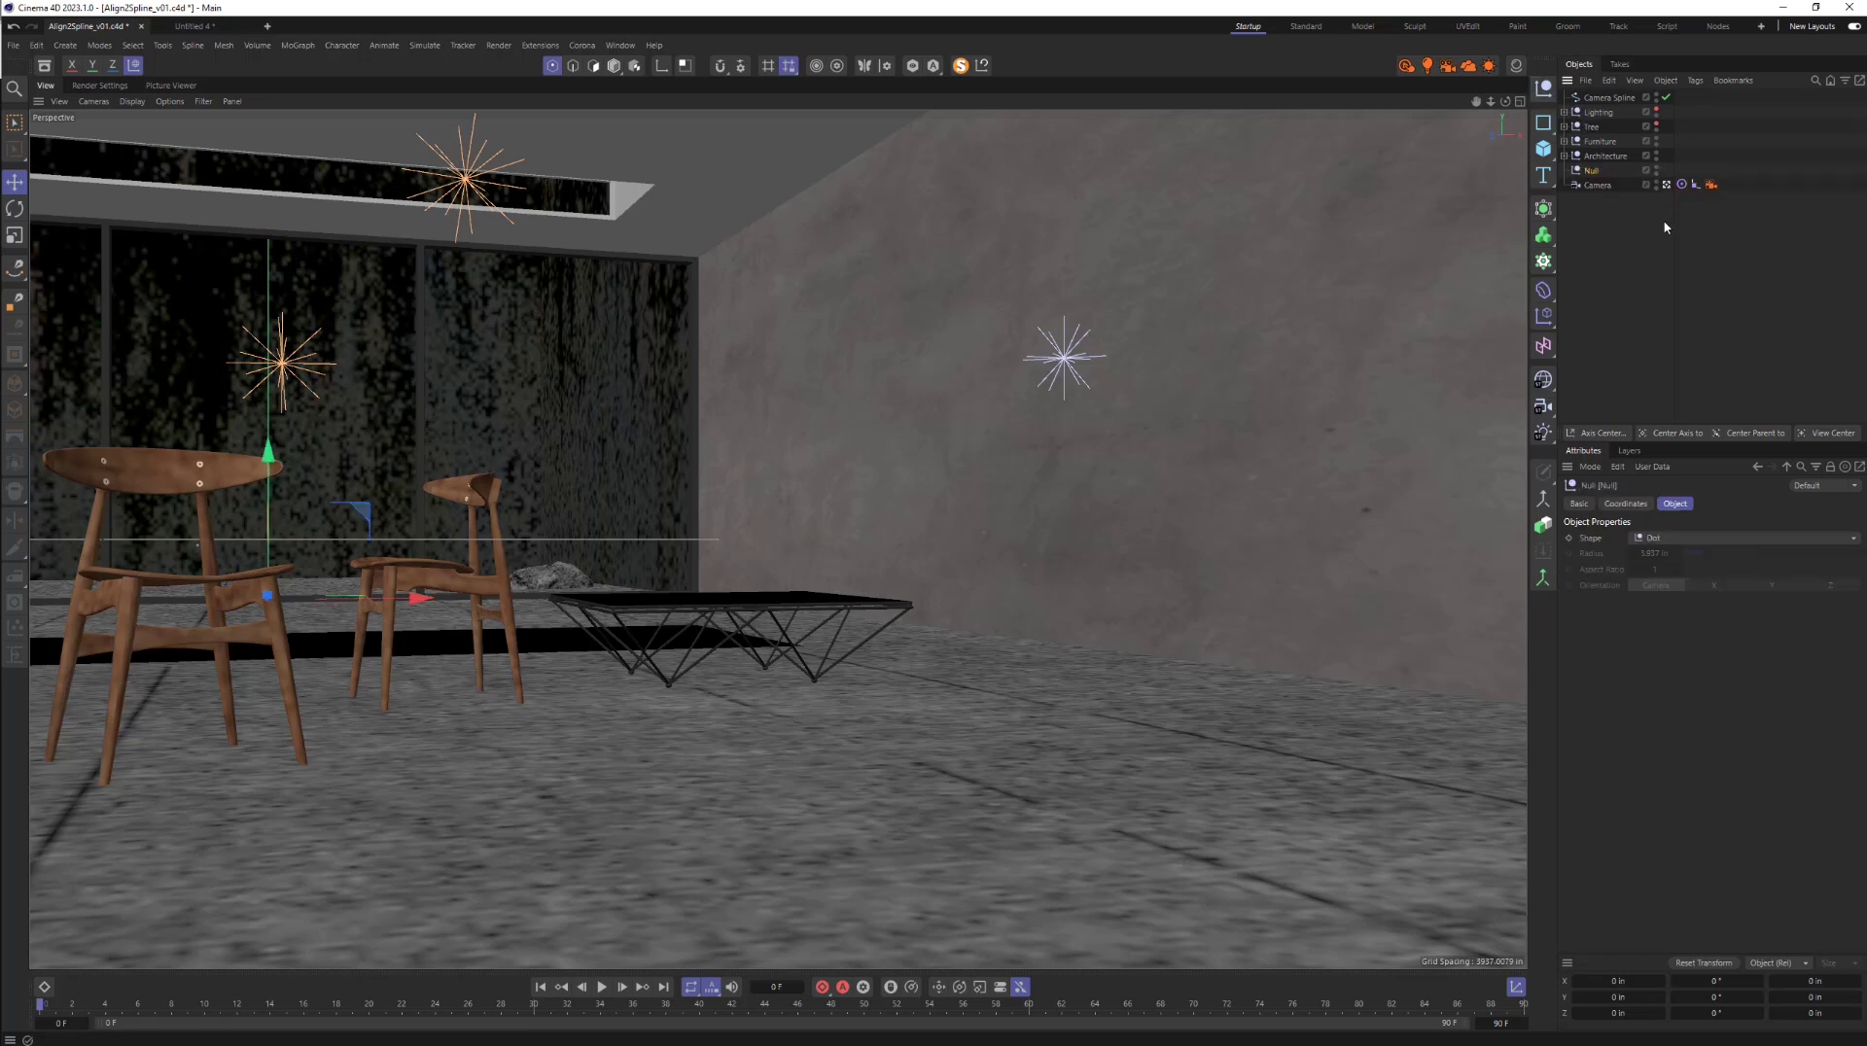
pyautogui.doubleClick(1593, 171)
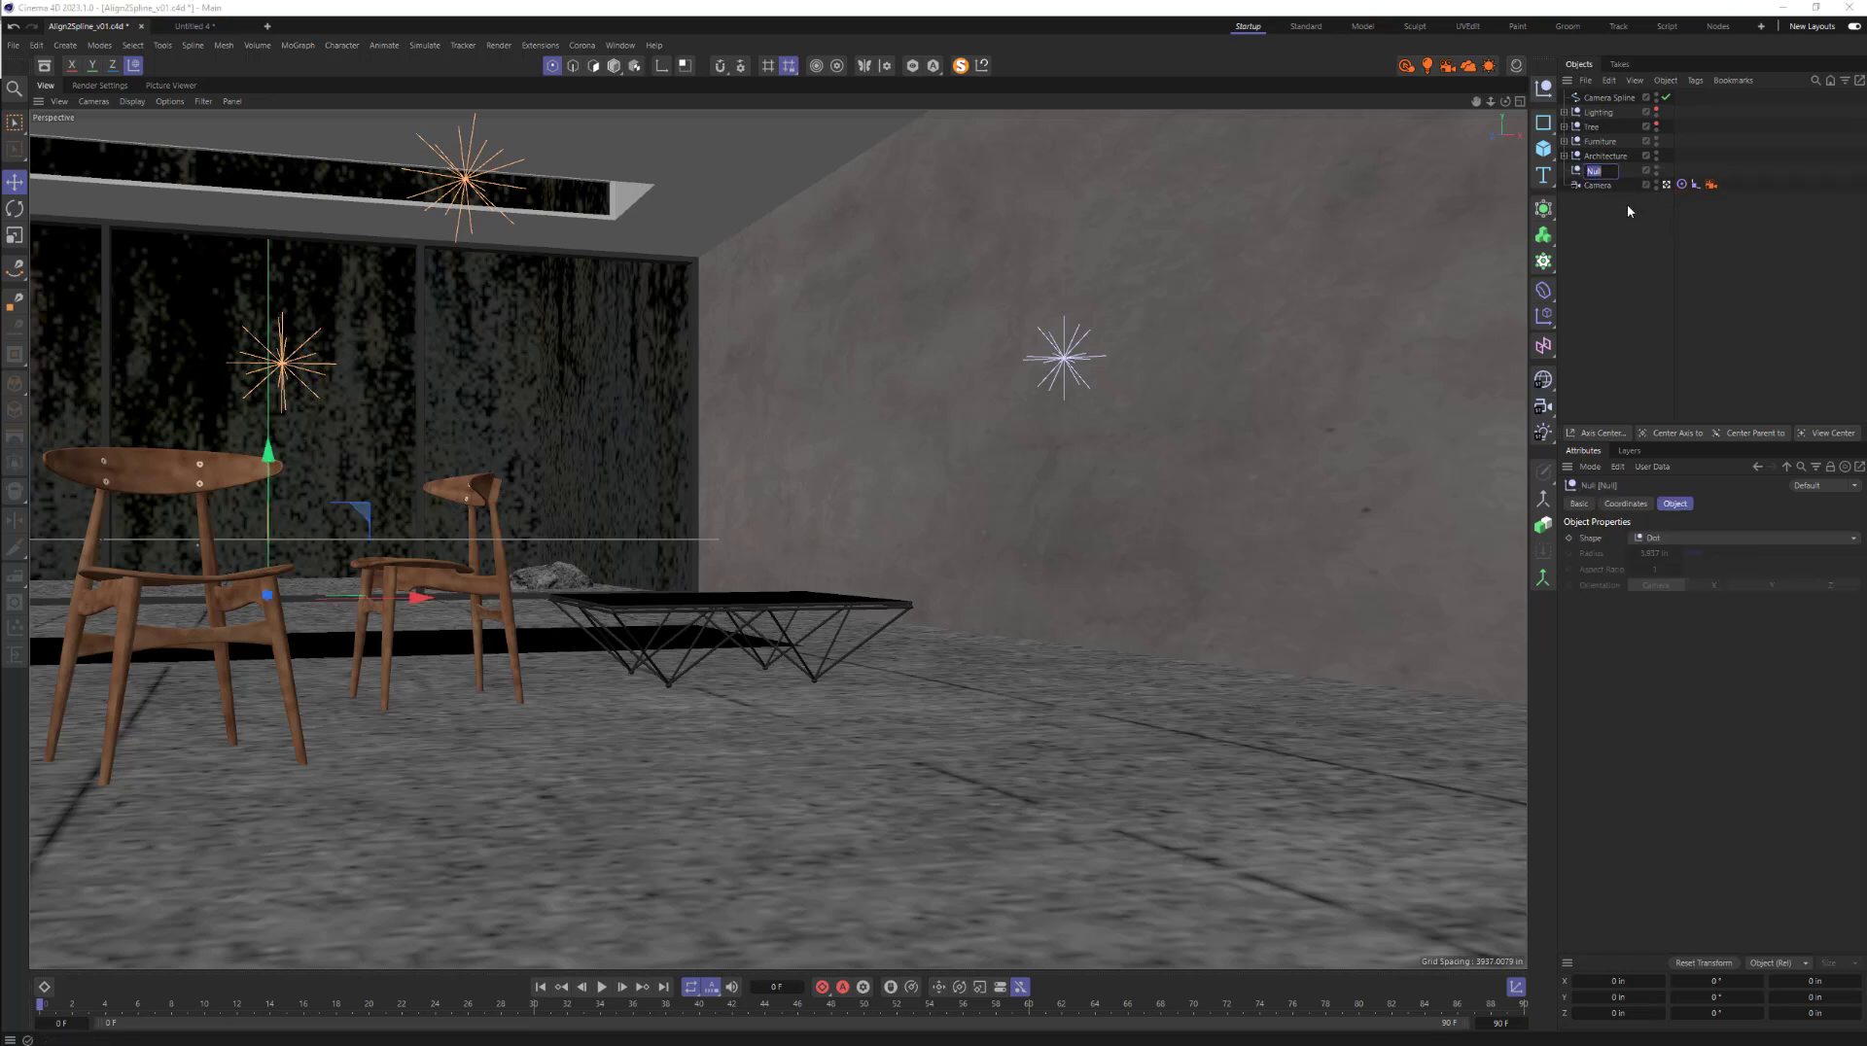
pyautogui.press('Return')
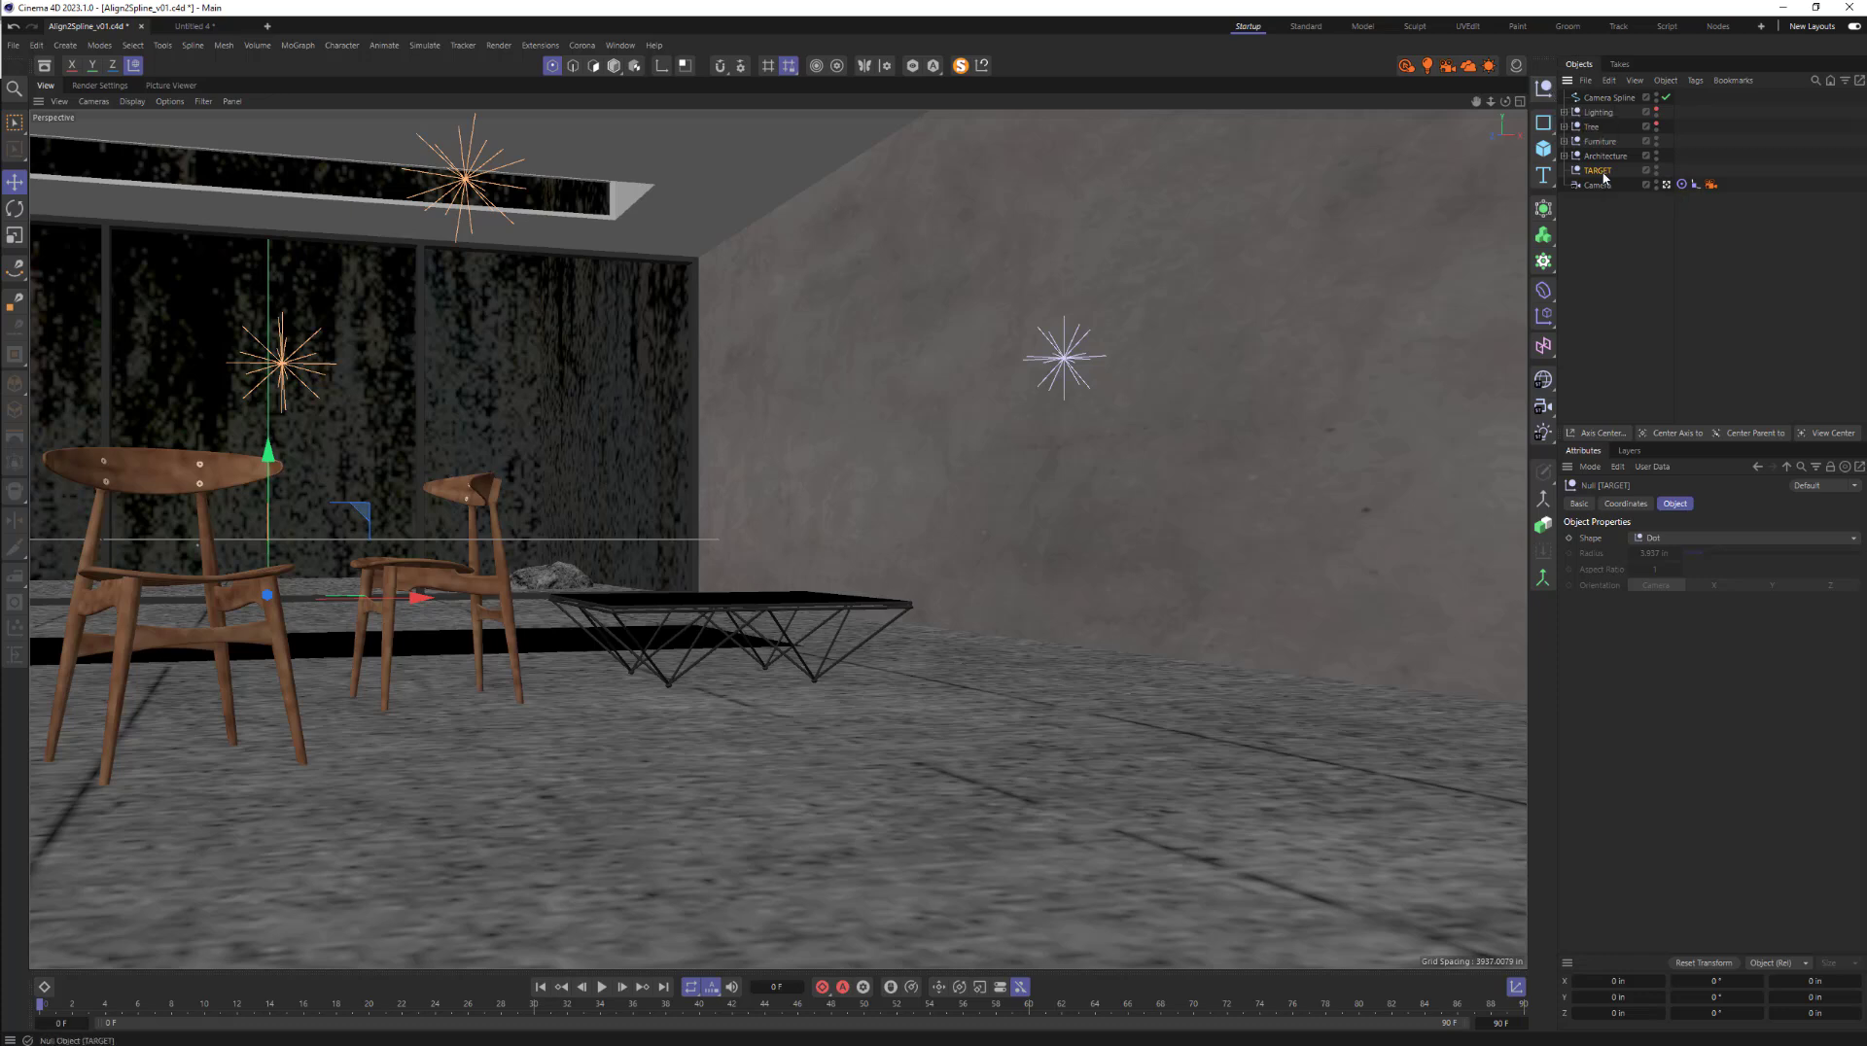
# - Raise the TARGET null to the height of the camera path and shift it slightly sideways along X
pyautogui.moveTo(269, 453); pyautogui.dragTo(275, 368)
pyautogui.moveTo(418, 521); pyautogui.dragTo(496, 515)
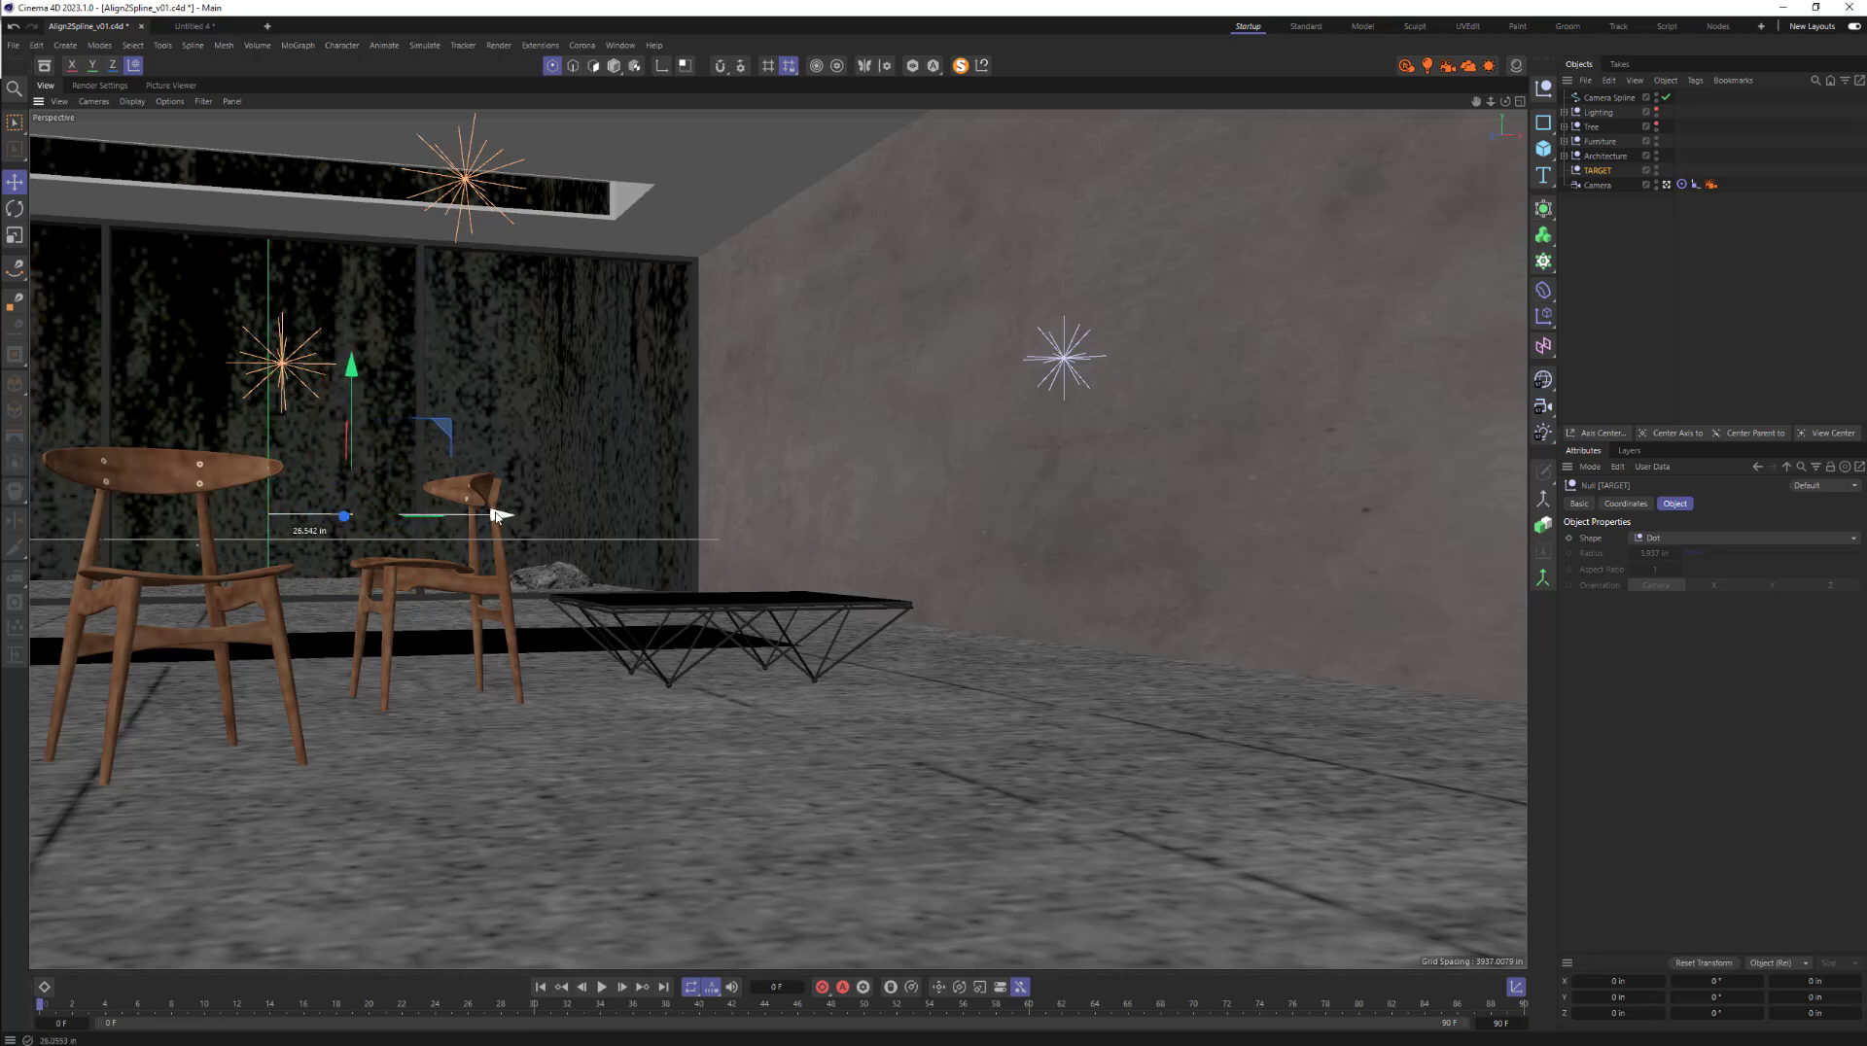
pyautogui.moveTo(350, 367); pyautogui.dragTo(350, 398)
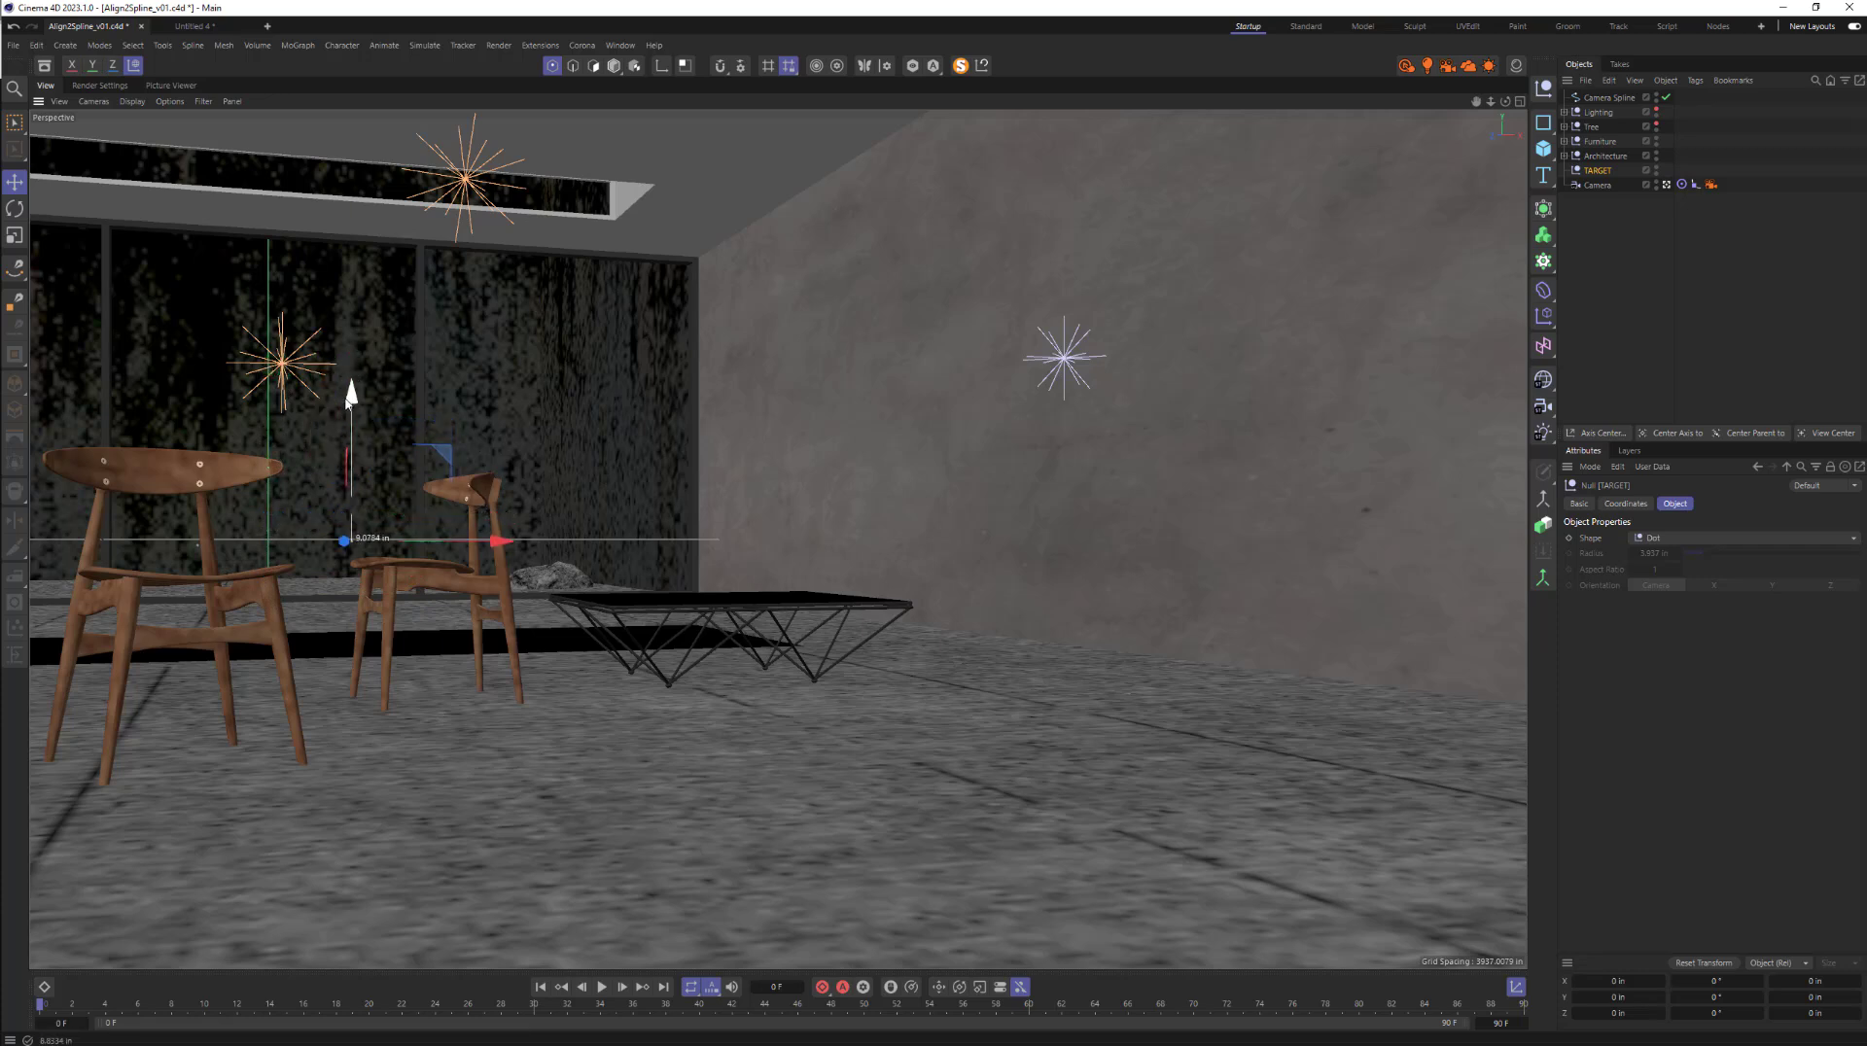
pyautogui.moveTo(496, 538); pyautogui.dragTo(467, 538)
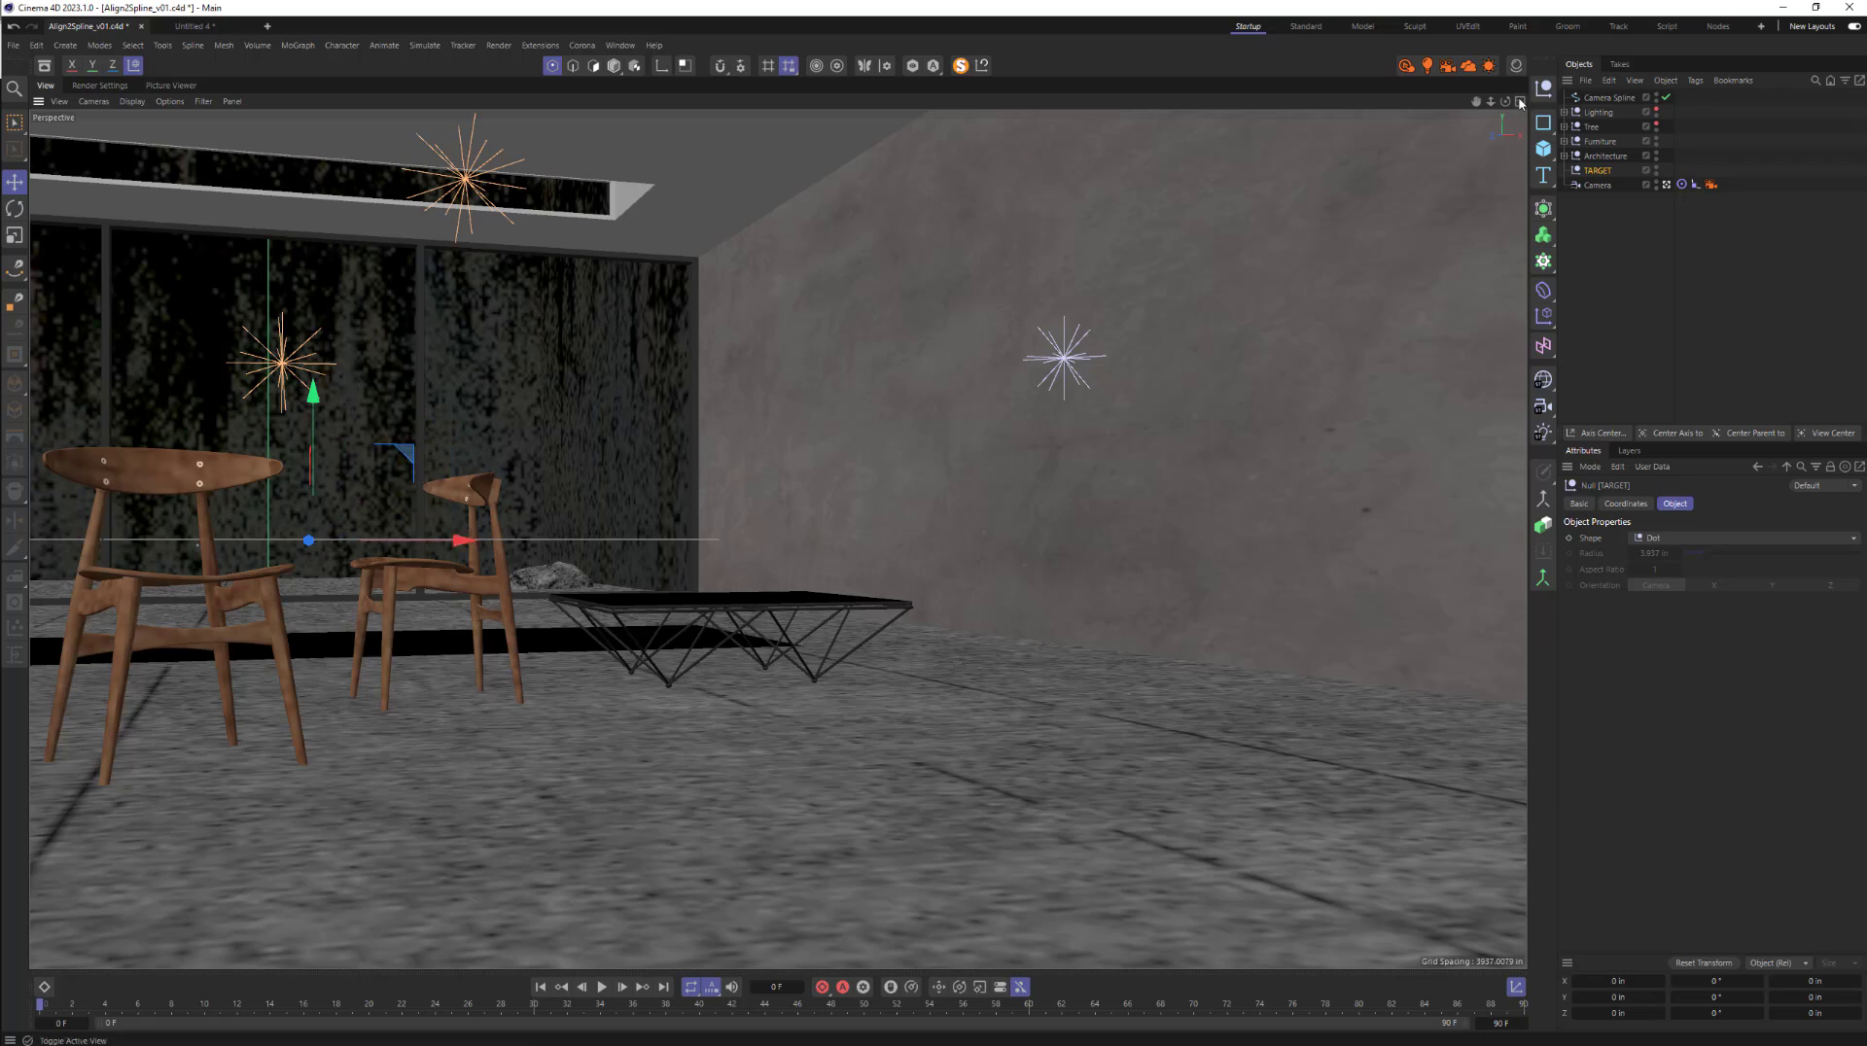
# - Move the TARGET null toward the camera in the top view, placing it beside the rock beyond the chairs
pyautogui.middleClick(1448, 214)
pyautogui.scroll(-5, 1164, 398)
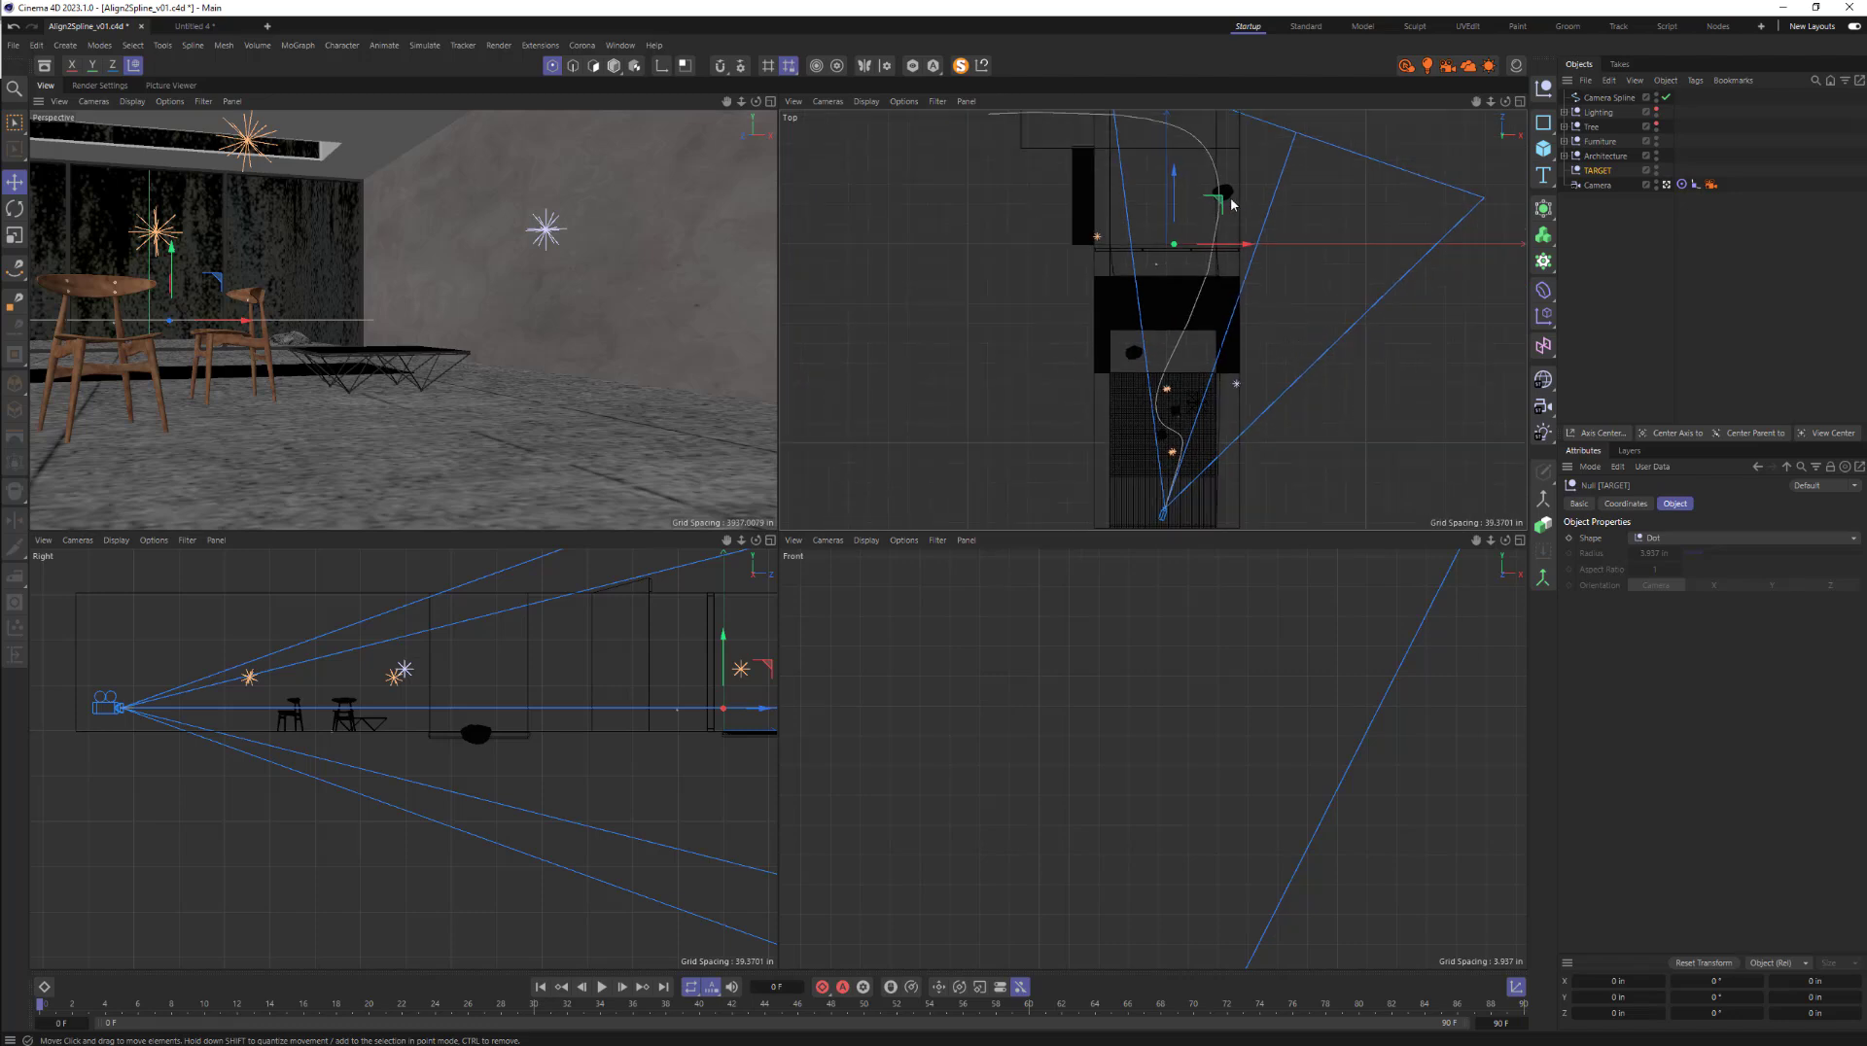
pyautogui.moveTo(1224, 208); pyautogui.dragTo(1203, 308)
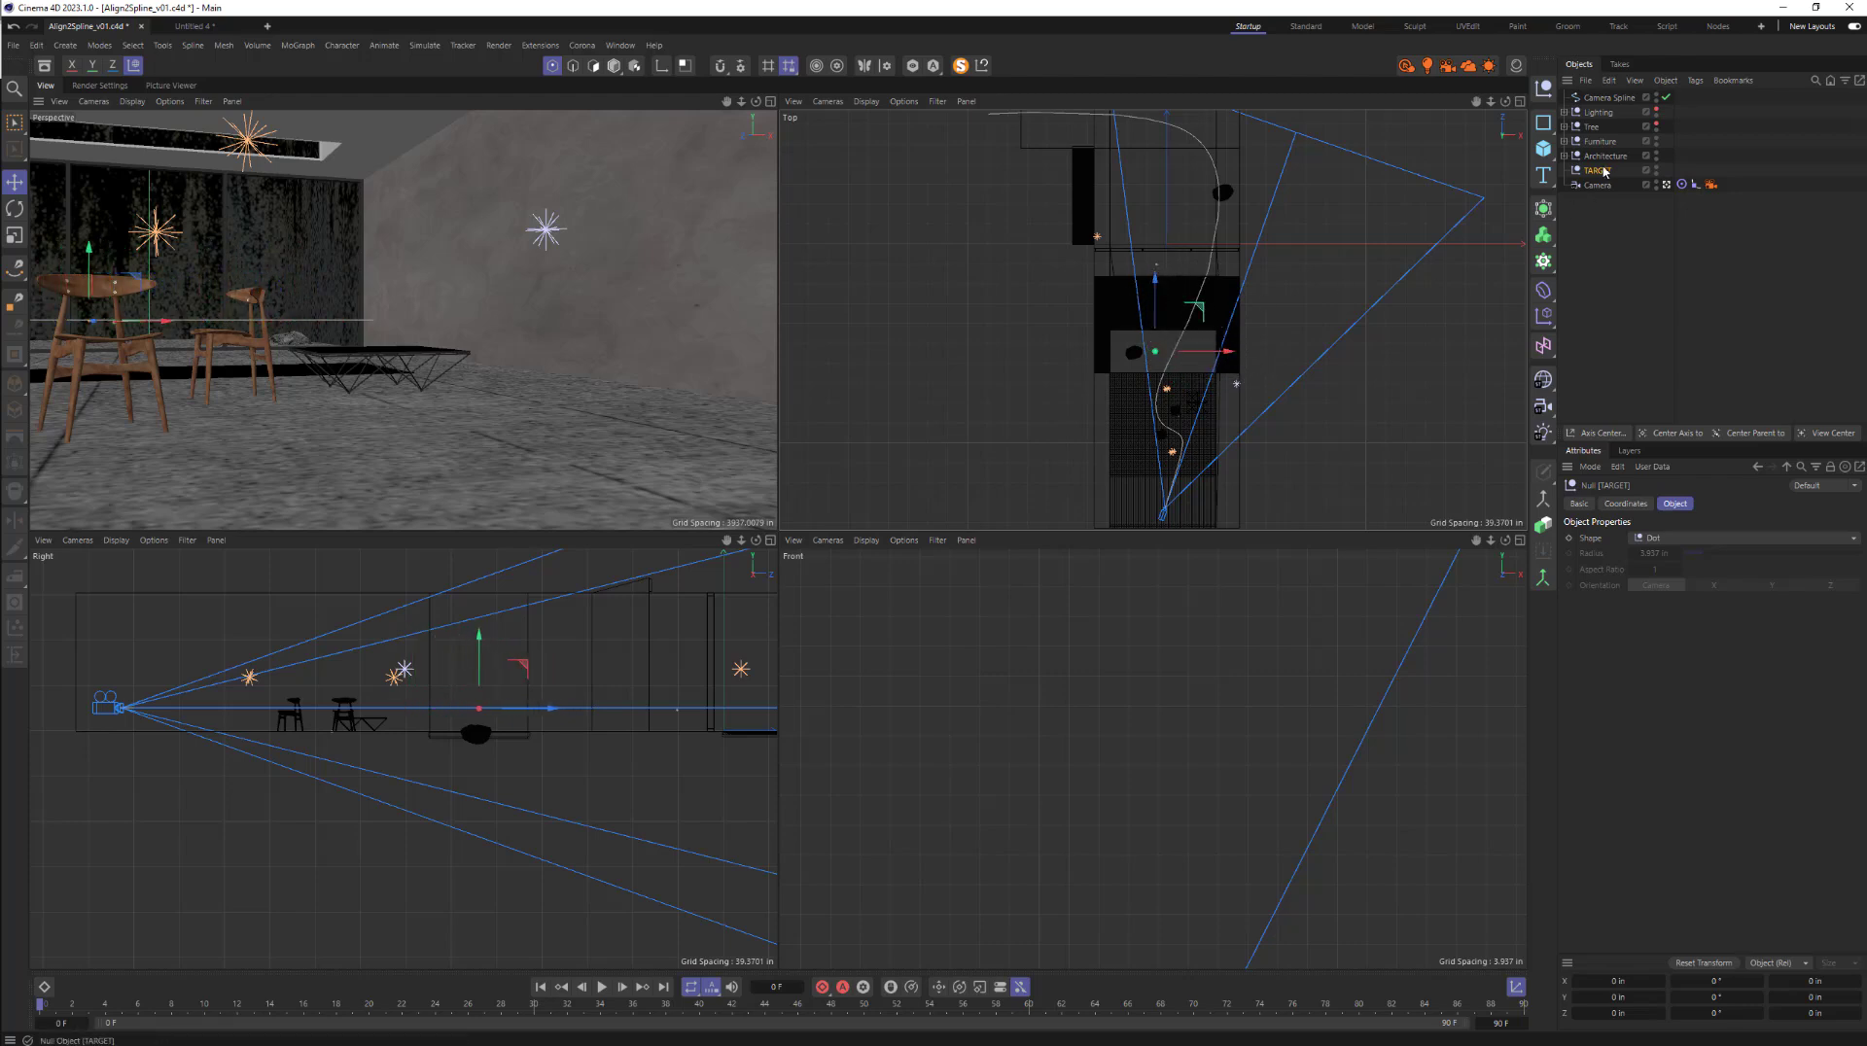
# - Assign the TARGET null as the Camera's Target tag target object and move the null sideways and down onto the rock
pyautogui.click(1682, 184)
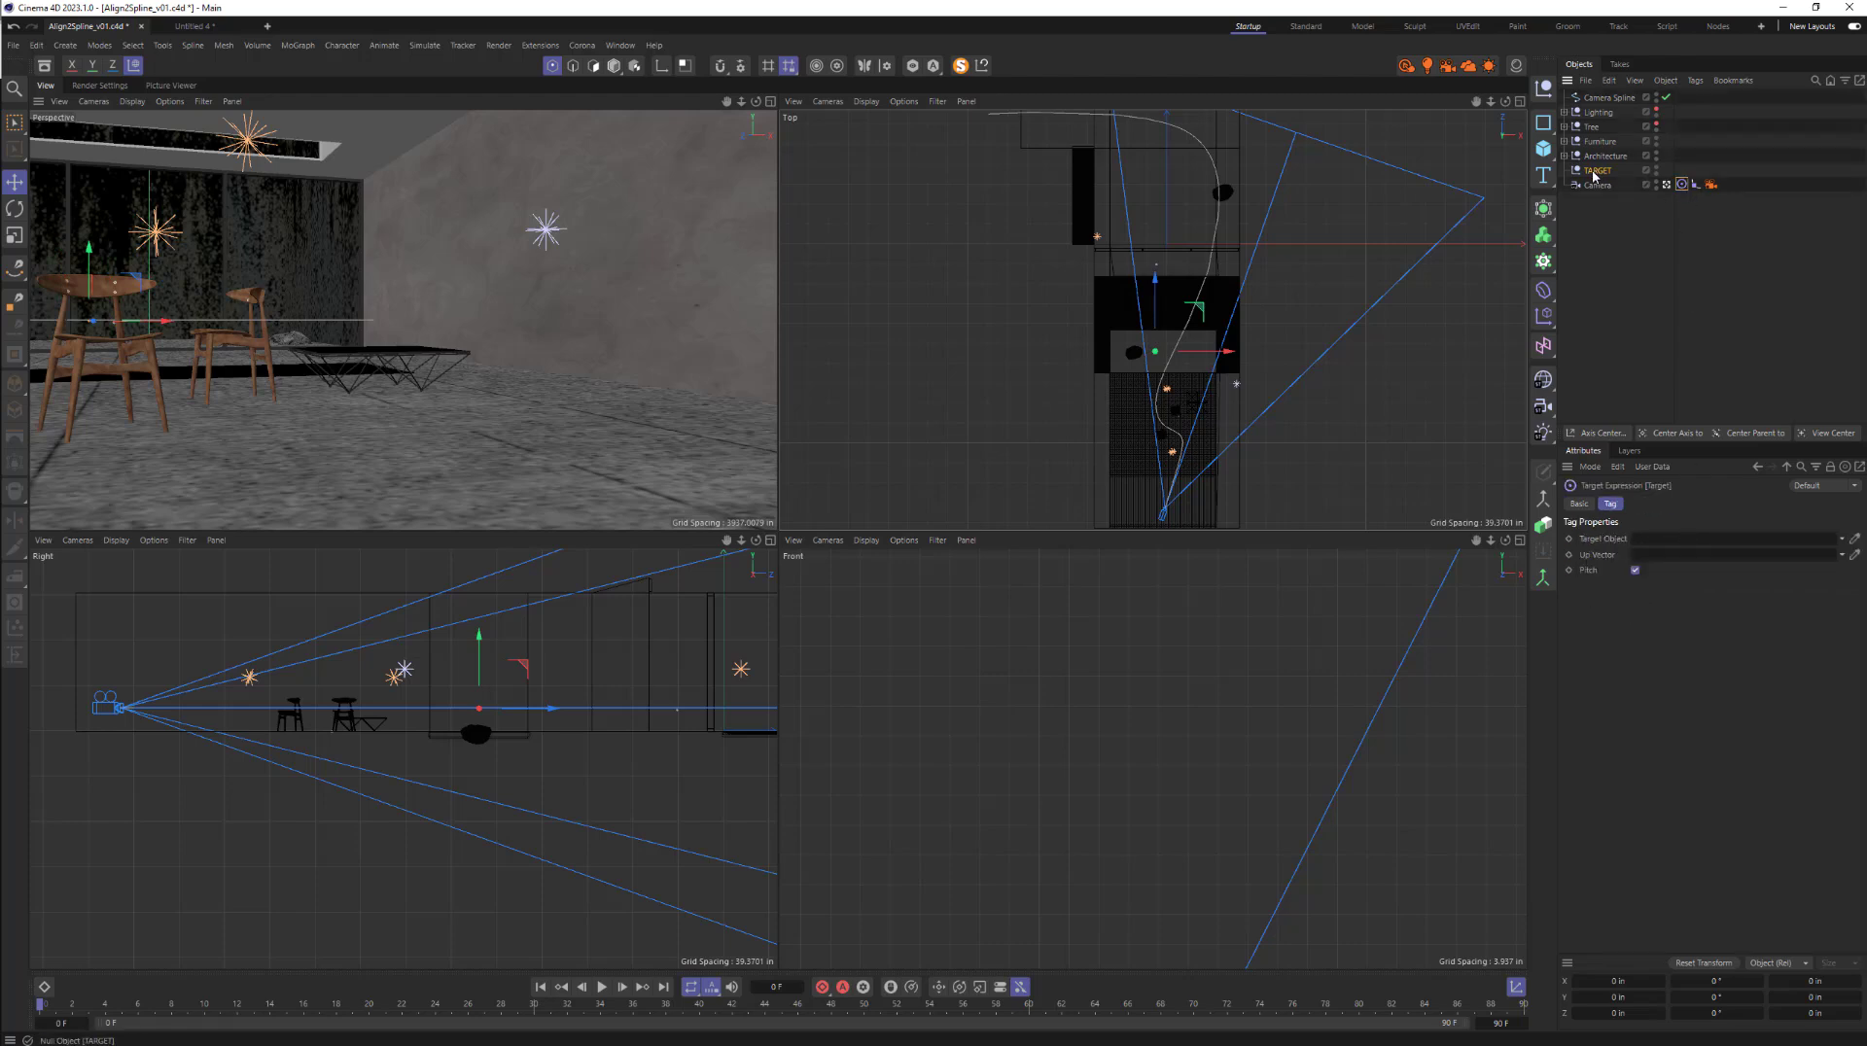
pyautogui.moveTo(1596, 175); pyautogui.dragTo(1685, 545)
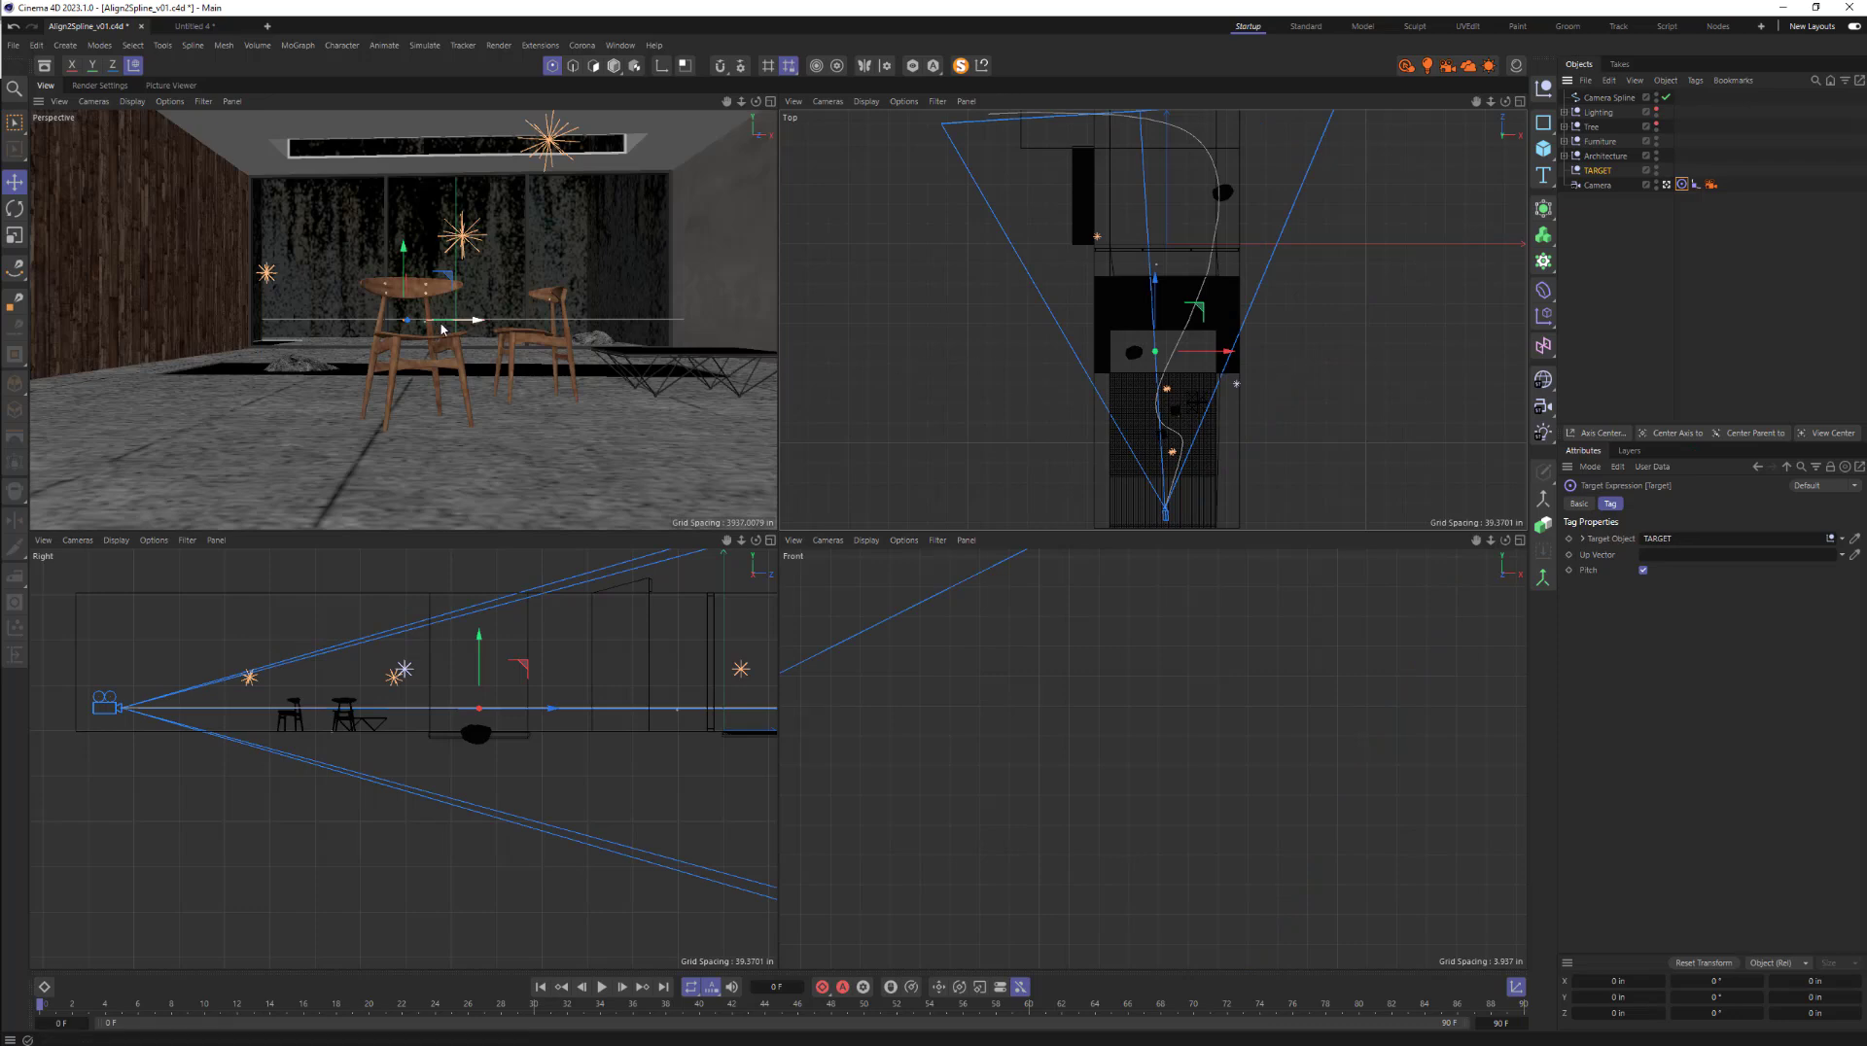
pyautogui.click(1203, 351)
pyautogui.moveTo(1203, 351)
pyautogui.mouseDown()
pyautogui.moveTo(1280, 367)
pyautogui.moveTo(1185, 364)
pyautogui.moveTo(1275, 371)
pyautogui.moveTo(1242, 355)
pyautogui.moveTo(1281, 381)
pyautogui.moveTo(1157, 357)
pyautogui.moveTo(1238, 357)
pyautogui.moveTo(1179, 366)
pyautogui.moveTo(1203, 378)
pyautogui.mouseUp()
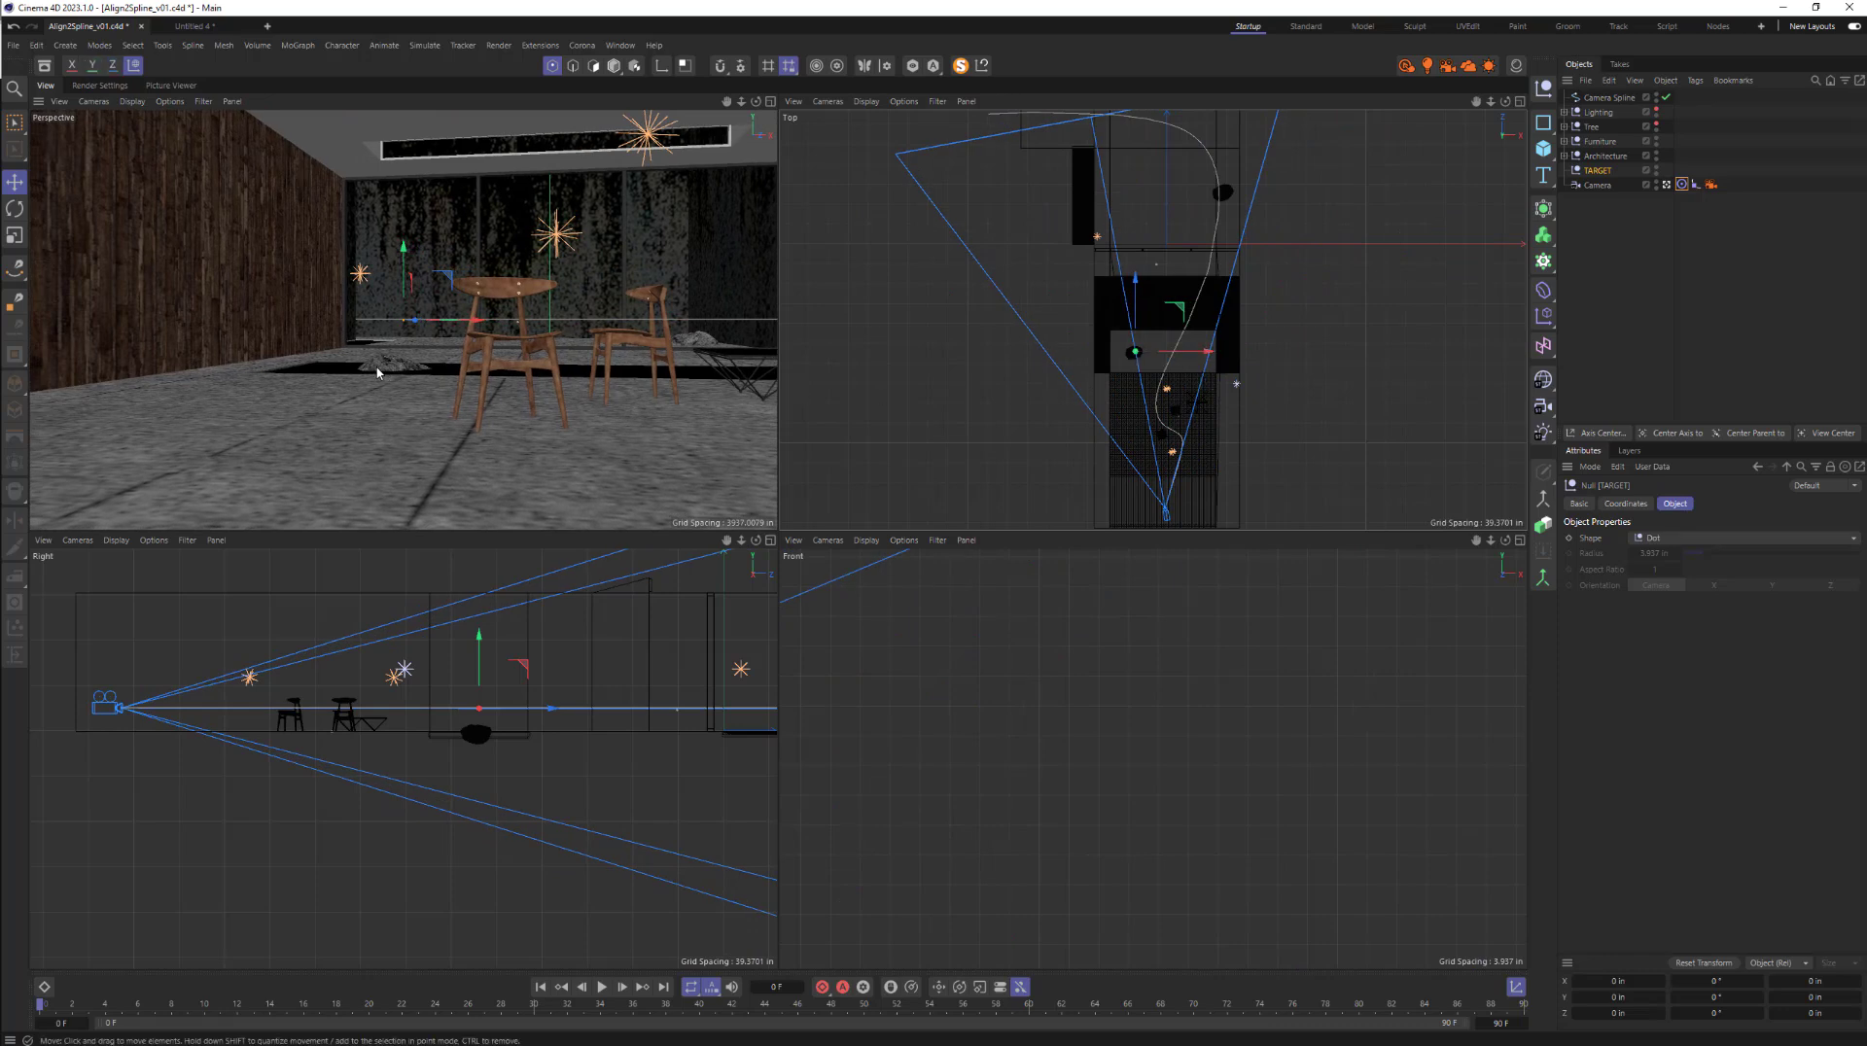
pyautogui.moveTo(1186, 353); pyautogui.dragTo(1184, 356)
pyautogui.moveTo(404, 249); pyautogui.dragTo(391, 289)
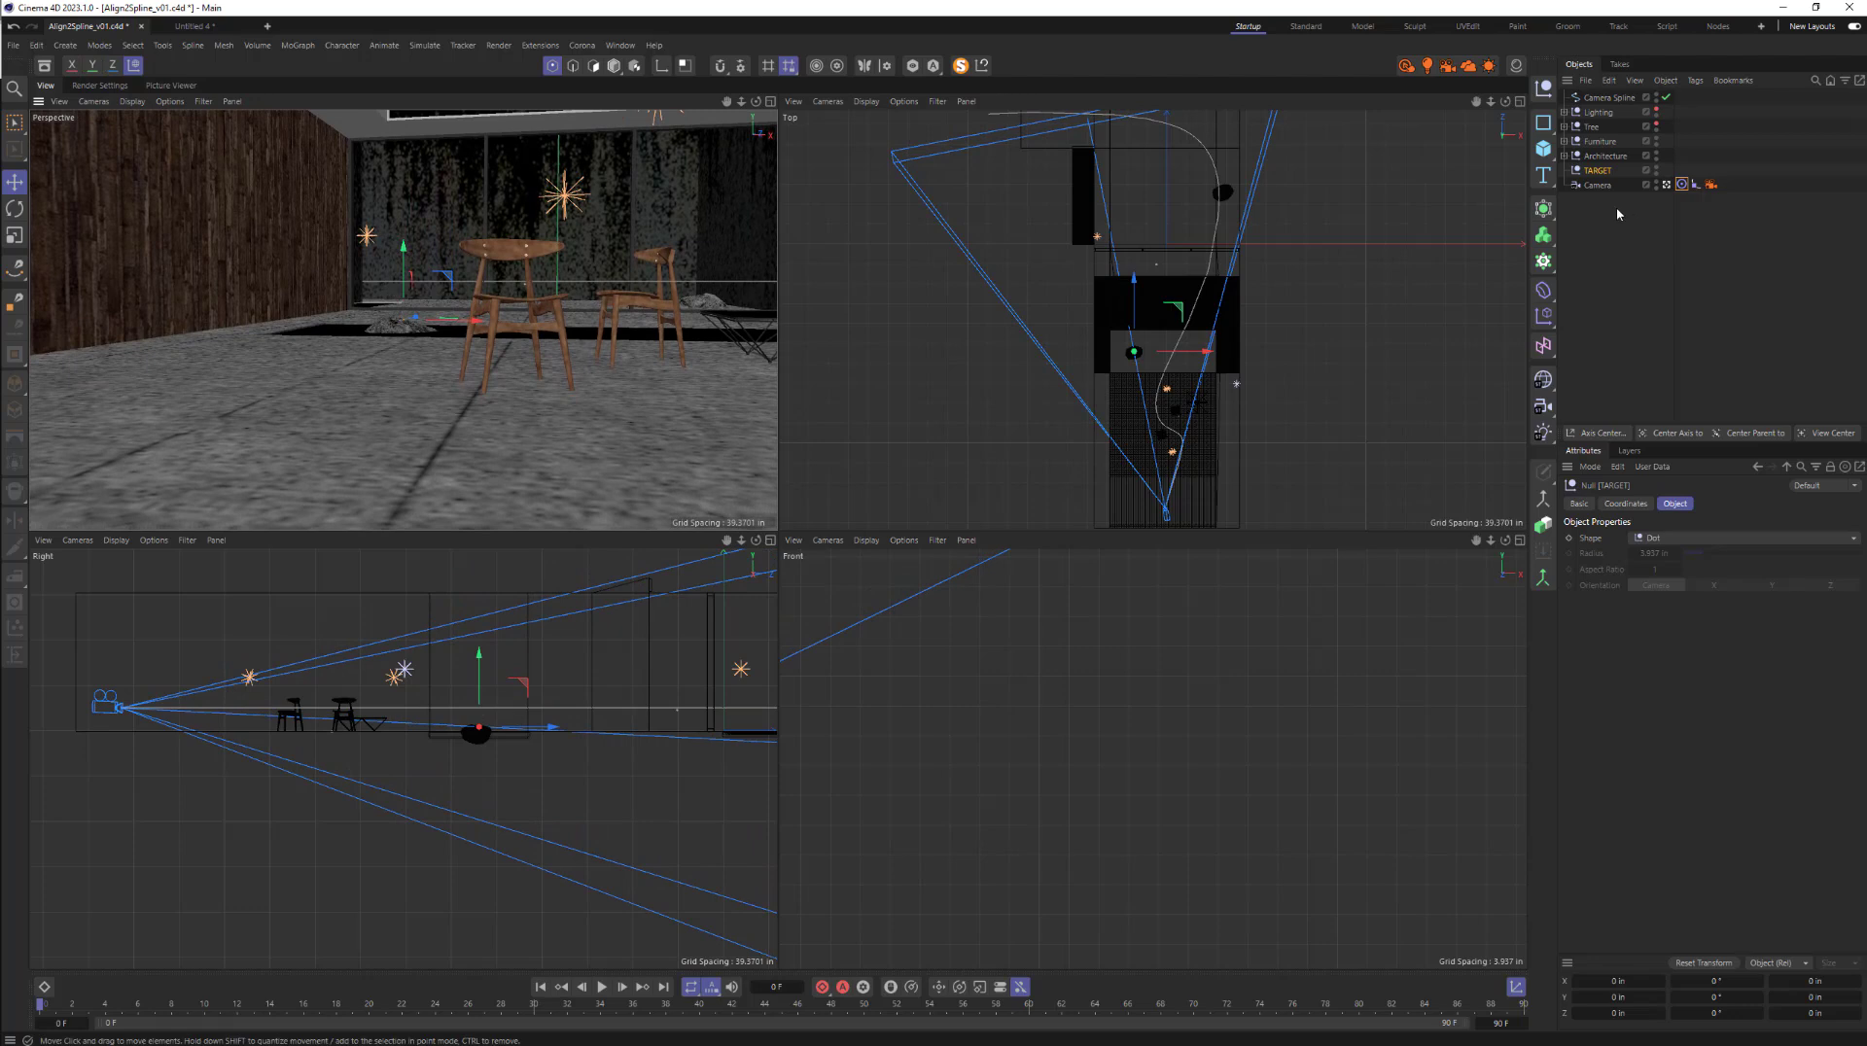
# - Scrub the Position of the Camera's Align to Spline tag to preview travel along the path, ending at 0%
pyautogui.click(1696, 184)
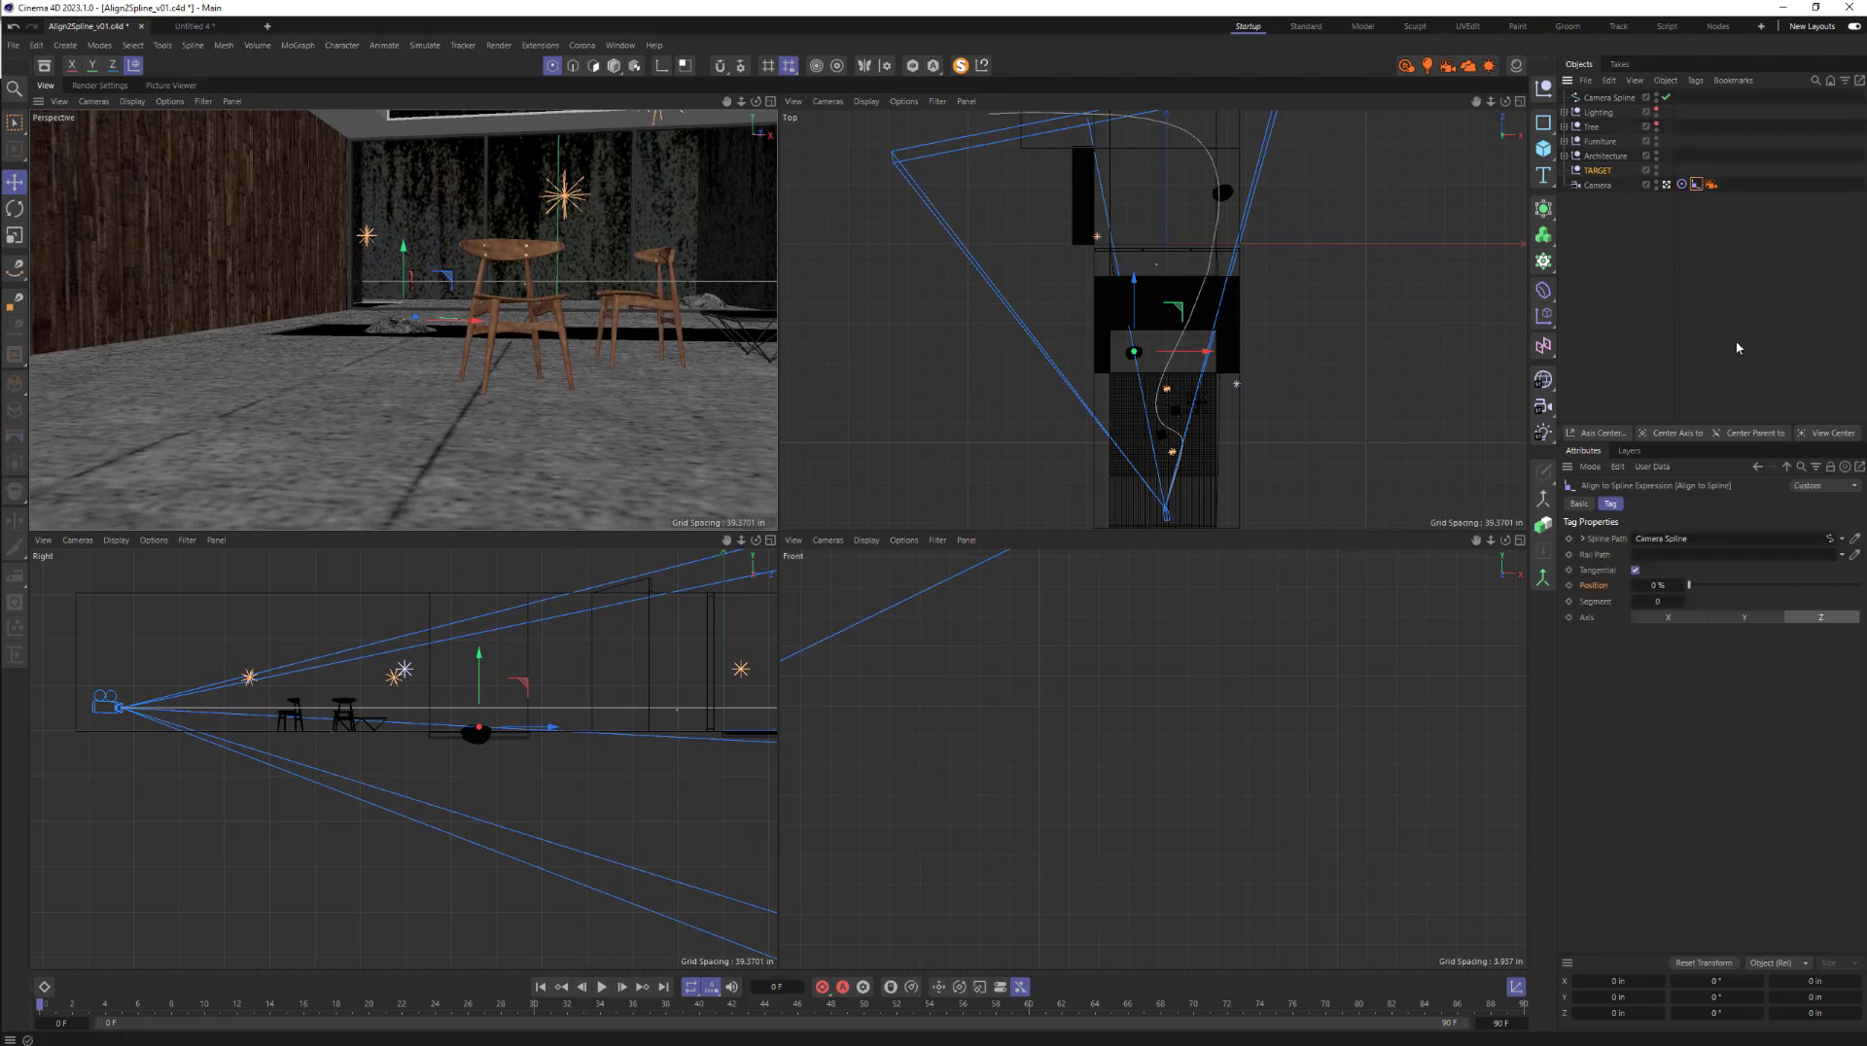
pyautogui.moveTo(1694, 585)
pyautogui.mouseDown()
pyautogui.moveTo(1769, 598)
pyautogui.moveTo(1849, 563)
pyautogui.moveTo(1684, 559)
pyautogui.mouseUp()
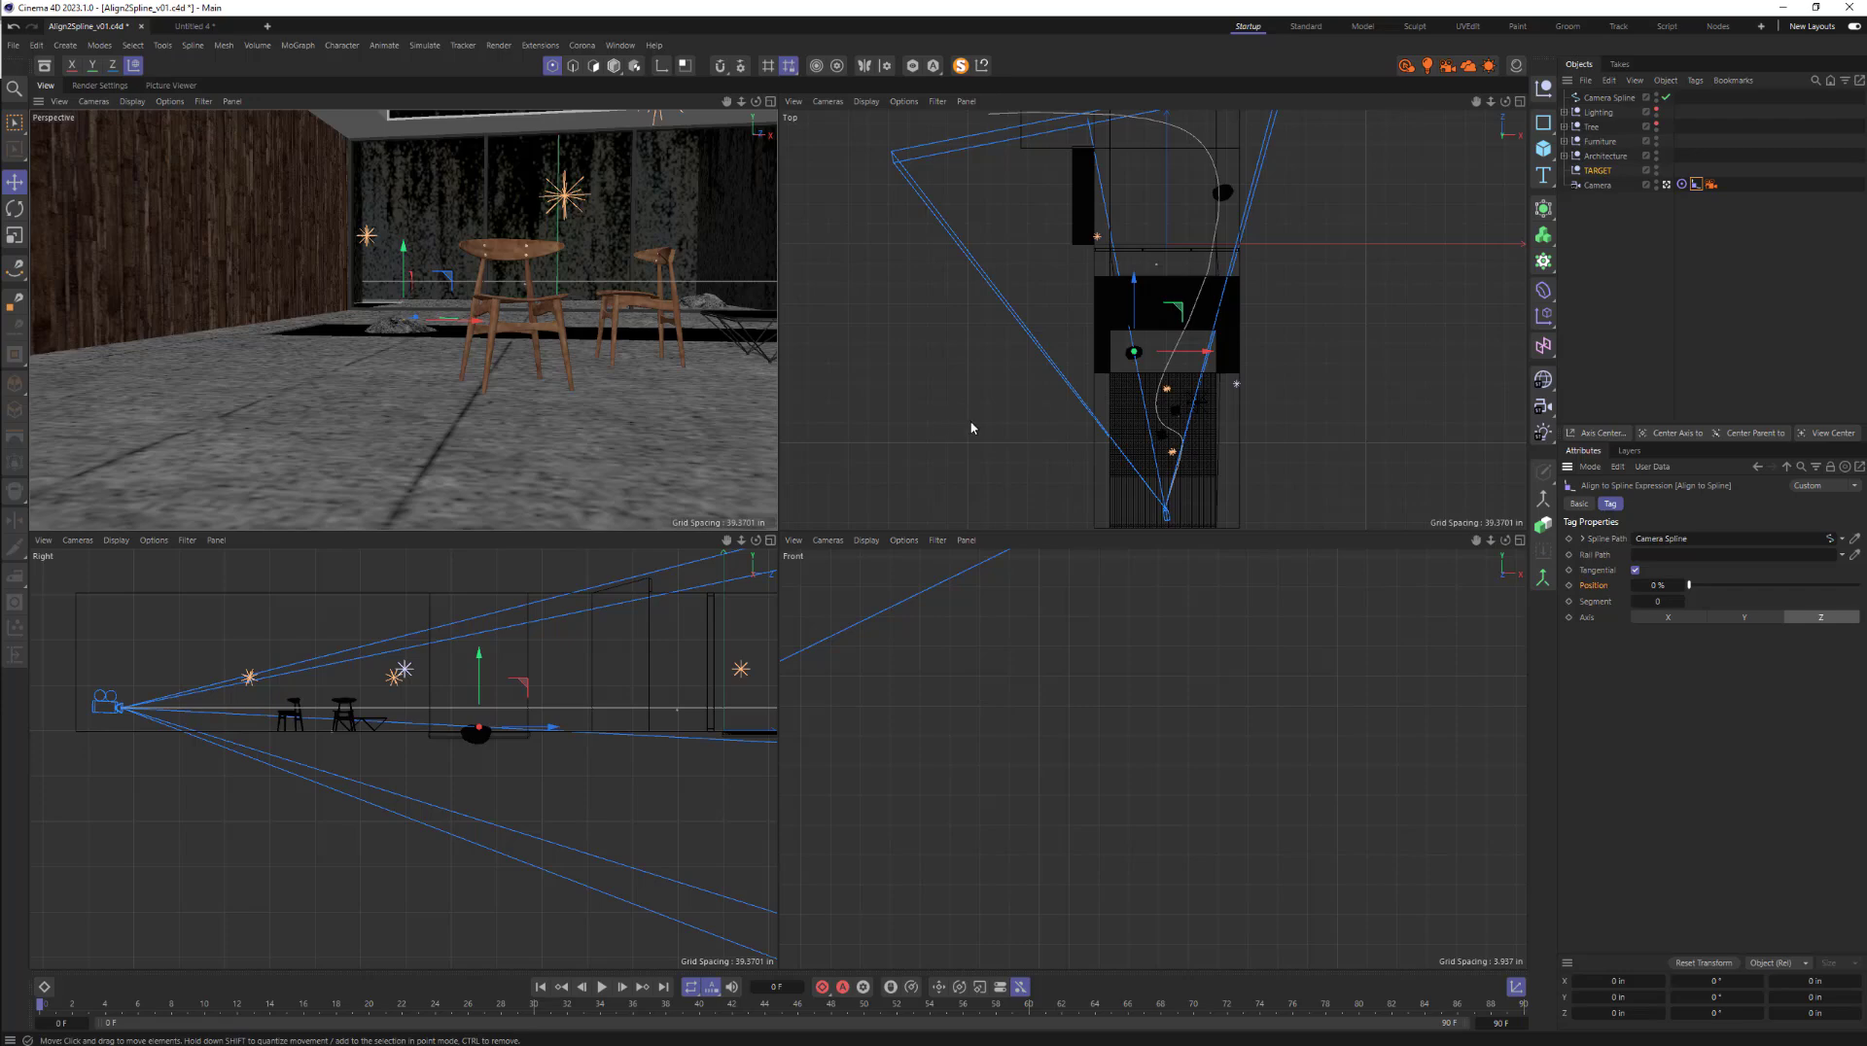
pyautogui.moveTo(1689, 584)
pyautogui.mouseDown()
pyautogui.moveTo(1829, 597)
pyautogui.moveTo(1664, 584)
pyautogui.mouseUp()
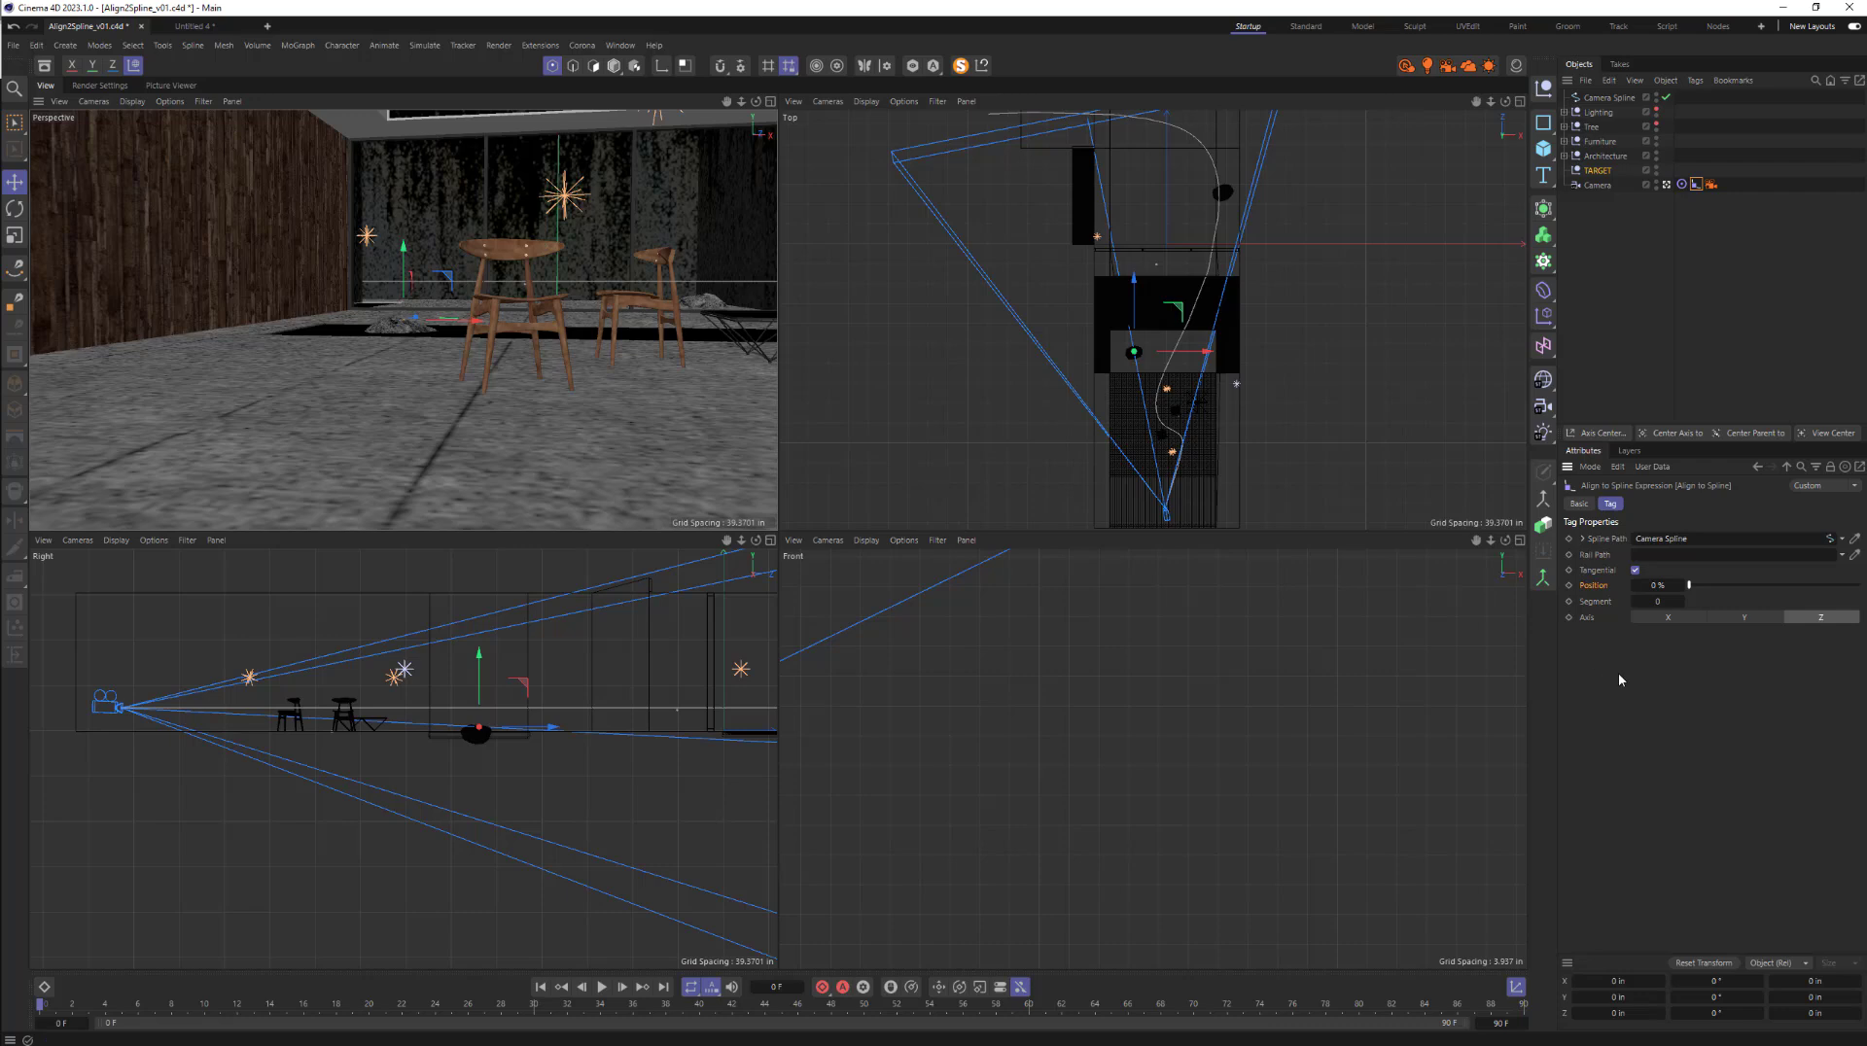
# - Examine the project settings for the frame rate and the time range
pyautogui.hotkey('ctrl', 'e')
pyautogui.moveTo(1678, 518); pyautogui.dragTo(1545, 499)
pyautogui.click(1720, 497)
pyautogui.hotkey('ctrl', 'd')
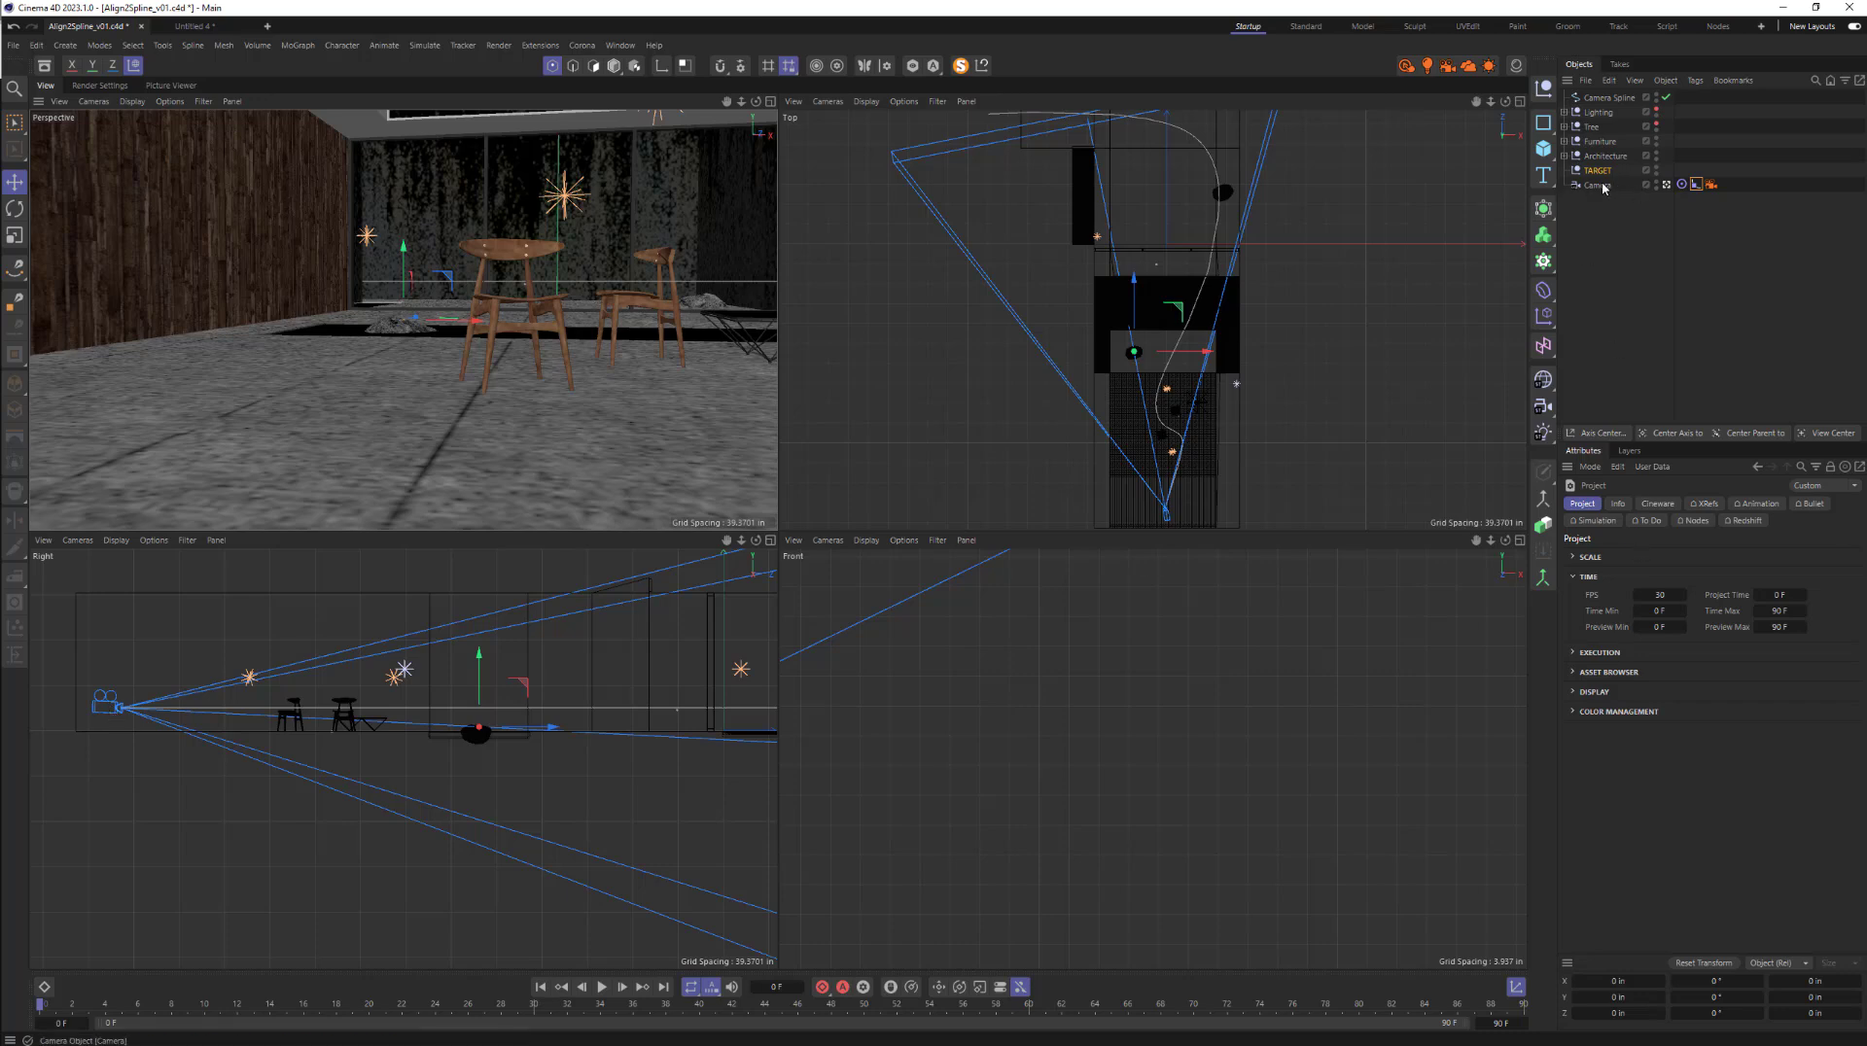
# - Keyframe the Align to Spline tag's Position at 0% on frame 0 and at 100% on frame 90
pyautogui.click(1697, 185)
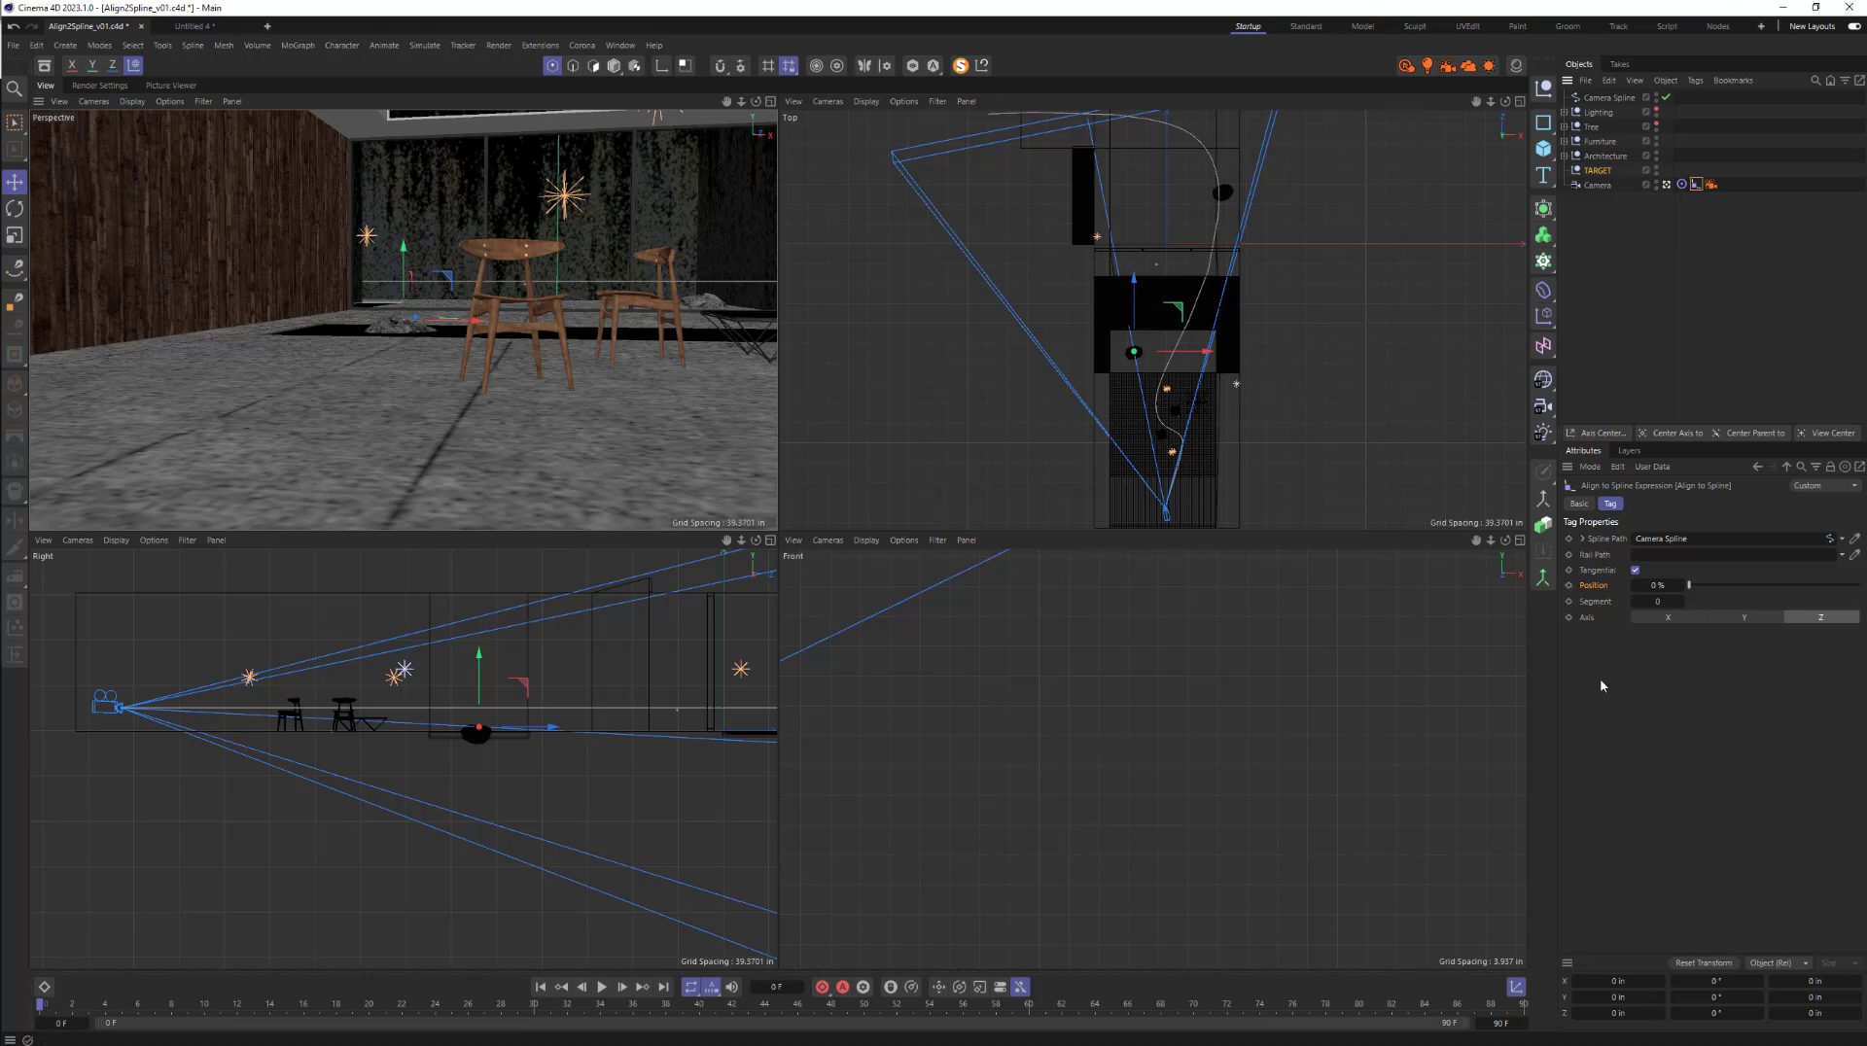
pyautogui.click(1569, 586)
pyautogui.moveTo(41, 1009); pyautogui.dragTo(1538, 1014)
pyautogui.moveTo(1690, 586); pyautogui.dragTo(1863, 598)
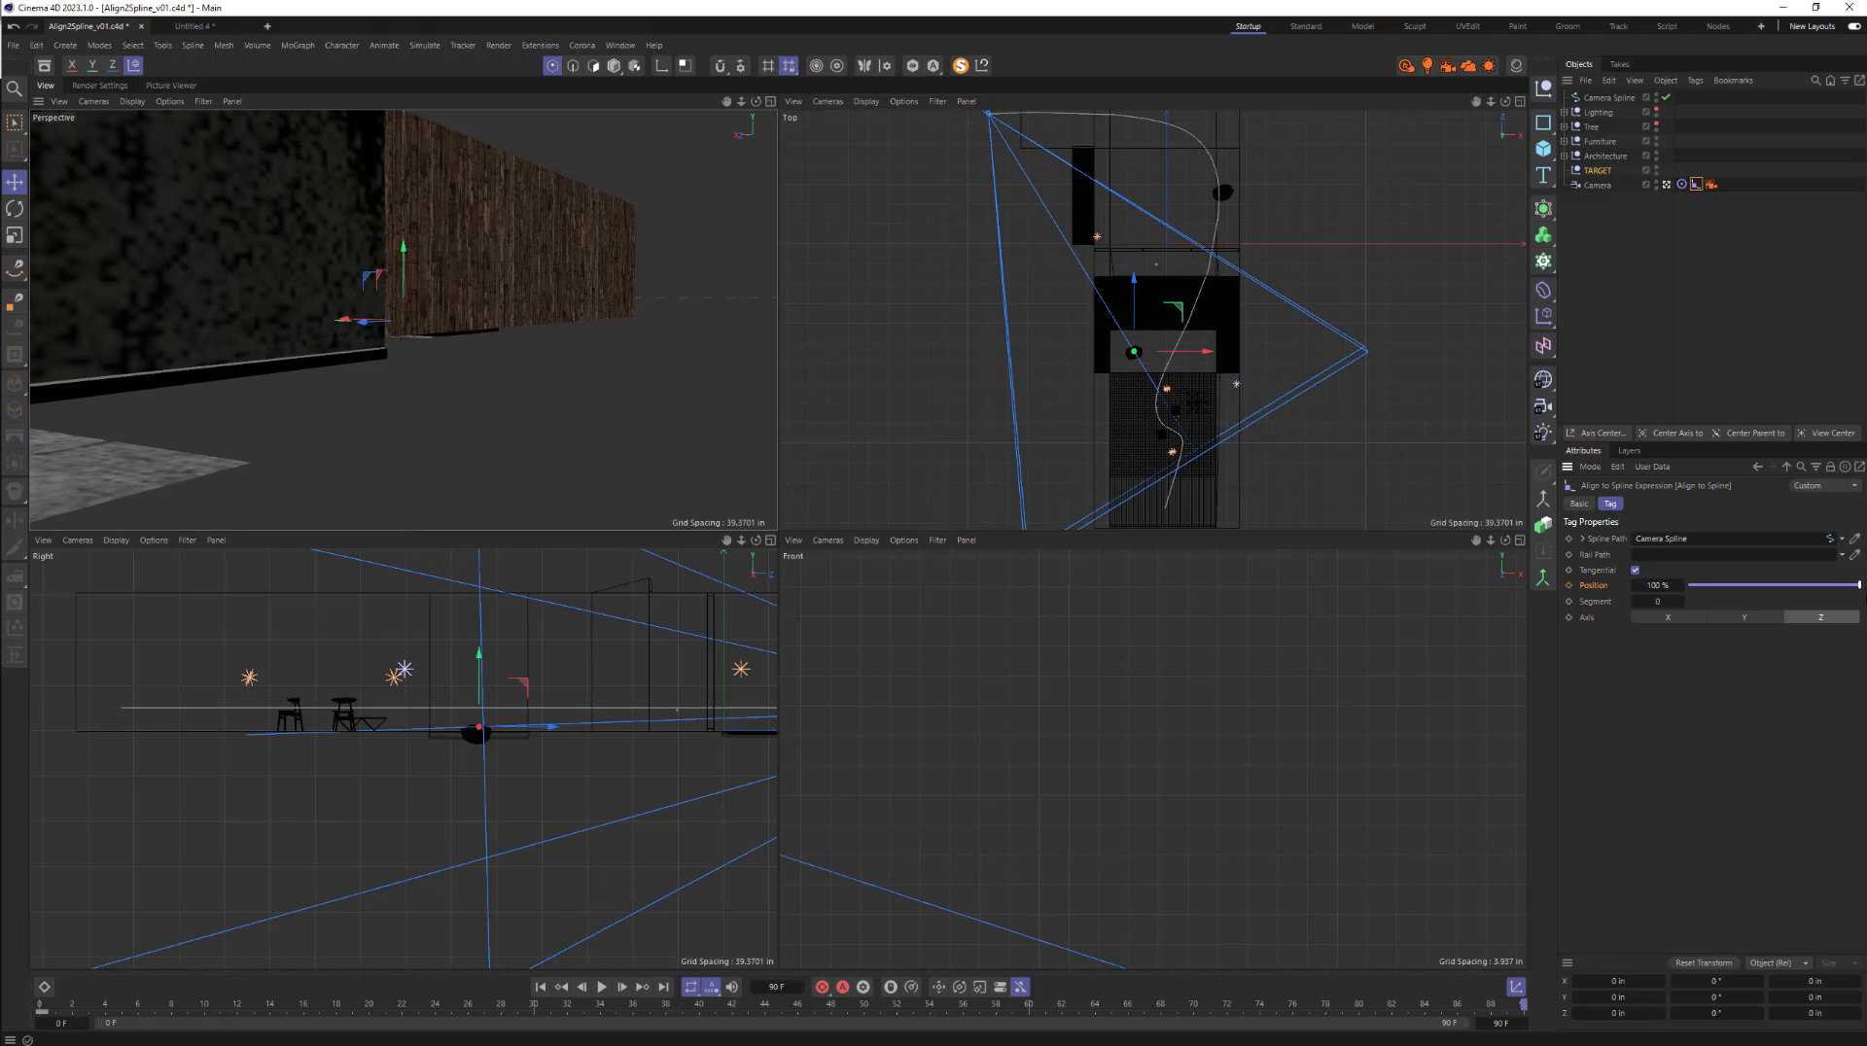
pyautogui.click(1568, 586)
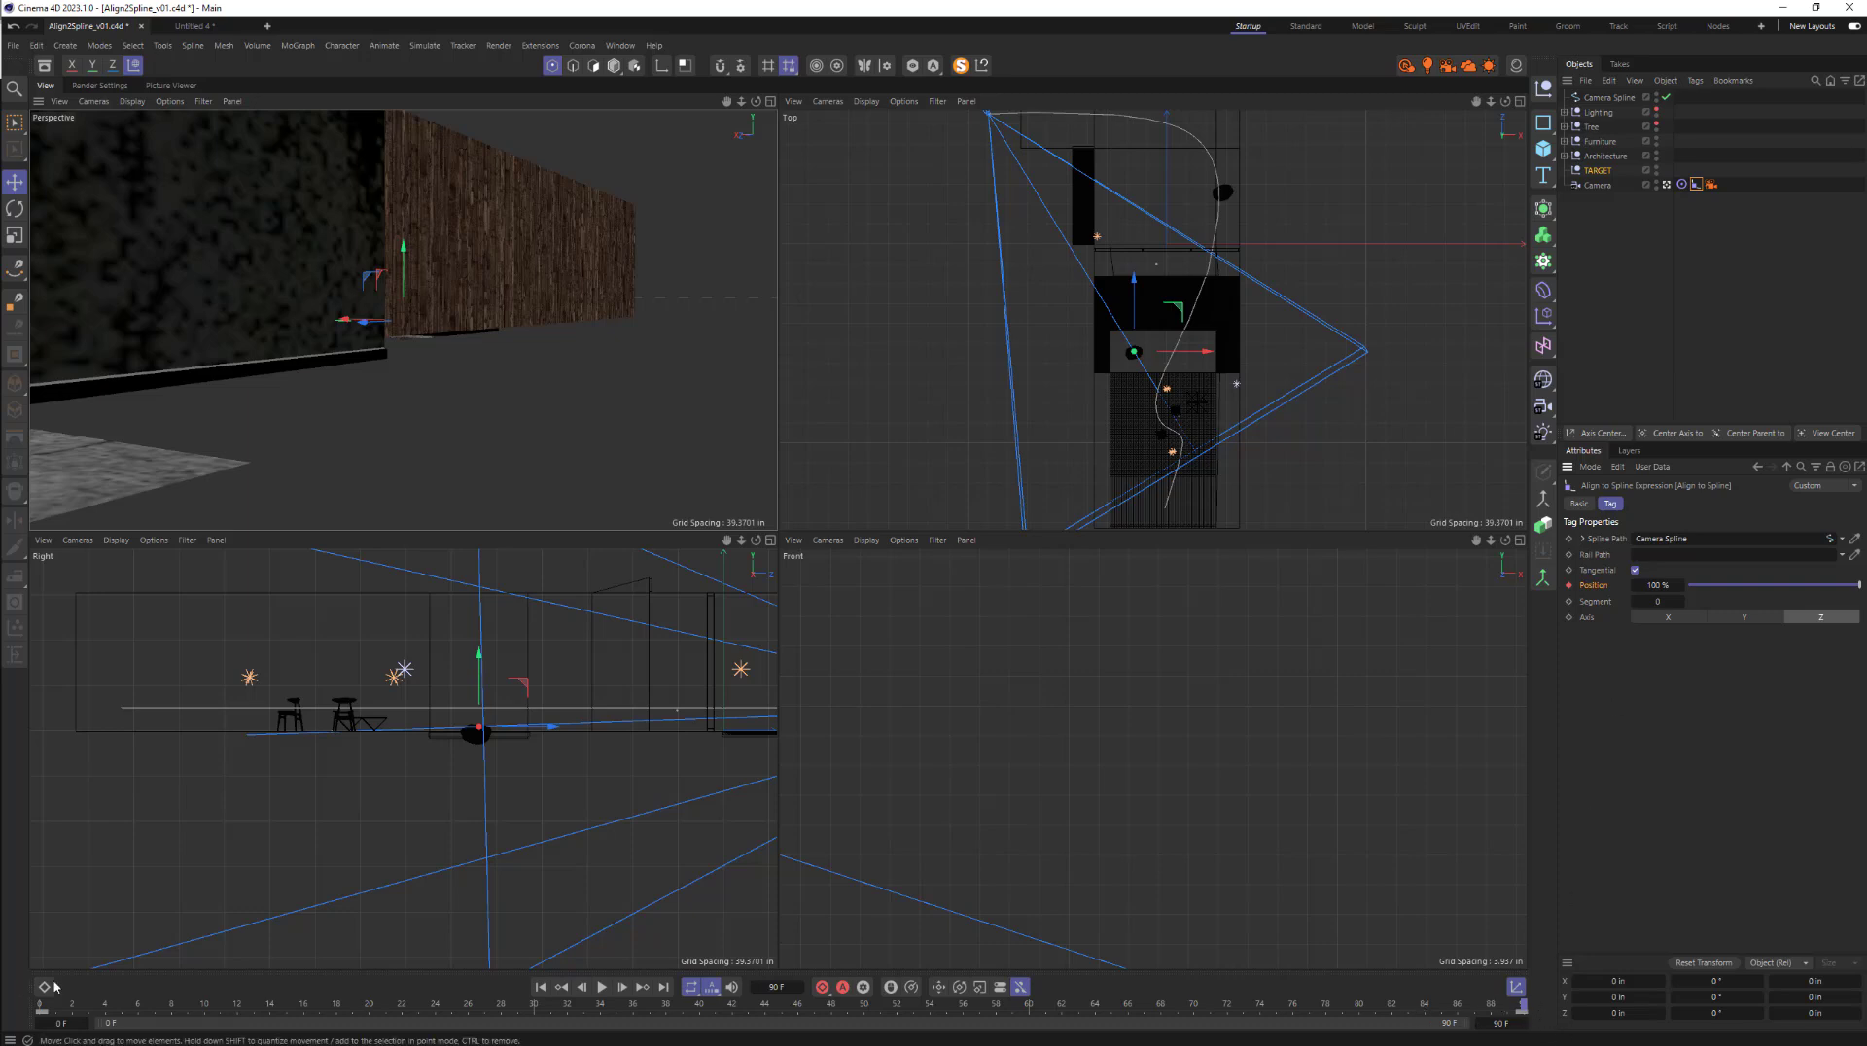
# - Examine the Align to Spline tag's Position keyframes in the Dope Sheet, then close it
pyautogui.click(623, 46)
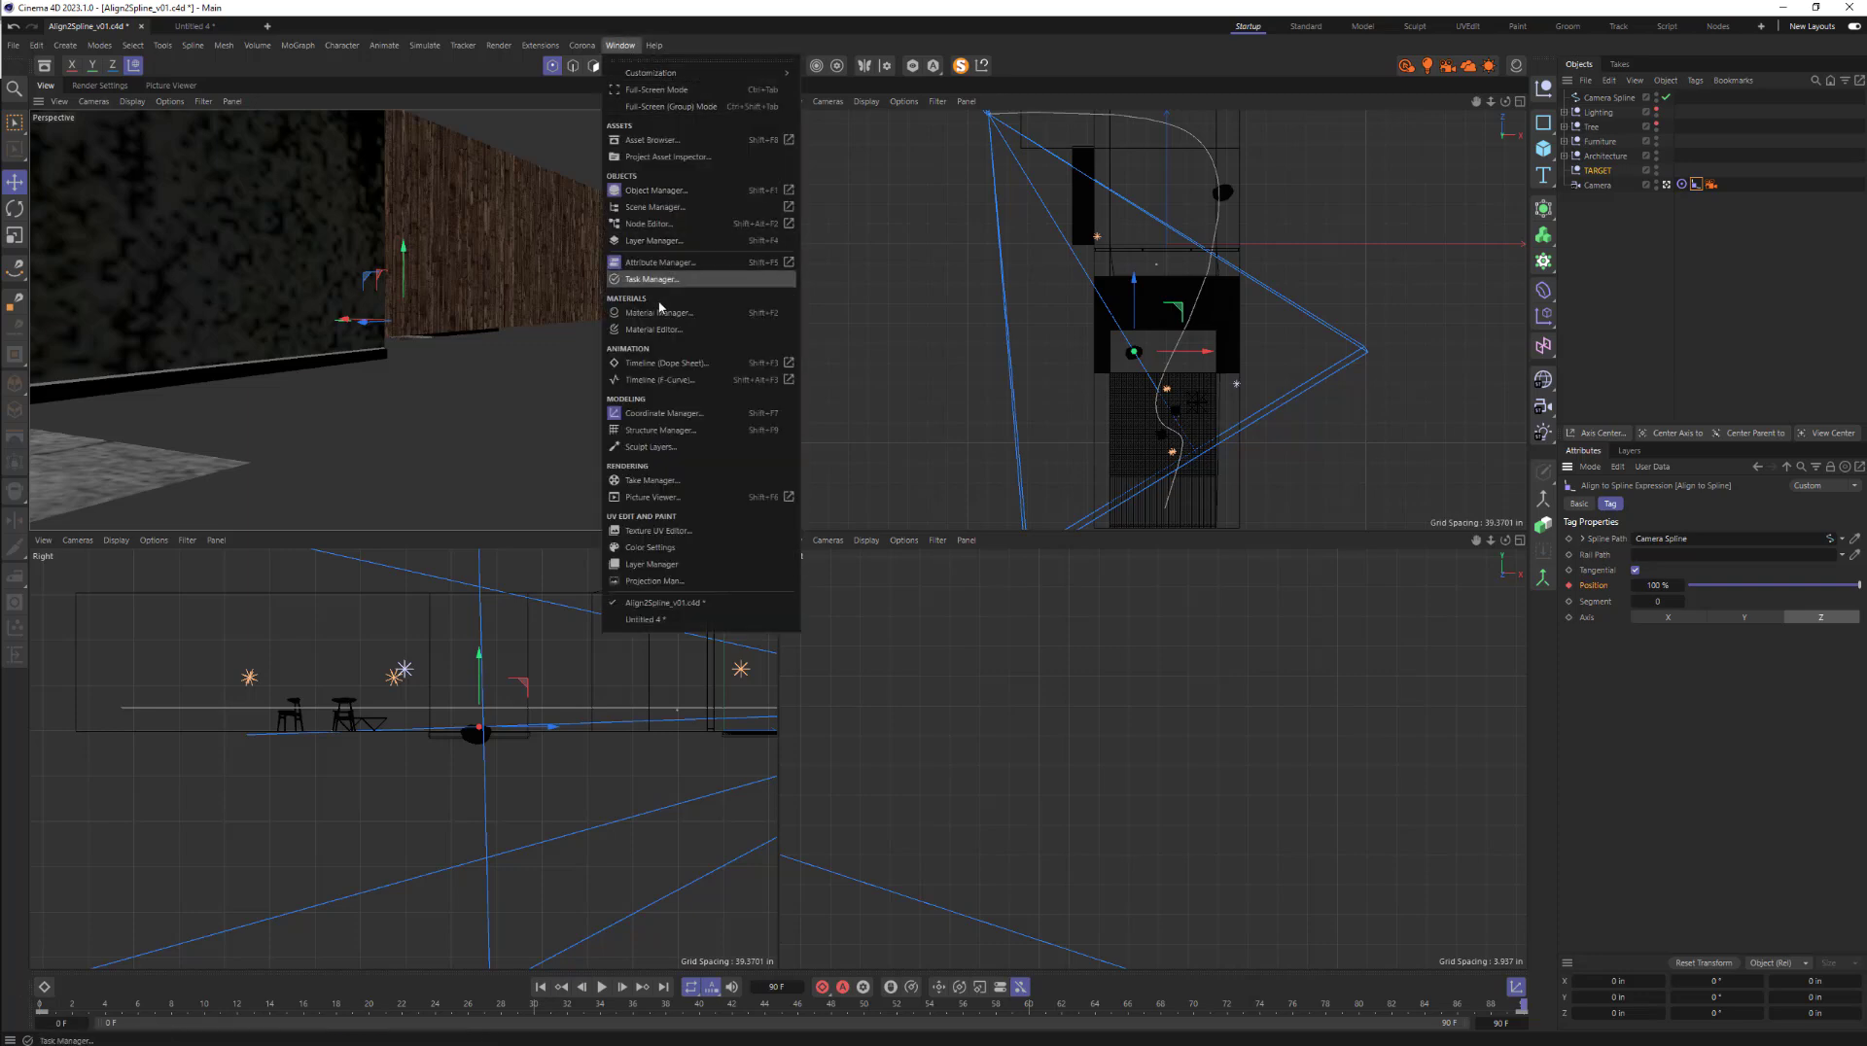
pyautogui.click(686, 364)
pyautogui.moveTo(740, 339); pyautogui.dragTo(946, 368)
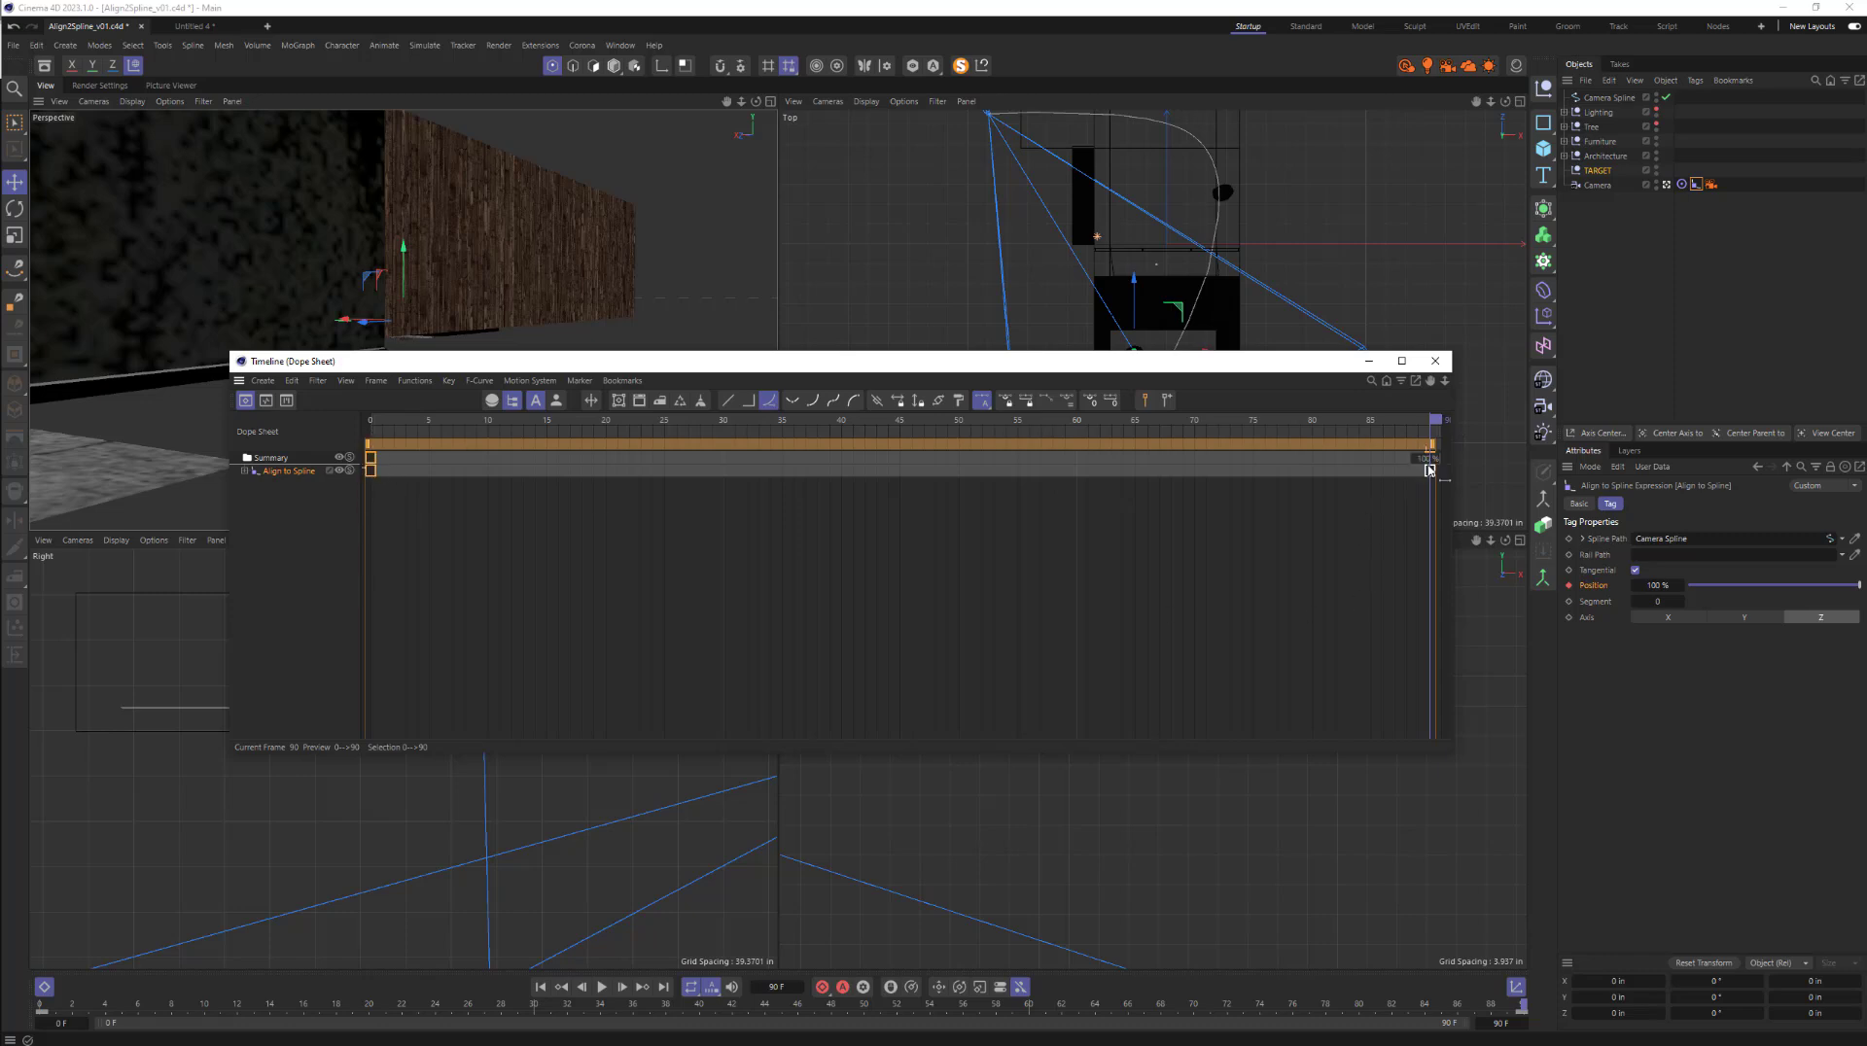
pyautogui.click(245, 471)
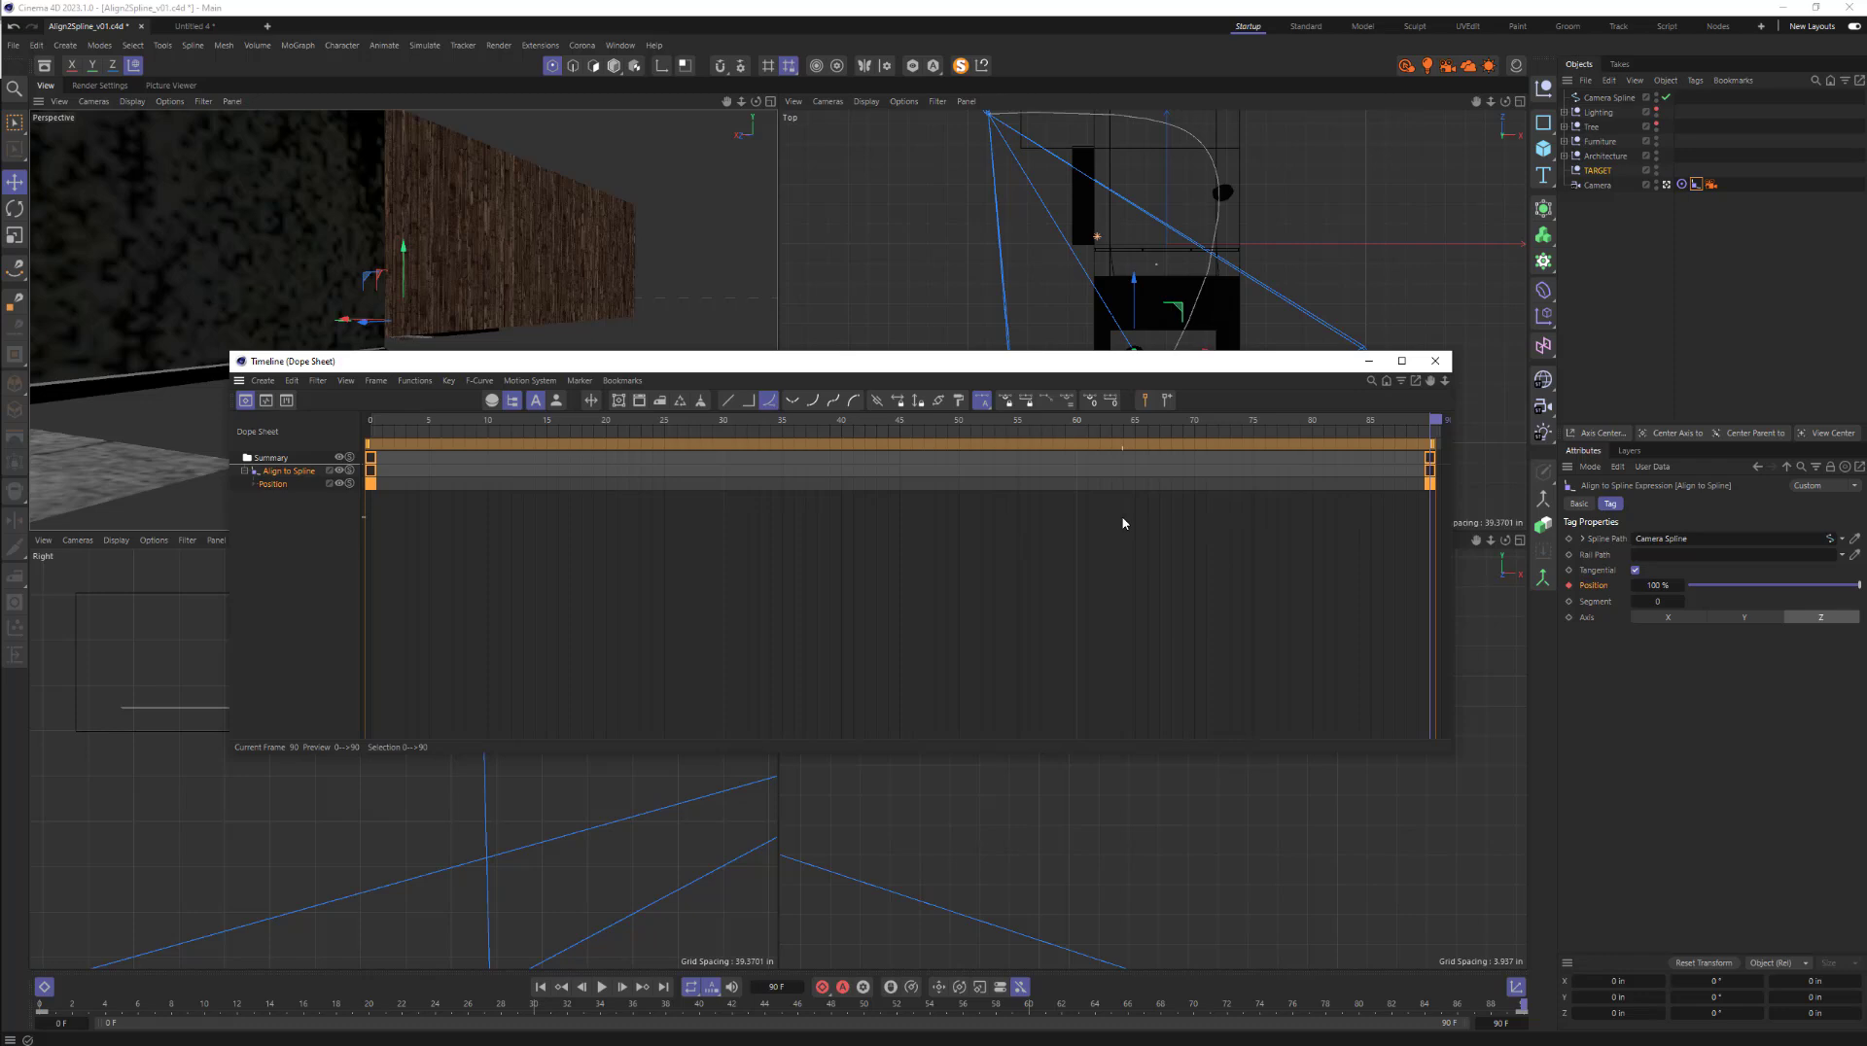
pyautogui.moveTo(1194, 369); pyautogui.dragTo(1104, 384)
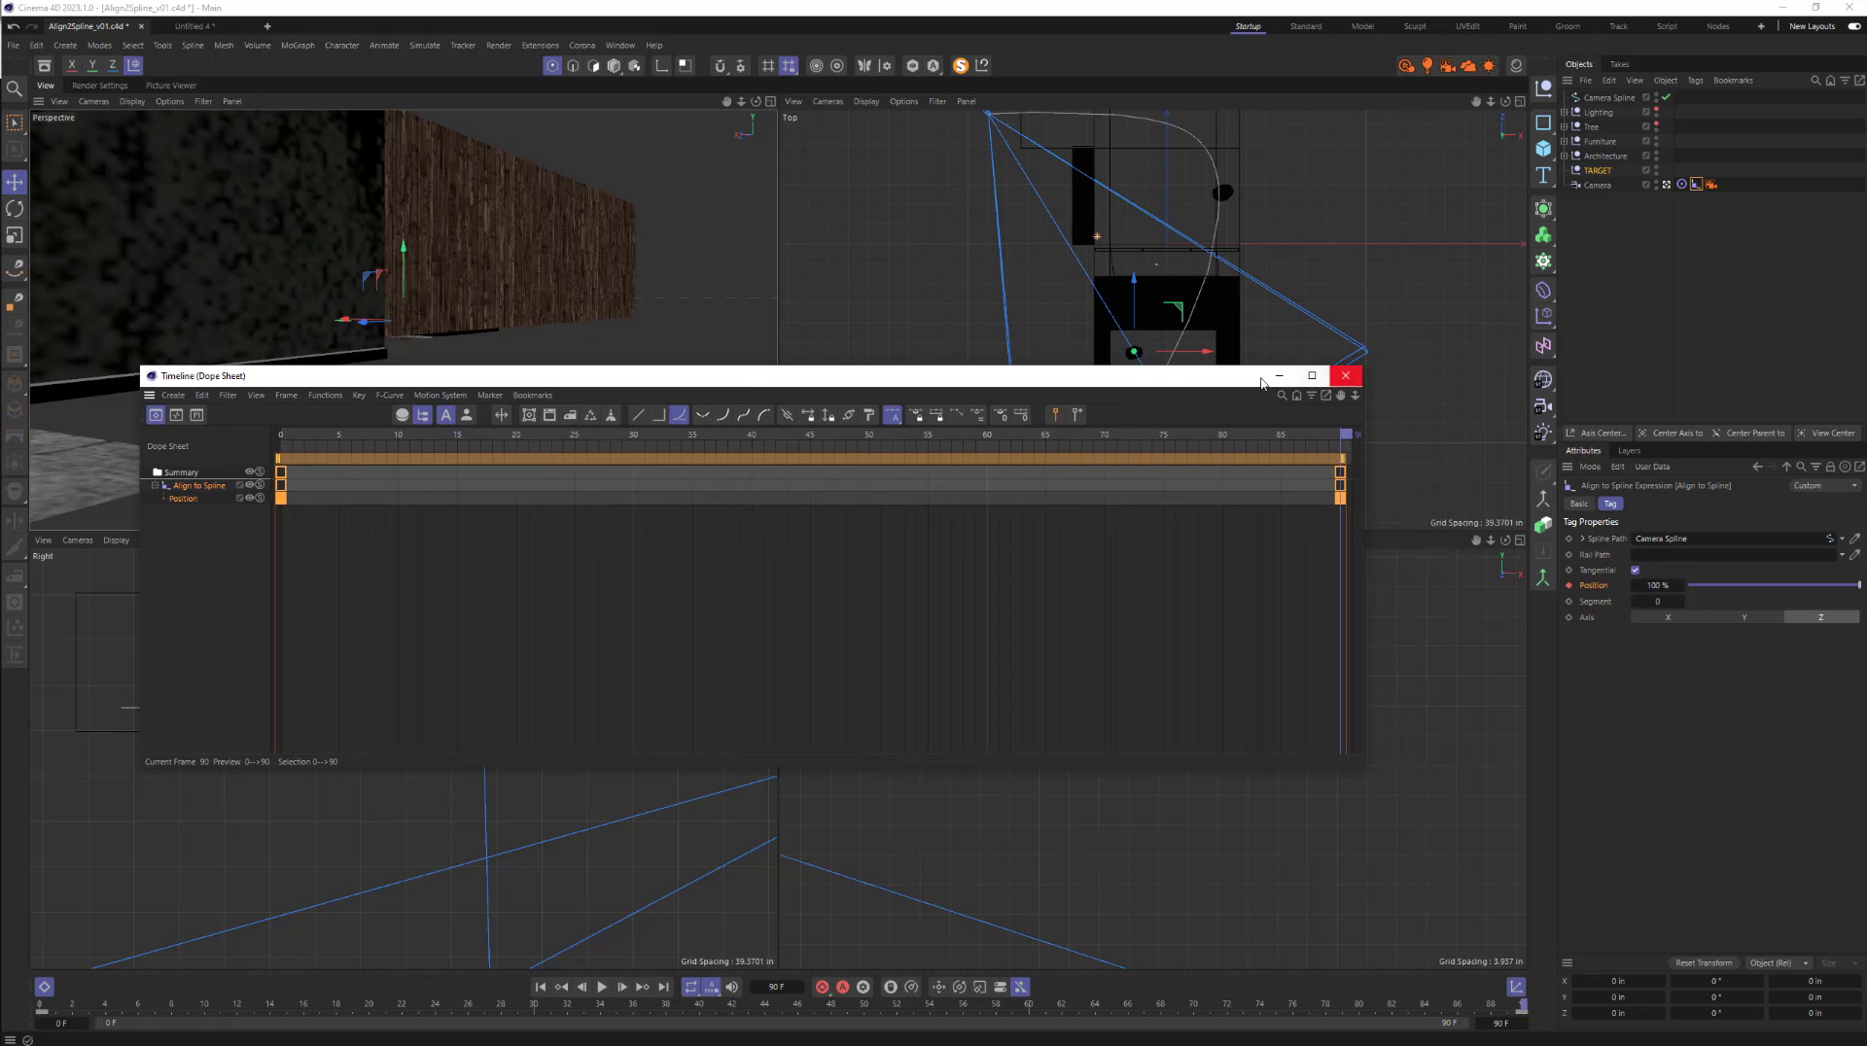
pyautogui.click(1345, 376)
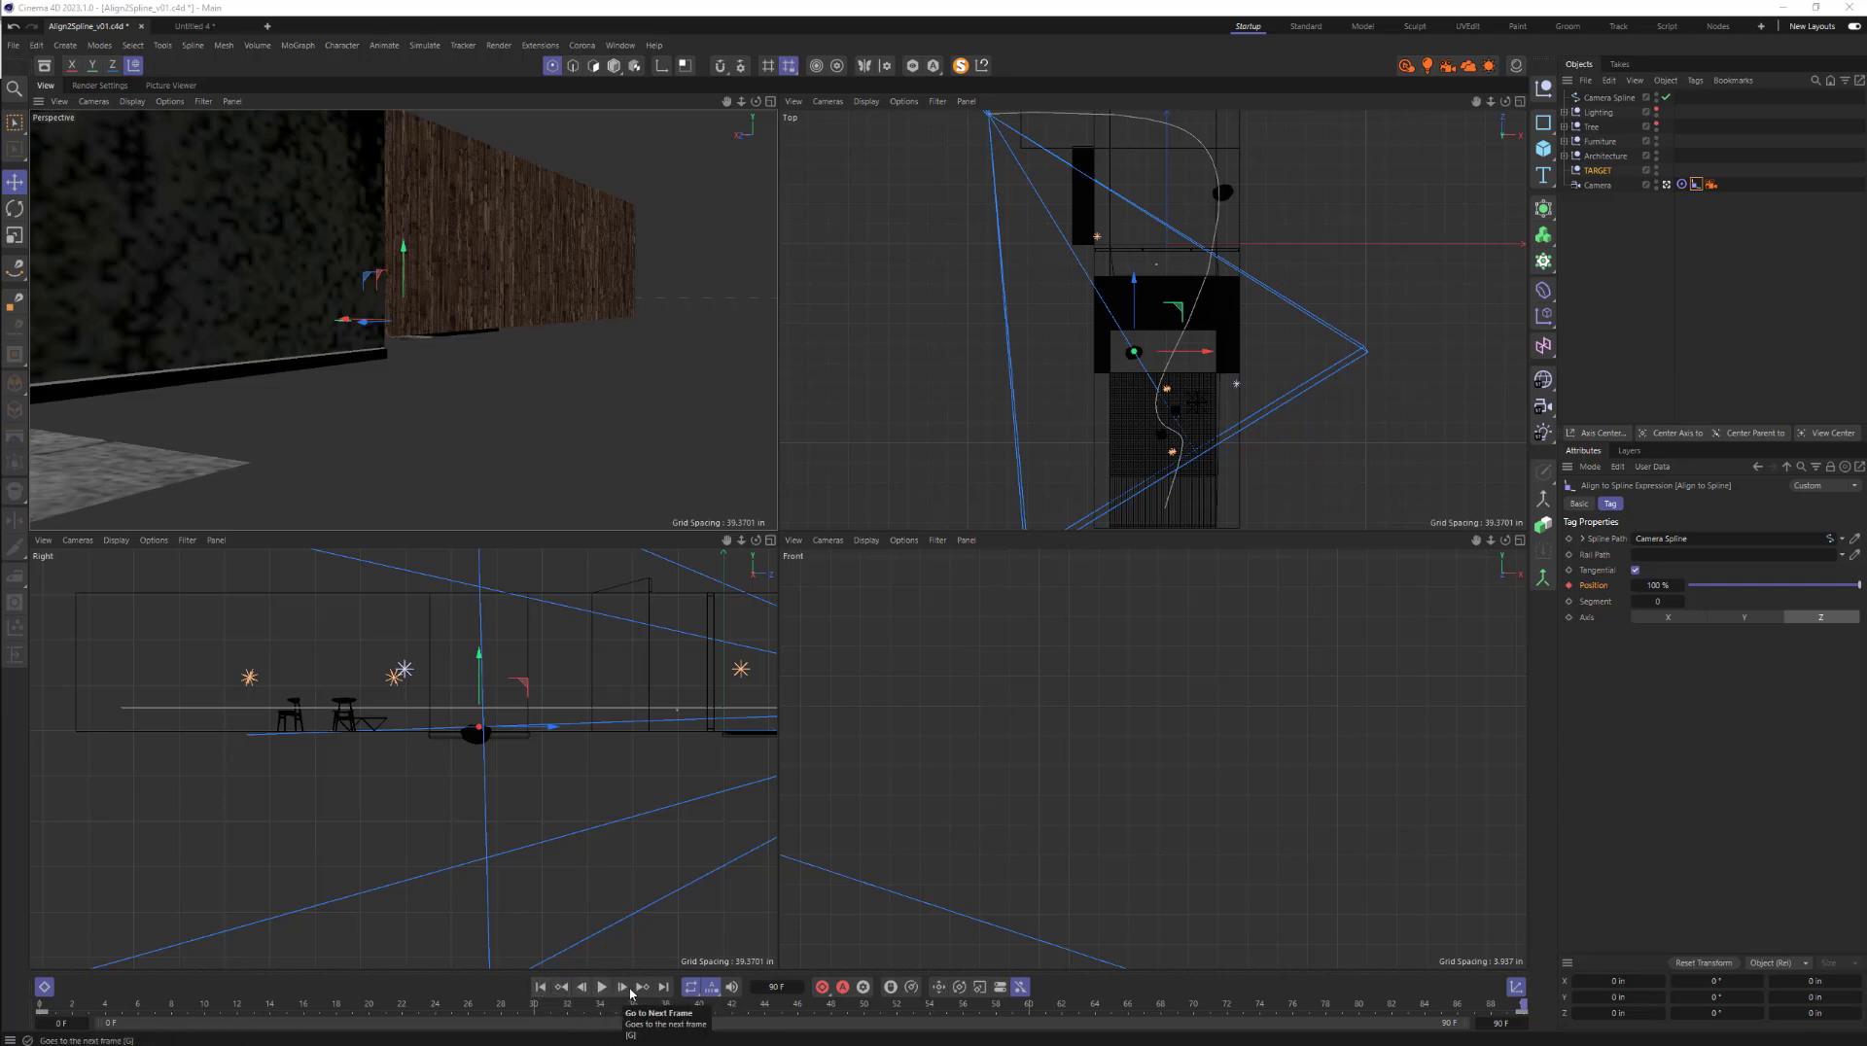
# - Play the animation from the first frame to check the speed of the camera move
pyautogui.click(543, 987)
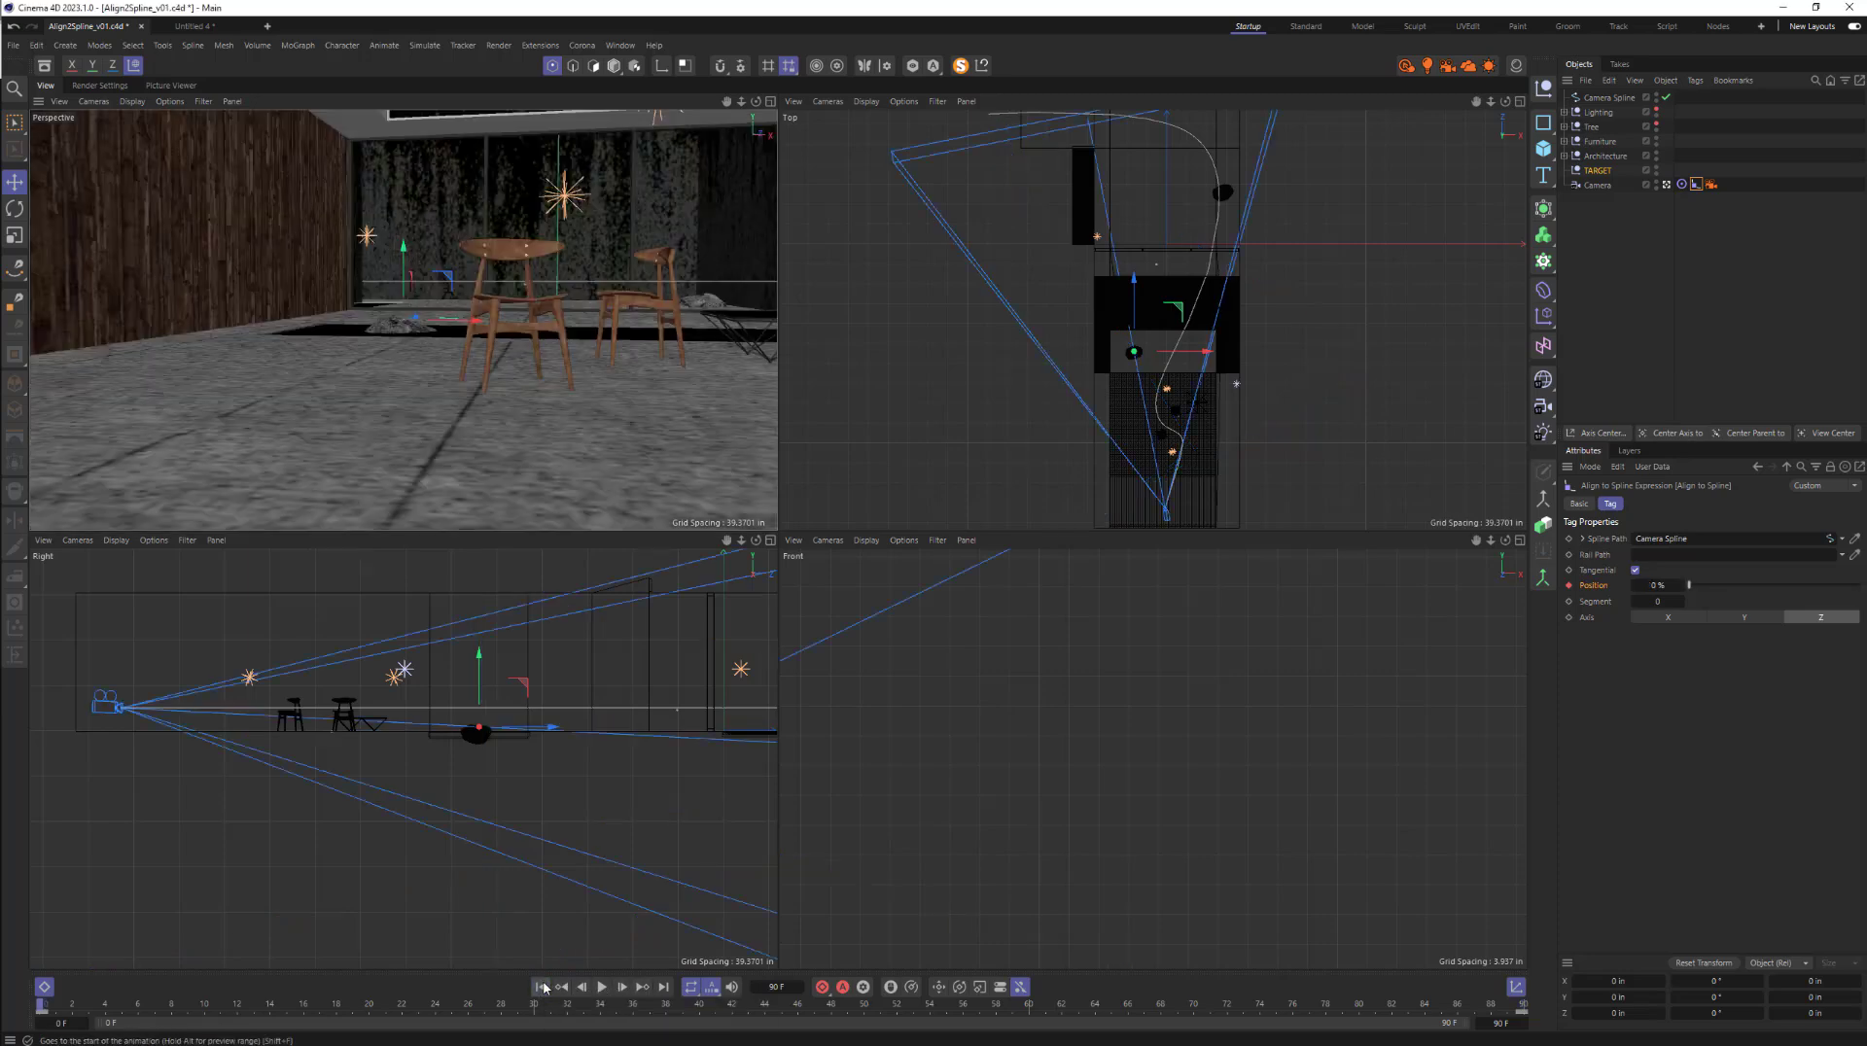
pyautogui.click(601, 988)
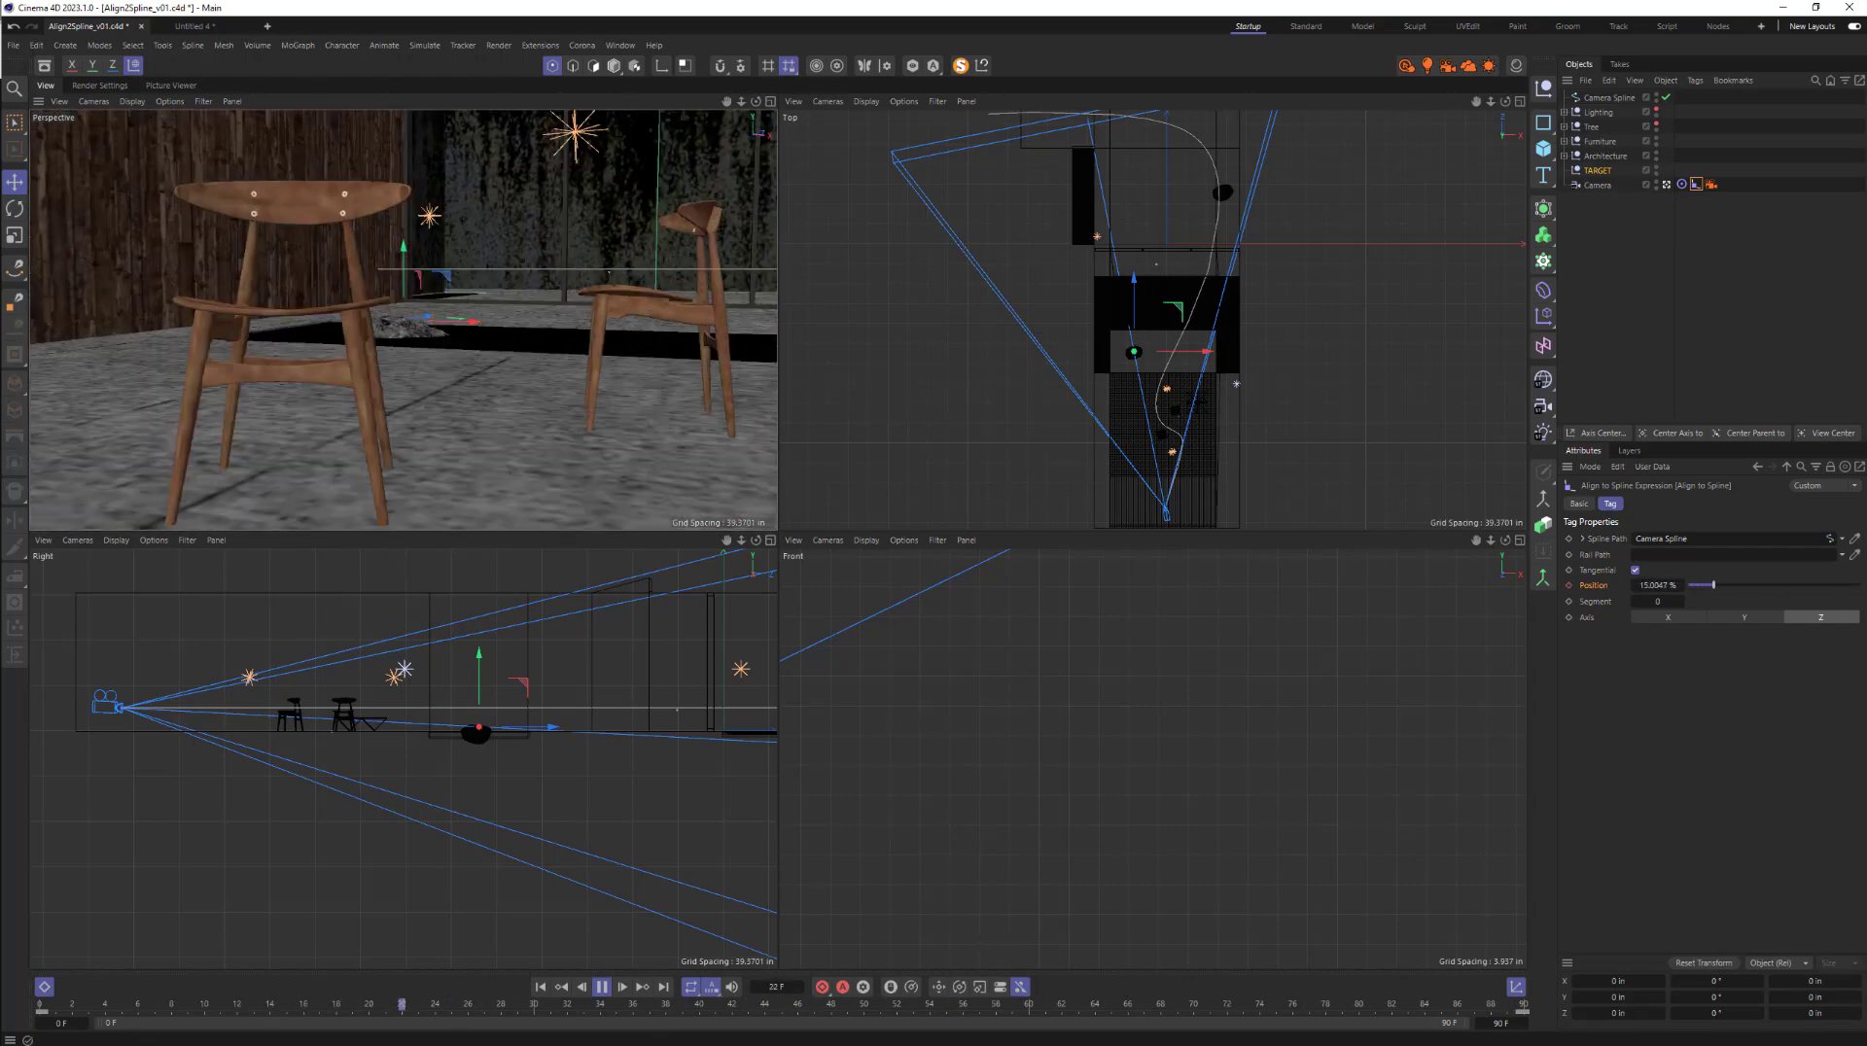
pyautogui.hotkey('shift', 'F3')
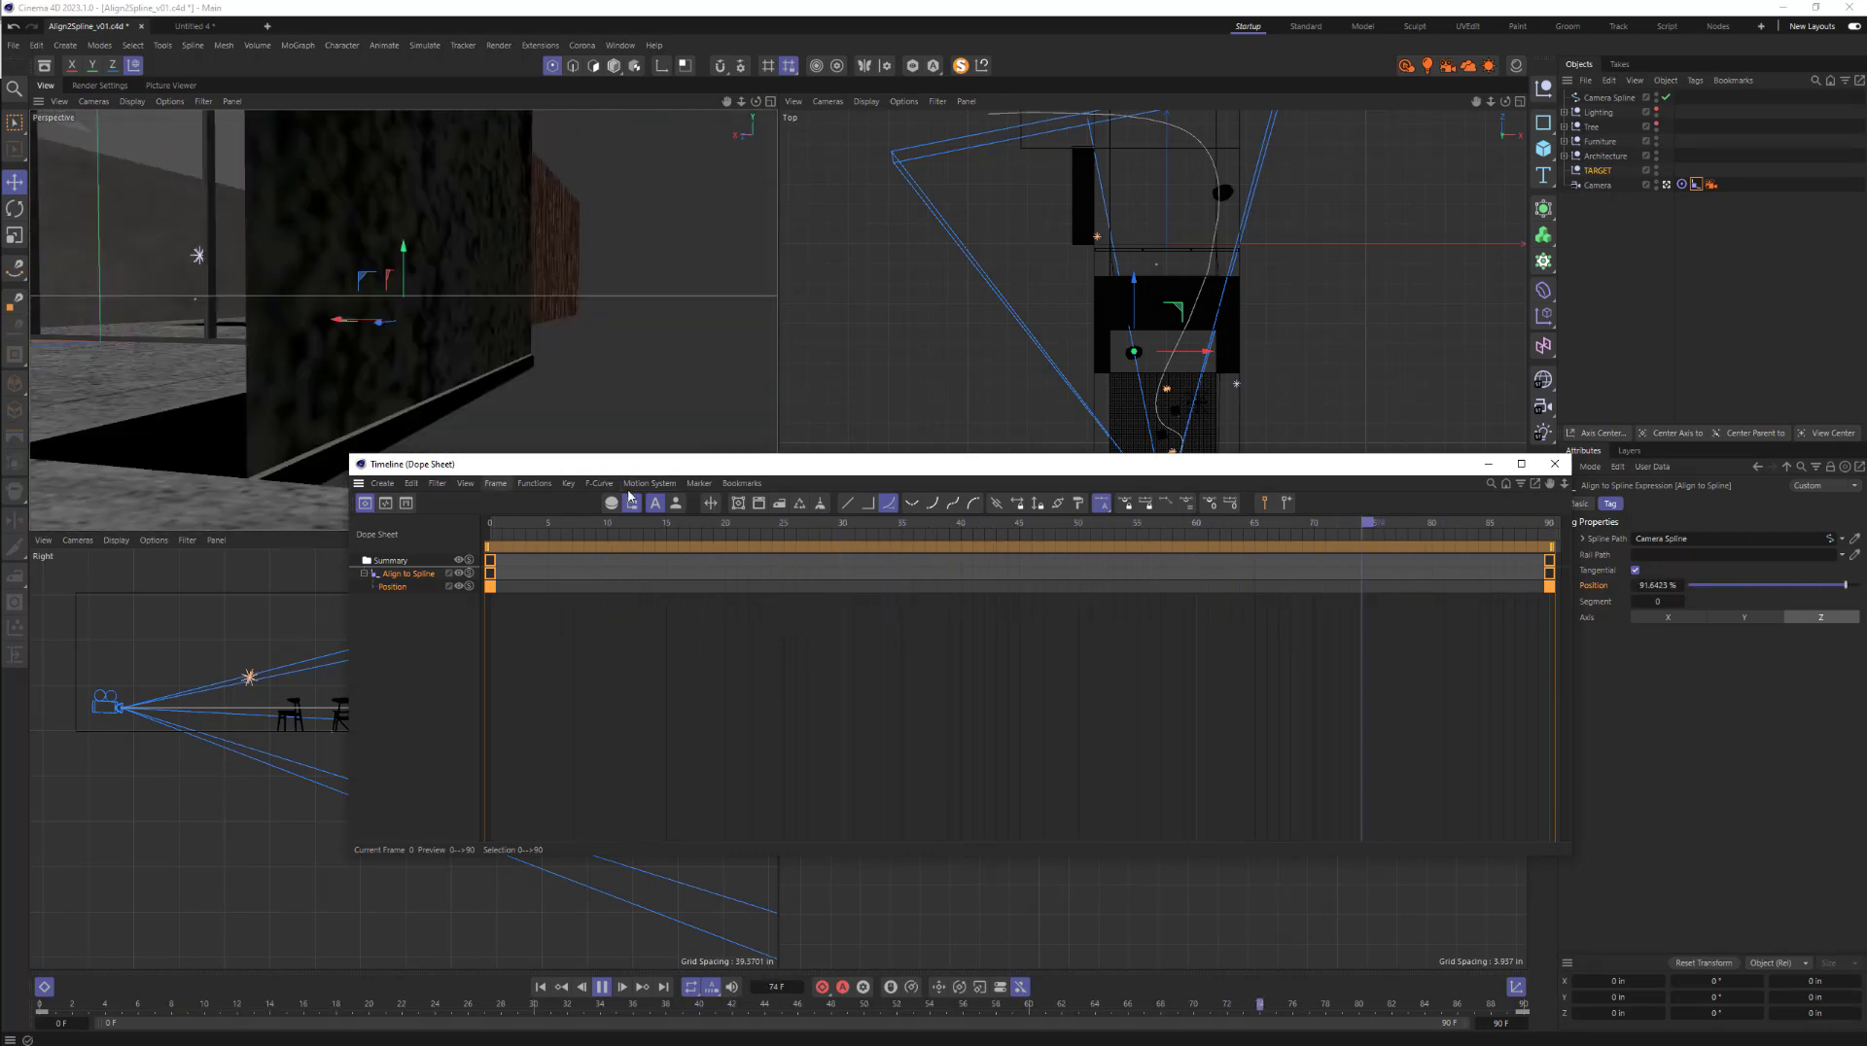
pyautogui.hotkey('shift', 'F3')
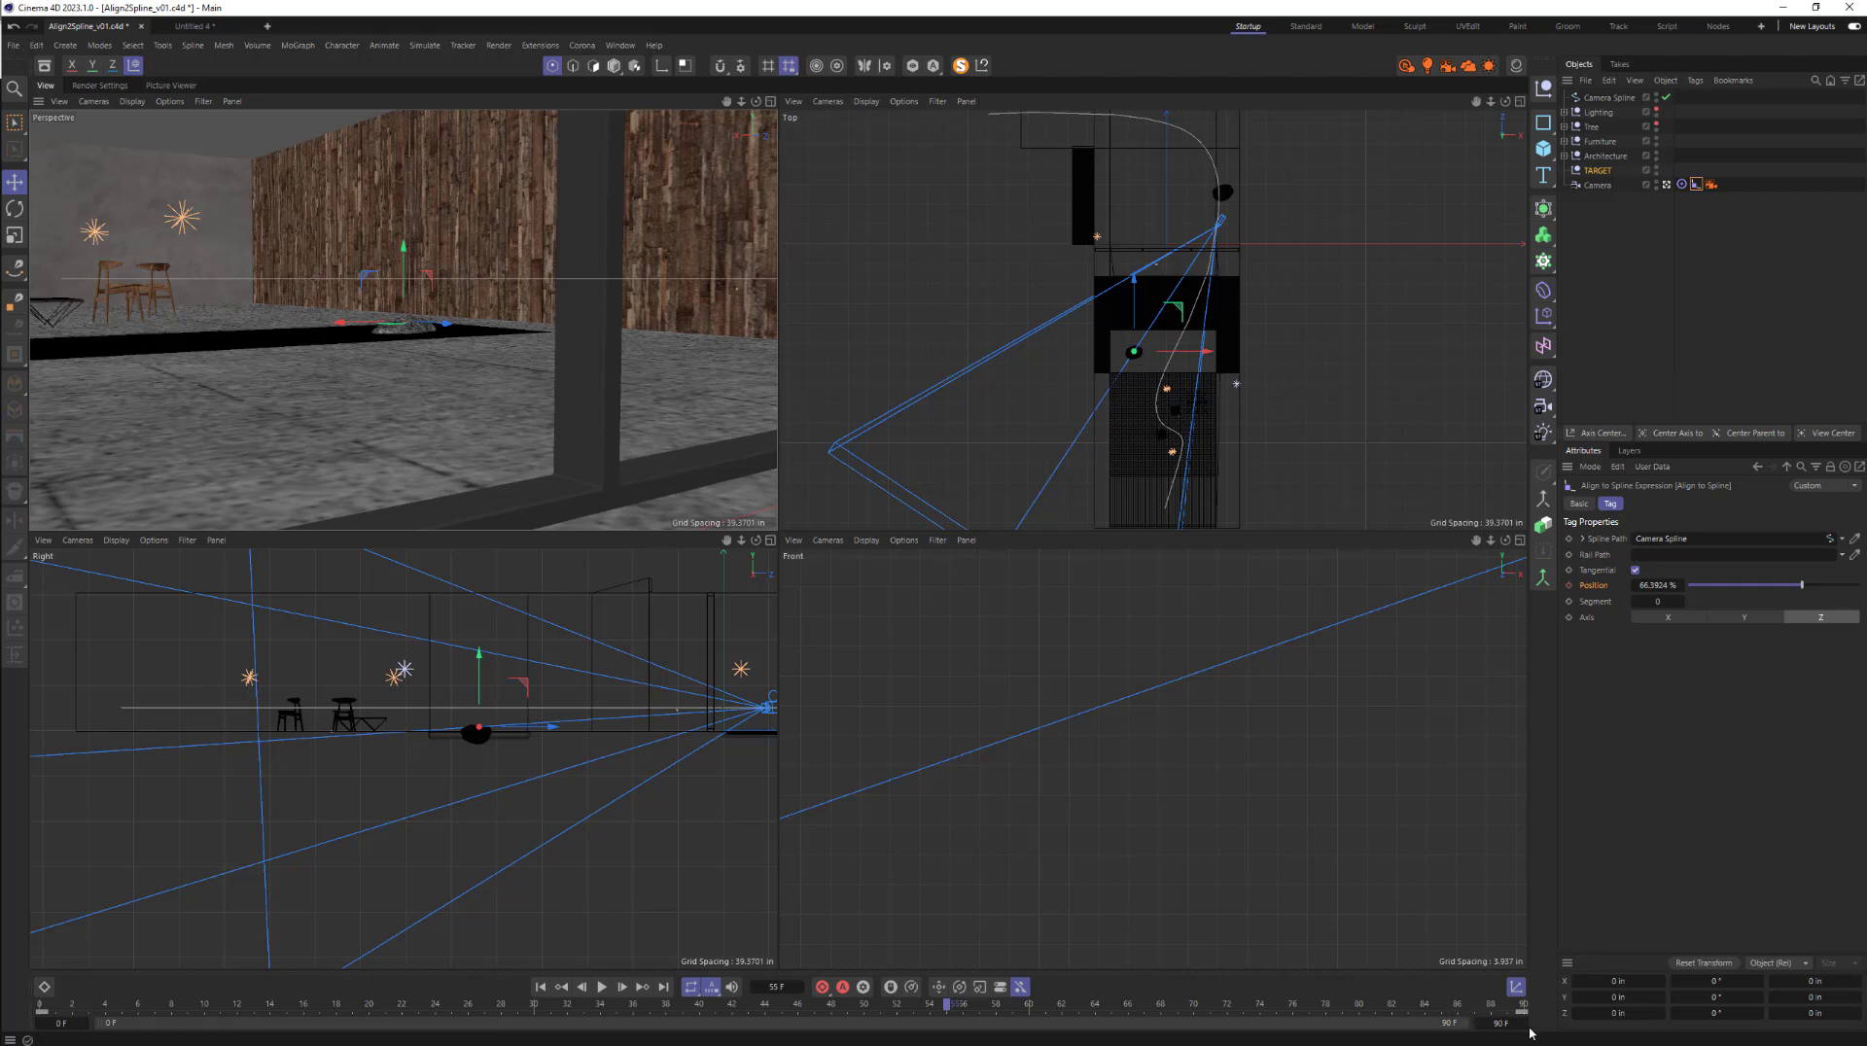
# - Extend the animation's end frame to 300
pyautogui.doubleClick(1498, 1024)
pyautogui.write('300')
pyautogui.press('Return')
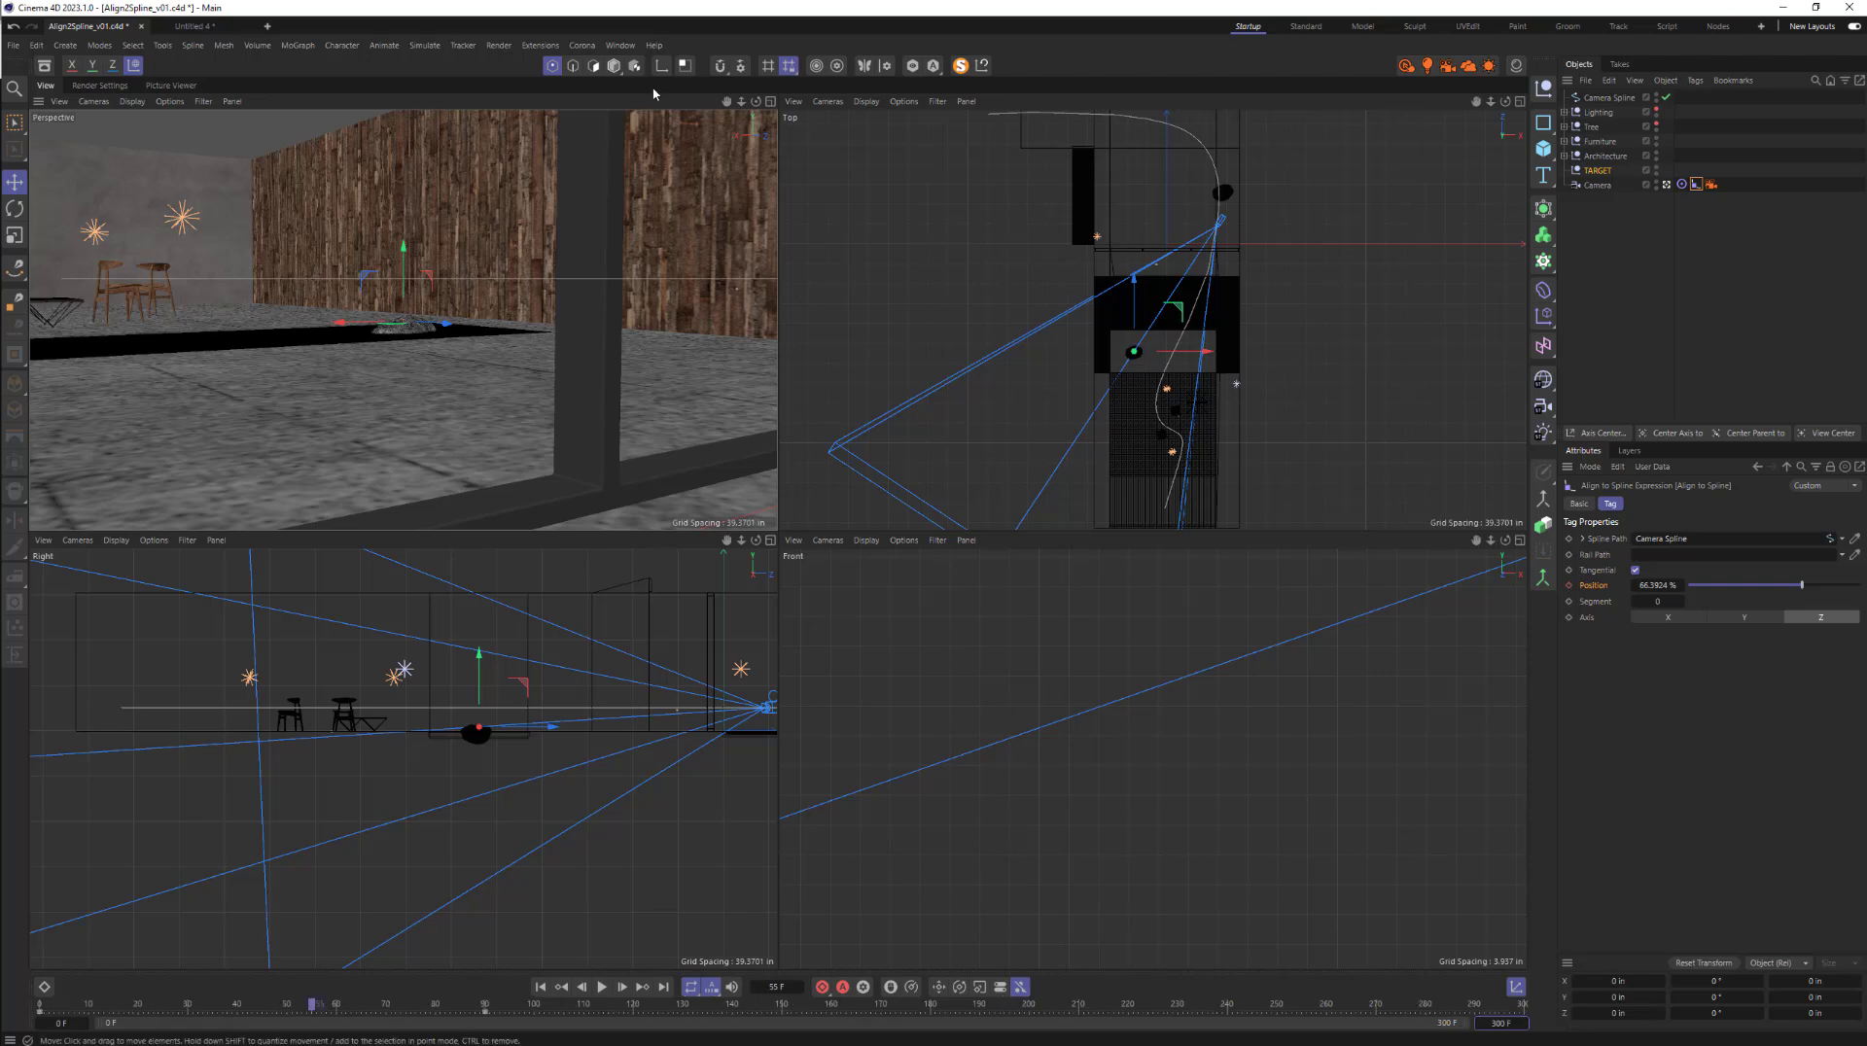
# - In the Dope Sheet, move the final Align to Spline Position keyframe out to about frame 217
pyautogui.click(620, 45)
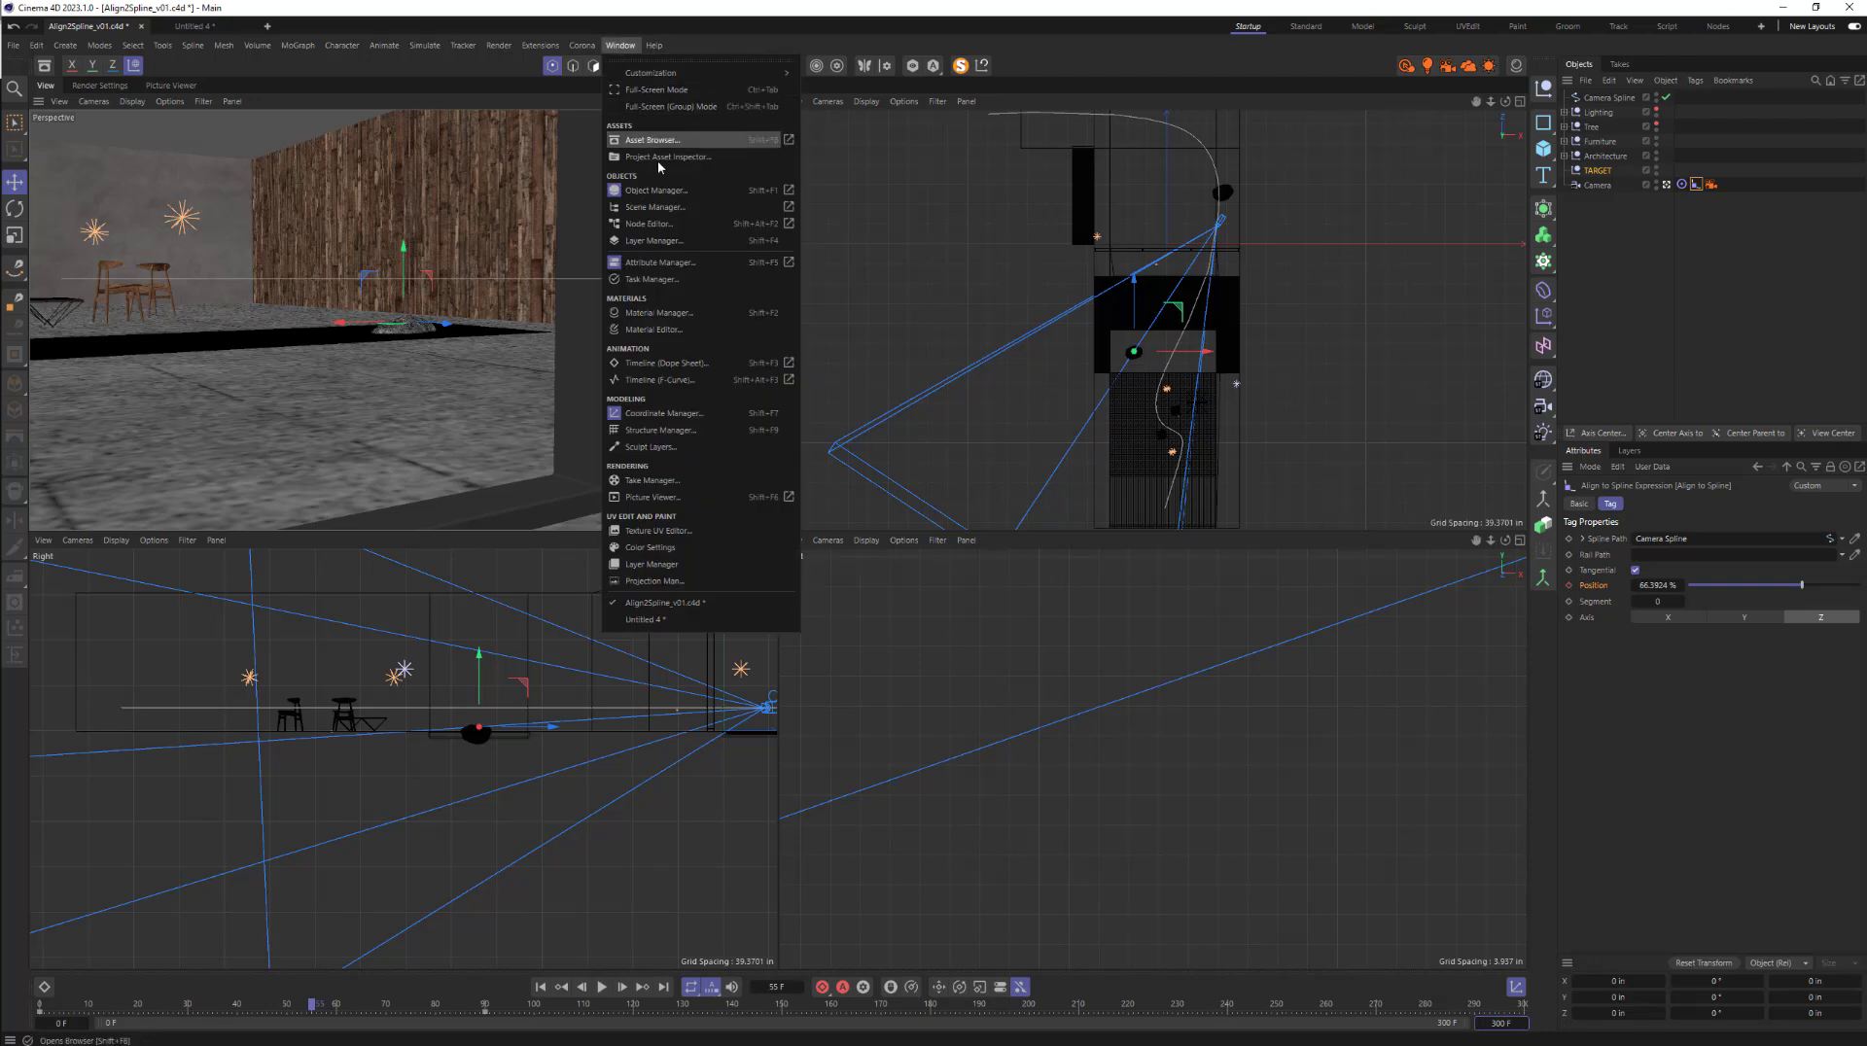
pyautogui.click(671, 366)
pyautogui.moveTo(927, 352); pyautogui.dragTo(1103, 360)
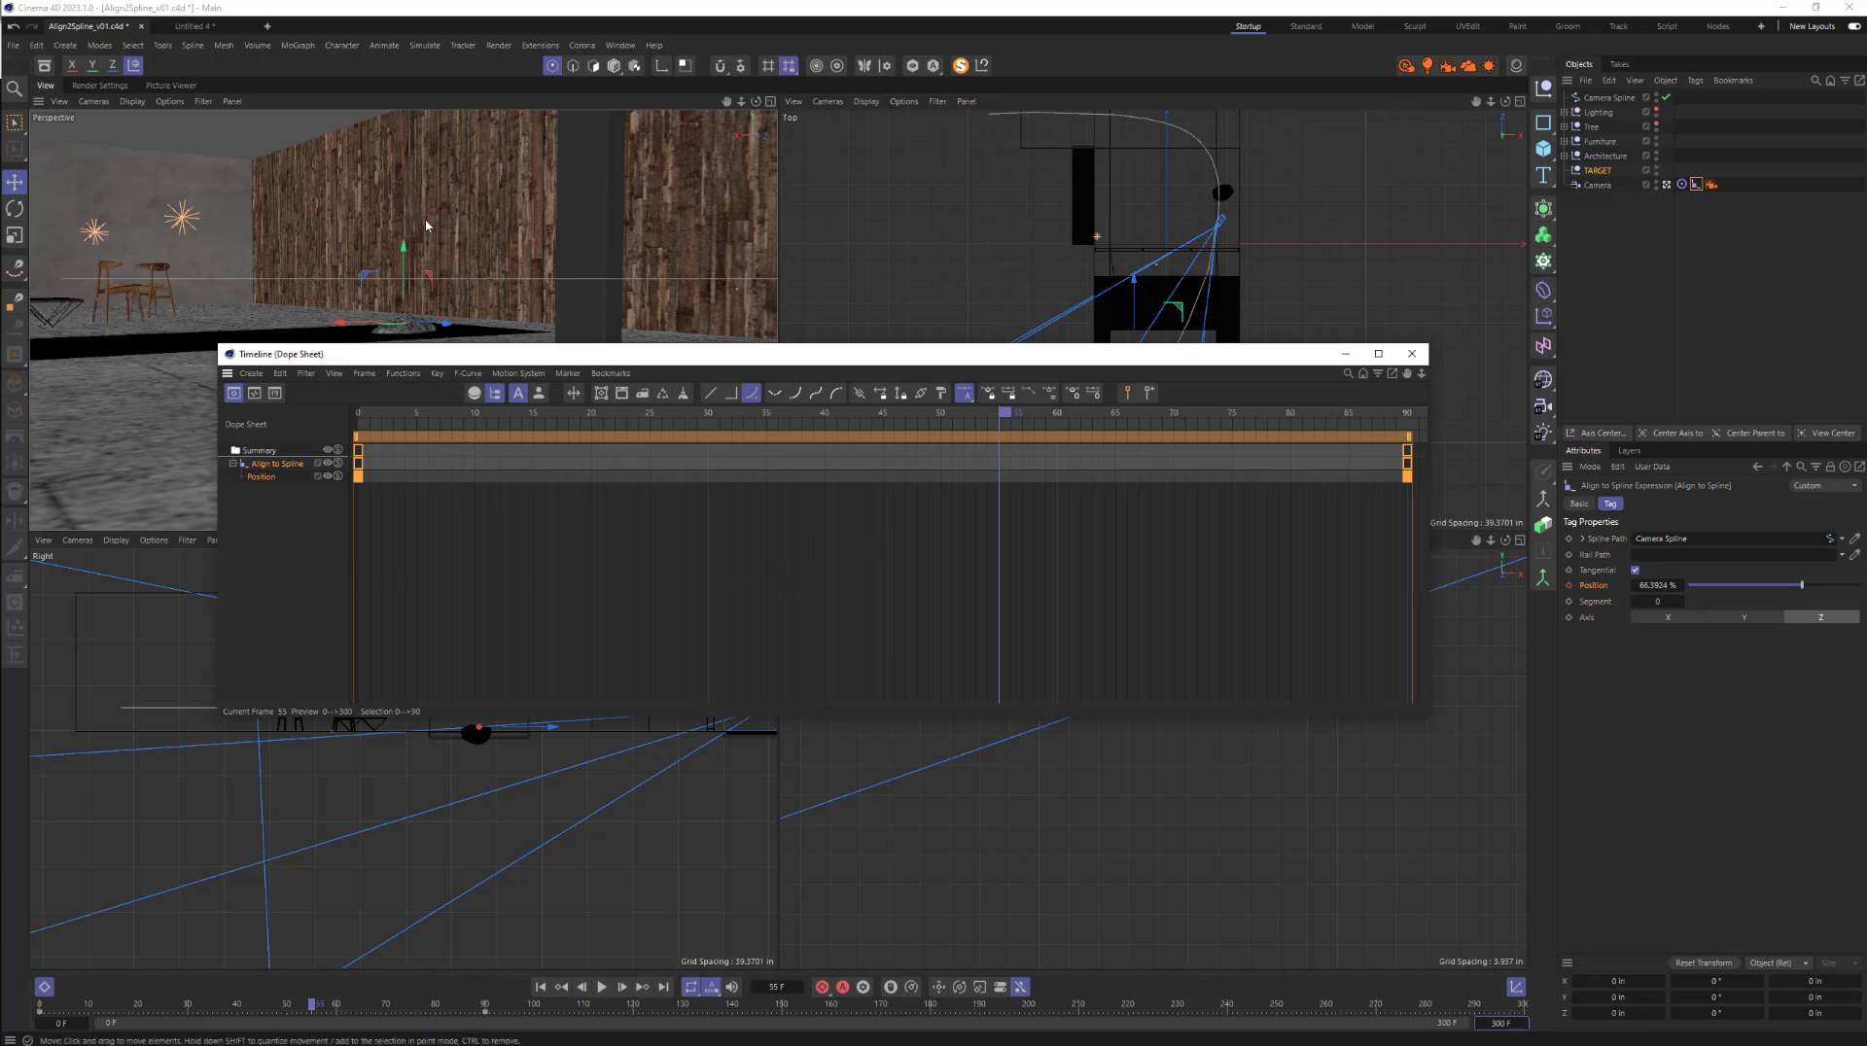
pyautogui.moveTo(791, 569)
pyautogui.keyDown('alt'); pyautogui.mouseDown(button='middle')
pyautogui.moveTo(758, 568)
pyautogui.moveTo(927, 564)
pyautogui.moveTo(826, 560)
pyautogui.mouseUp(button='middle'); pyautogui.keyUp('alt')
pyautogui.keyDown('alt'); pyautogui.moveTo(826, 560); pyautogui.dragTo(617, 560, button='right'); pyautogui.keyUp('alt')
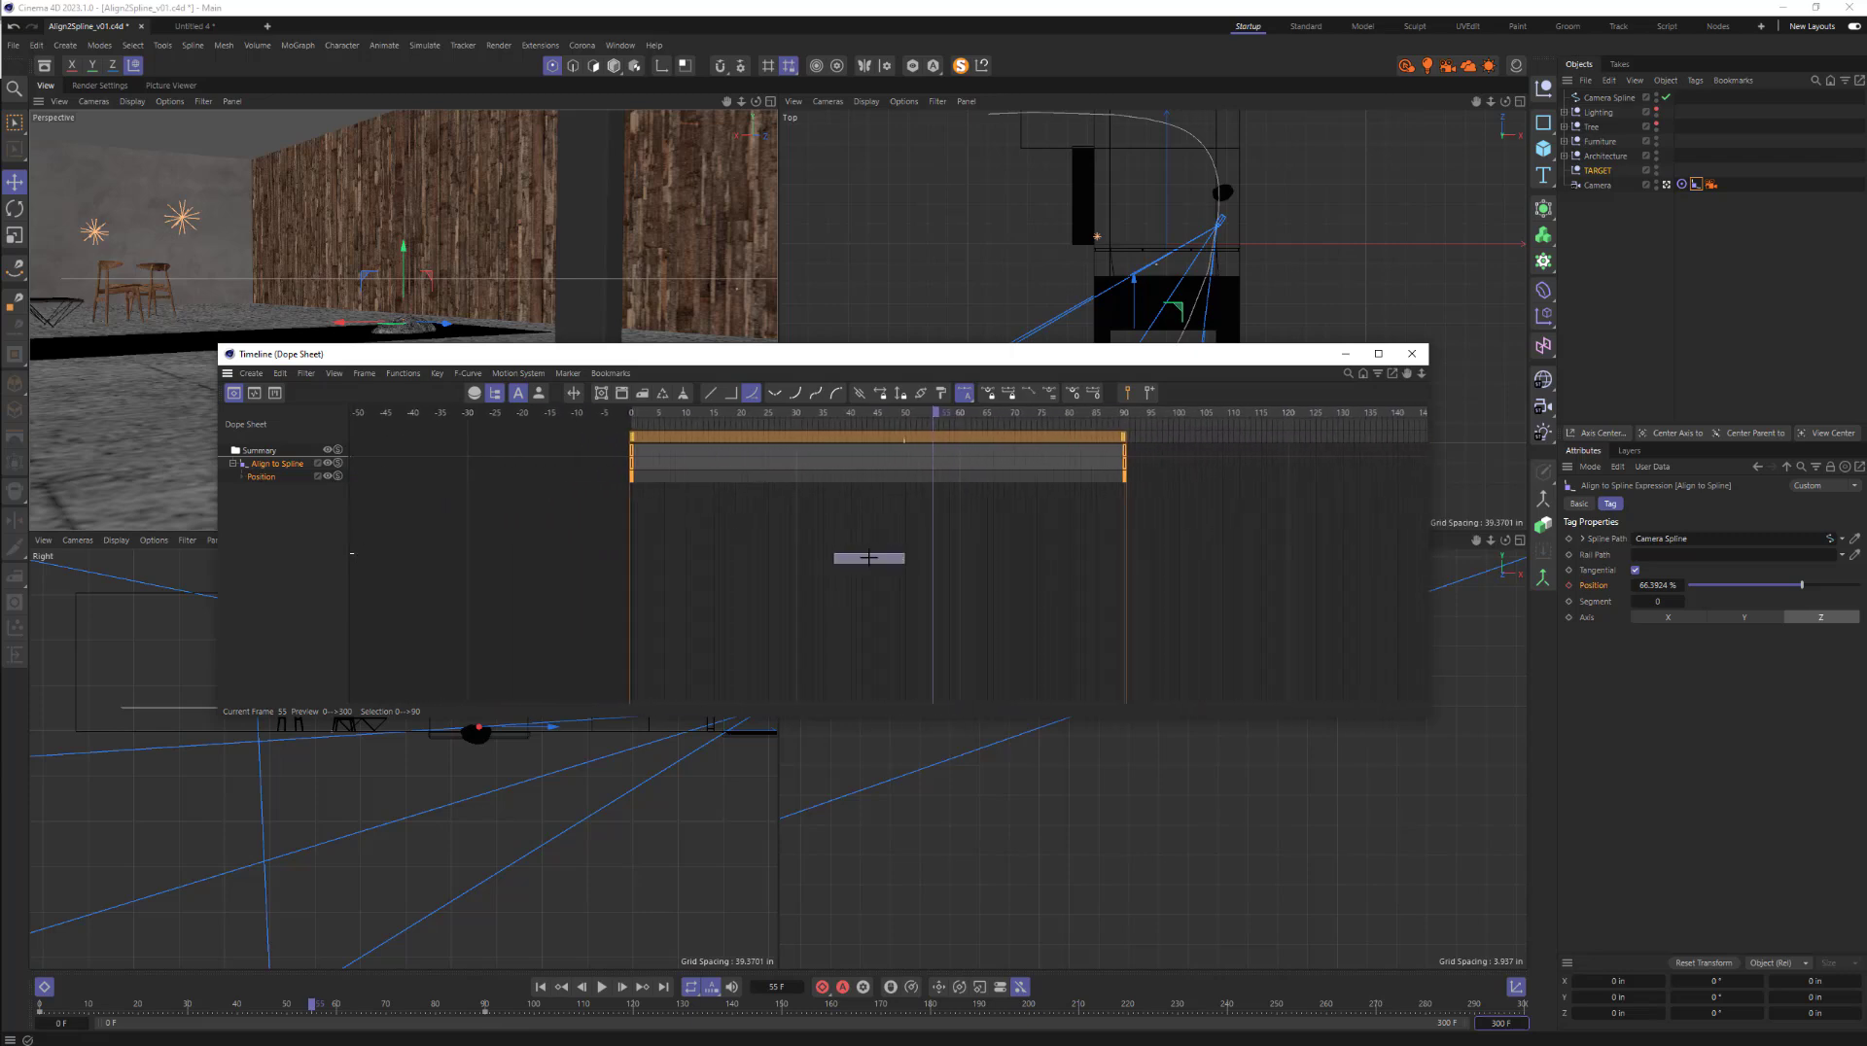
pyautogui.click(885, 560)
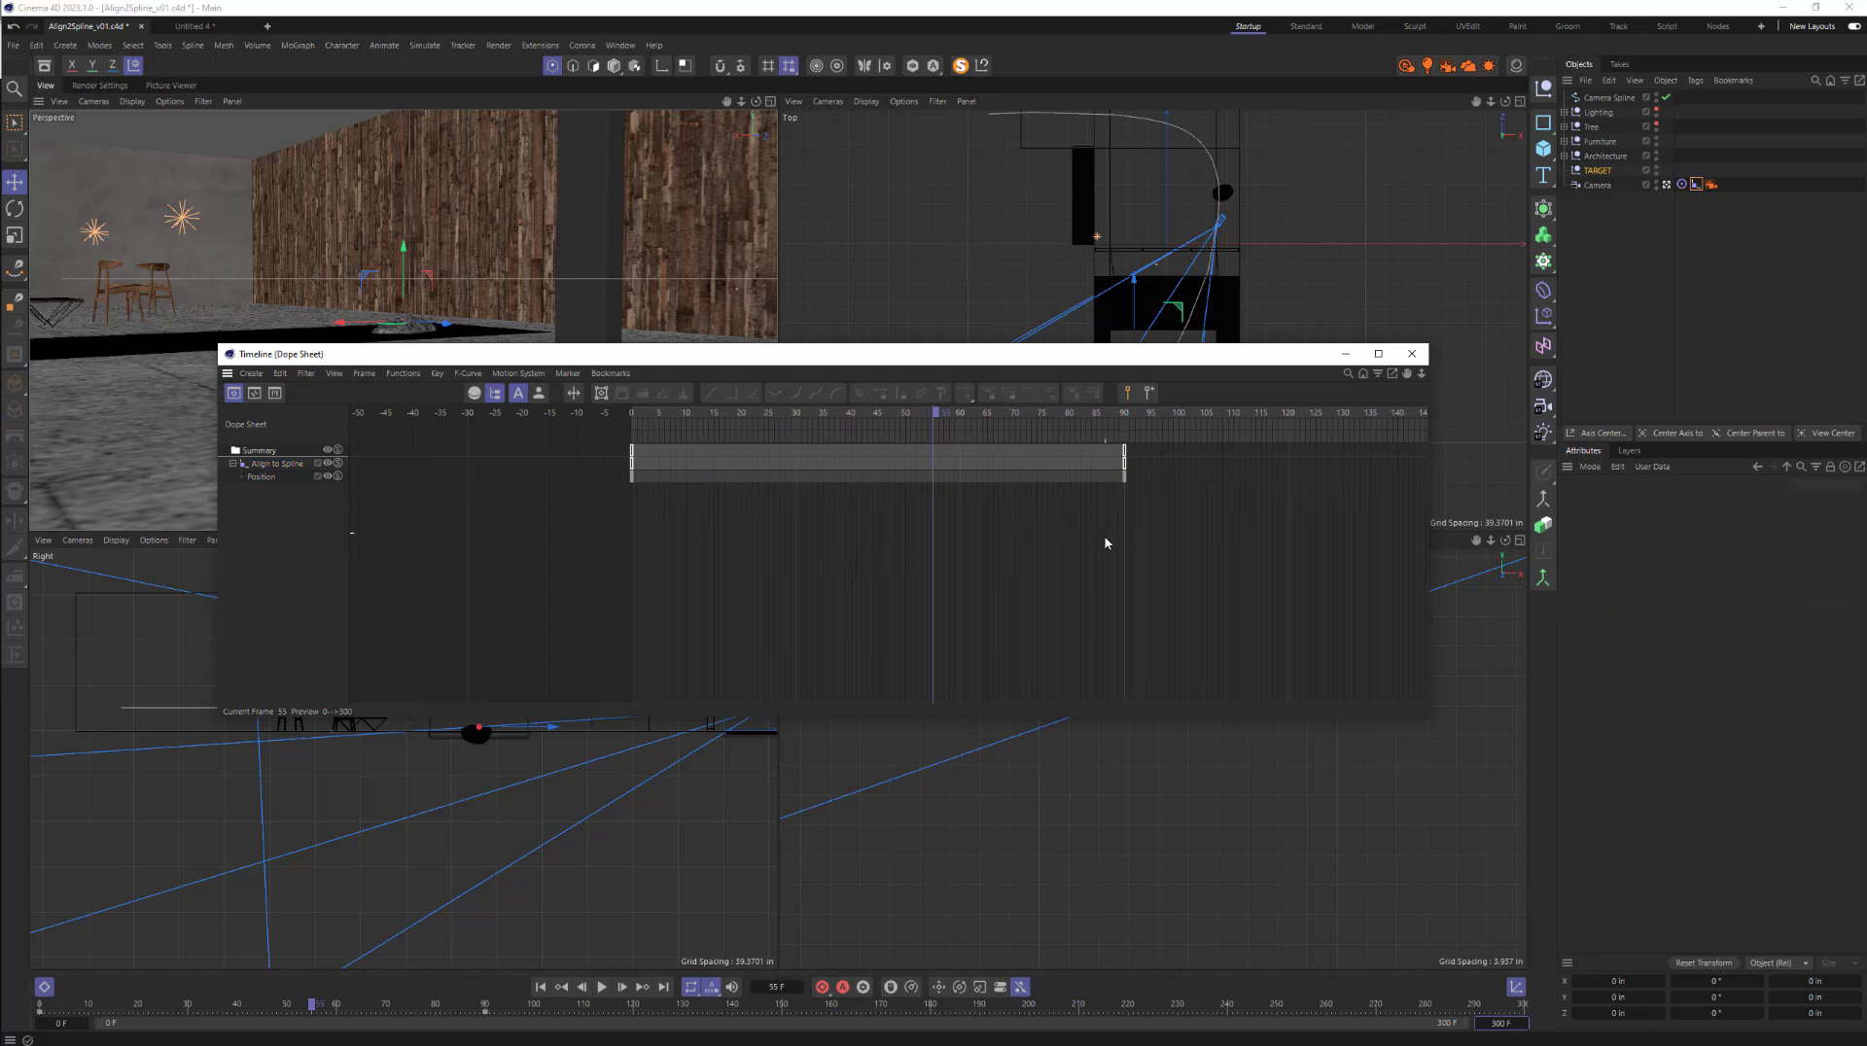
pyautogui.keyDown('alt'); pyautogui.moveTo(1147, 539); pyautogui.dragTo(940, 540, button='middle'); pyautogui.keyUp('alt')
pyautogui.keyDown('alt'); pyautogui.moveTo(1094, 543); pyautogui.dragTo(938, 543, button='right'); pyautogui.keyUp('alt')
pyautogui.keyDown('alt'); pyautogui.moveTo(1237, 522); pyautogui.dragTo(967, 522, button='middle'); pyautogui.keyUp('alt')
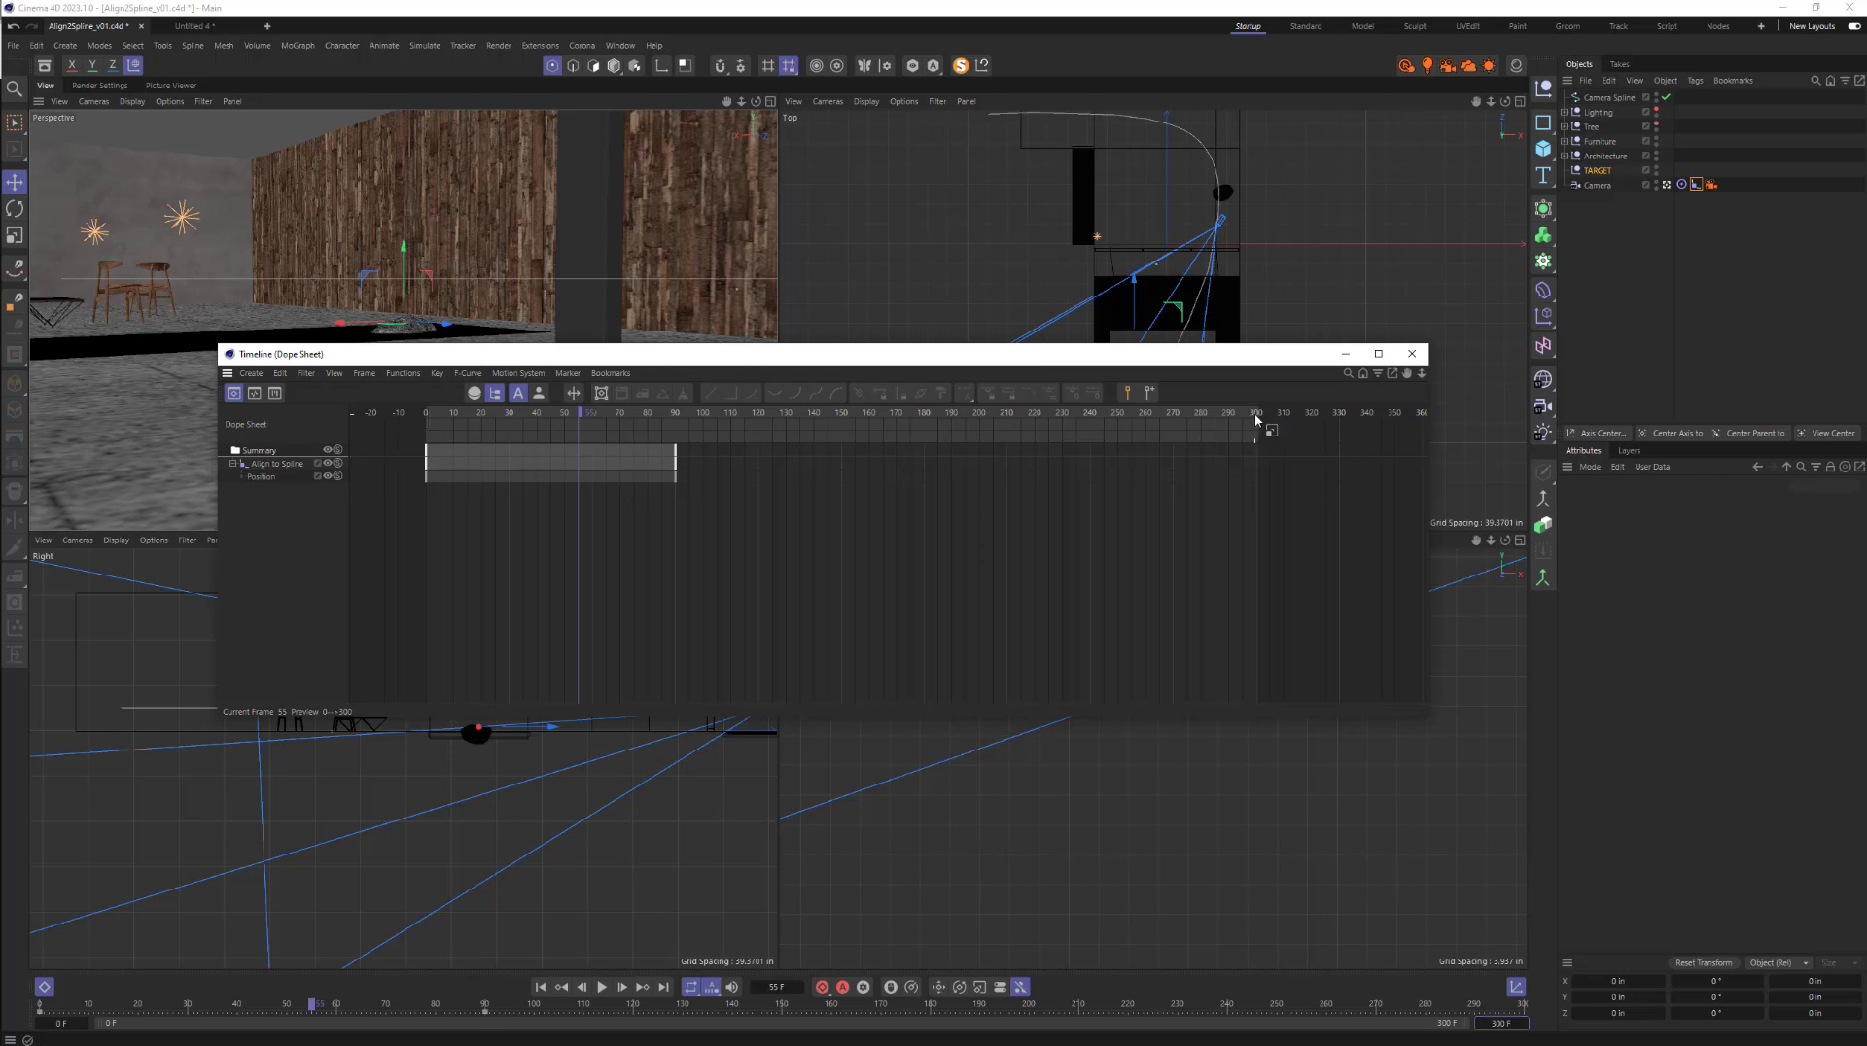
pyautogui.moveTo(806, 575); pyautogui.dragTo(626, 436)
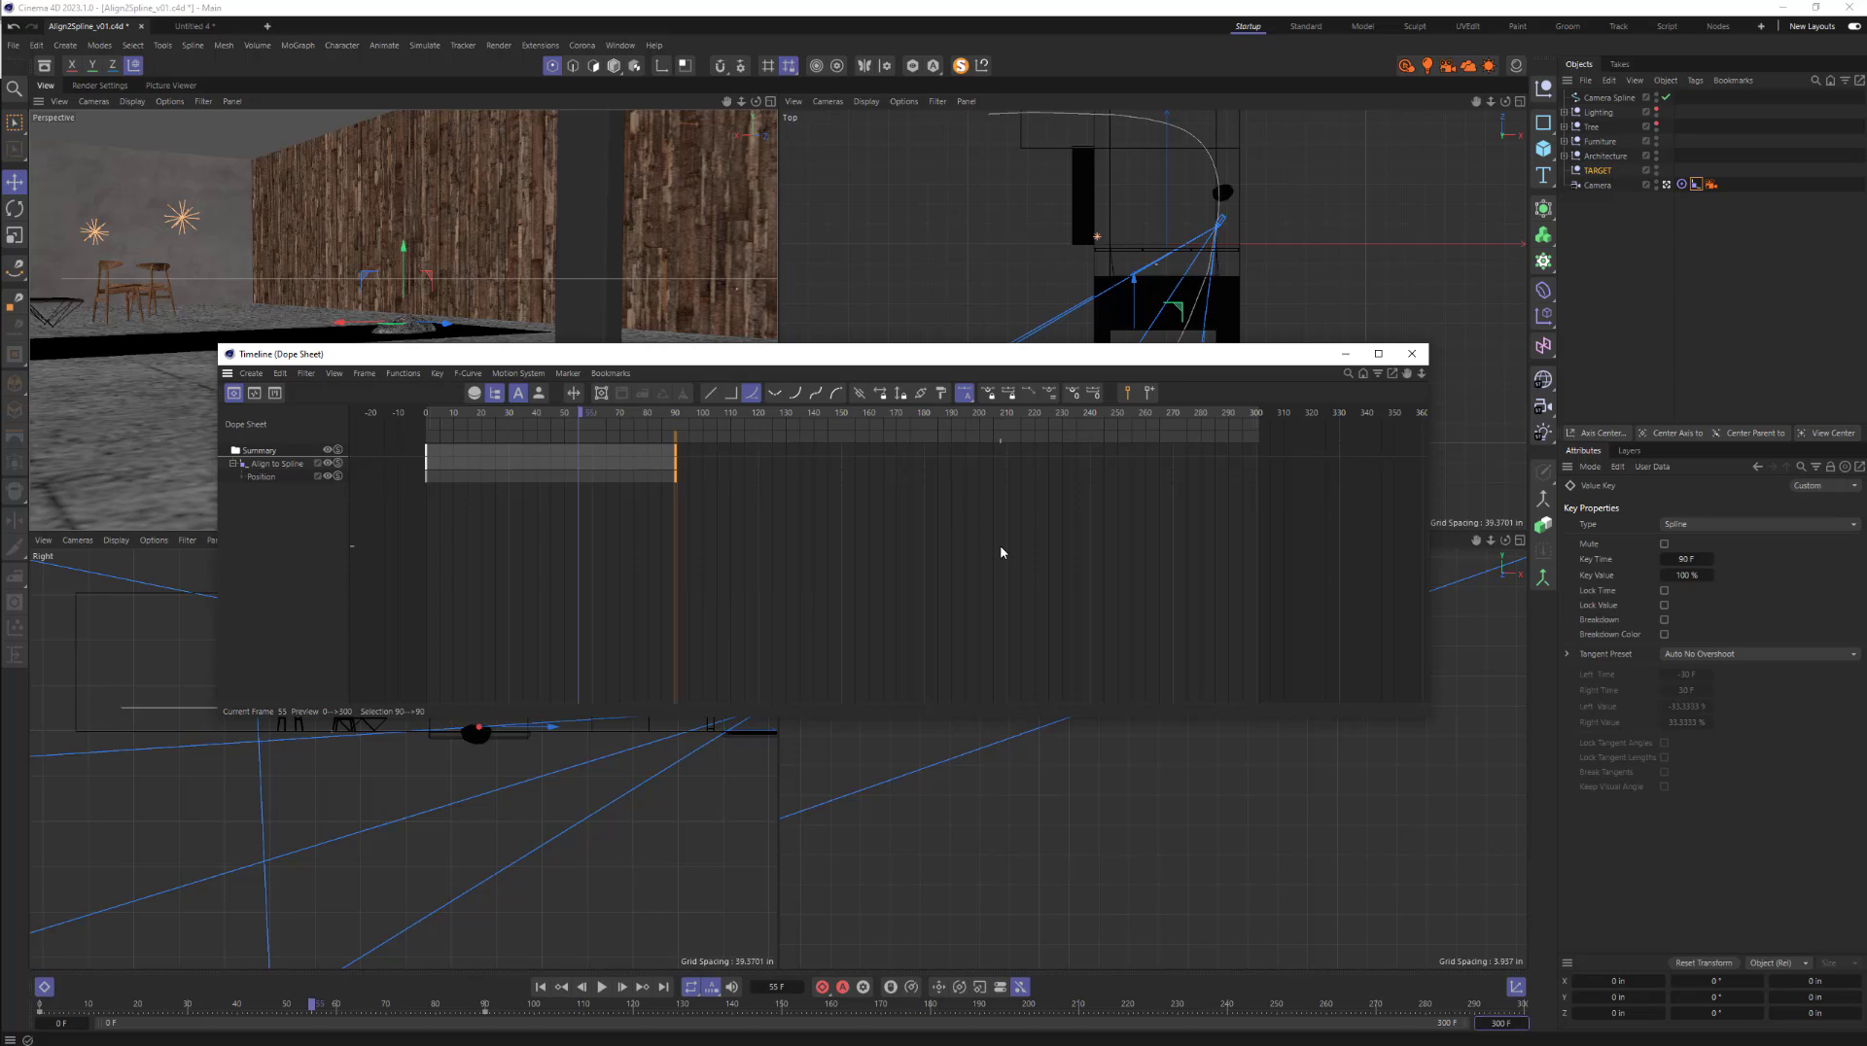
pyautogui.moveTo(677, 453); pyautogui.dragTo(1027, 467)
# - Move the final Align to Spline Position keyframe to frame 300 and close the Dope Sheet
pyautogui.moveTo(507, 547); pyautogui.dragTo(428, 459)
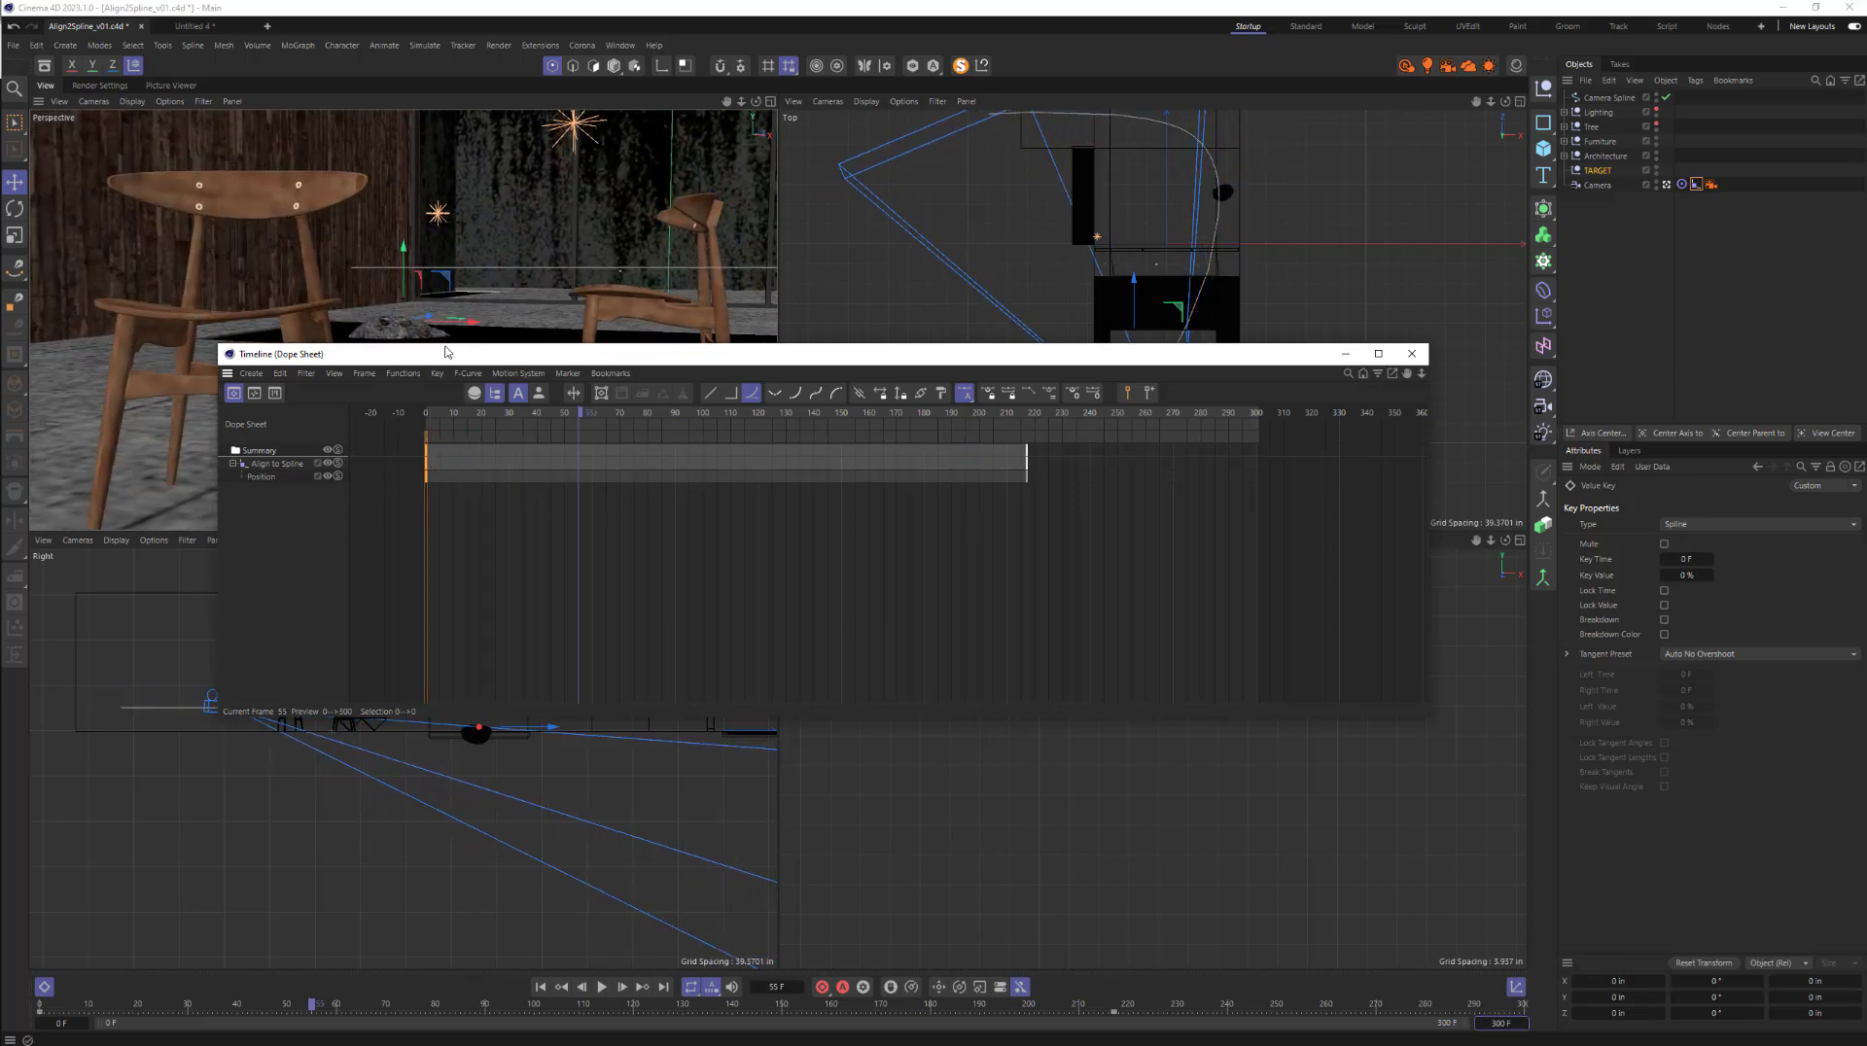
pyautogui.moveTo(1112, 516); pyautogui.dragTo(1001, 429)
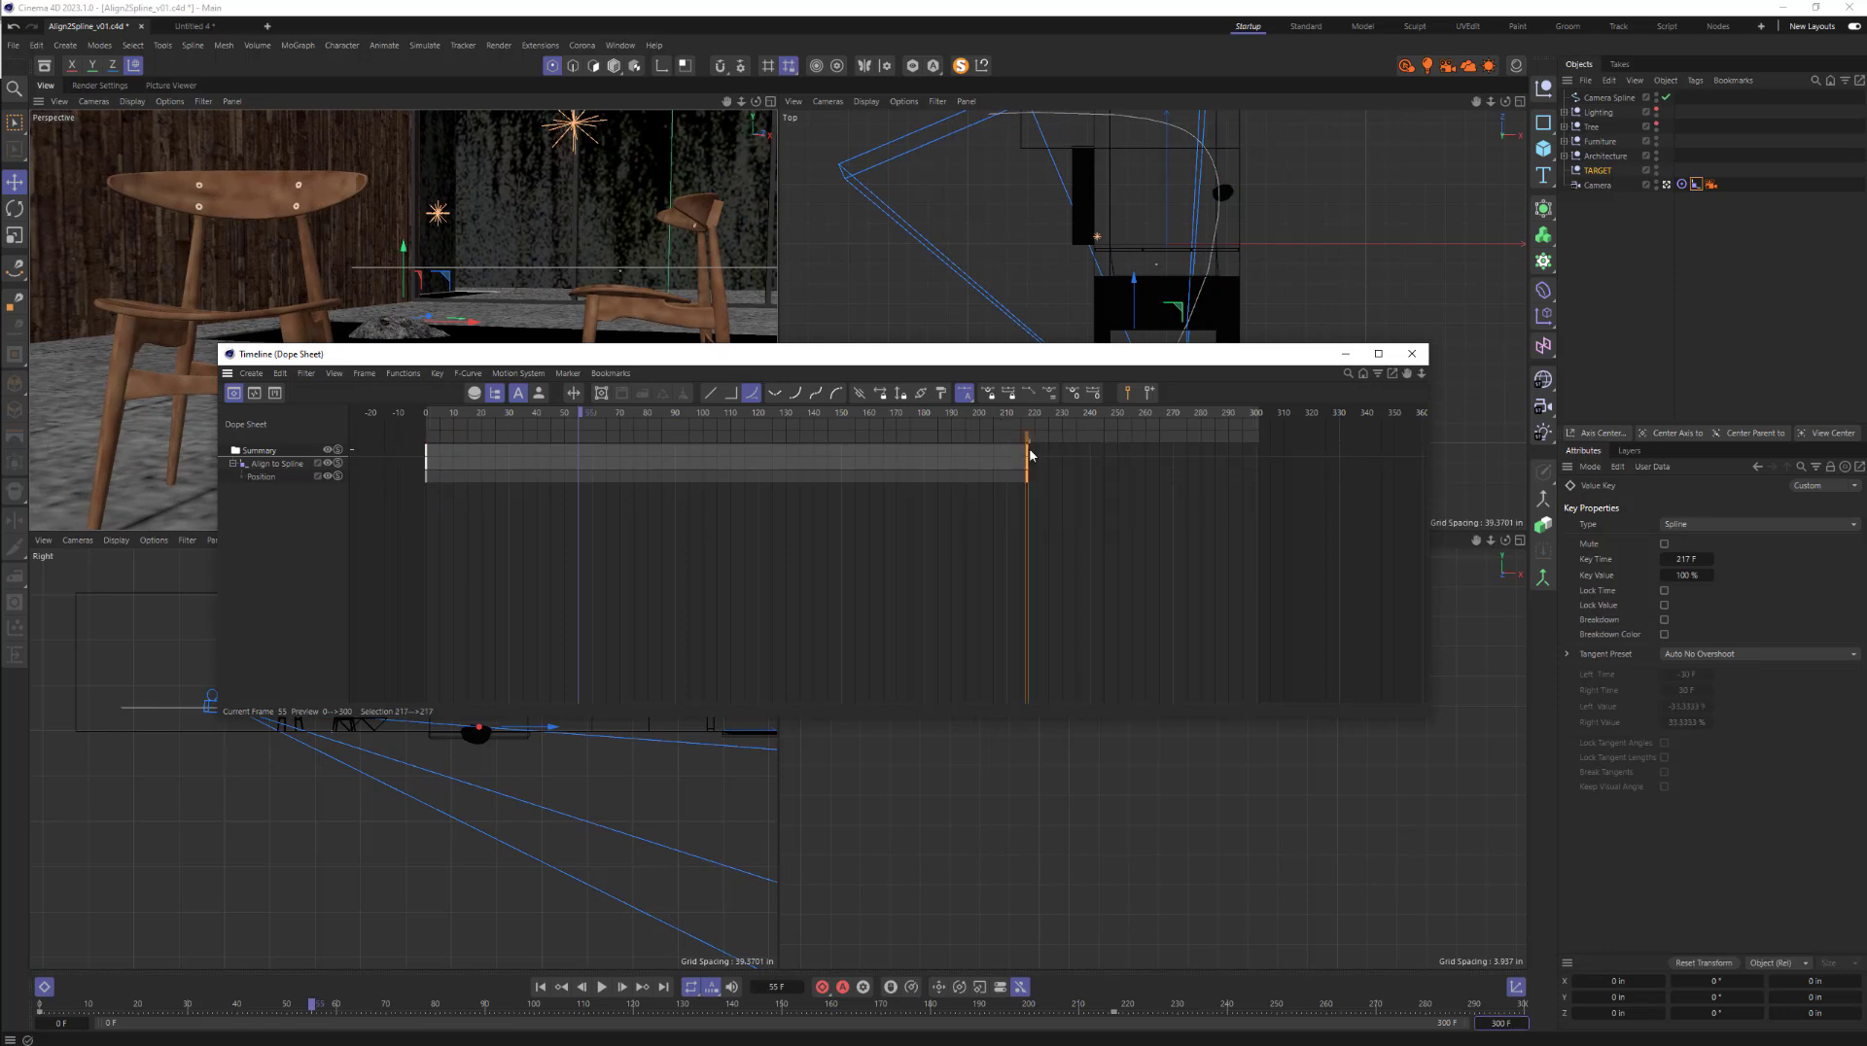
pyautogui.click(1056, 506)
pyautogui.moveTo(1061, 526); pyautogui.dragTo(1009, 433)
pyautogui.click(1041, 467)
pyautogui.moveTo(1079, 534); pyautogui.dragTo(1258, 474)
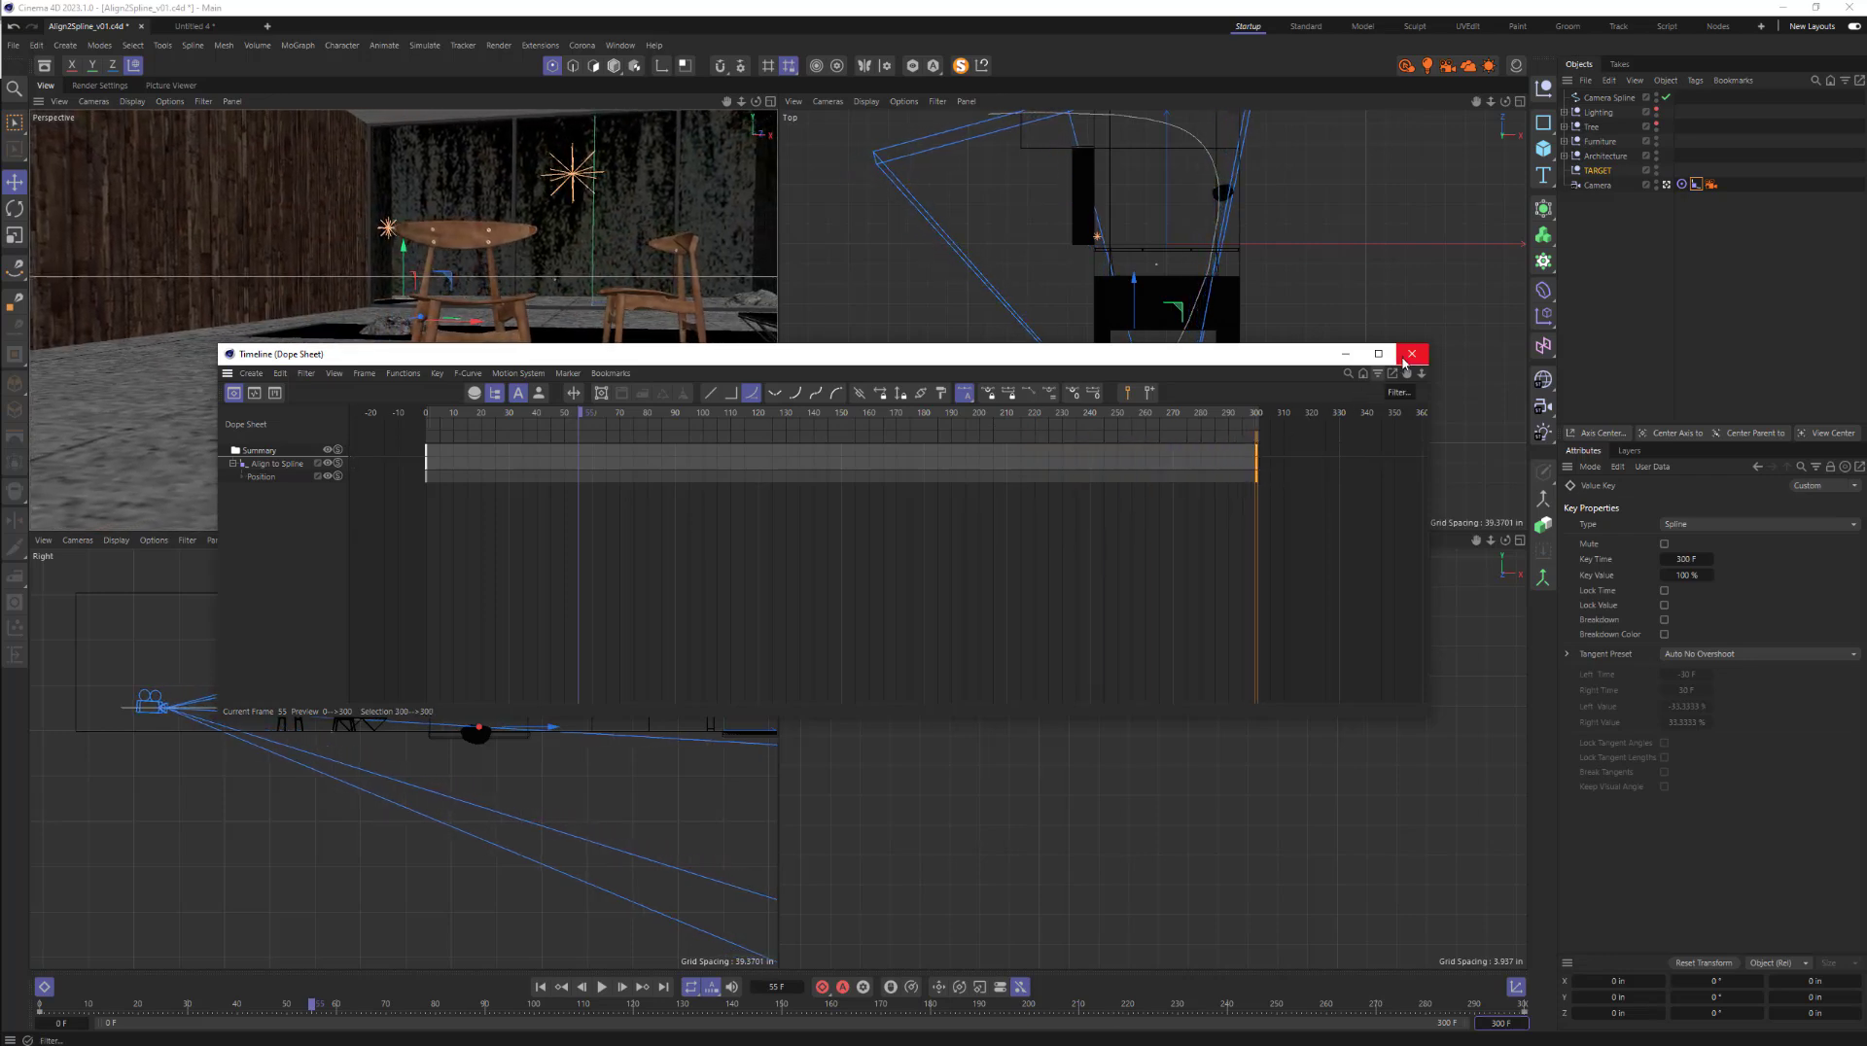
pyautogui.click(1407, 356)
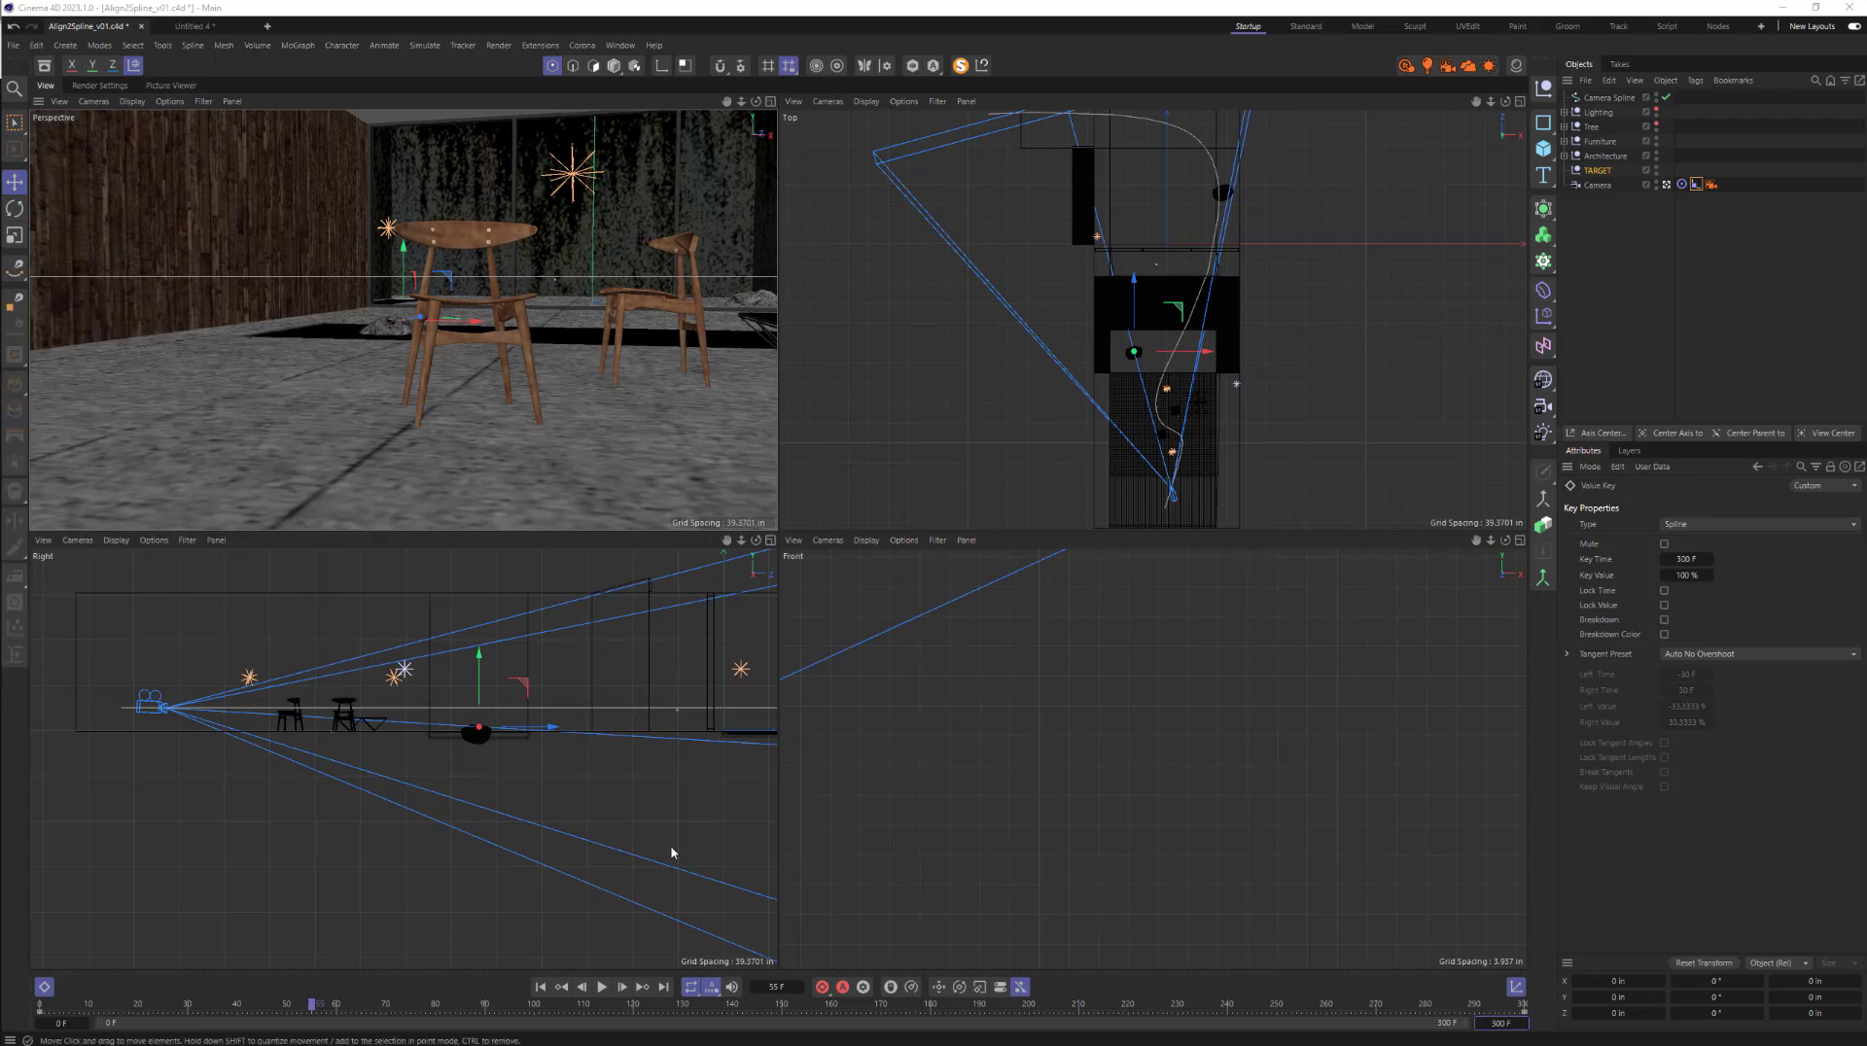
# - Play the lengthened animation from the start, rewind it, and scrub to about frame 92 to examine the camera's view
pyautogui.click(540, 987)
pyautogui.click(601, 986)
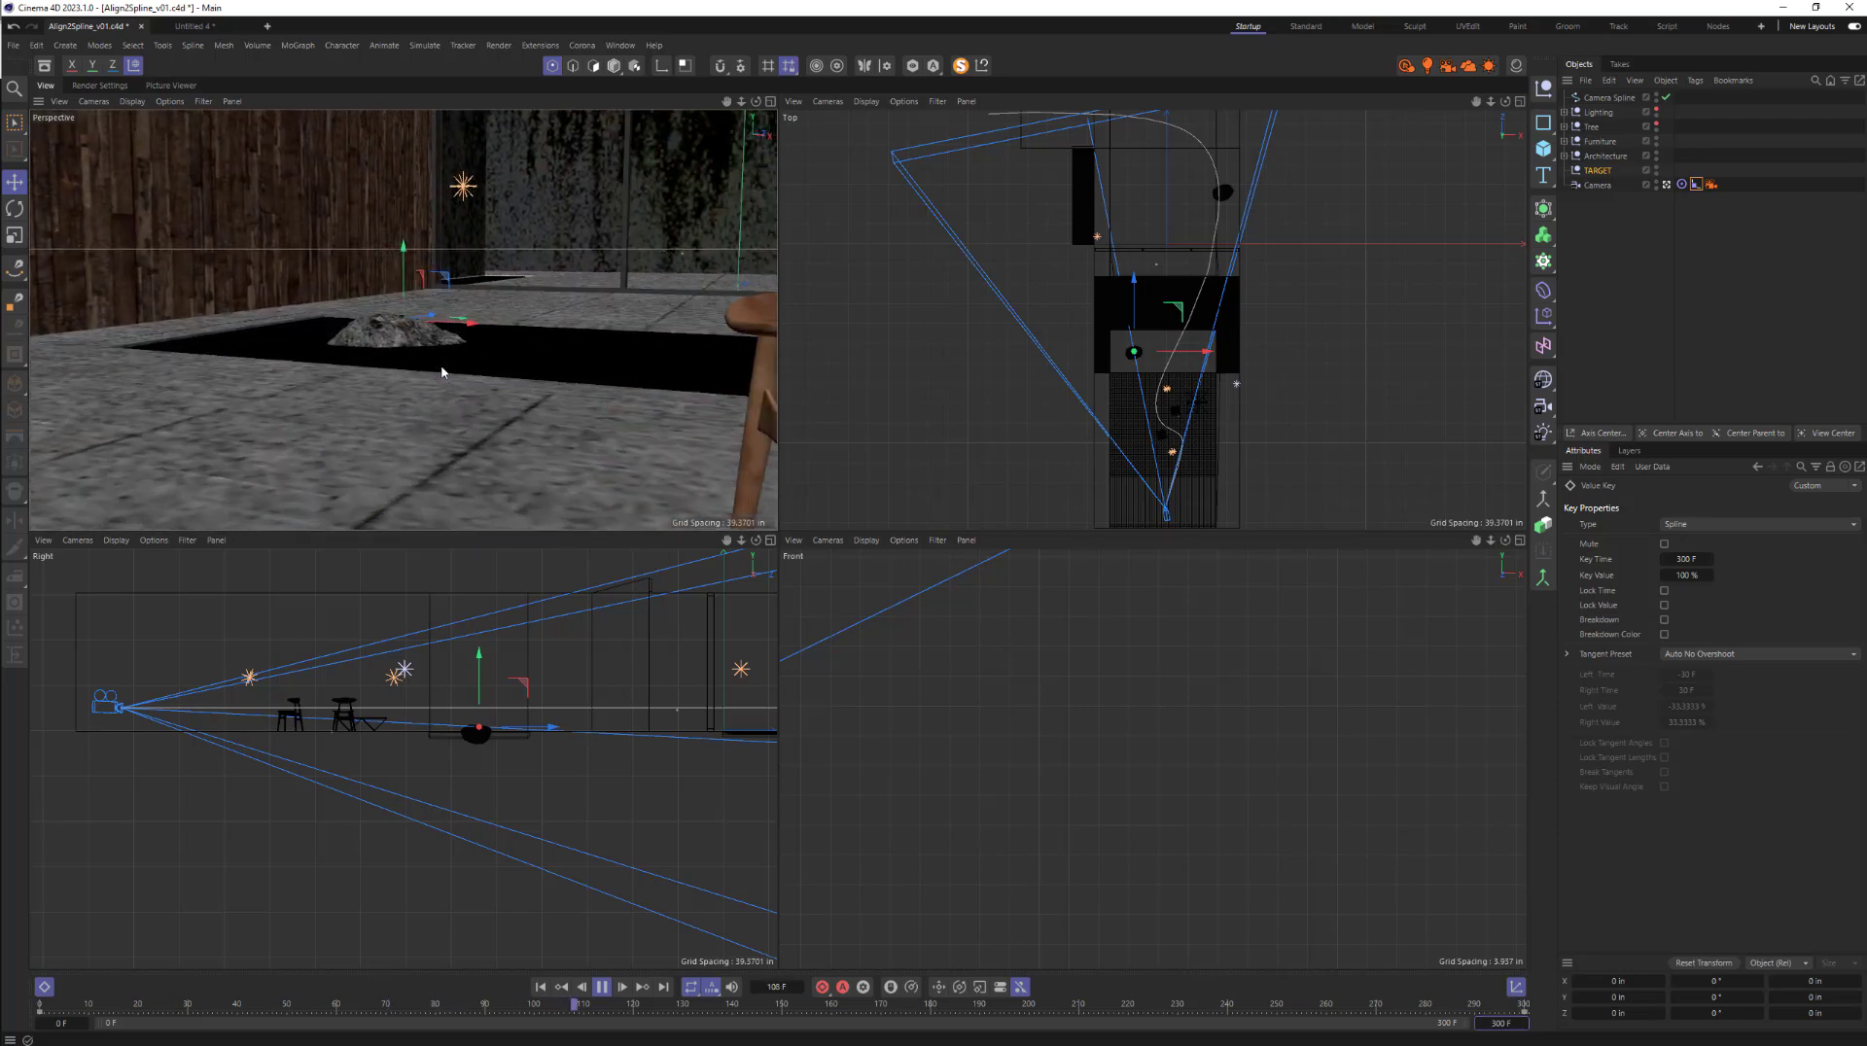
pyautogui.click(601, 988)
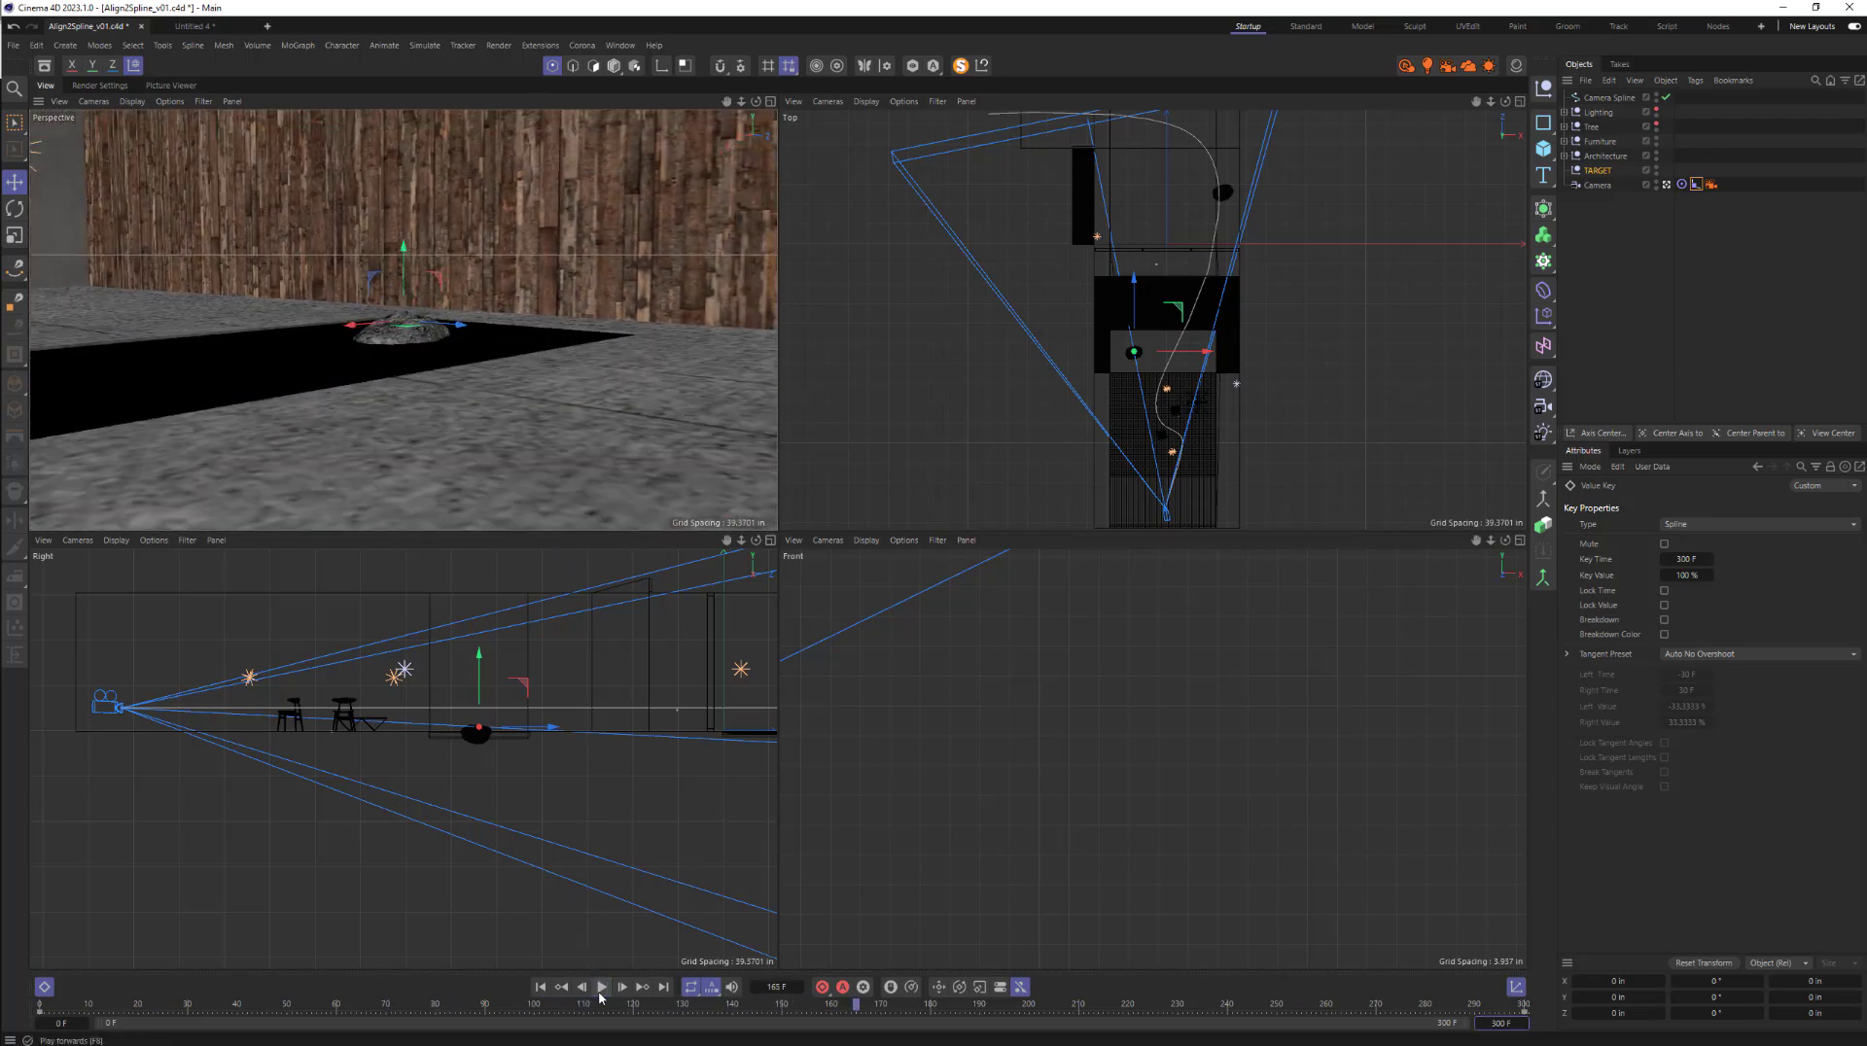
pyautogui.click(540, 987)
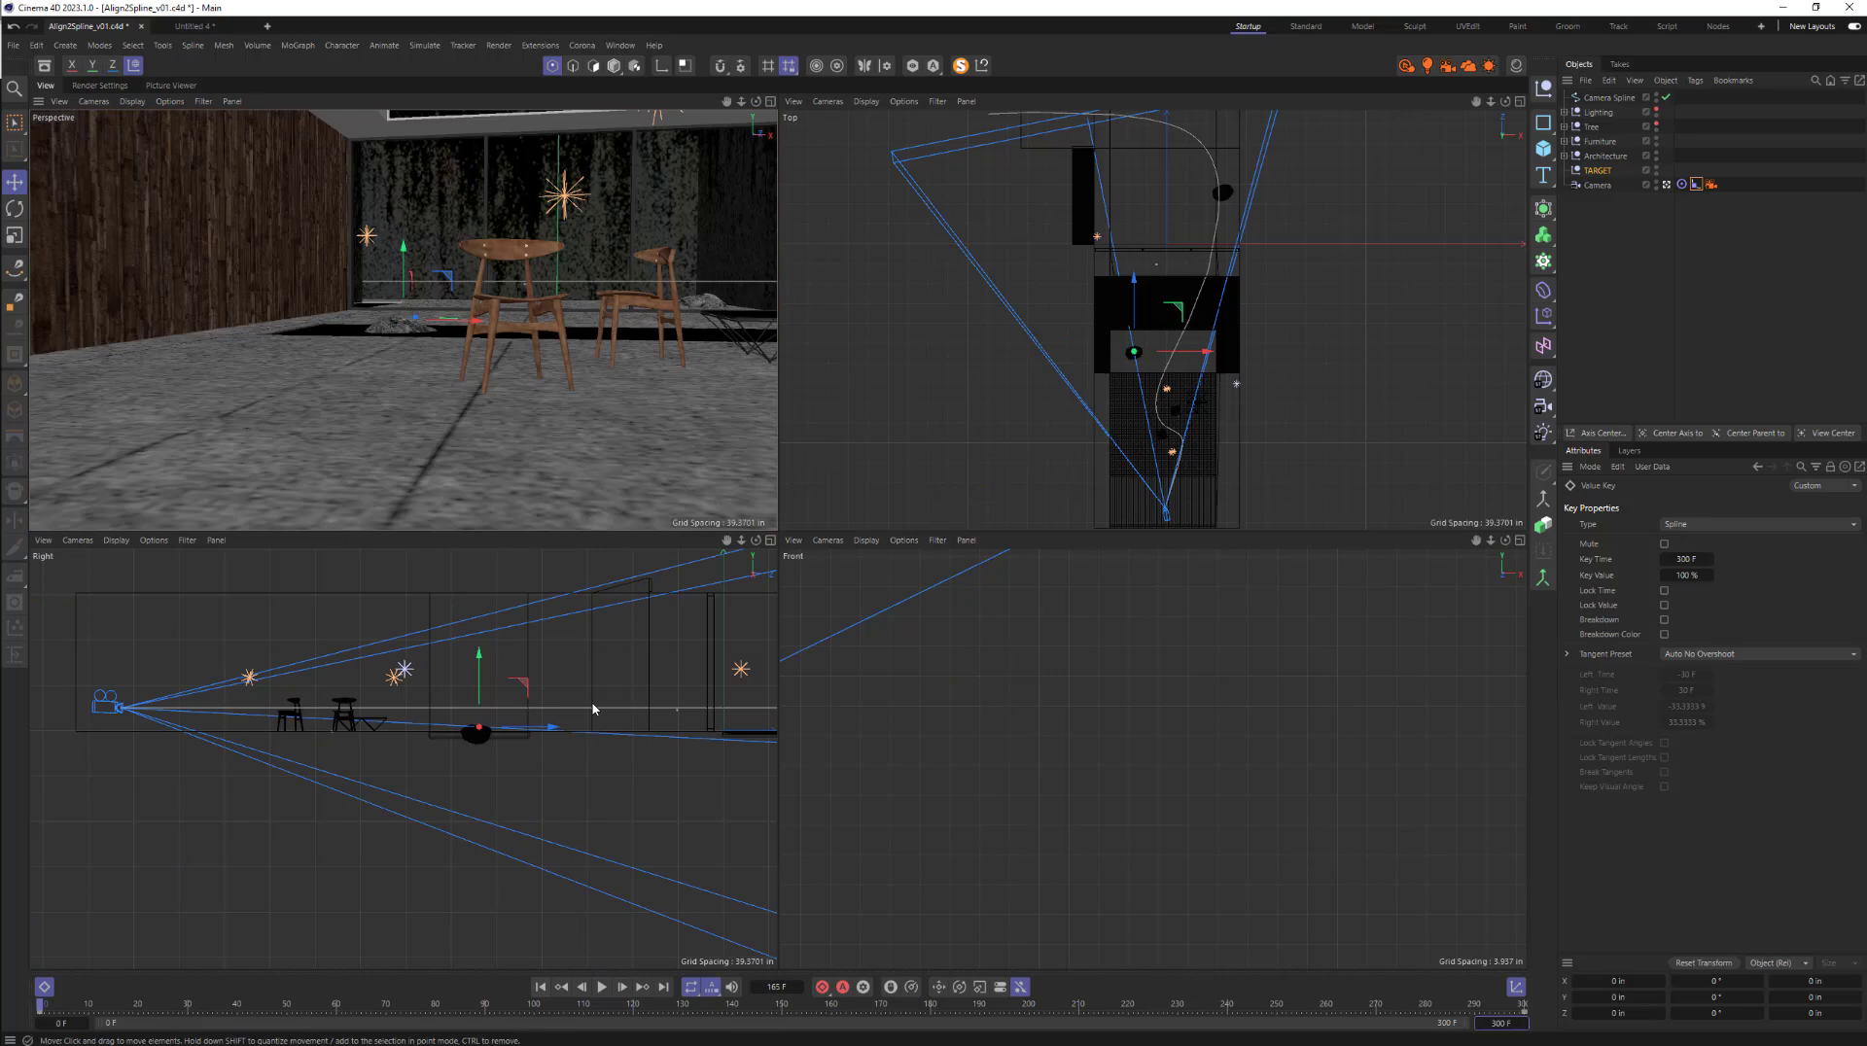
pyautogui.click(50, 1012)
pyautogui.moveTo(49, 1012); pyautogui.dragTo(493, 1023)
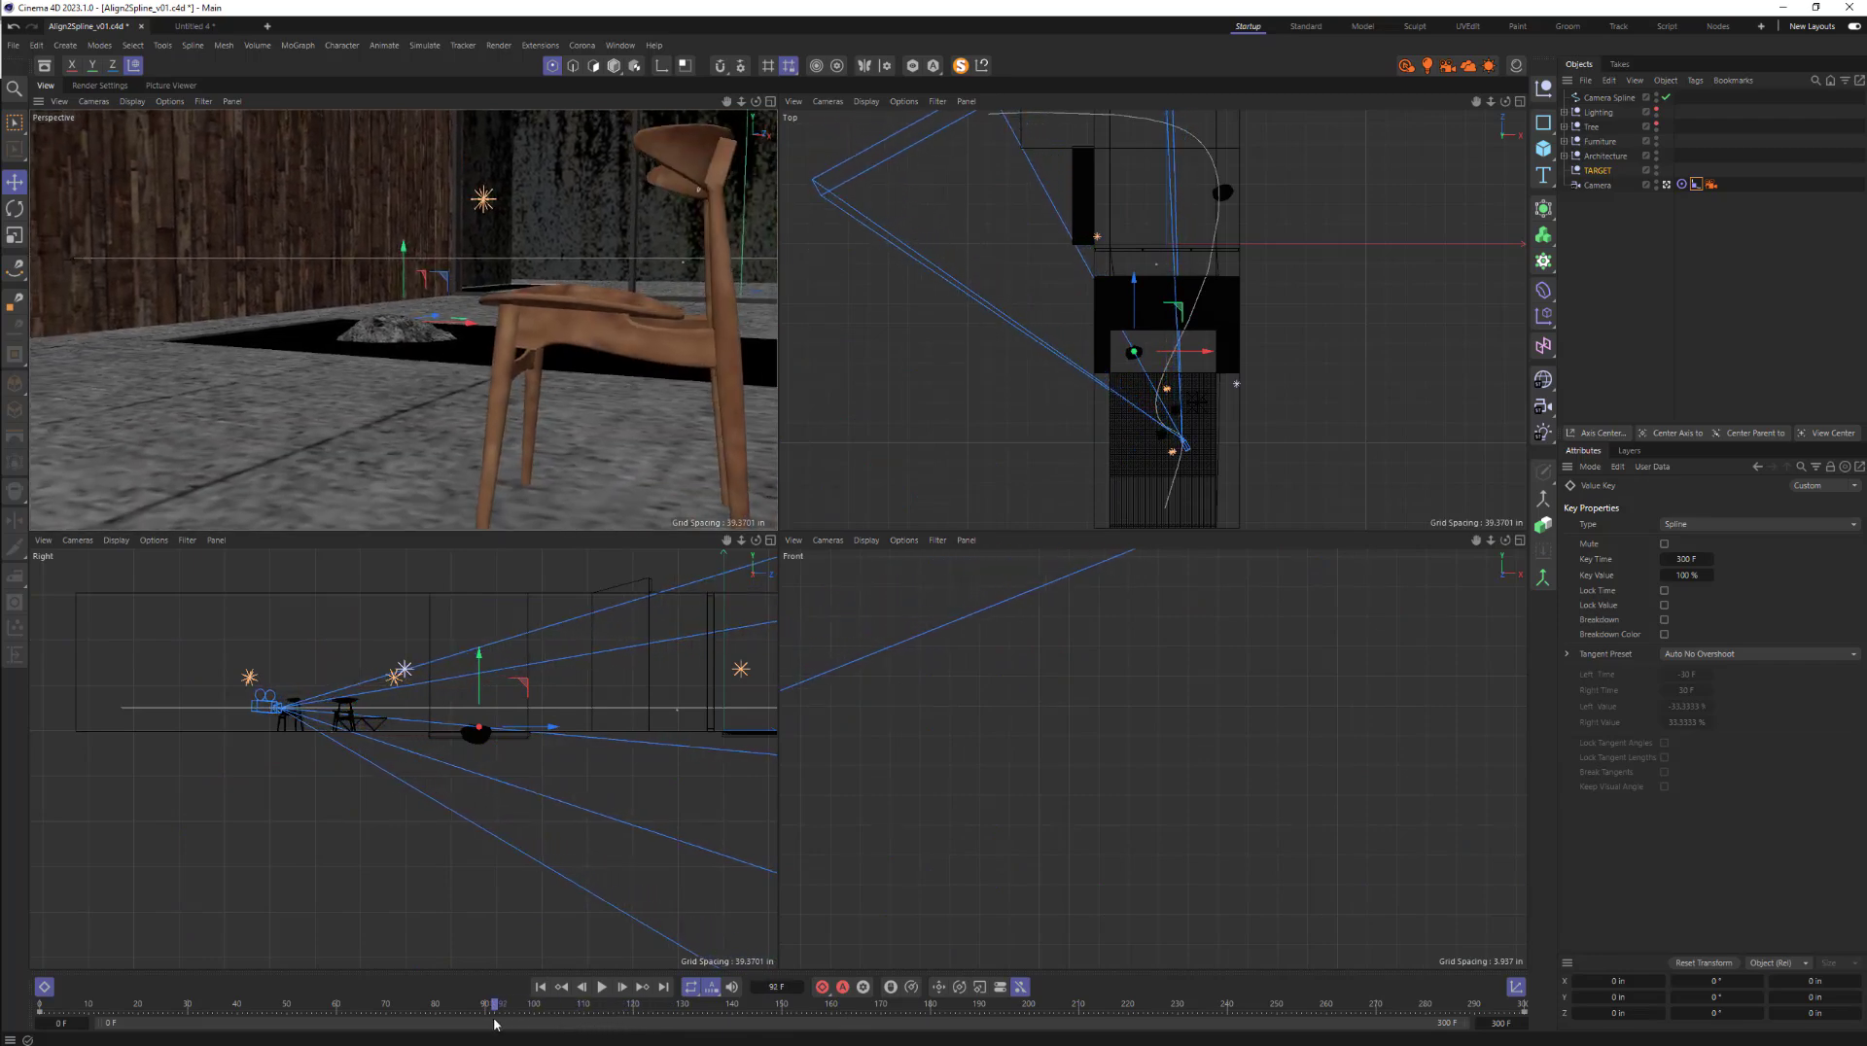
# - Preview the camera's view at frame 92 with Corona interactive rendering, stop the render and minimize its window
pyautogui.click(1406, 65)
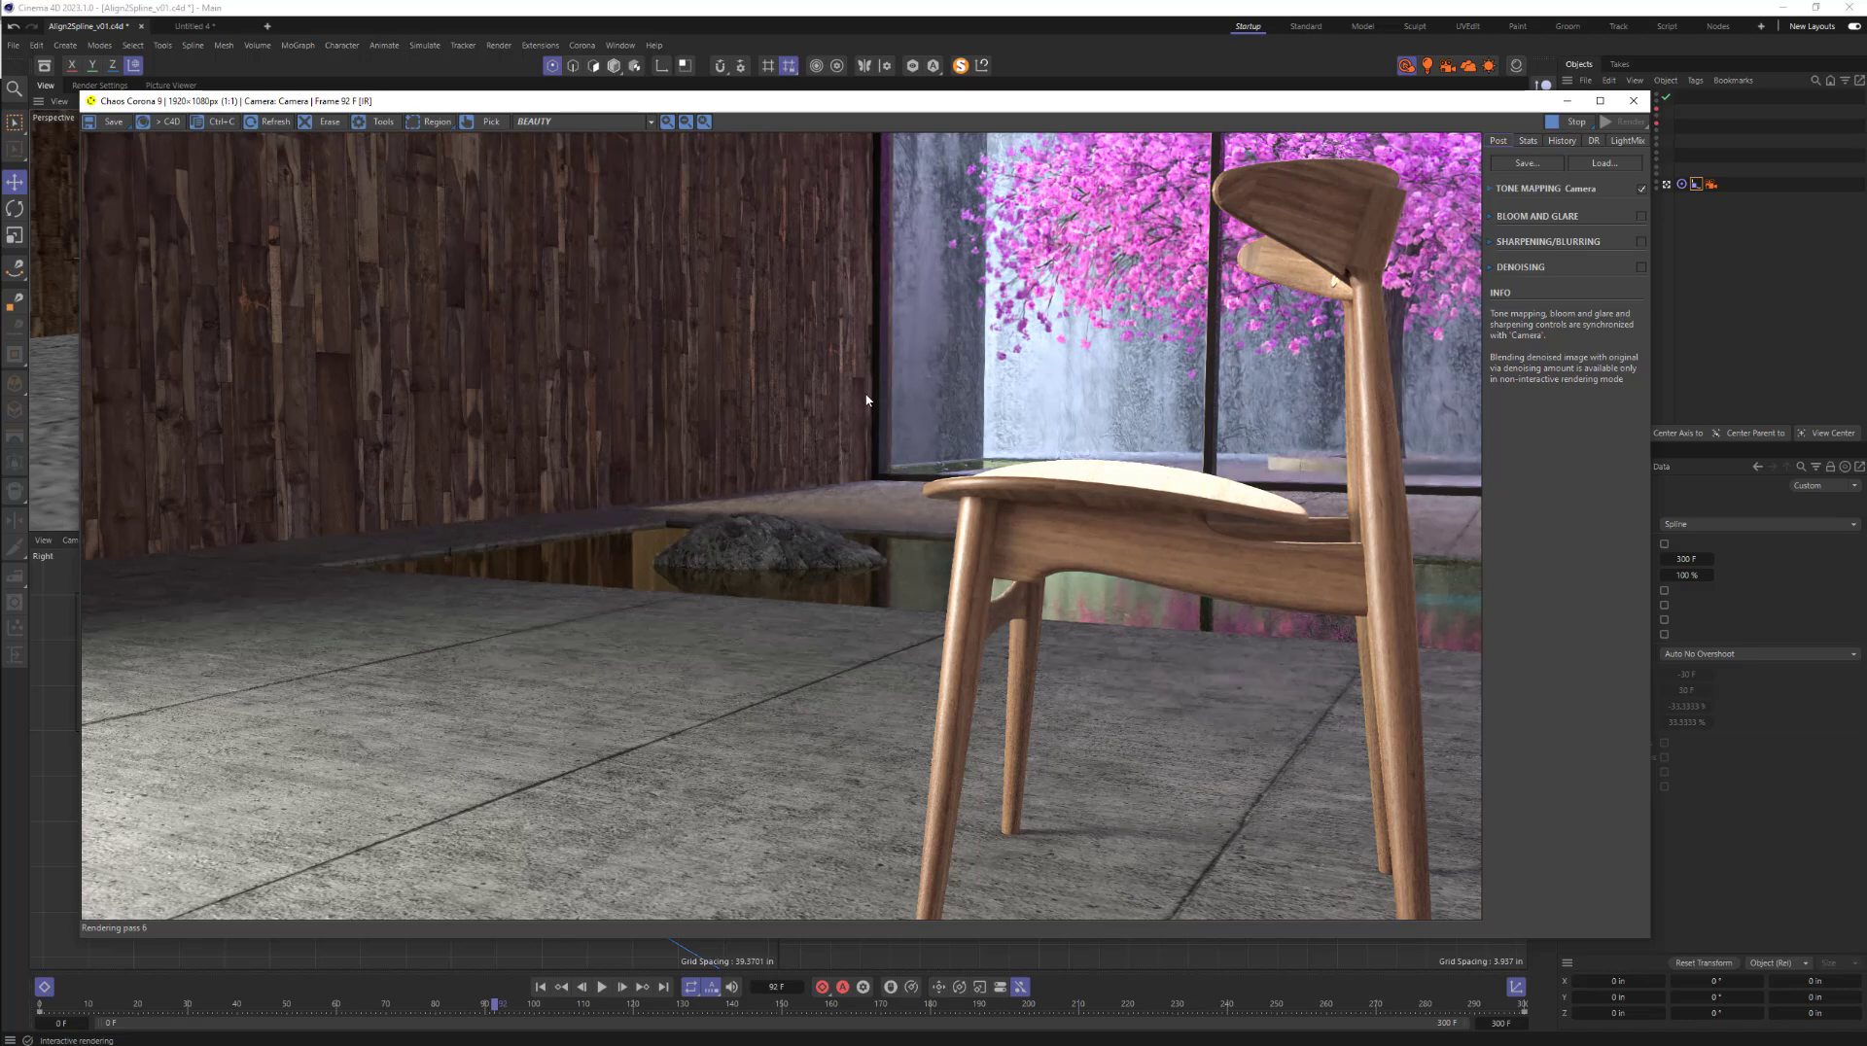
pyautogui.click(1569, 122)
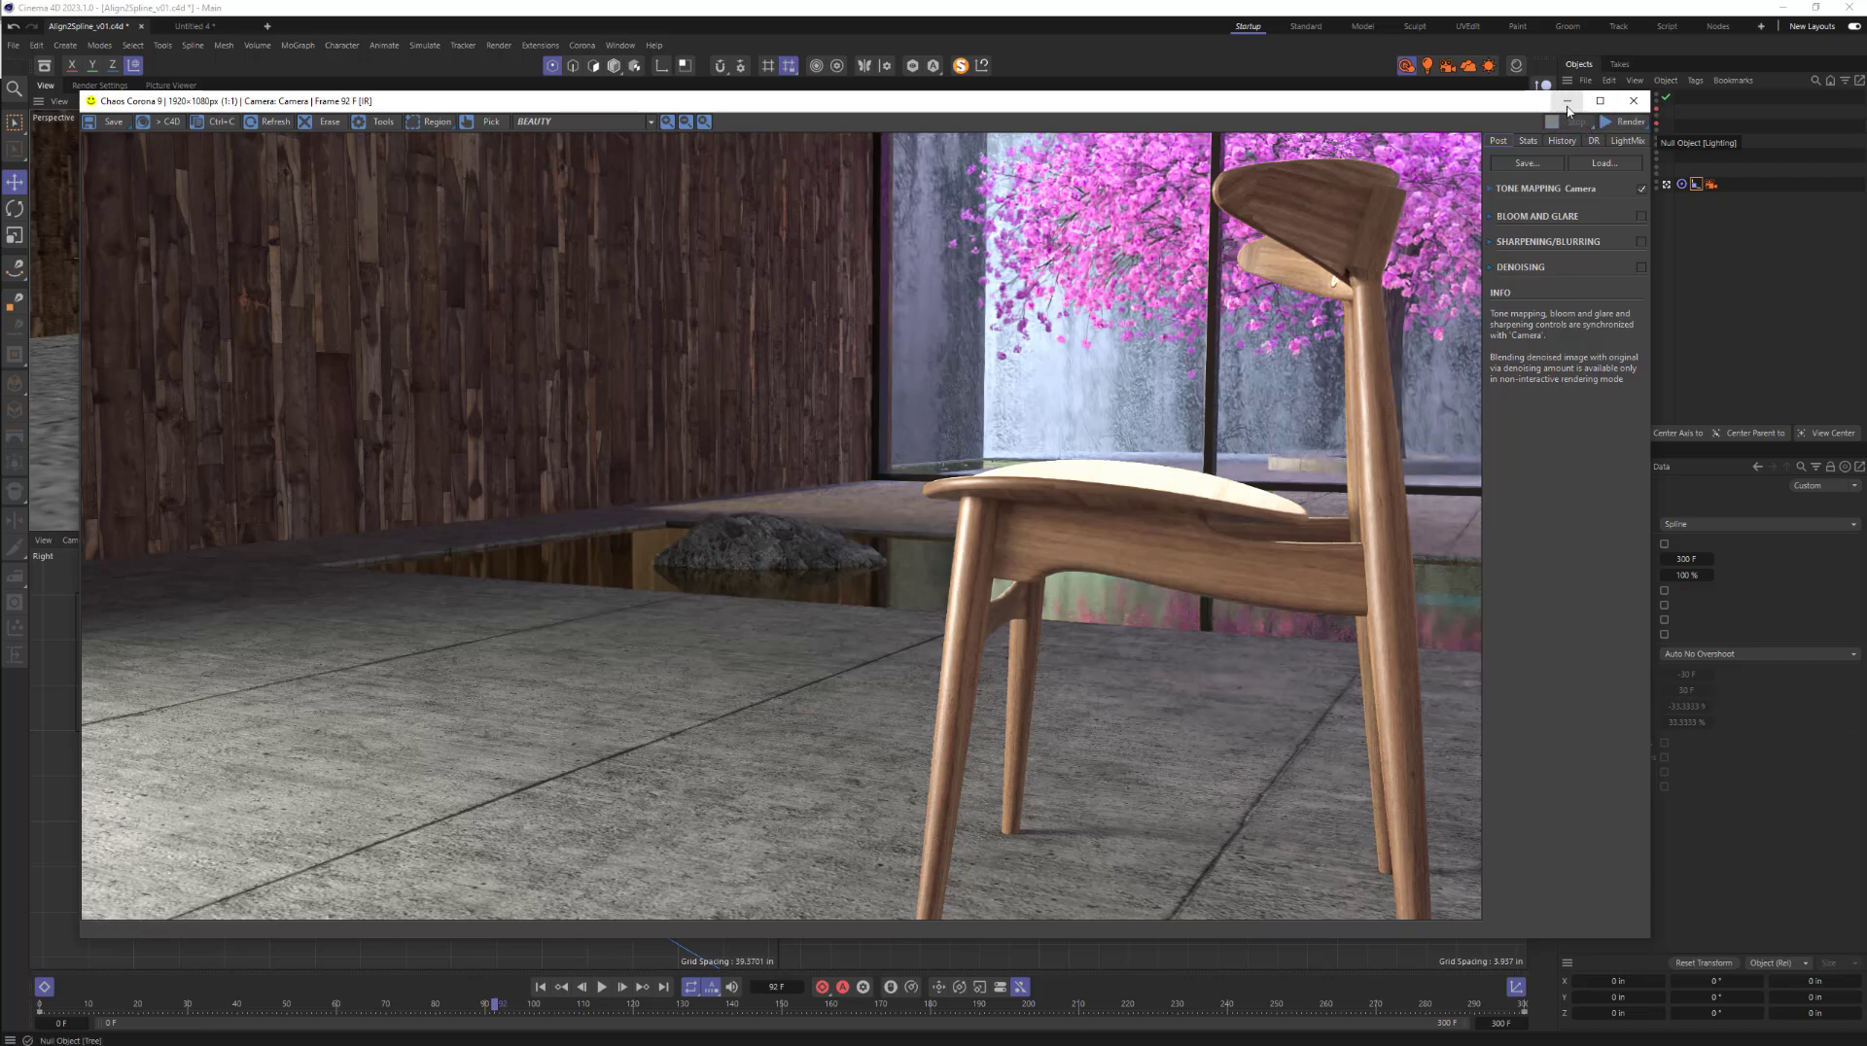
pyautogui.click(1566, 100)
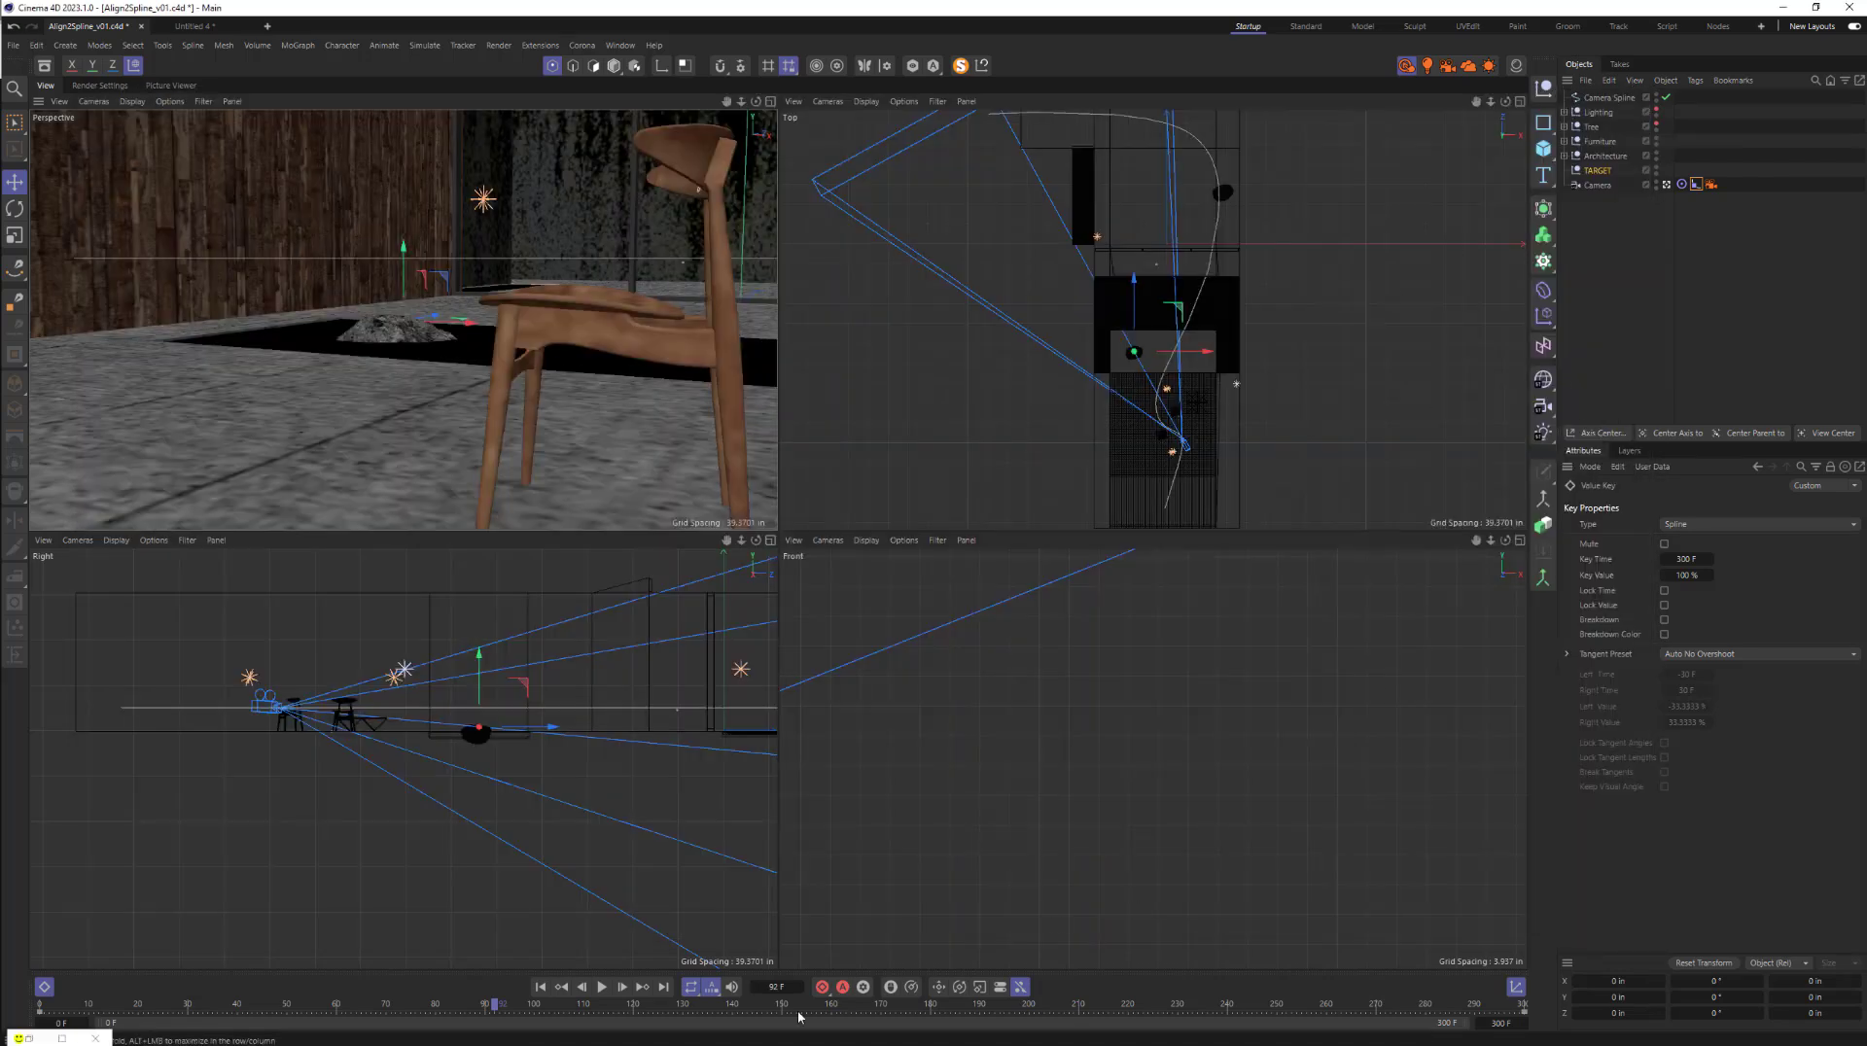
# - Preview the camera's view at frame 136 with Corona interactive rendering, stop the render and close its window
pyautogui.moveTo(495, 1006); pyautogui.dragTo(712, 1005)
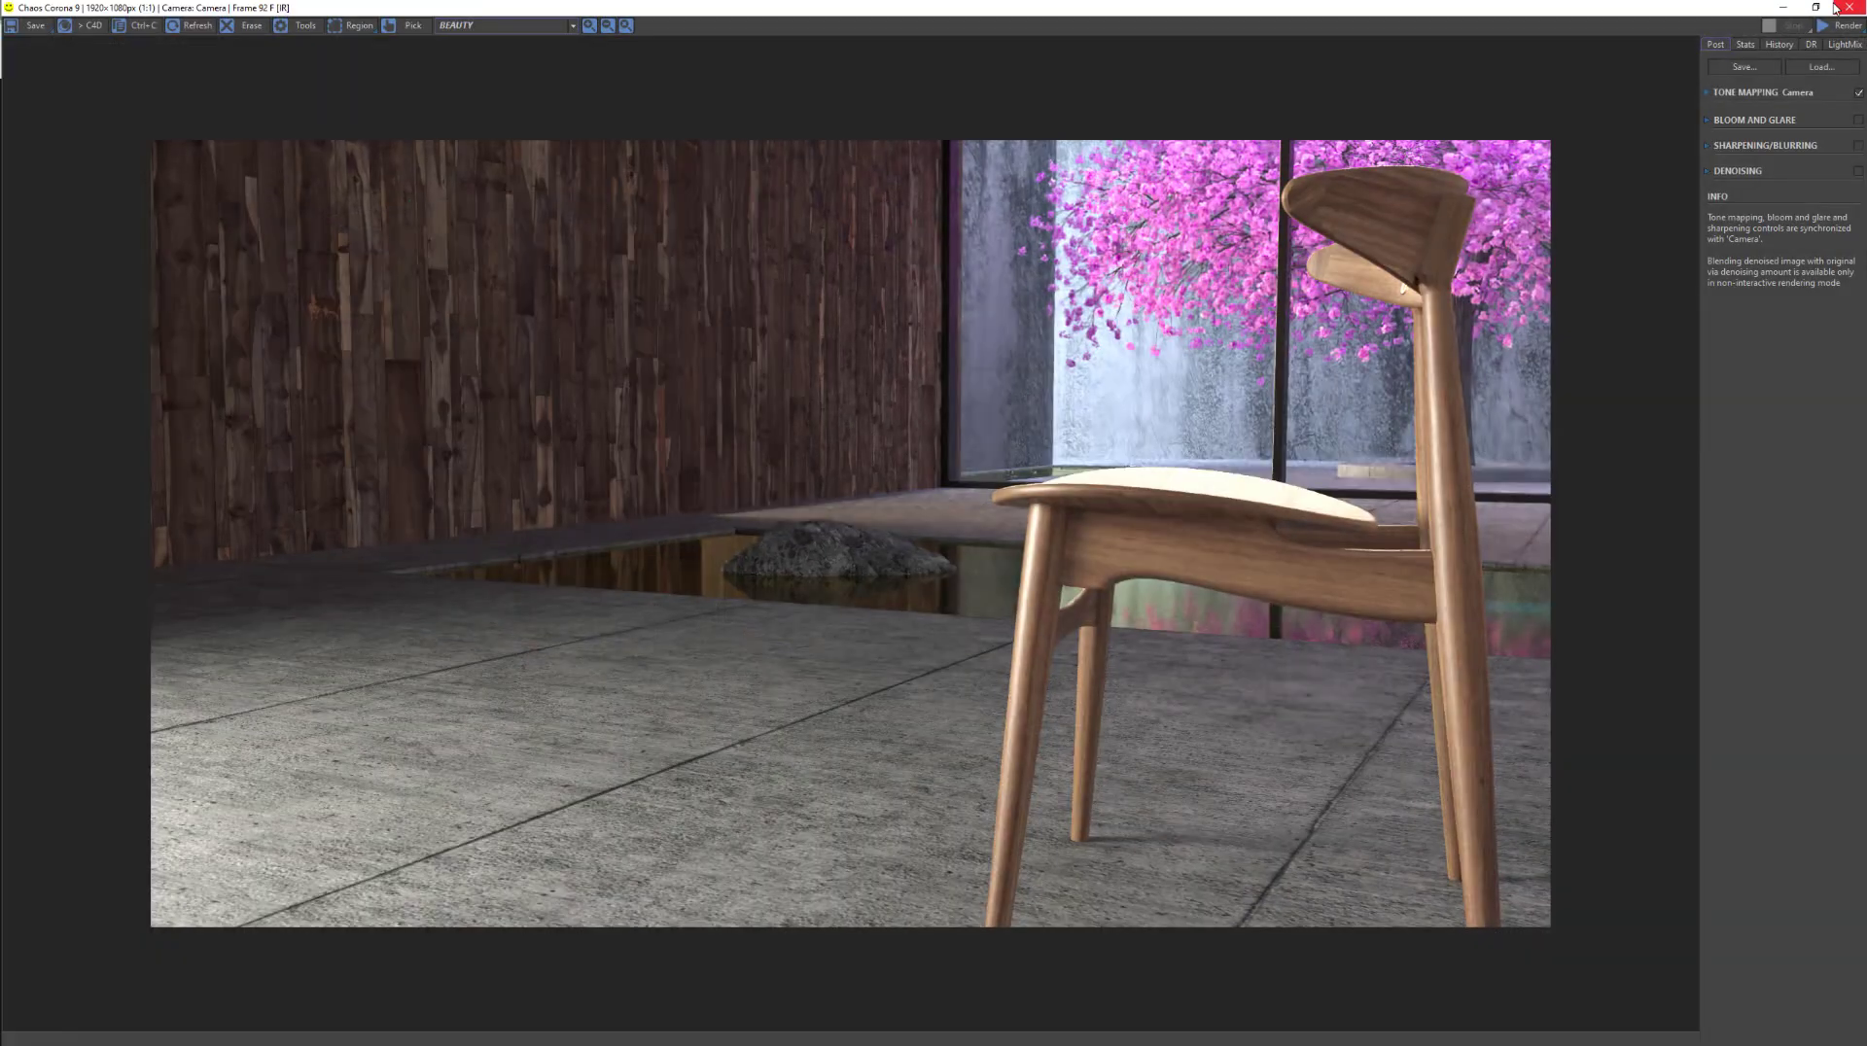
pyautogui.click(1816, 10)
pyautogui.click(1624, 122)
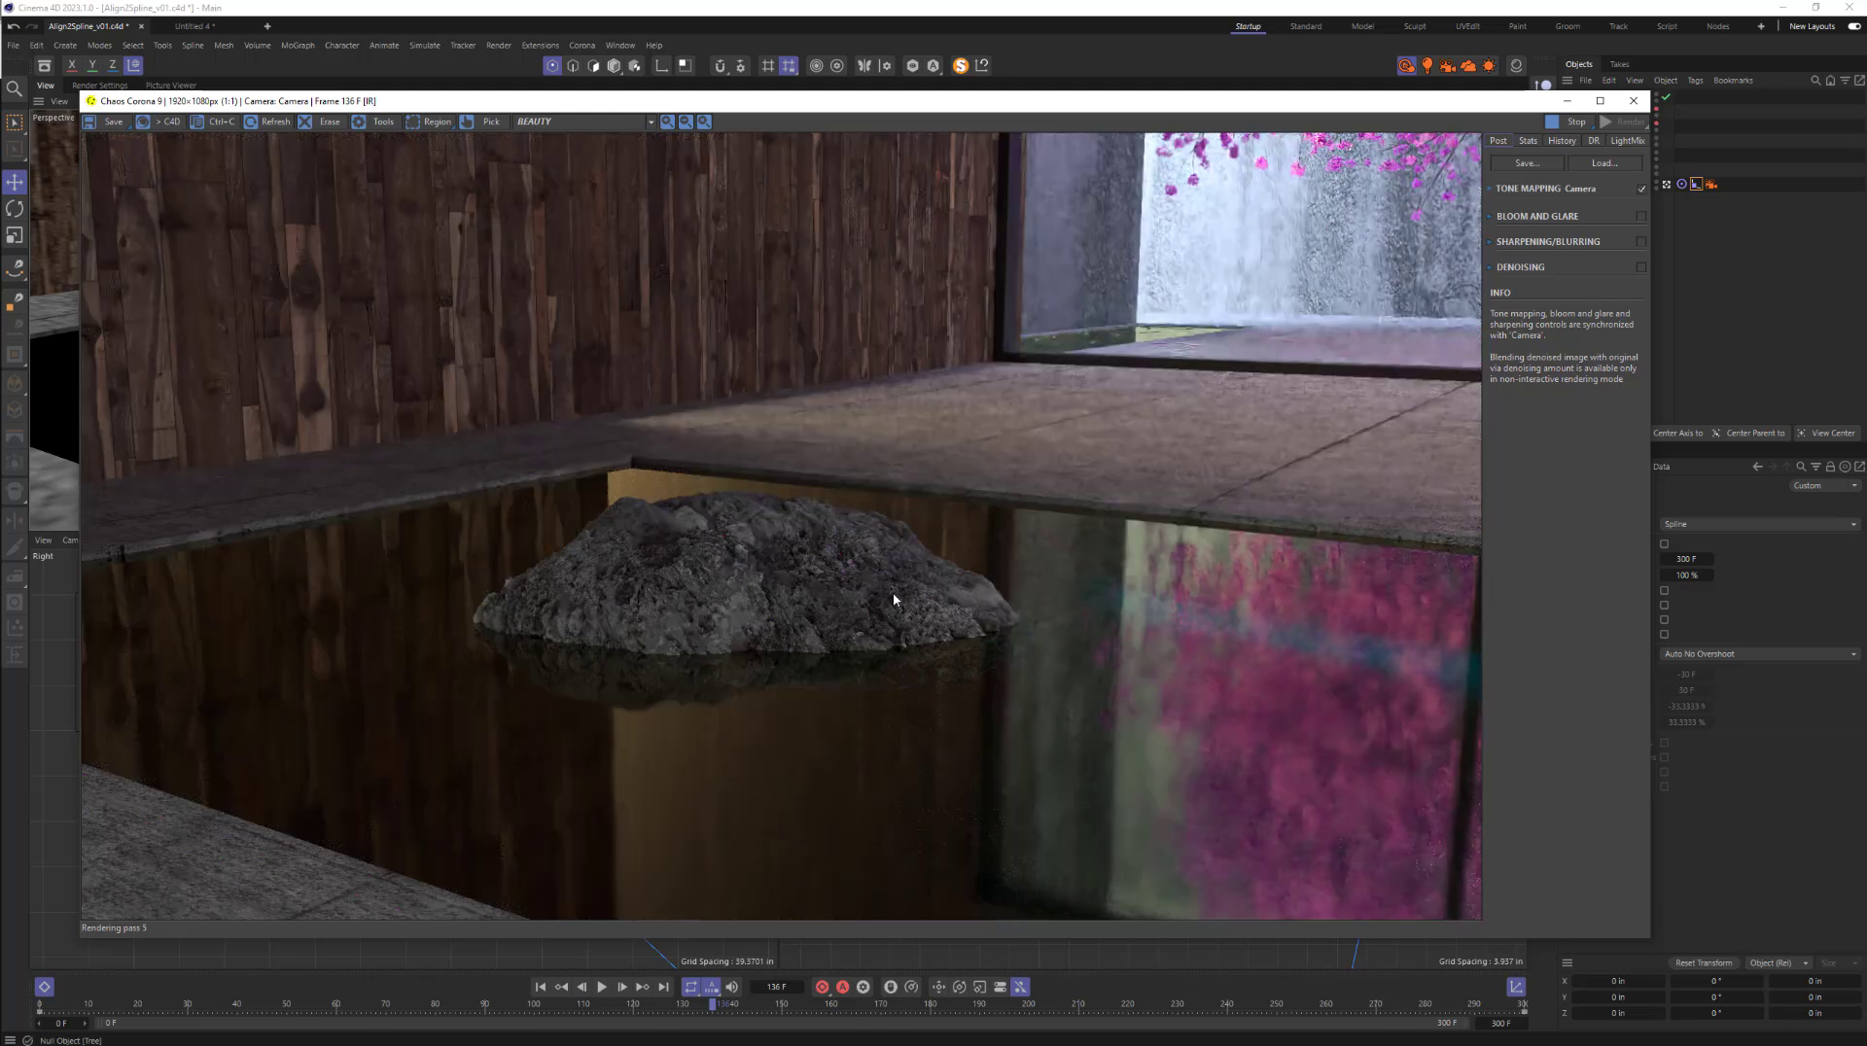
pyautogui.click(1575, 122)
pyautogui.click(1633, 101)
# - Rewind the animation to frame 0 and review the output size and frame range in the render settings
pyautogui.moveTo(706, 1004); pyautogui.dragTo(44, 1007)
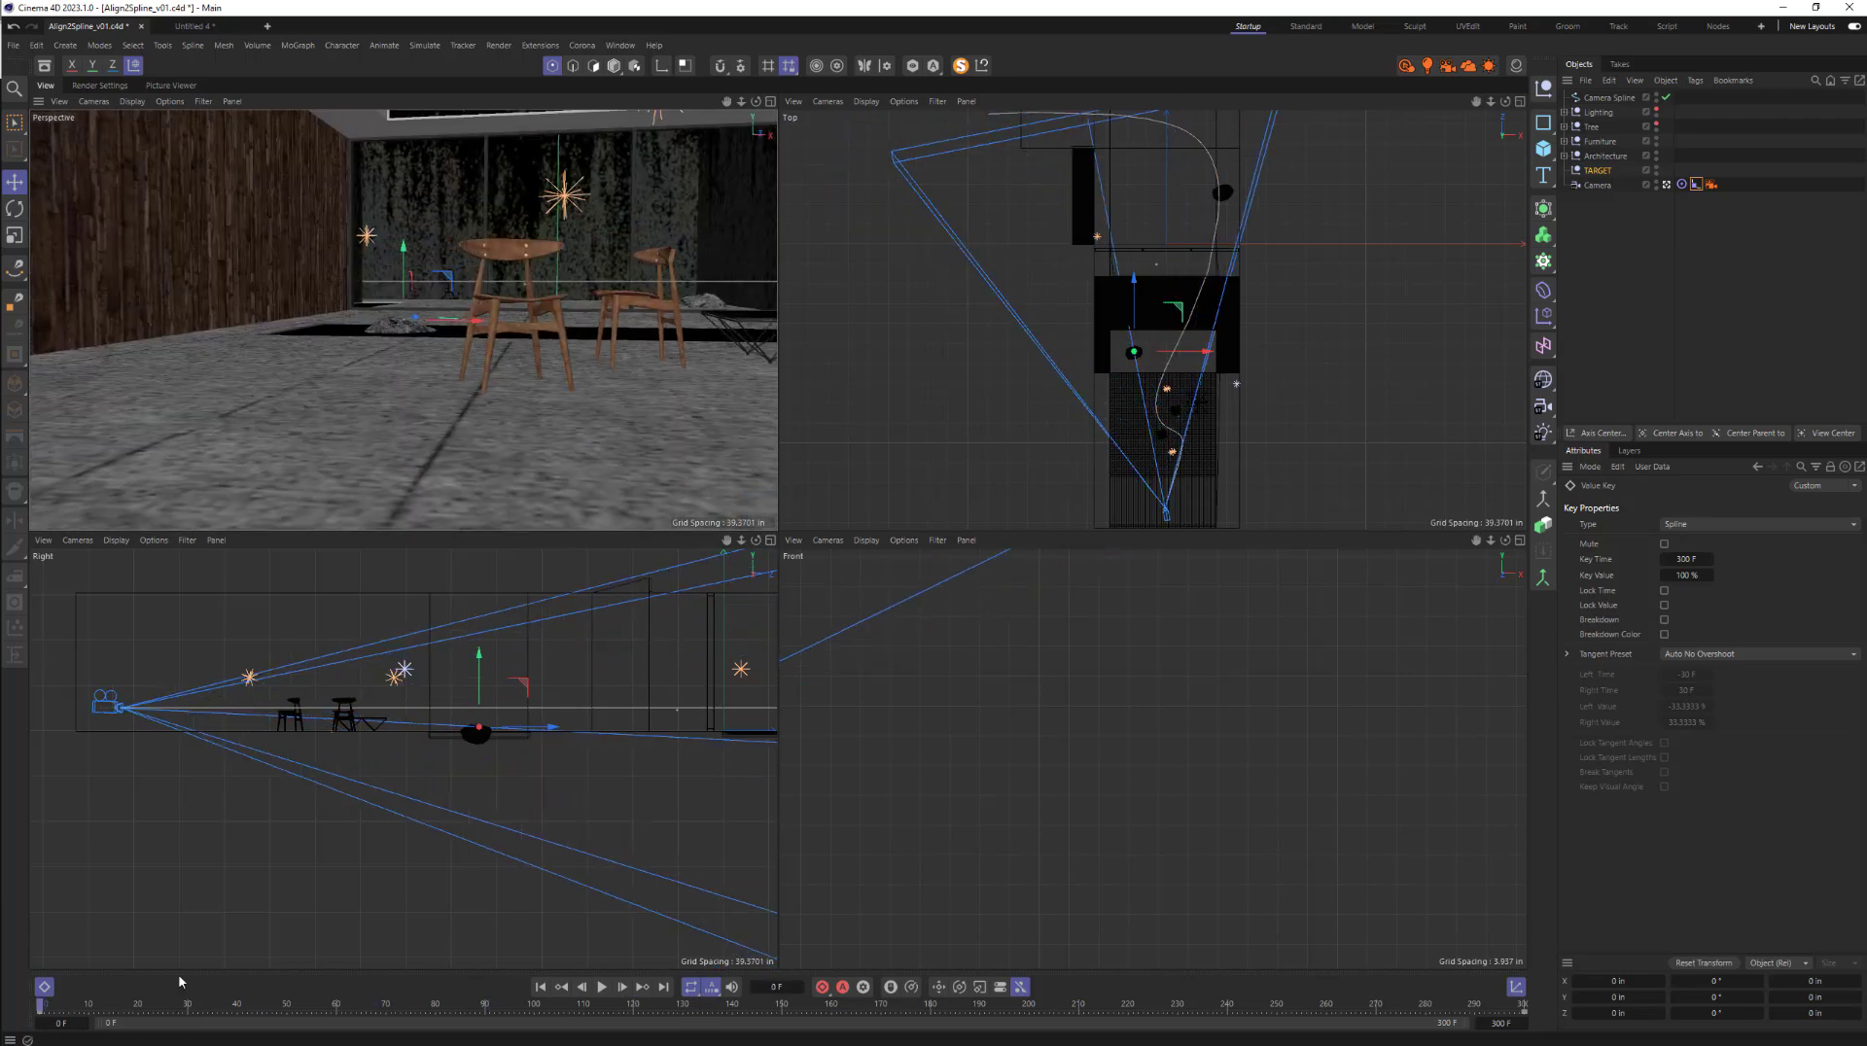
pyautogui.click(99, 85)
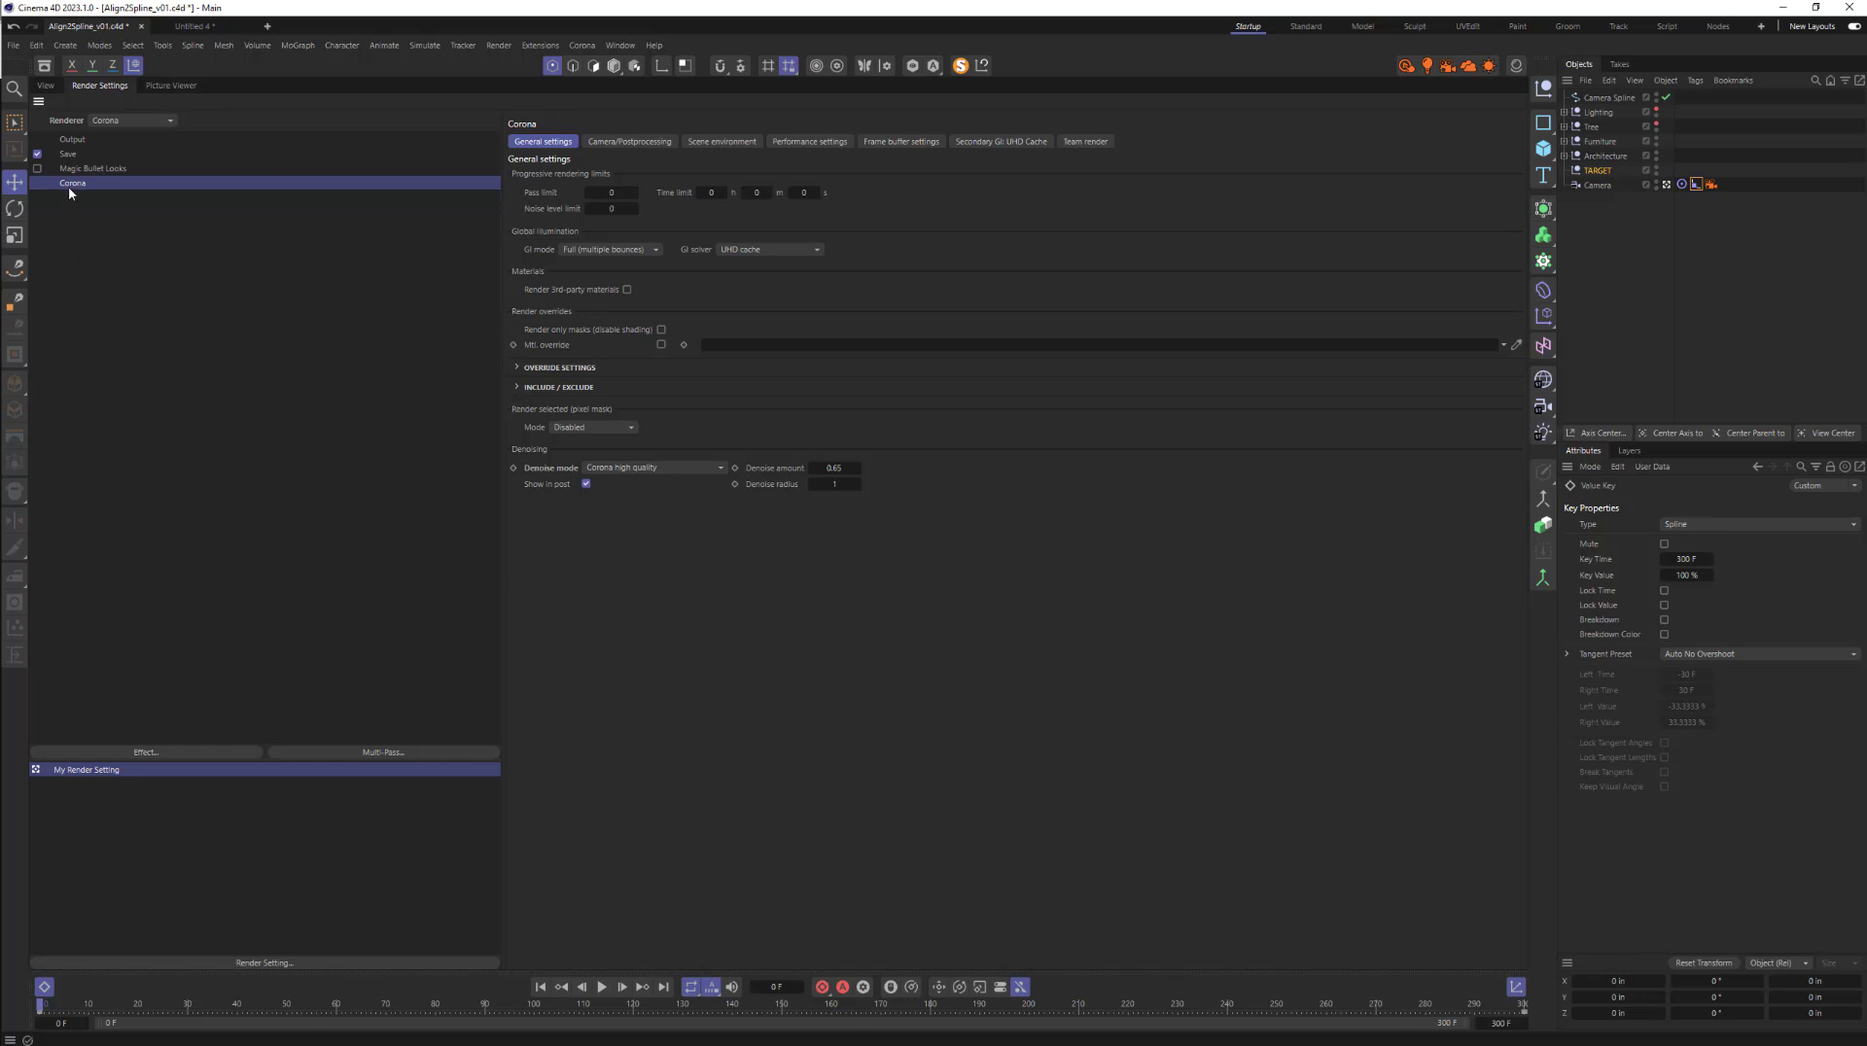
pyautogui.click(68, 139)
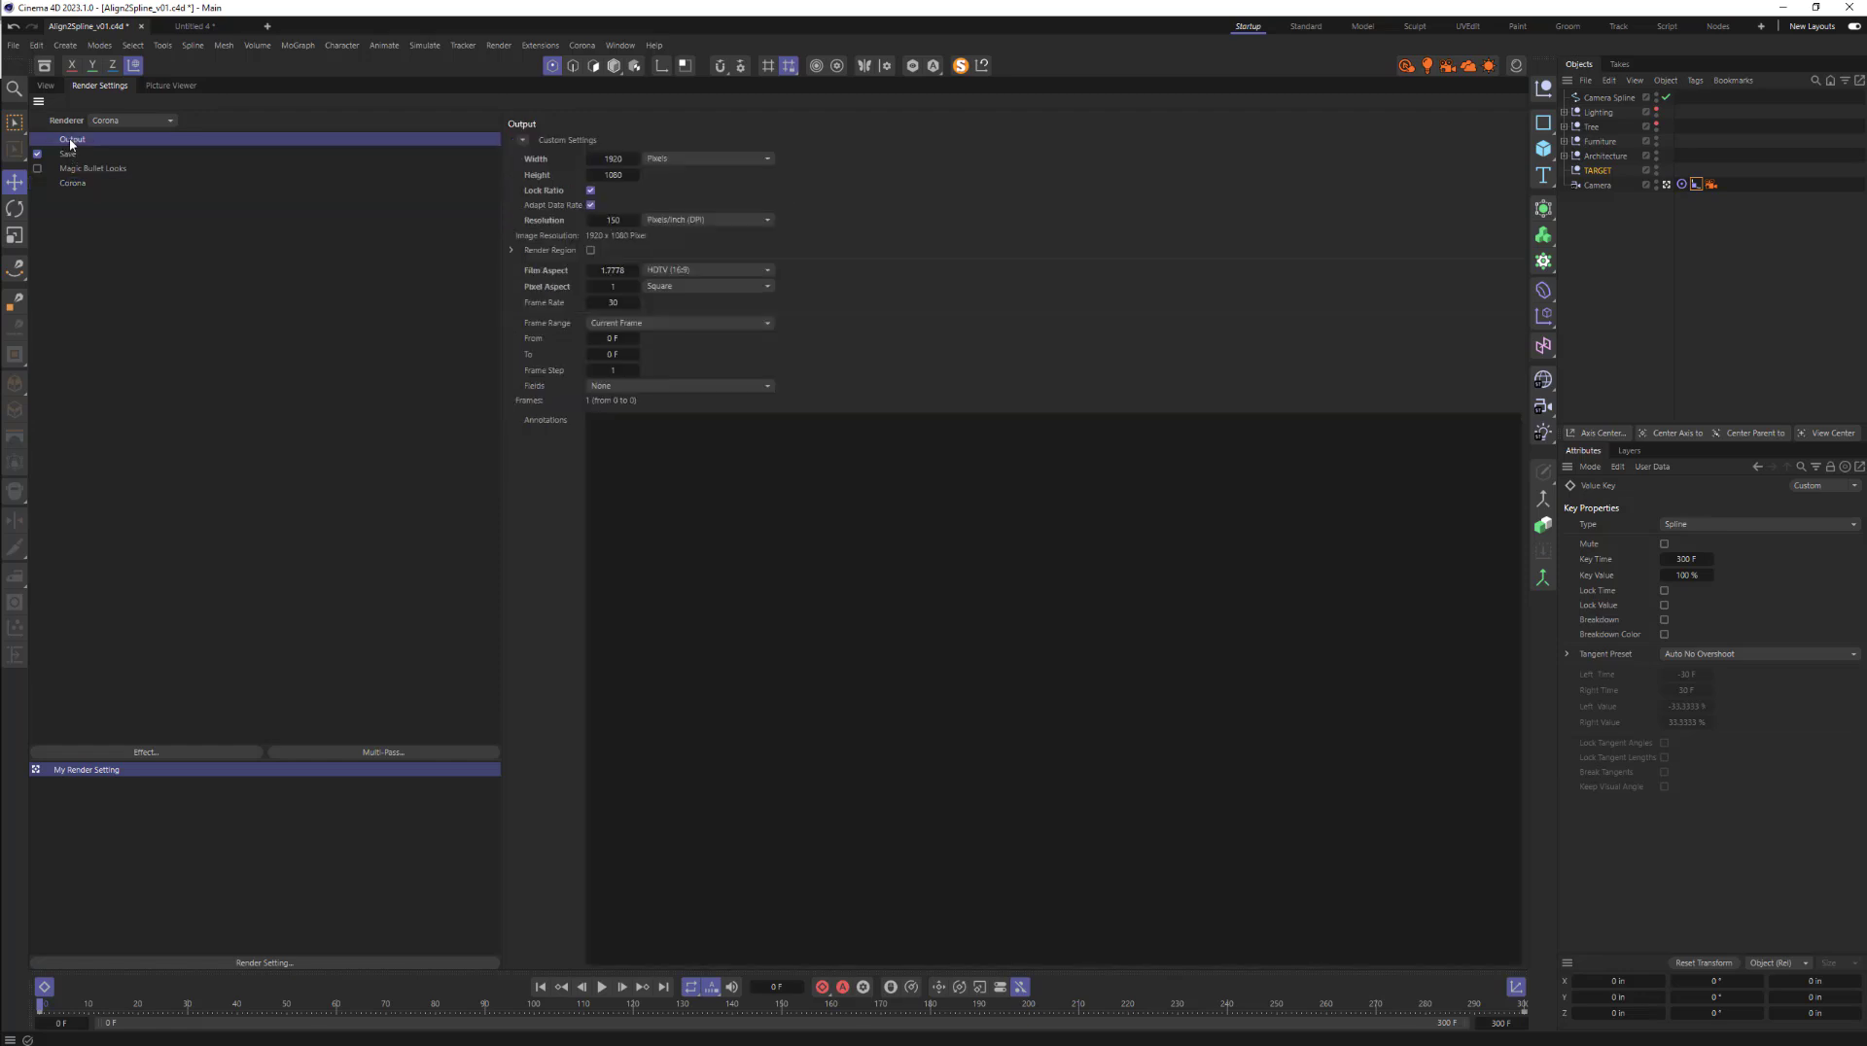
pyautogui.click(590, 189)
pyautogui.click(46, 86)
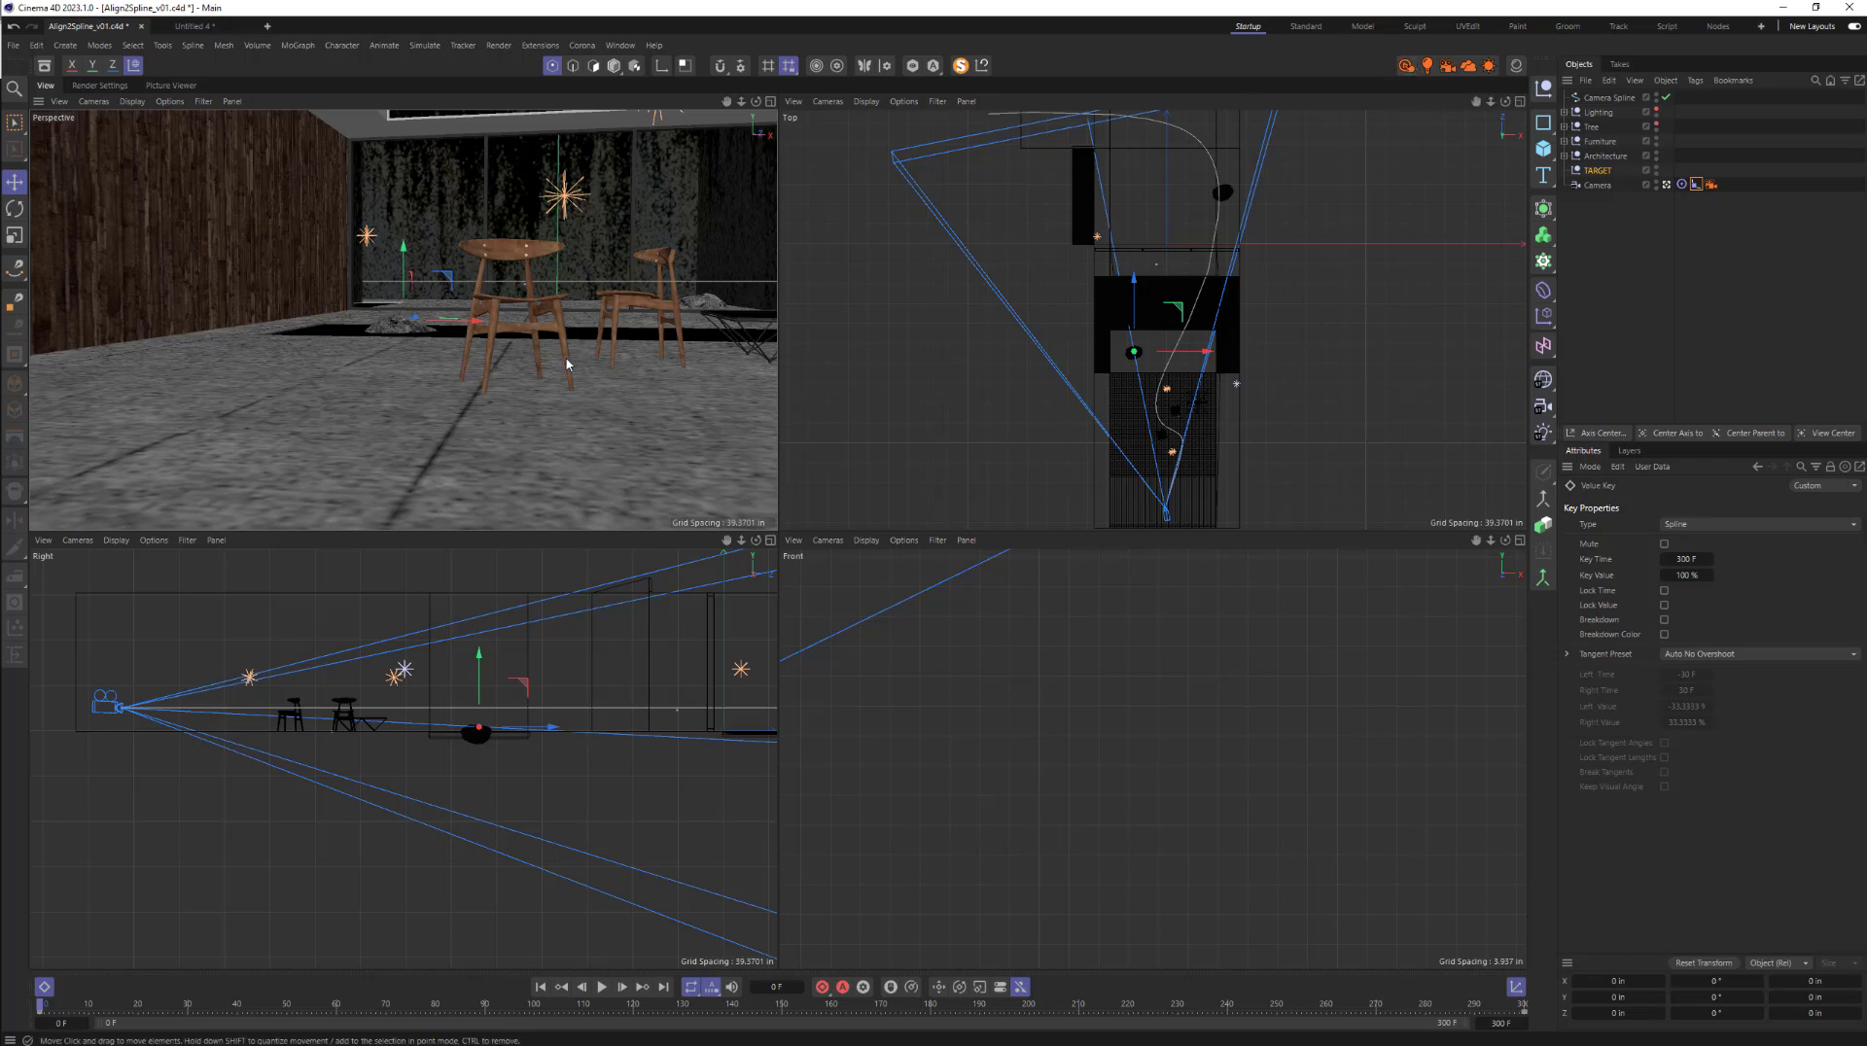
# - Check the camera's view at frames 122 and 217, and set the render output's frame range to All Frames
pyautogui.click(642, 1005)
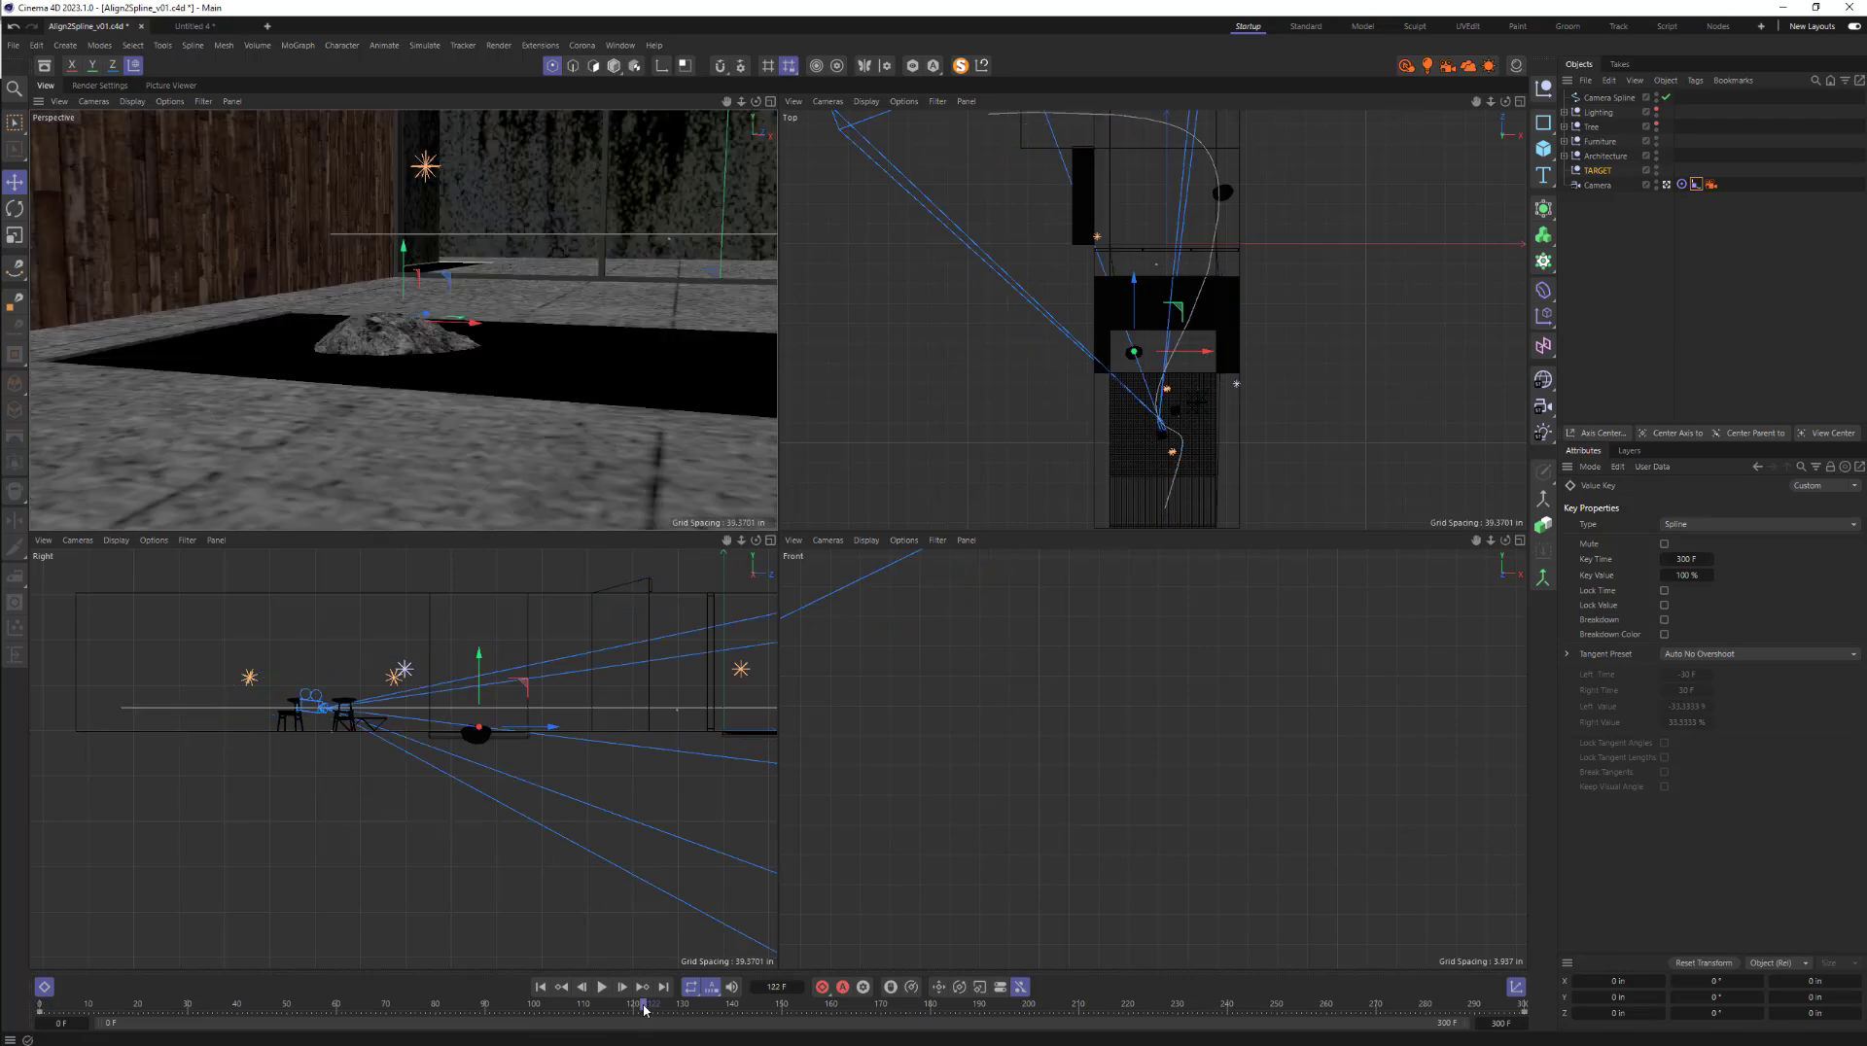
pyautogui.click(1113, 1008)
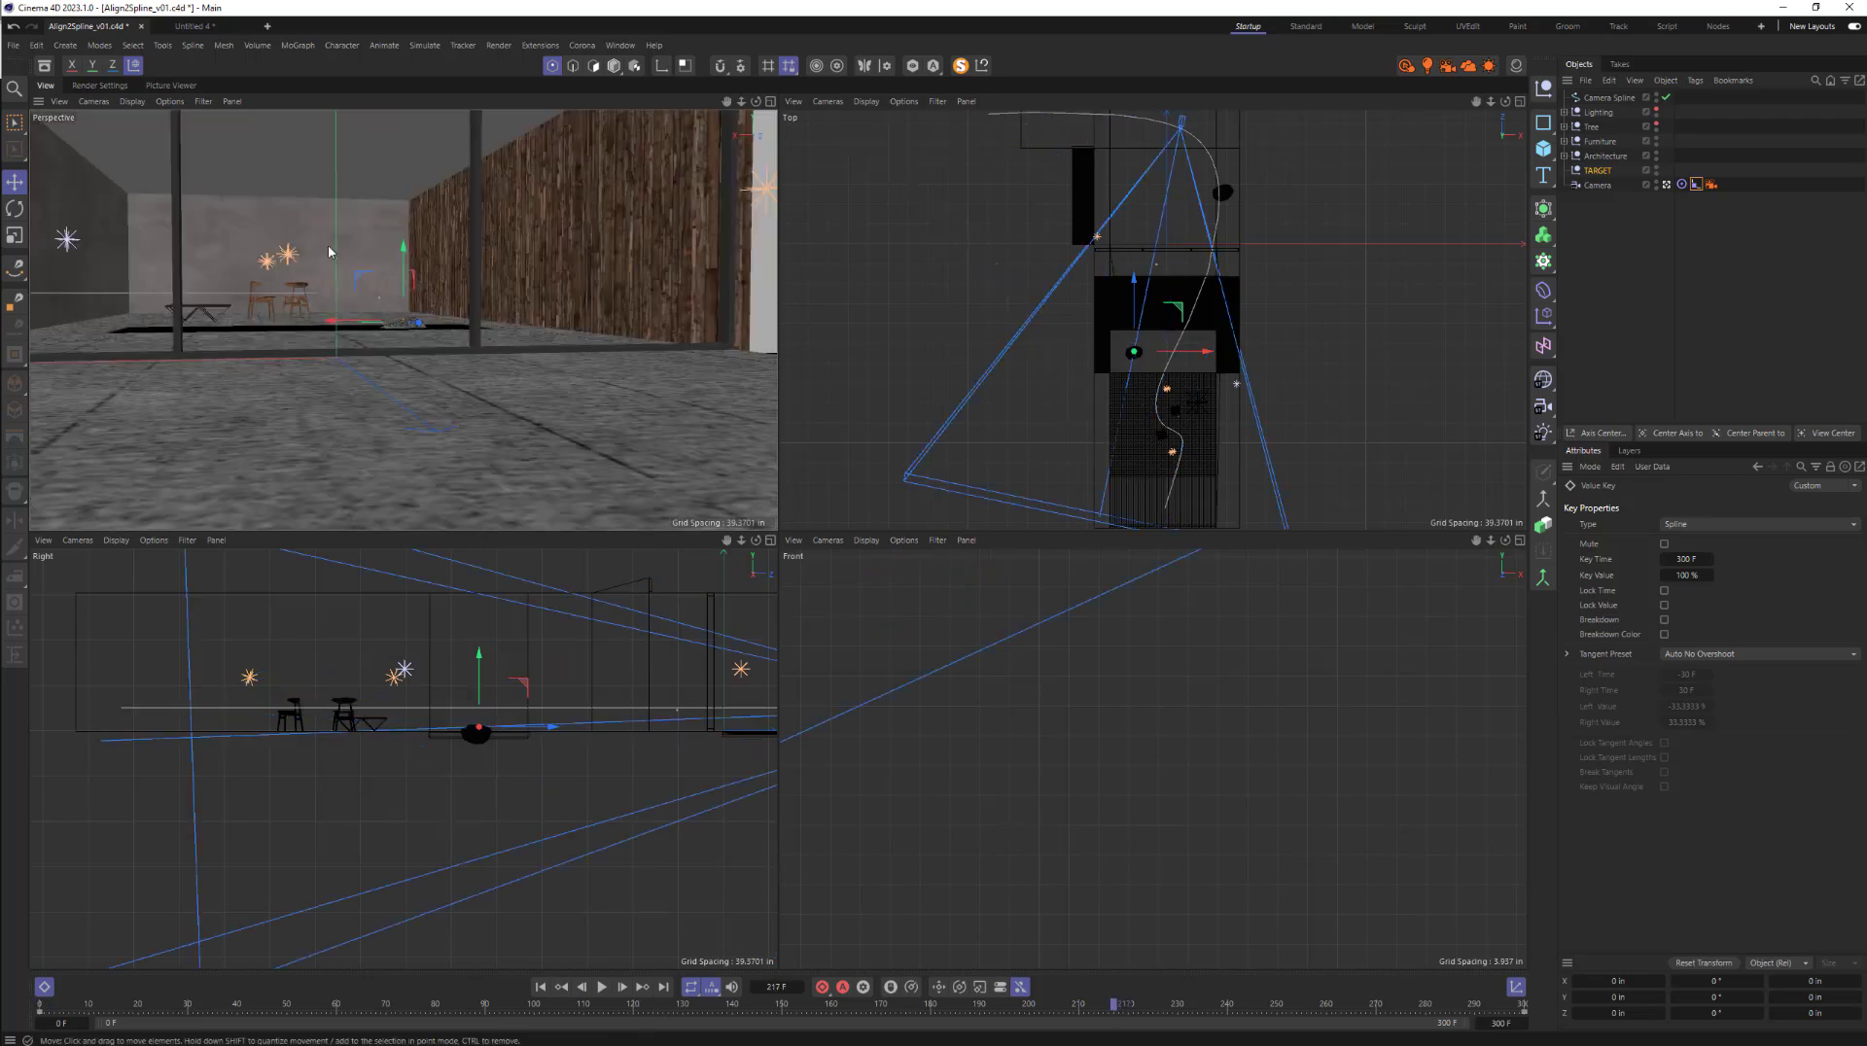
pyautogui.click(99, 85)
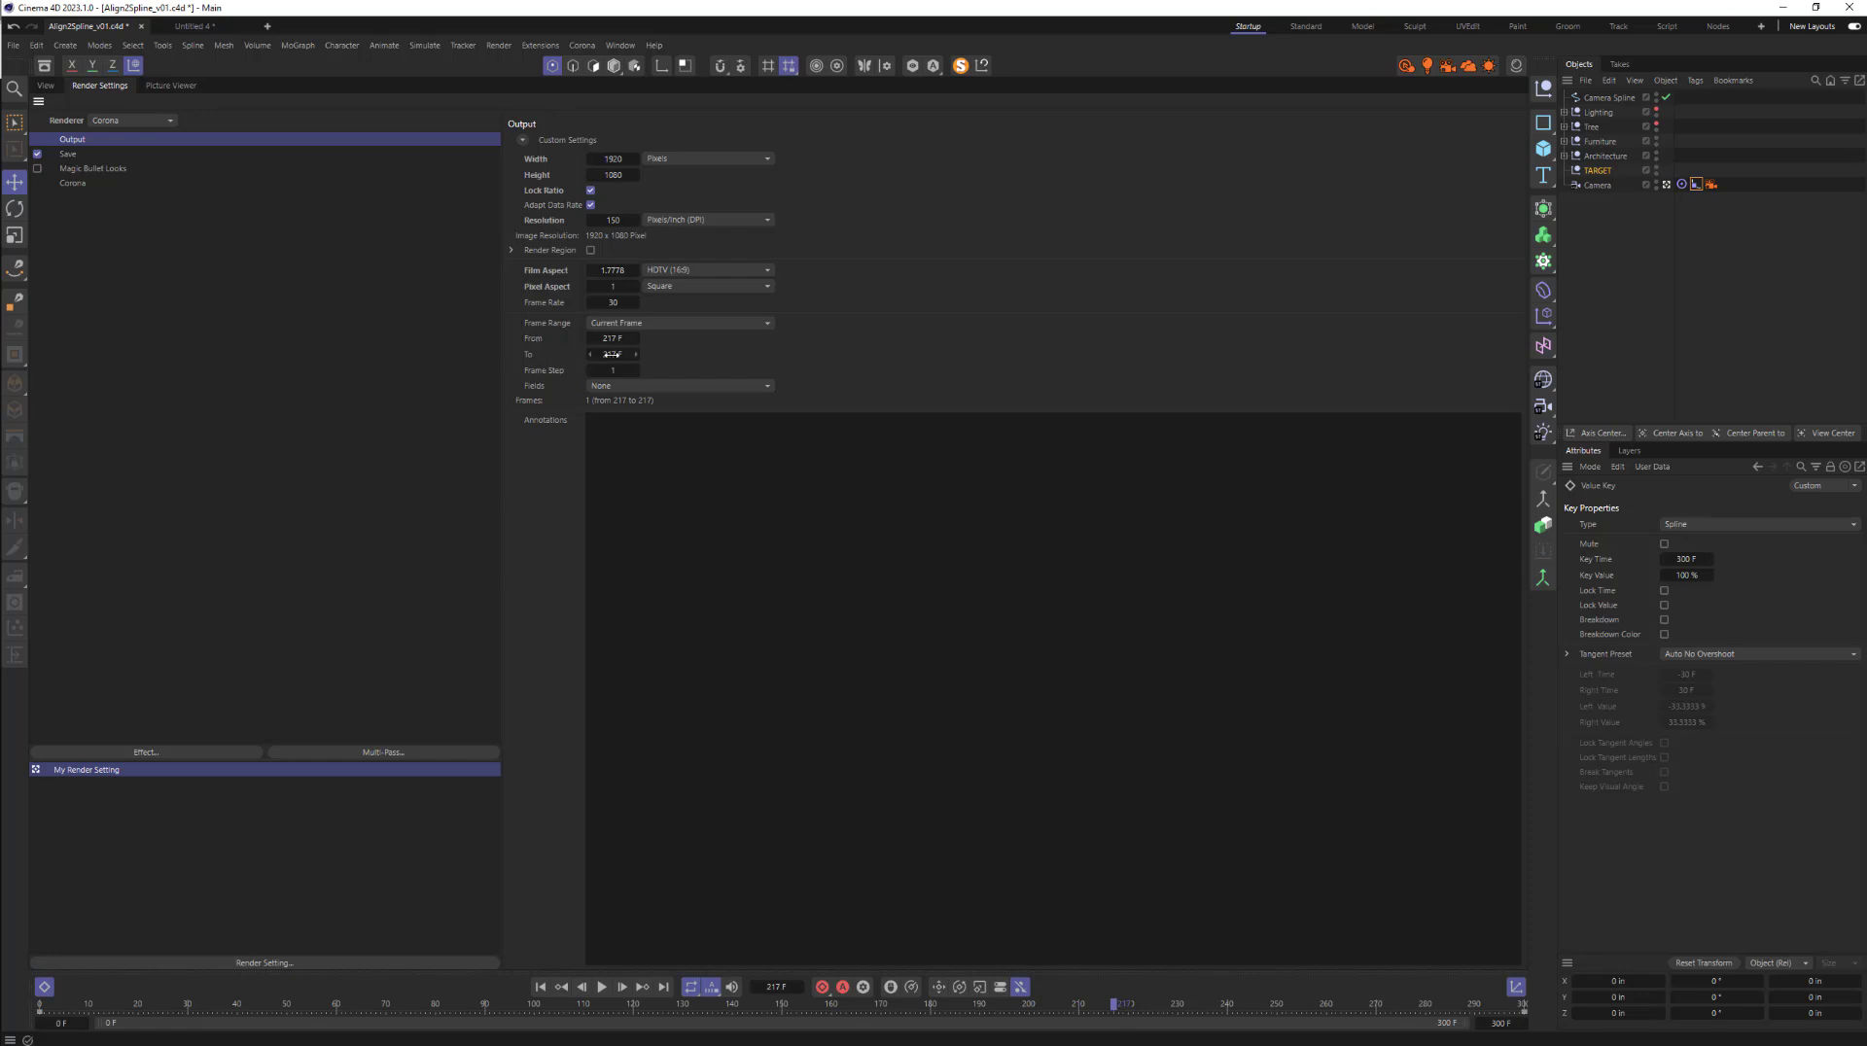
pyautogui.hotkey('shift', 'f')
pyautogui.click(679, 324)
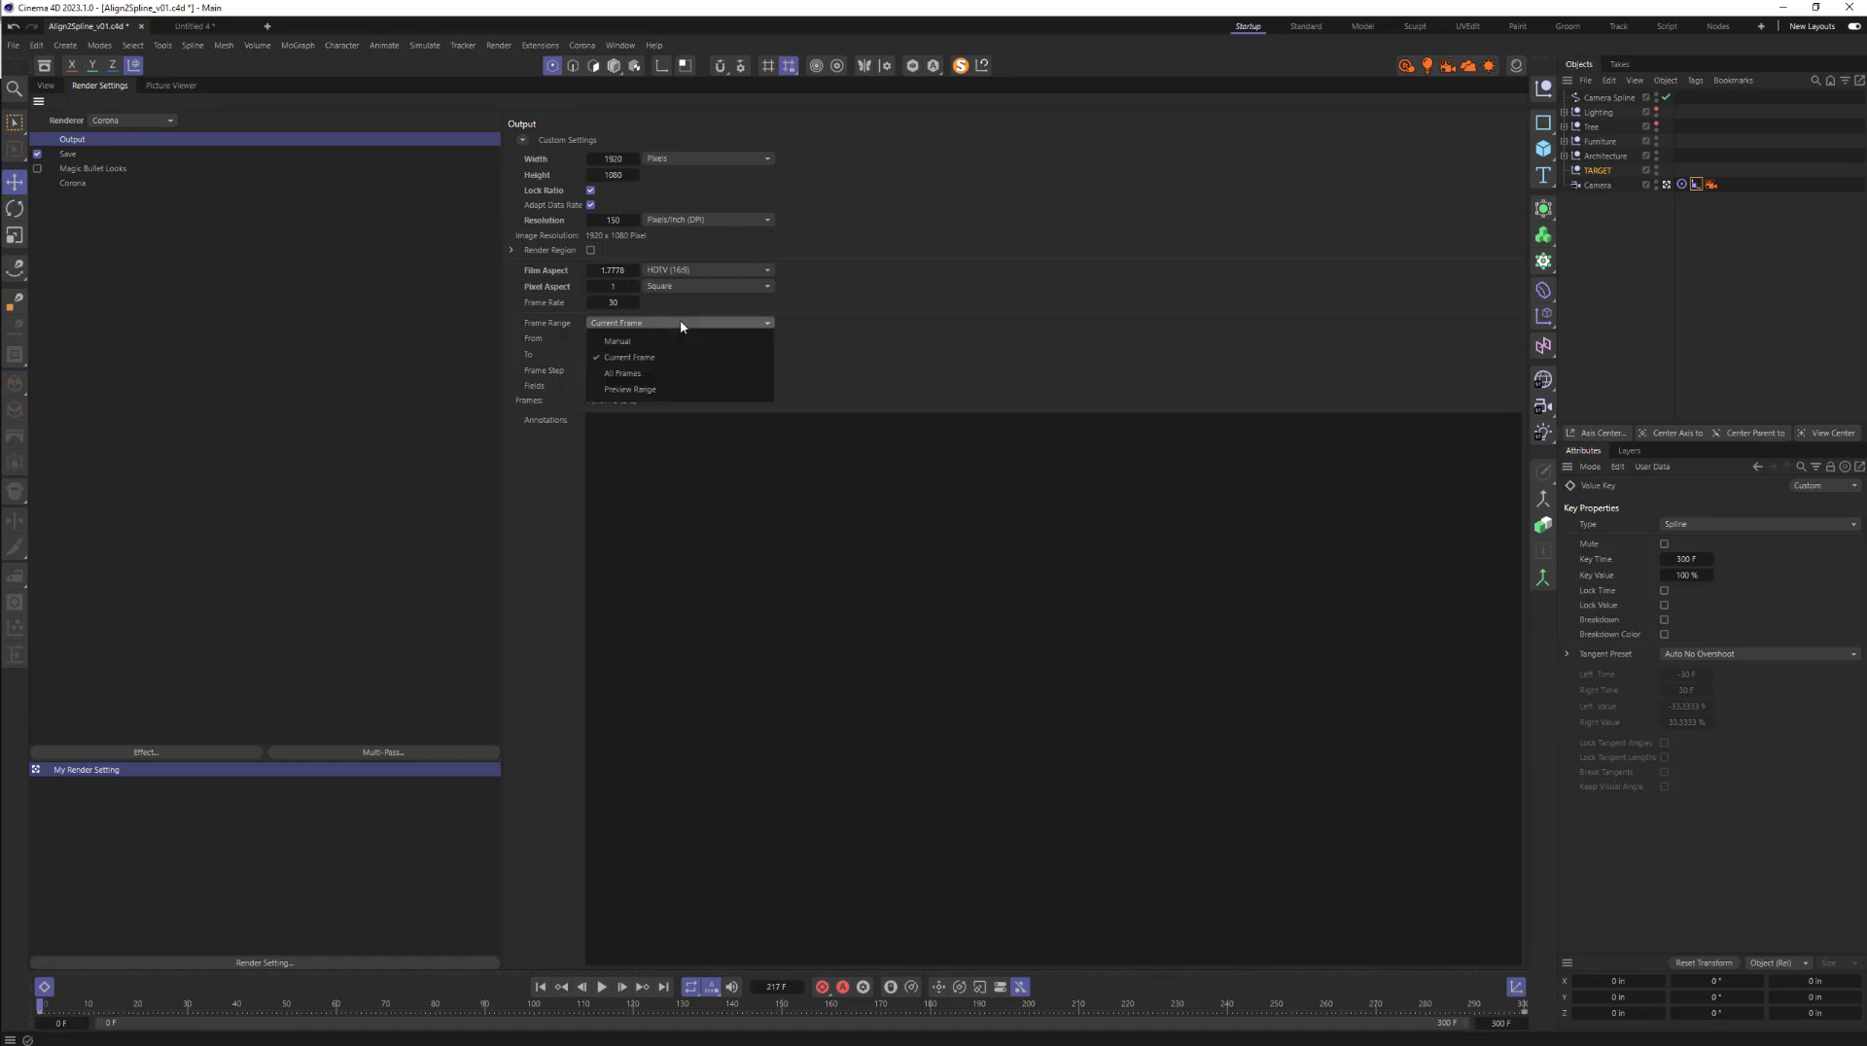
pyautogui.click(698, 378)
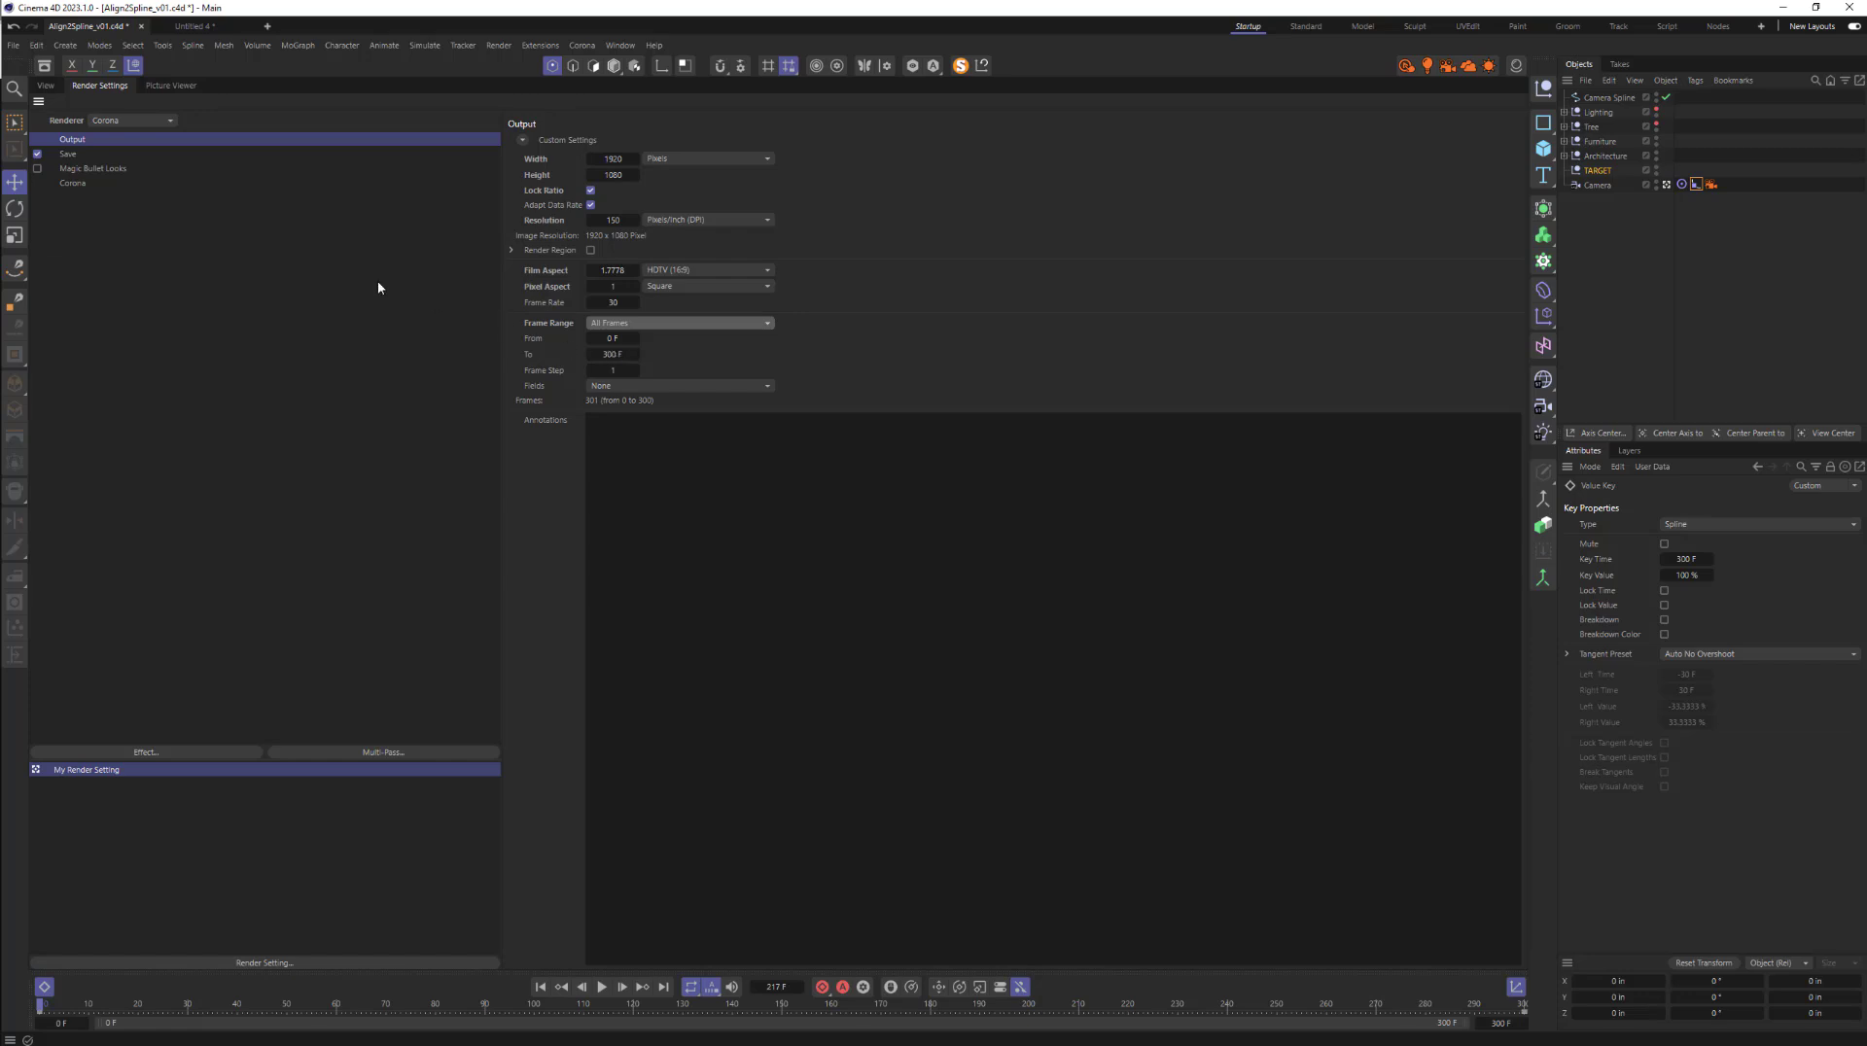
# - In the Corona render settings, set the secondary GI UHD cache preset to Animation (flicker-free)
pyautogui.click(75, 184)
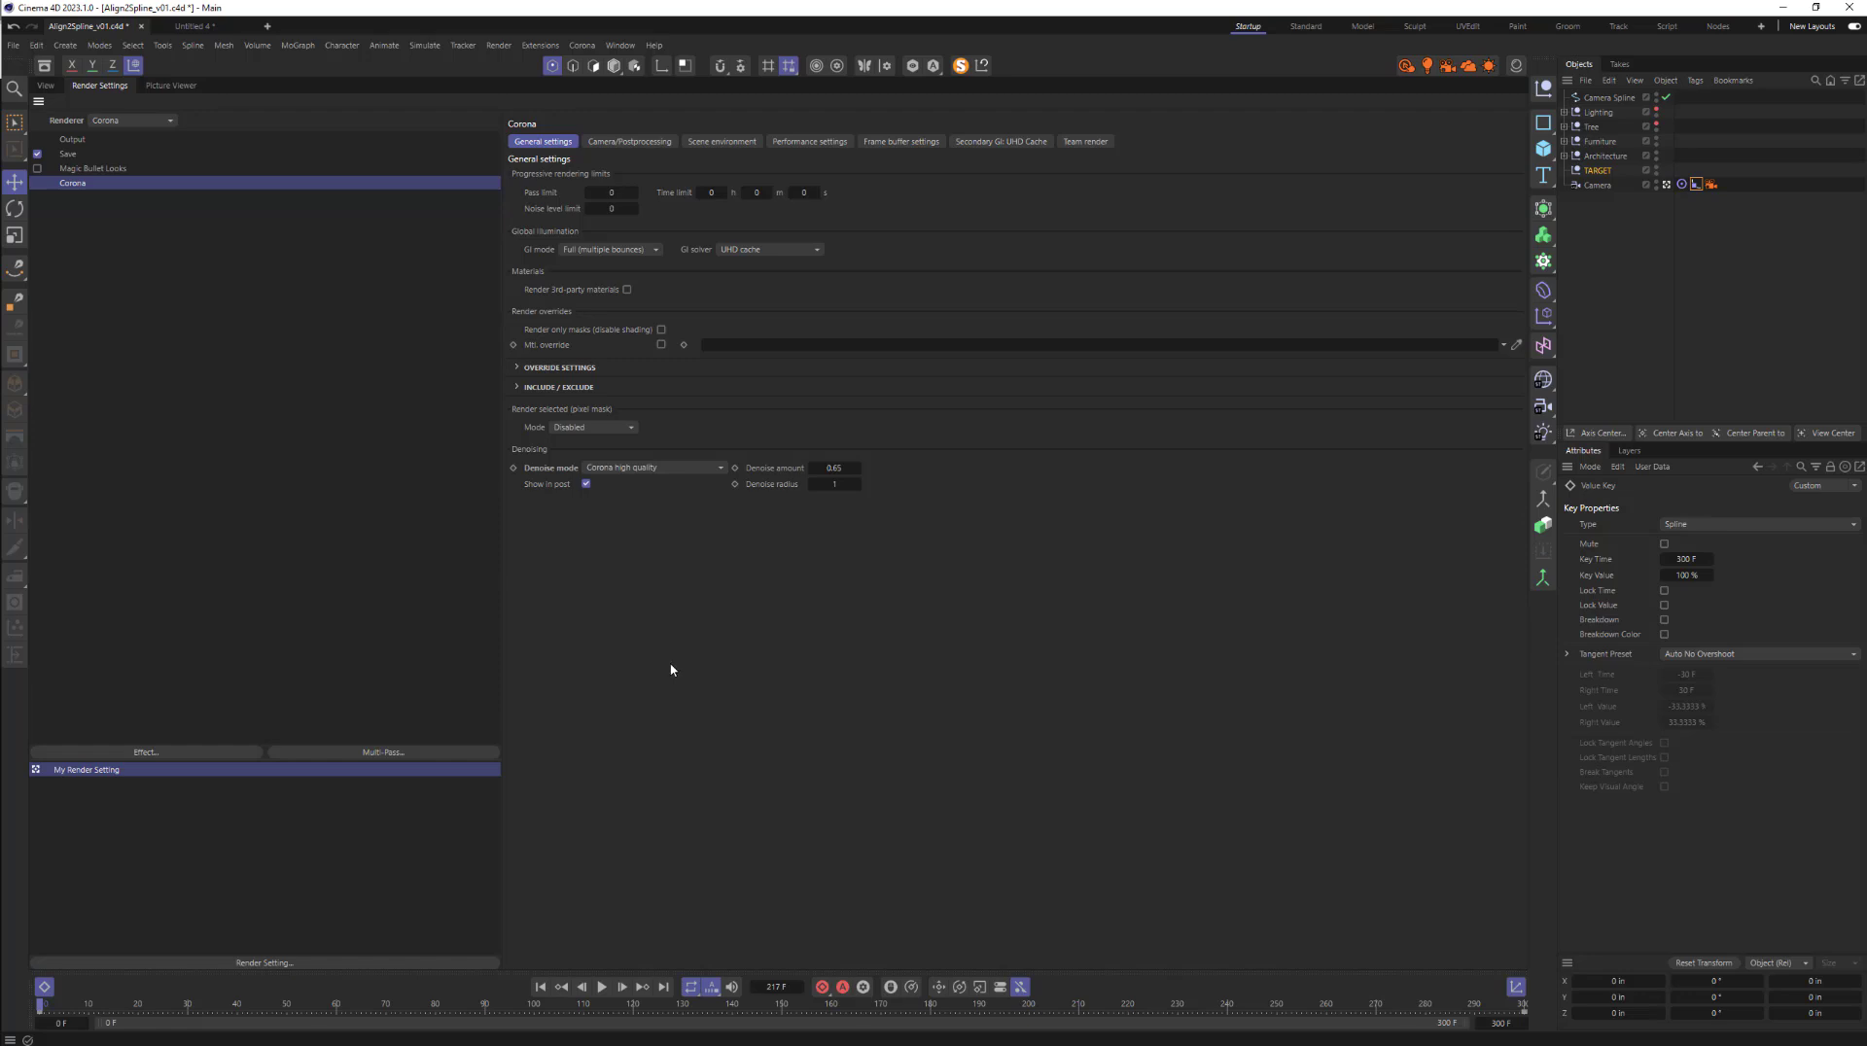
pyautogui.moveTo(408, 1034)
pyautogui.click(46, 85)
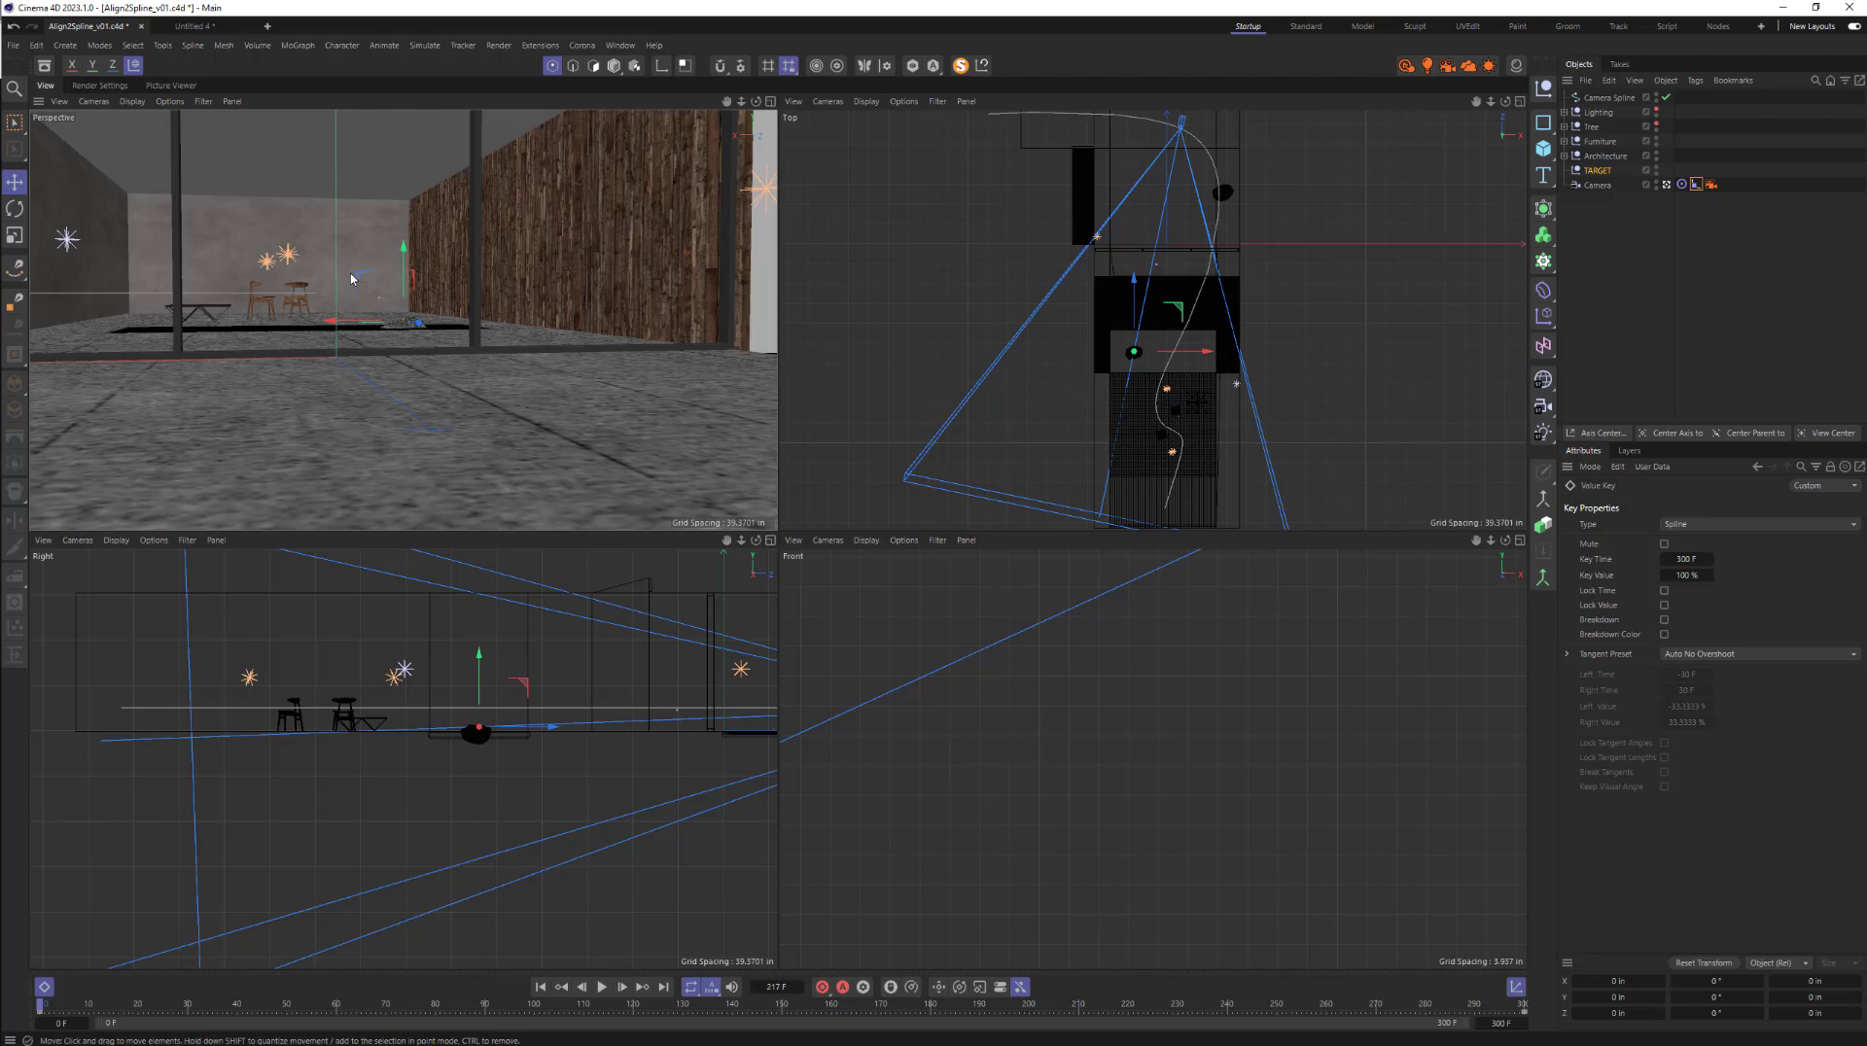
pyautogui.click(100, 86)
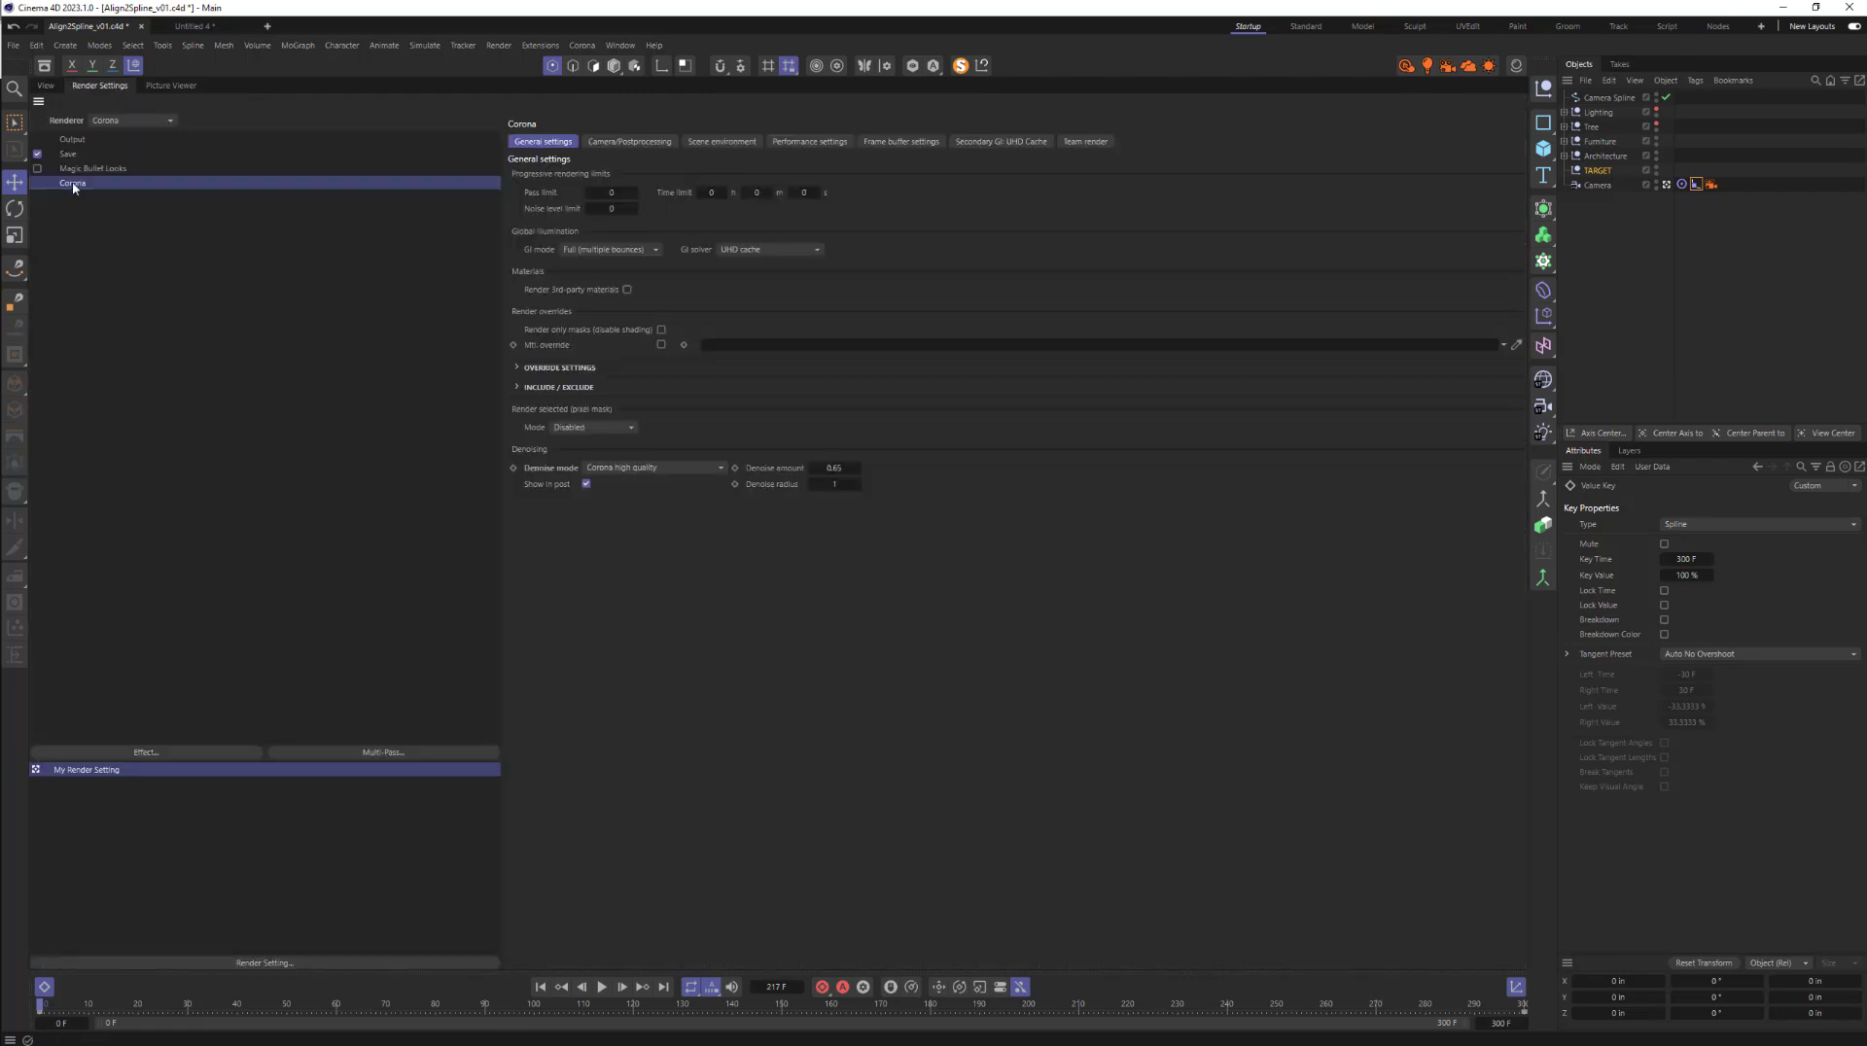
pyautogui.click(615, 192)
pyautogui.click(976, 151)
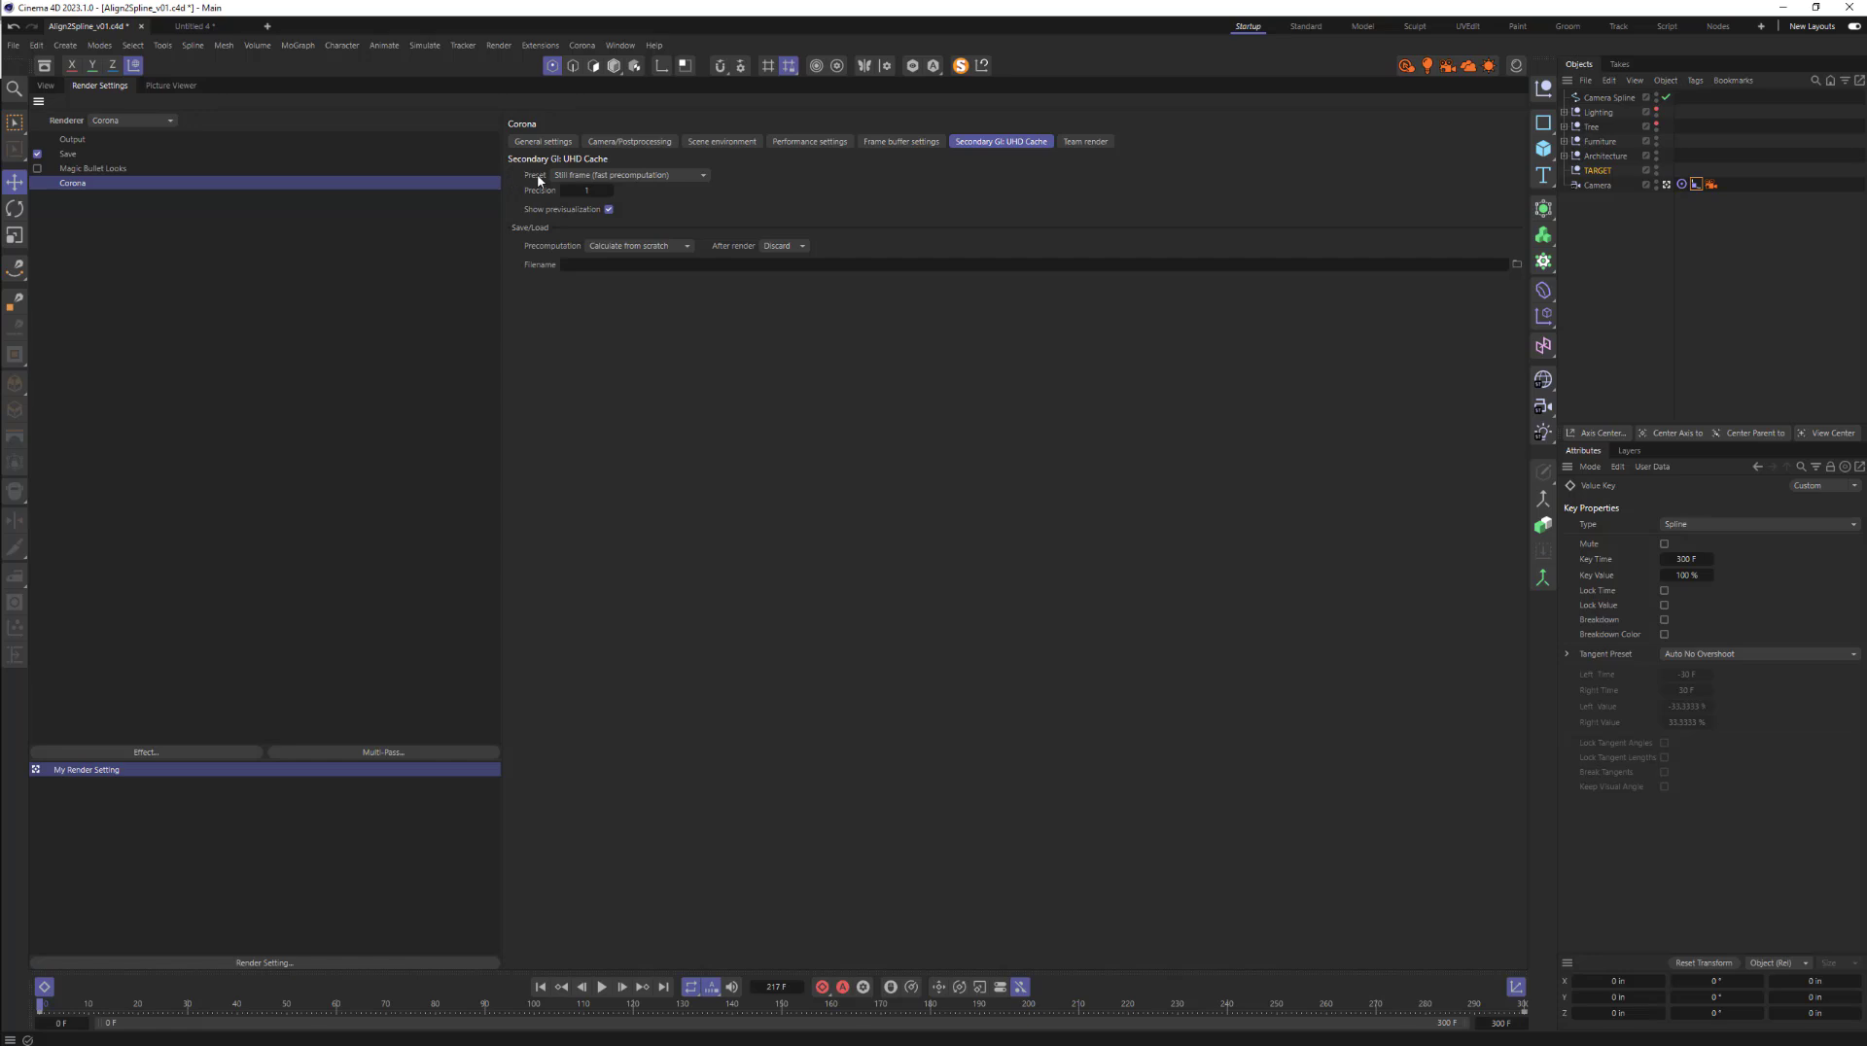
pyautogui.click(623, 176)
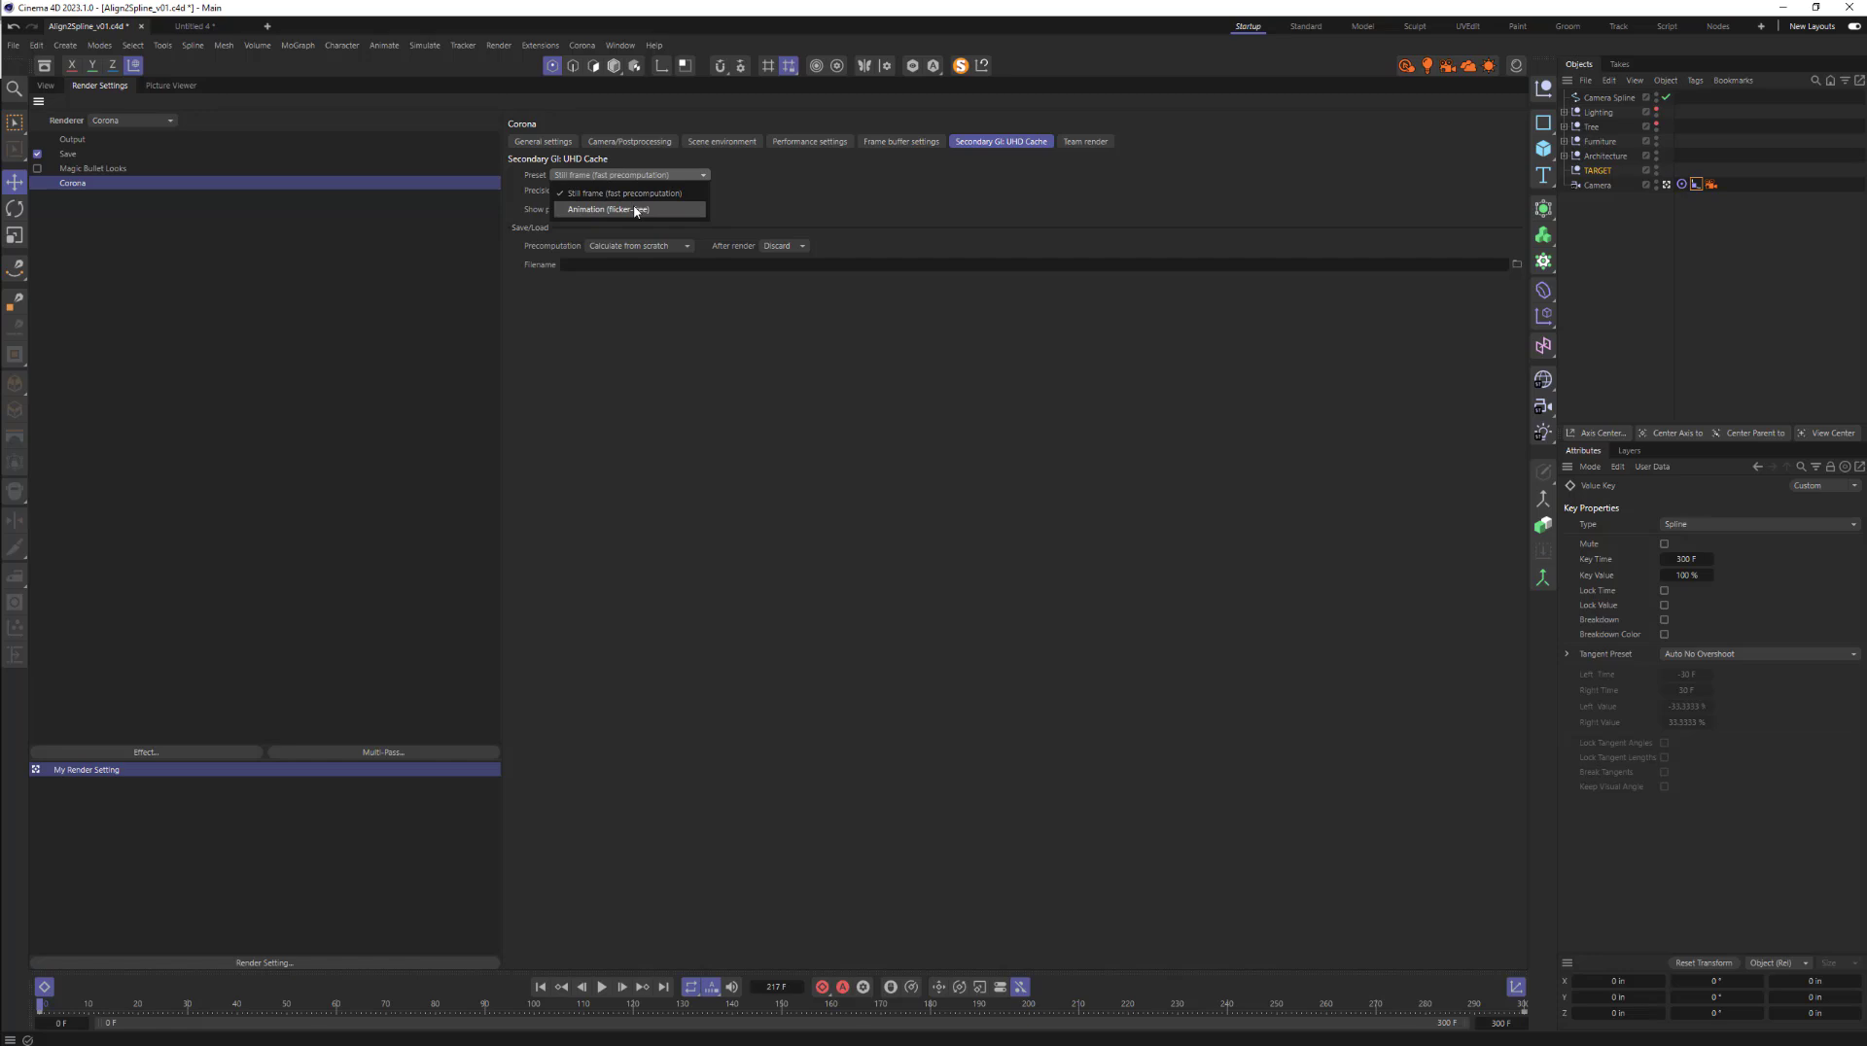
pyautogui.click(636, 210)
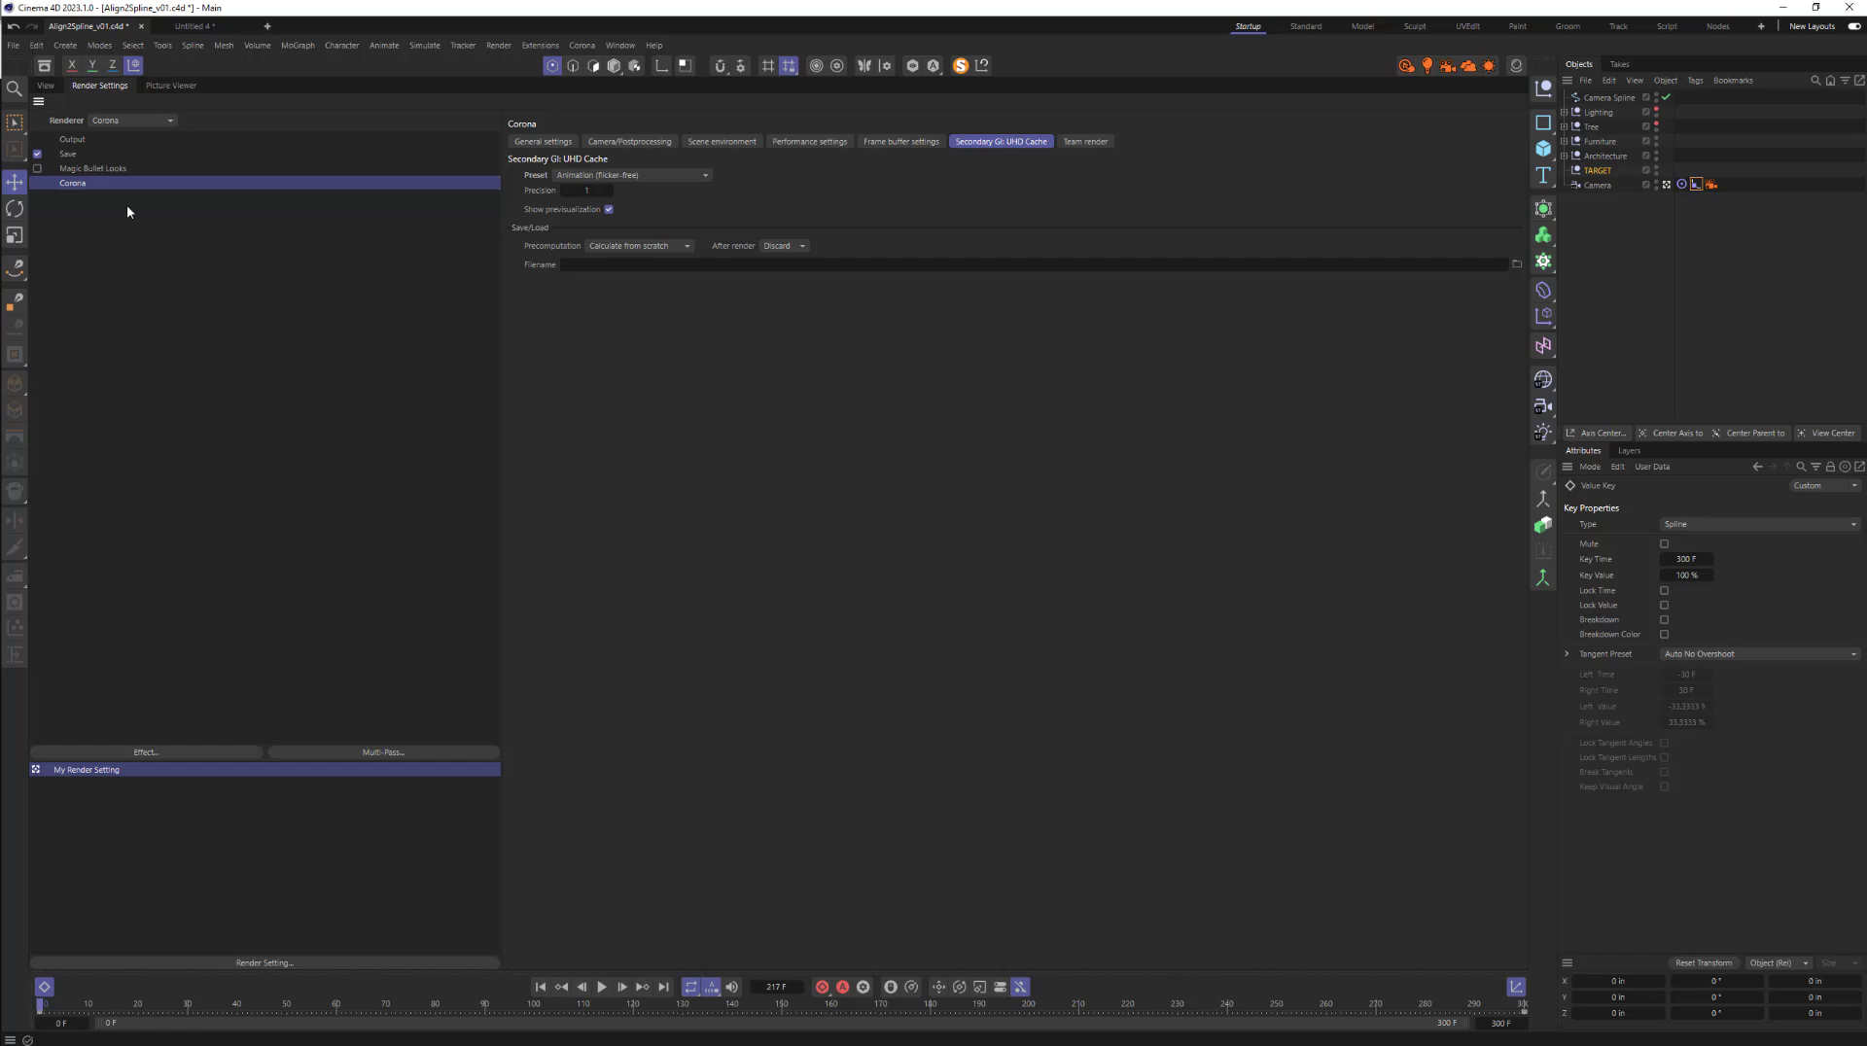
# - Review the output frame range, the Corona pass limit and the UHD cache preset in the render settings
pyautogui.click(73, 139)
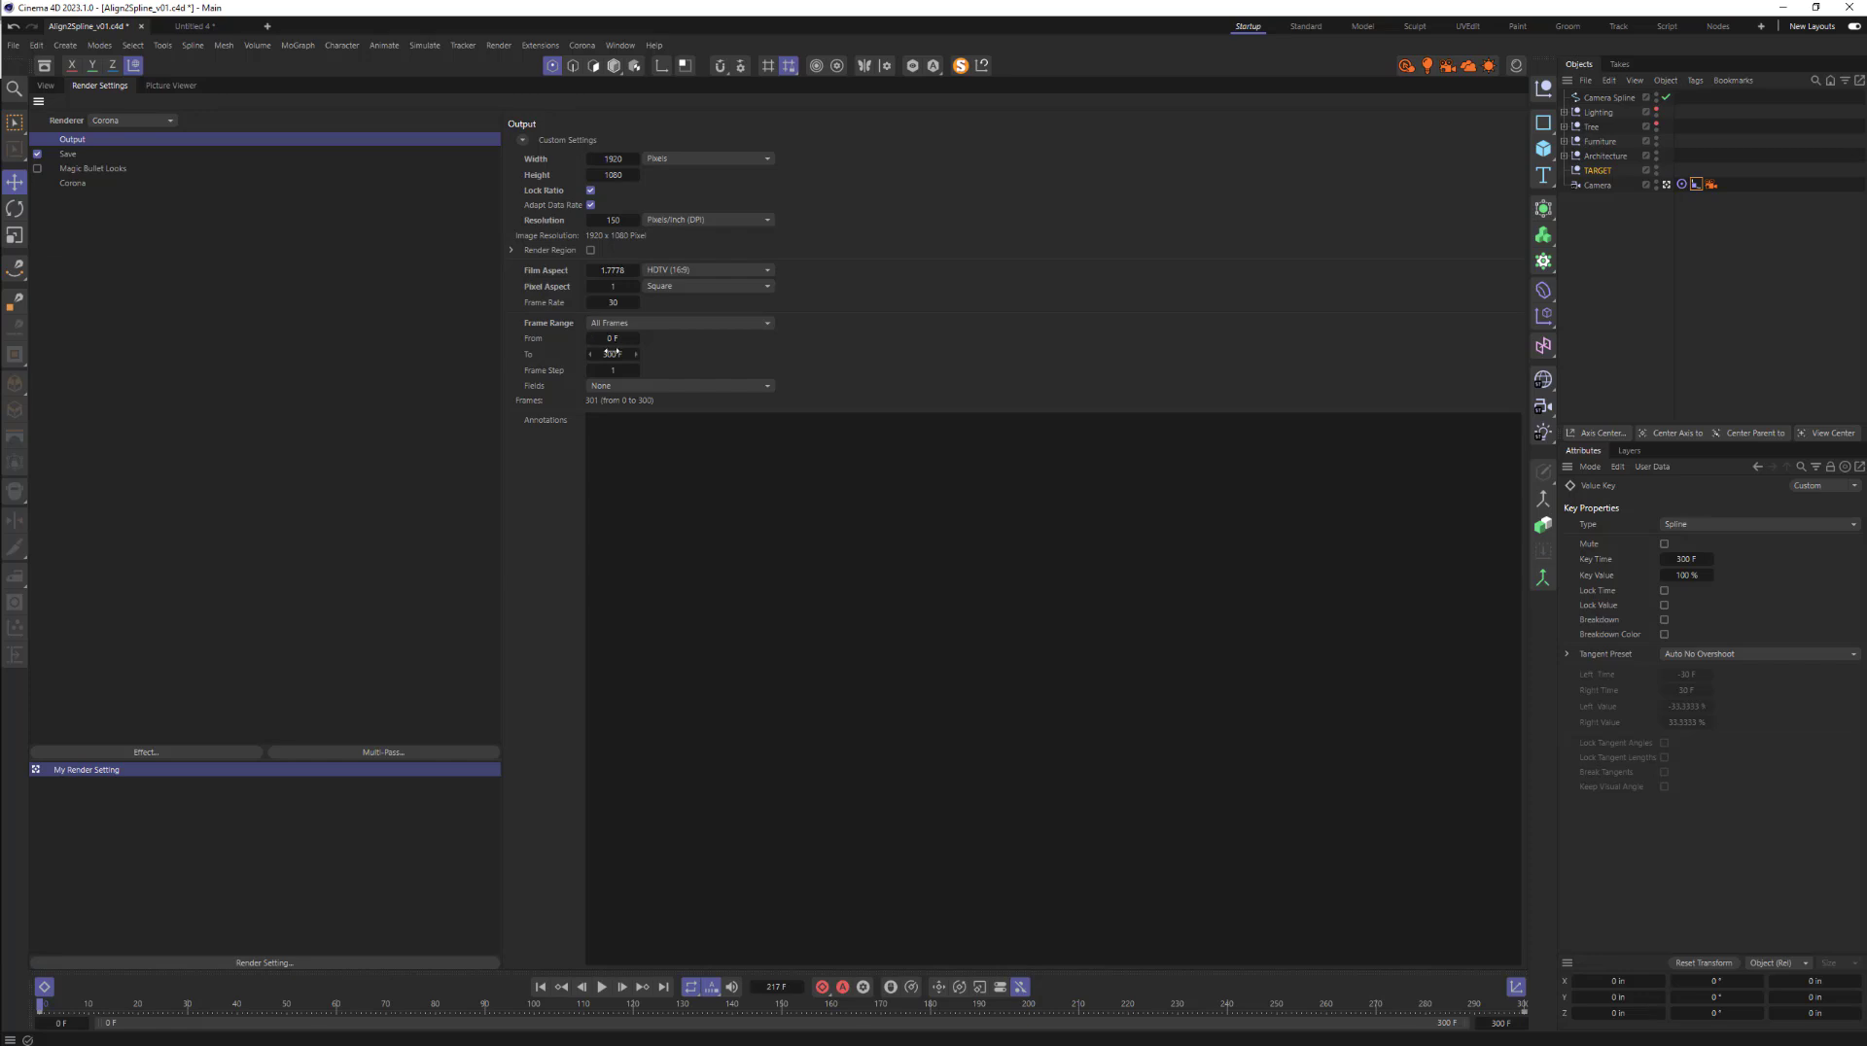
pyautogui.click(71, 184)
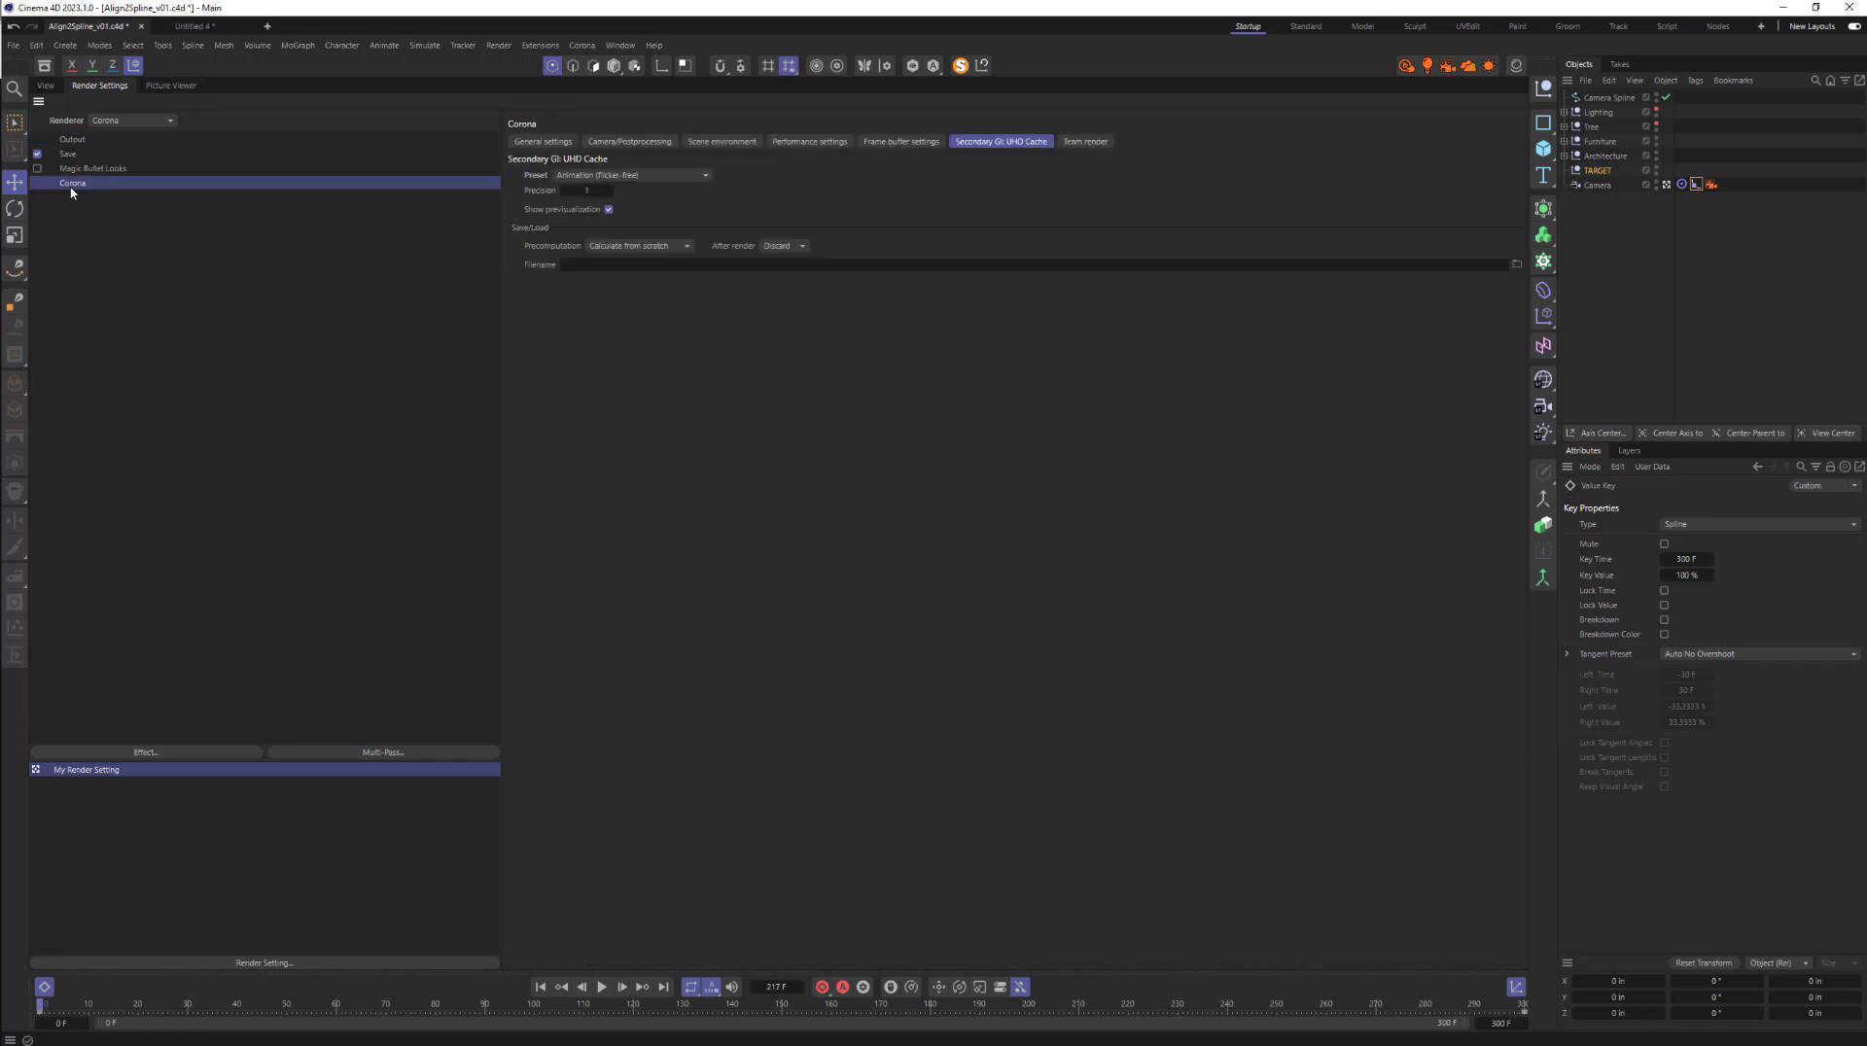
pyautogui.click(544, 142)
pyautogui.moveTo(616, 193); pyautogui.dragTo(621, 193)
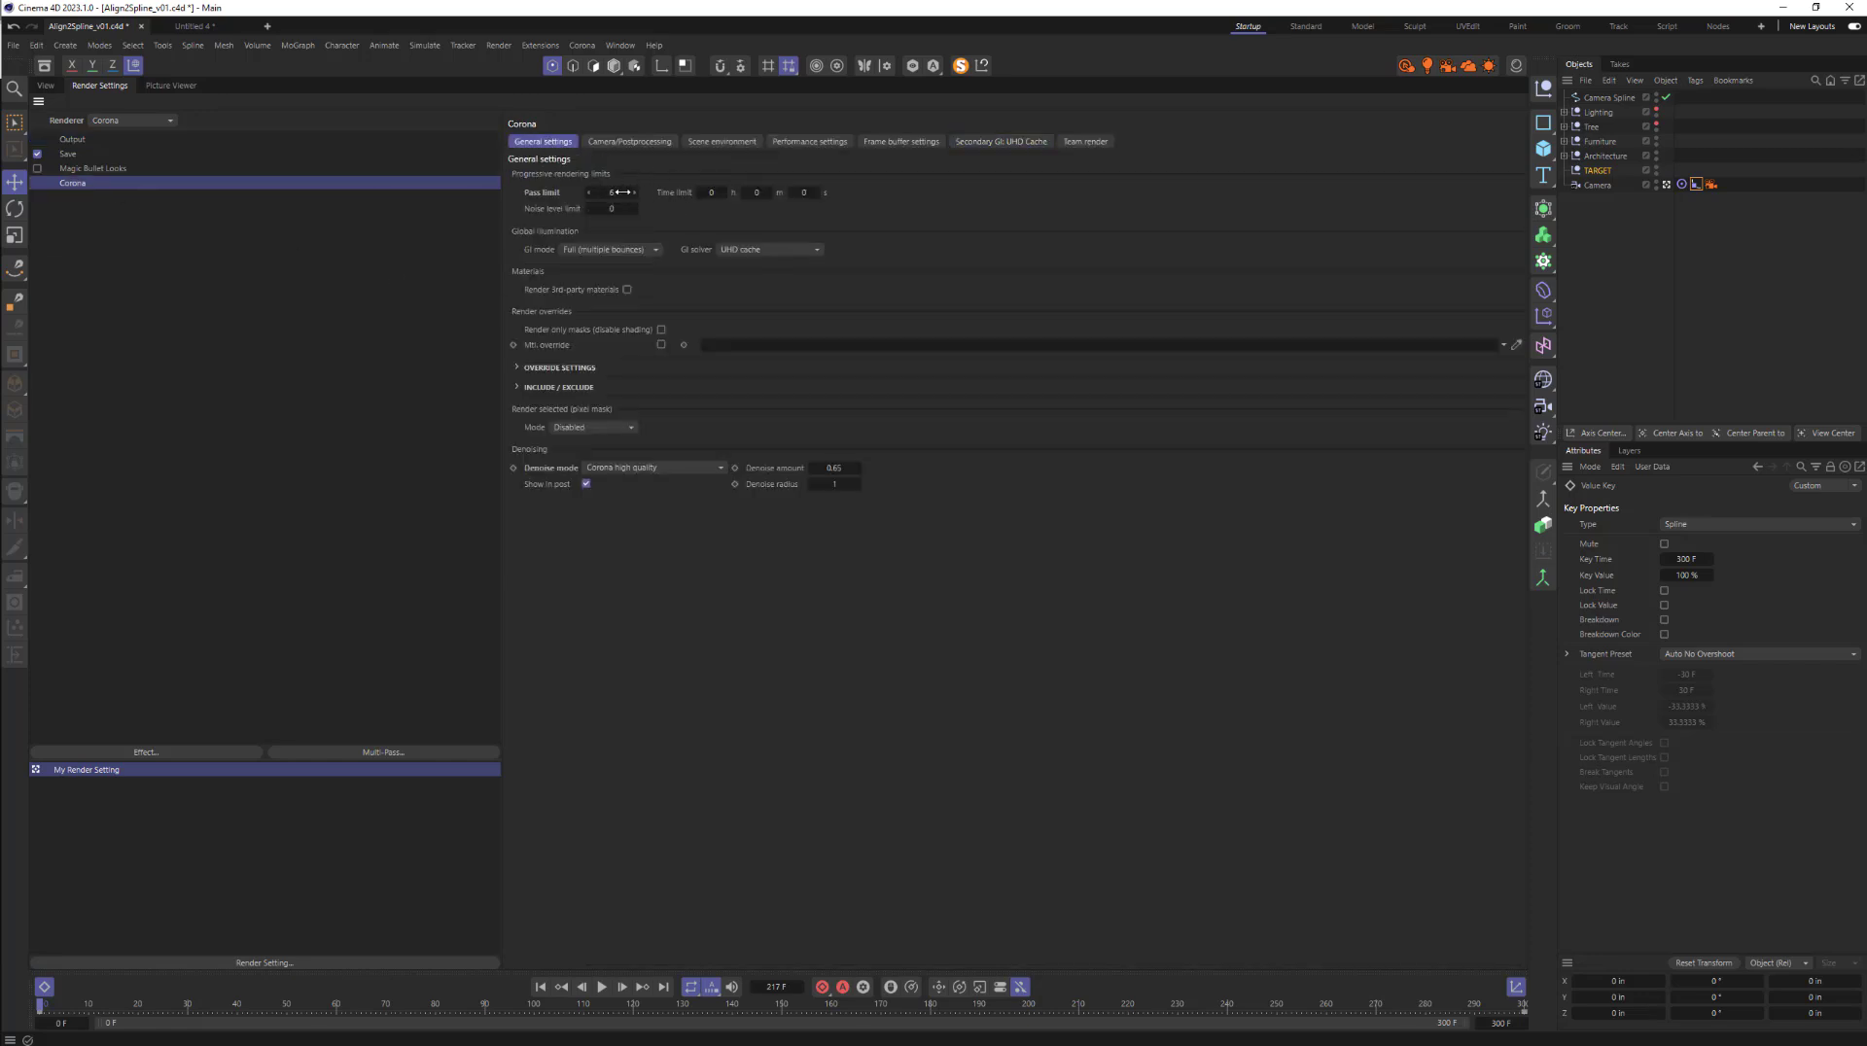
pyautogui.click(1002, 142)
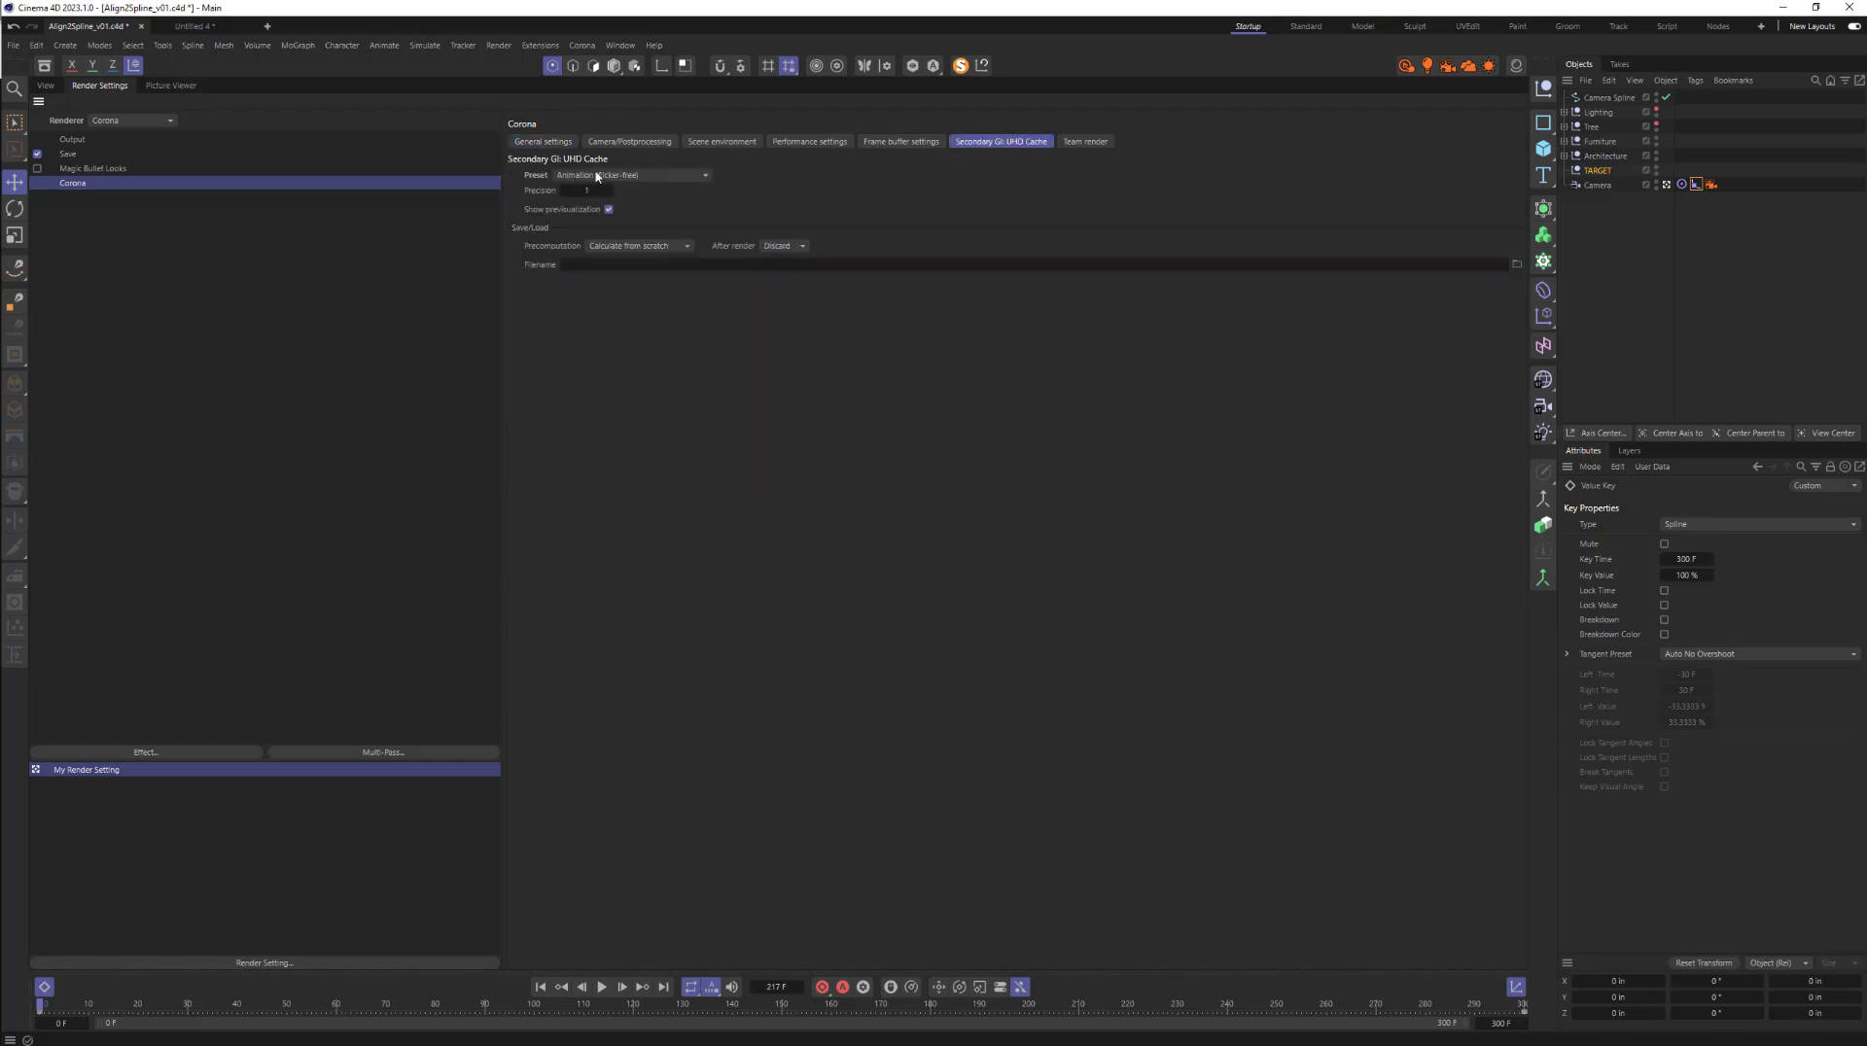
# - Examine the image and video formats available for saving the render, keeping TIF as the format
pyautogui.click(68, 154)
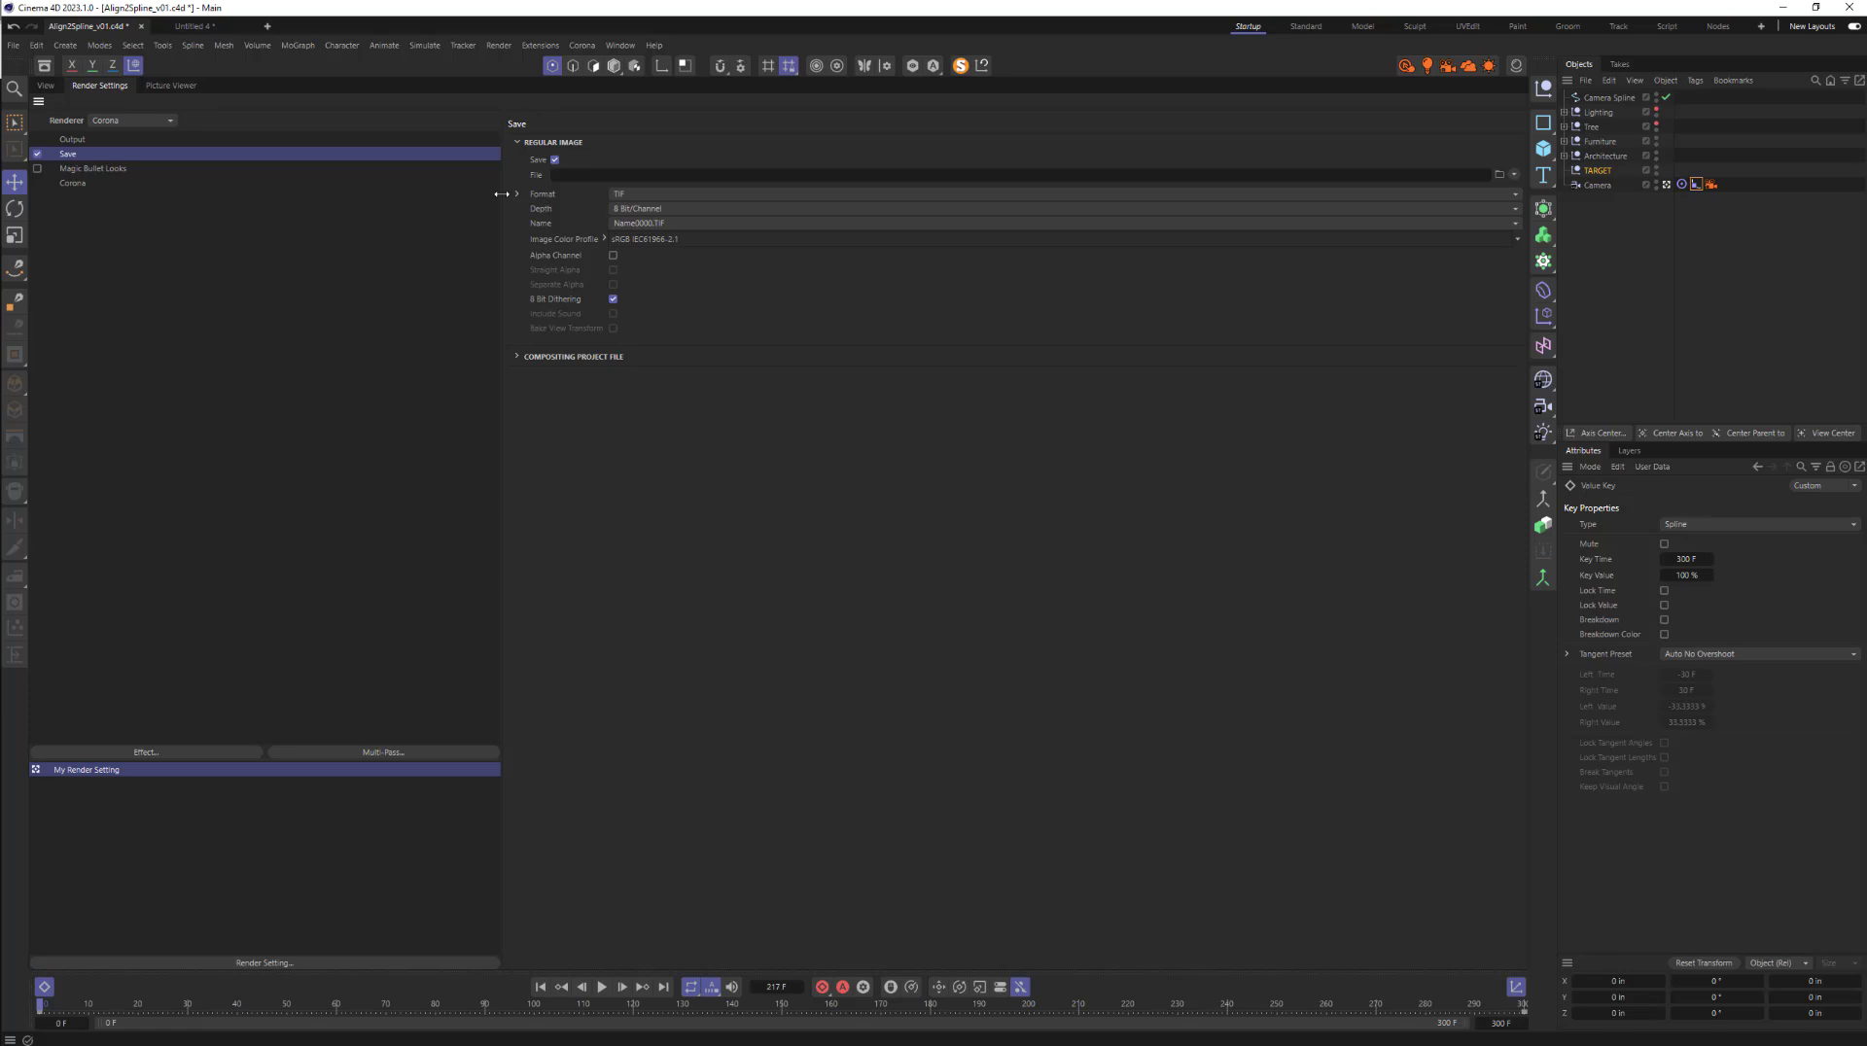
pyautogui.click(659, 194)
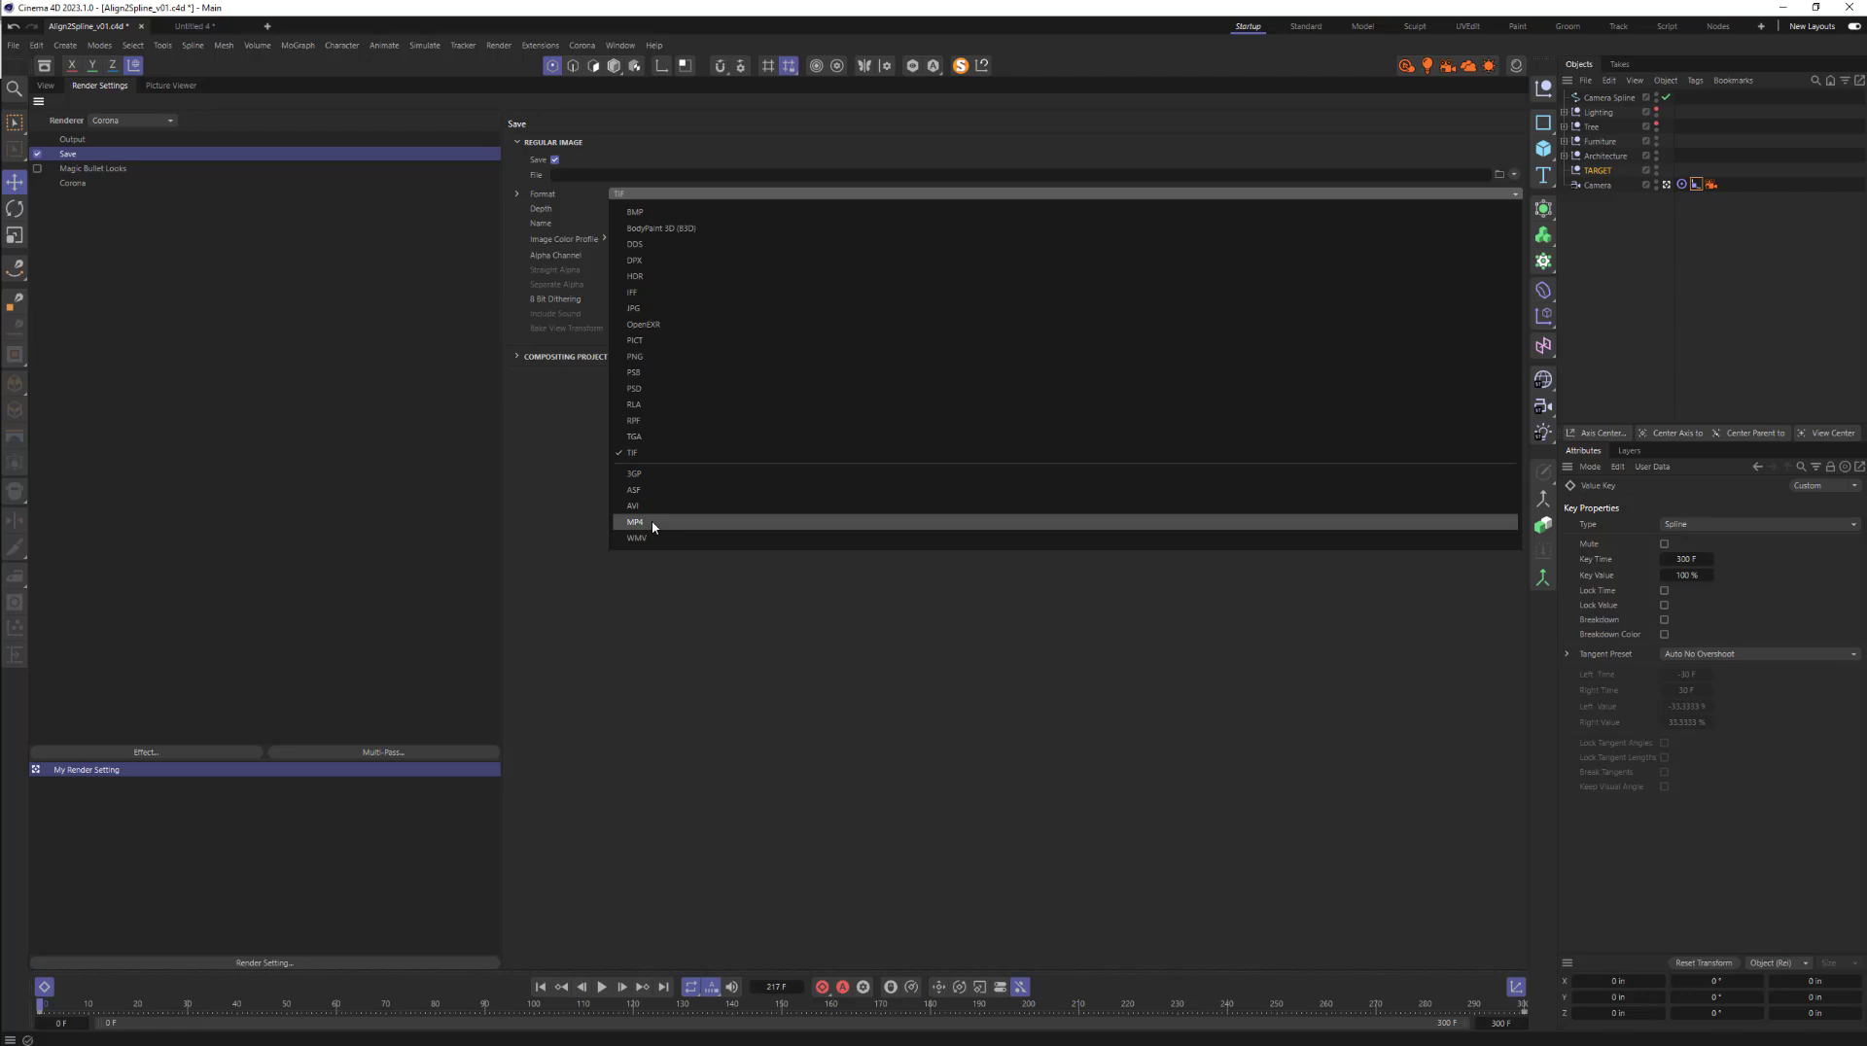
pyautogui.click(533, 426)
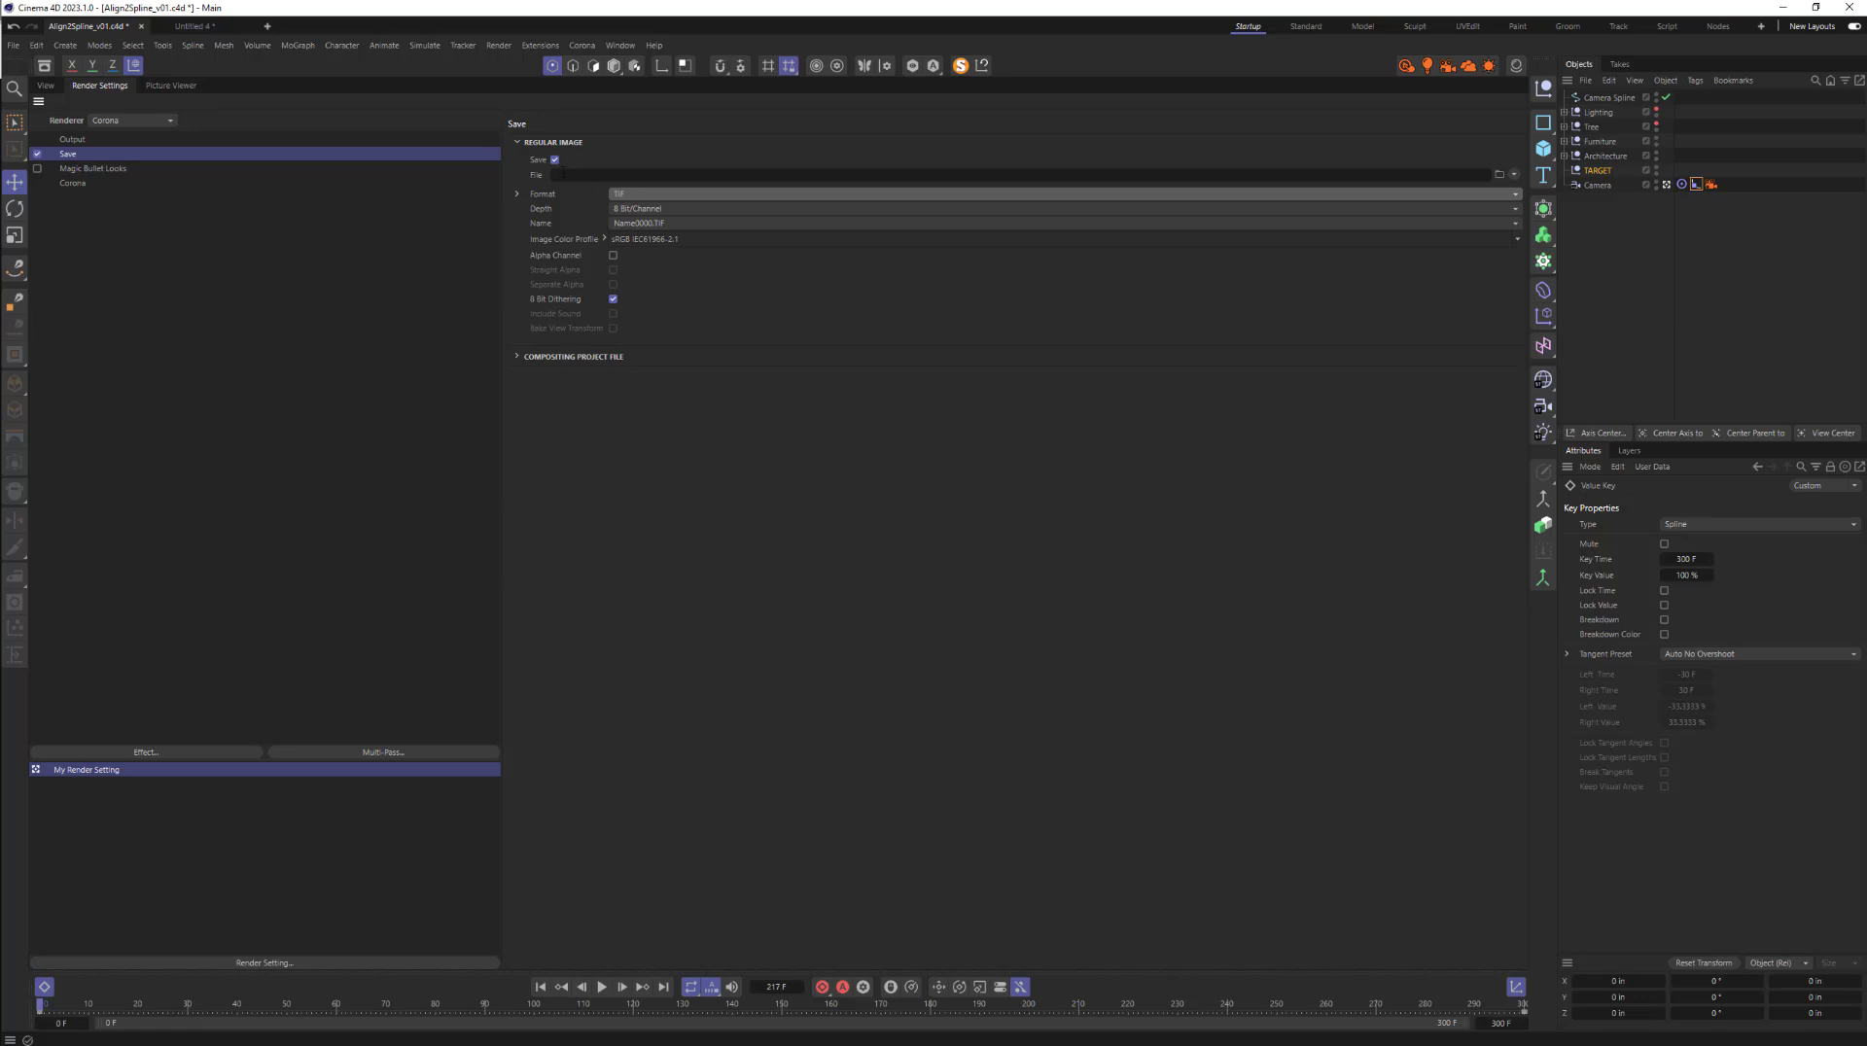
# - Browse for the render's save location in the Align to Spline folder under Speaking Teaching and Tutorials
pyautogui.click(1497, 175)
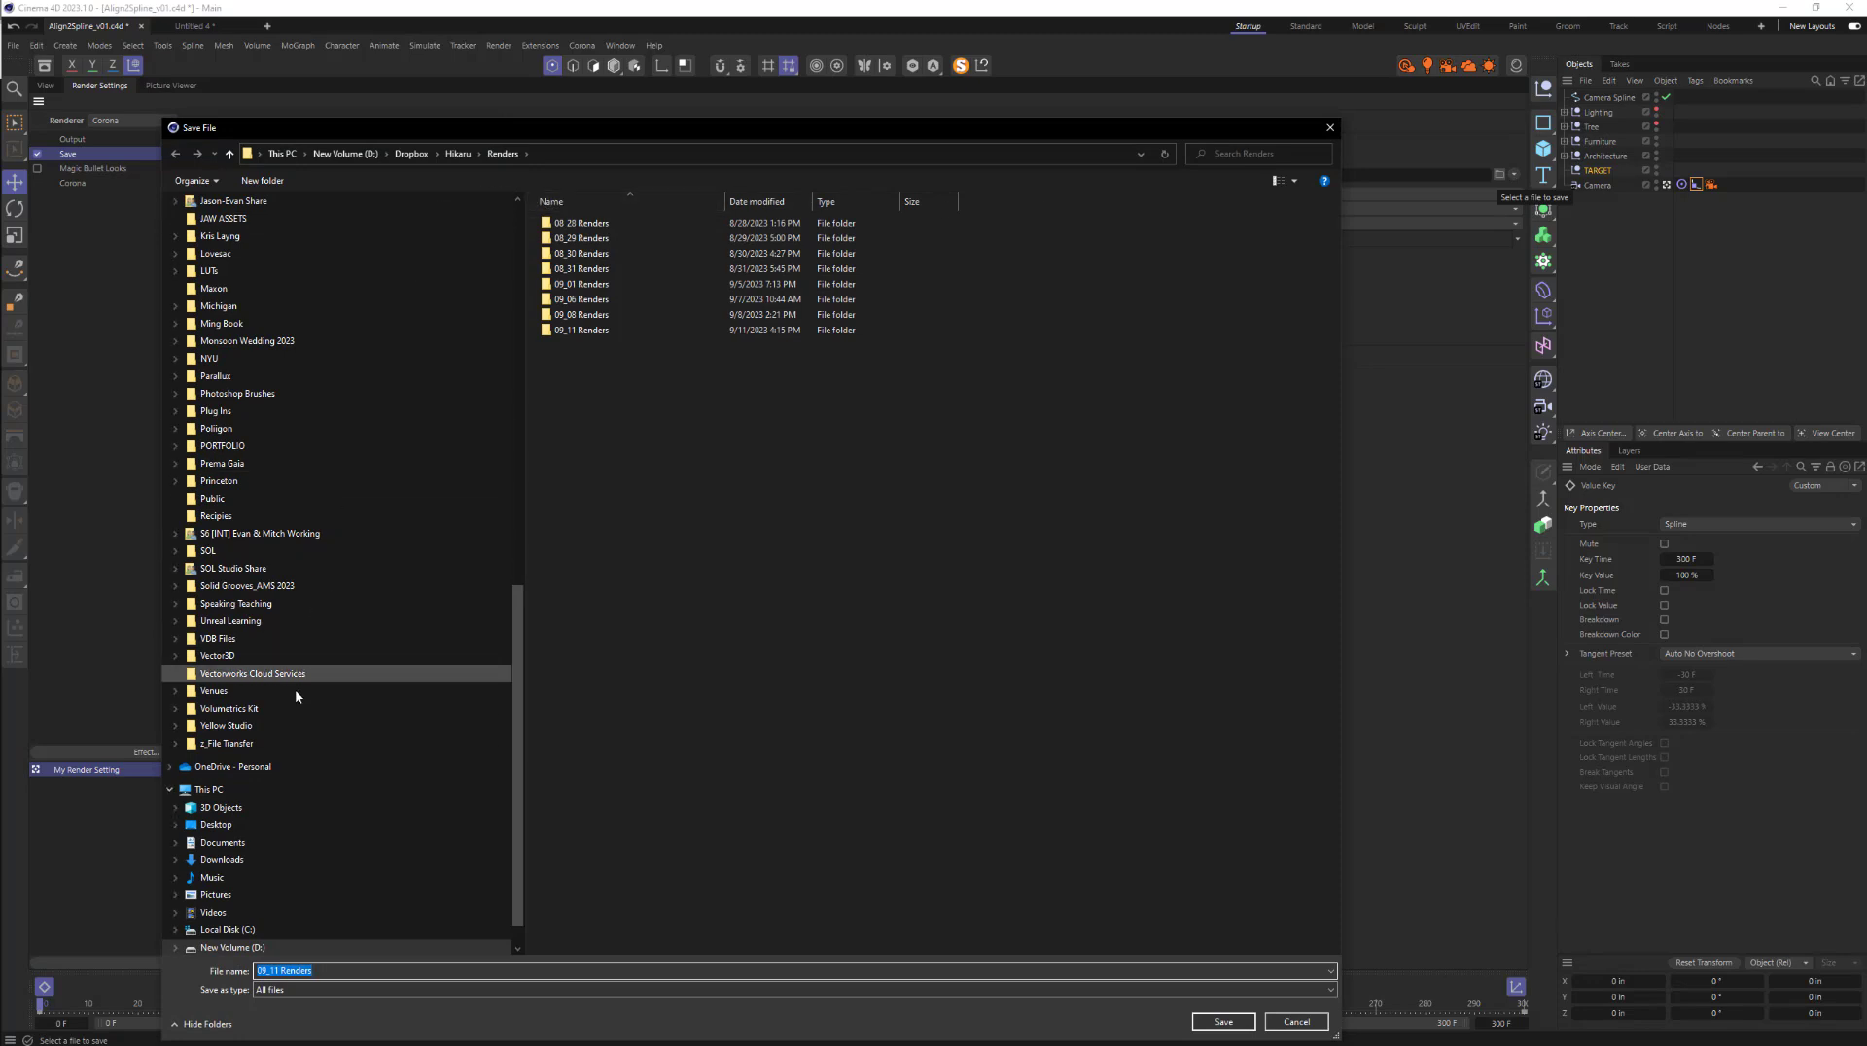
pyautogui.scroll(1, 292, 694)
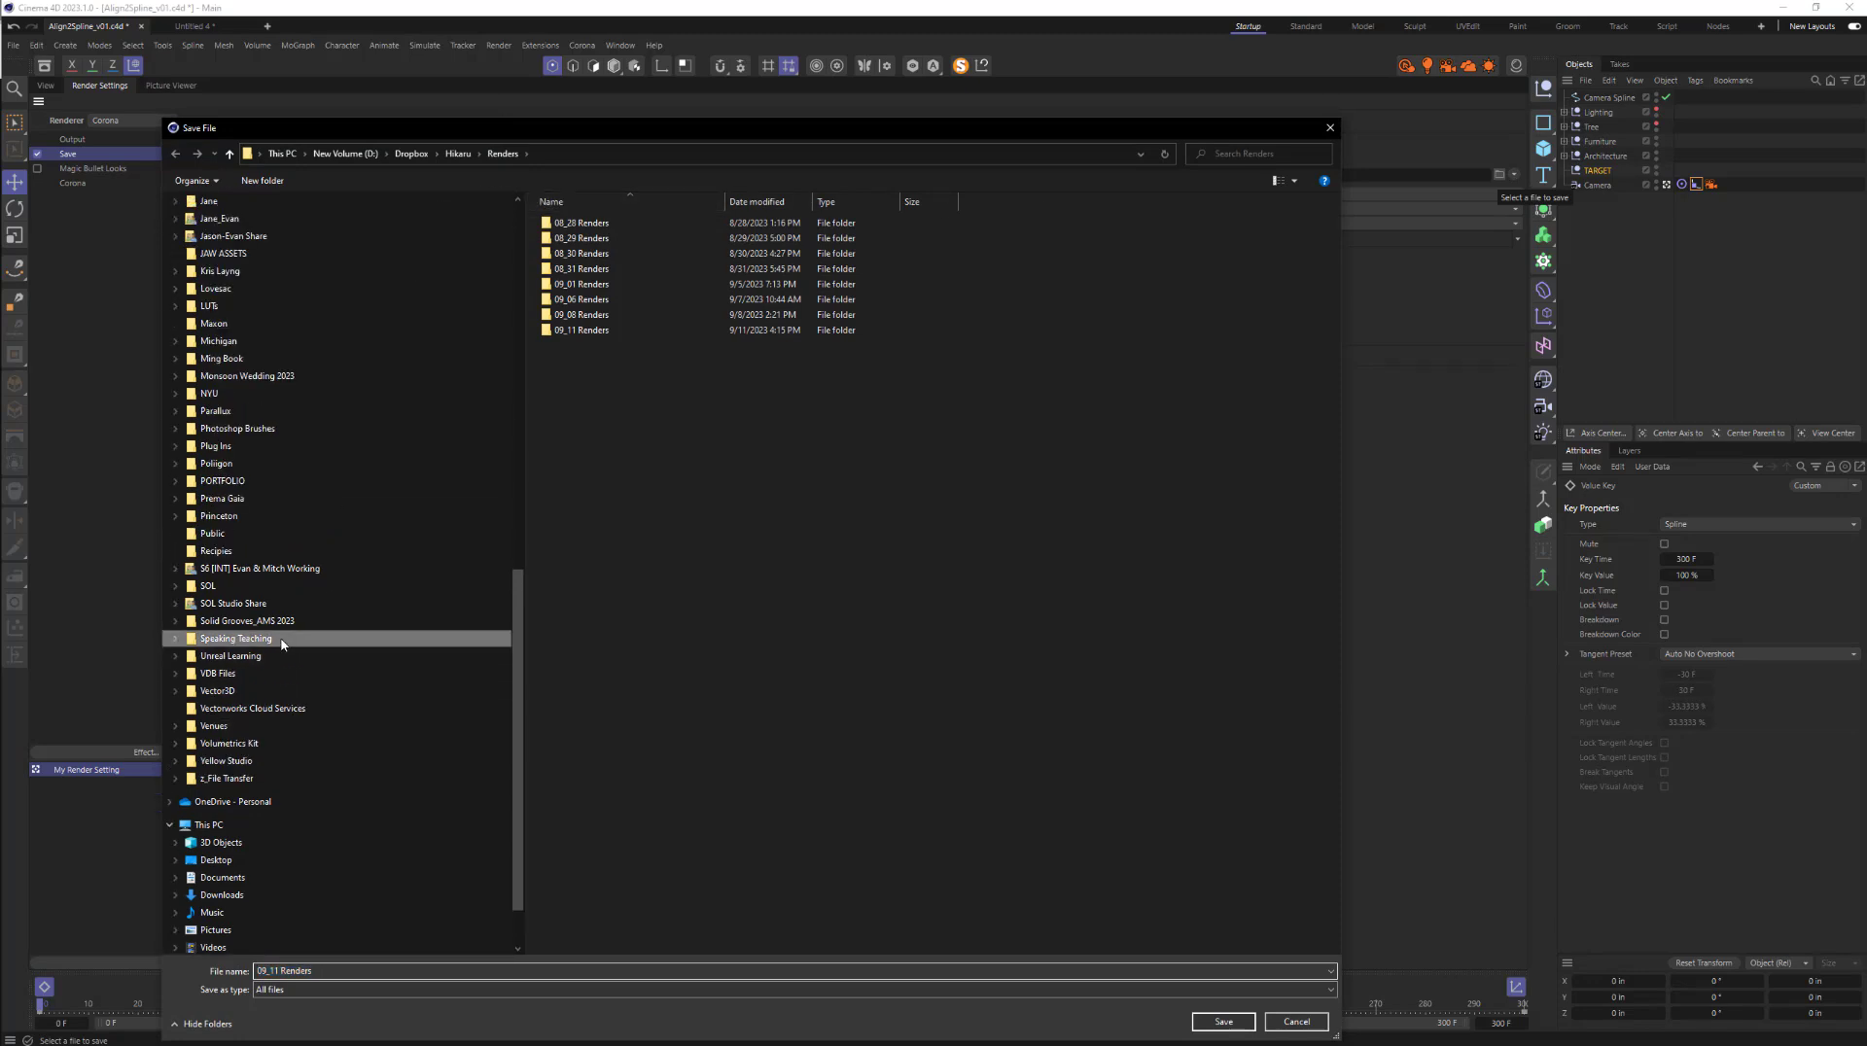
pyautogui.click(282, 642)
pyautogui.click(572, 486)
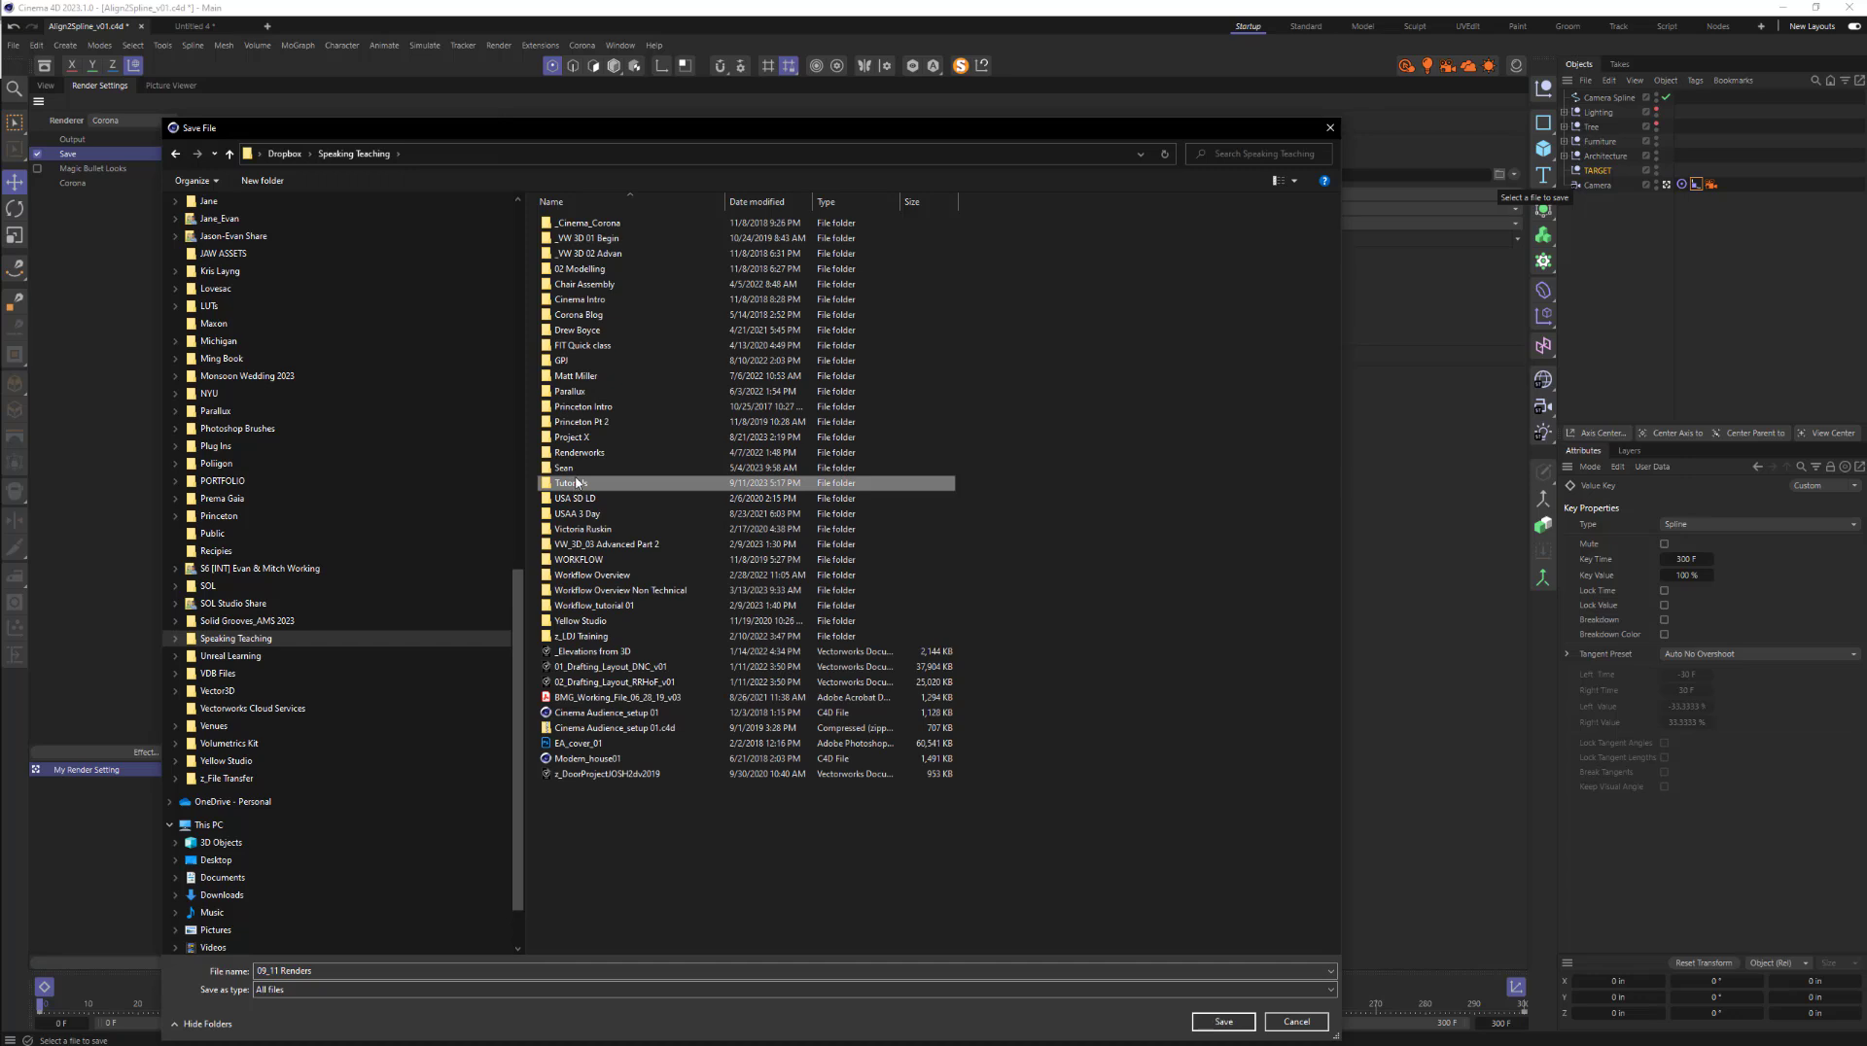
pyautogui.doubleClick(572, 486)
pyautogui.doubleClick(613, 254)
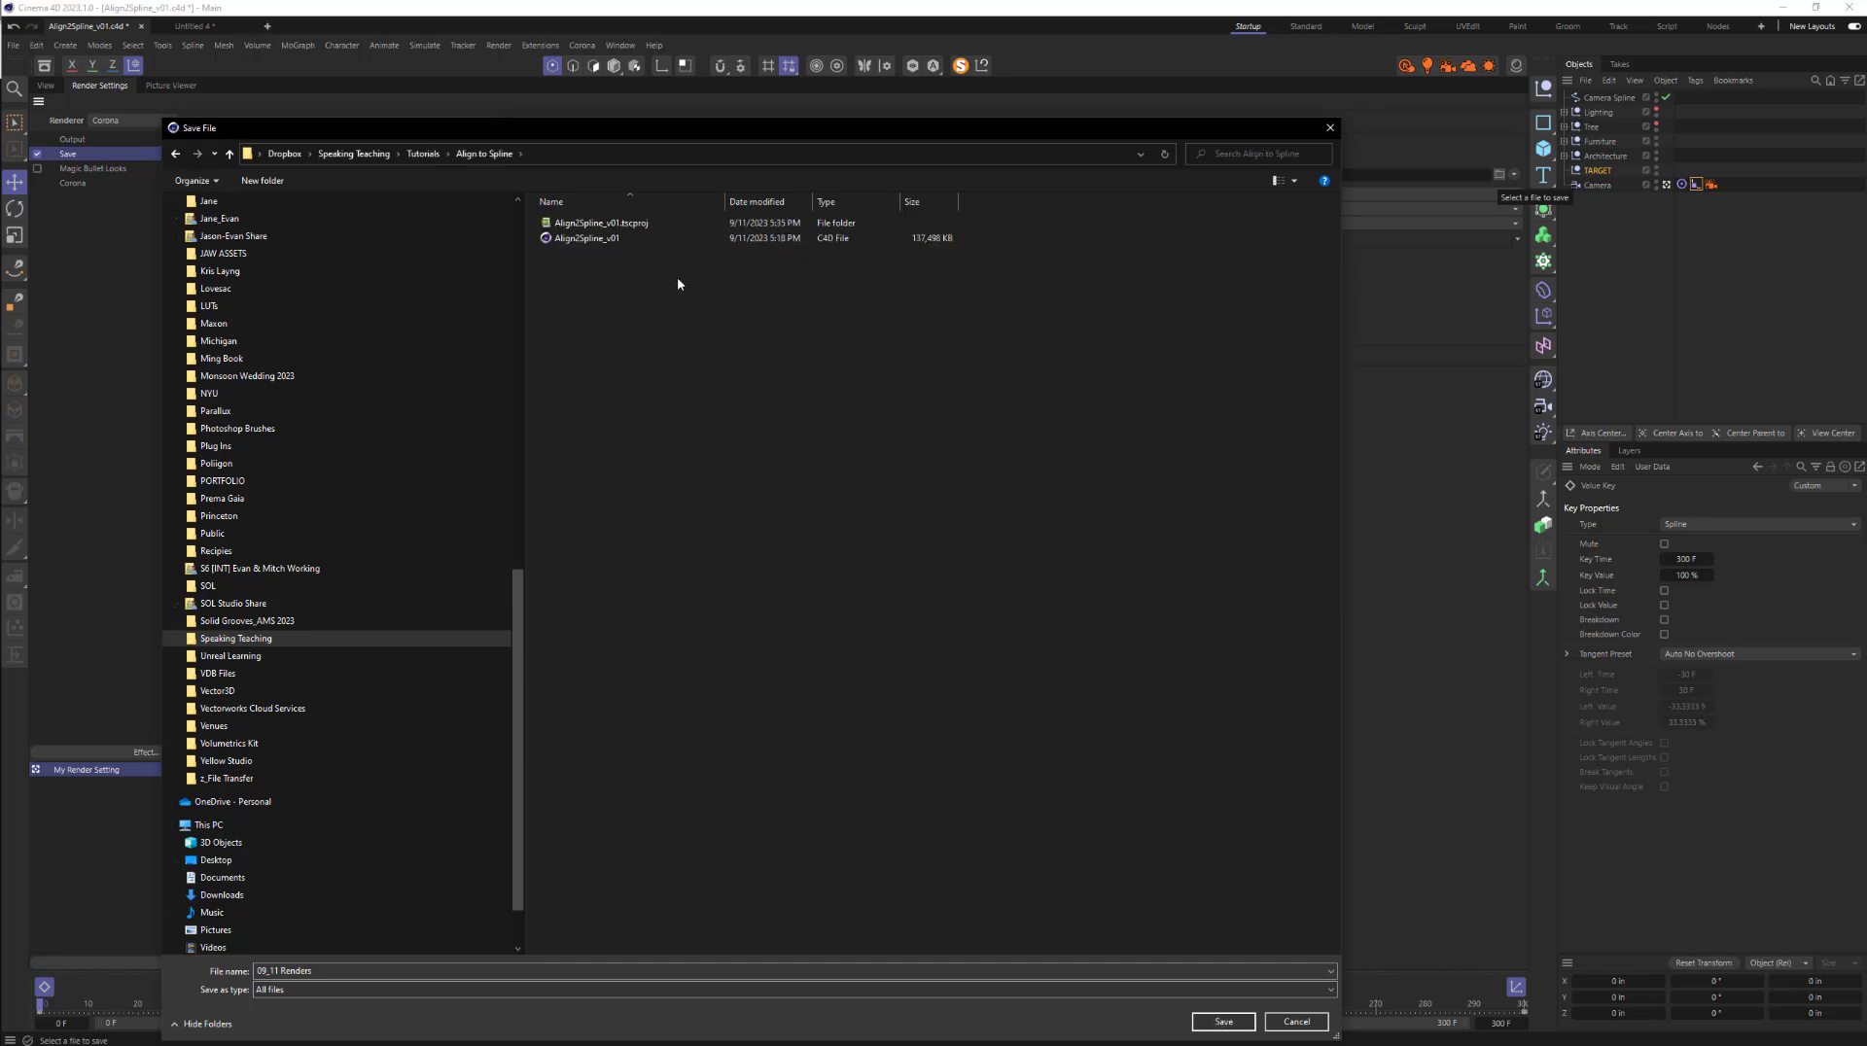
# - Create a folder named Animation 01 inside Align to Spline and open it
pyautogui.click(263, 180)
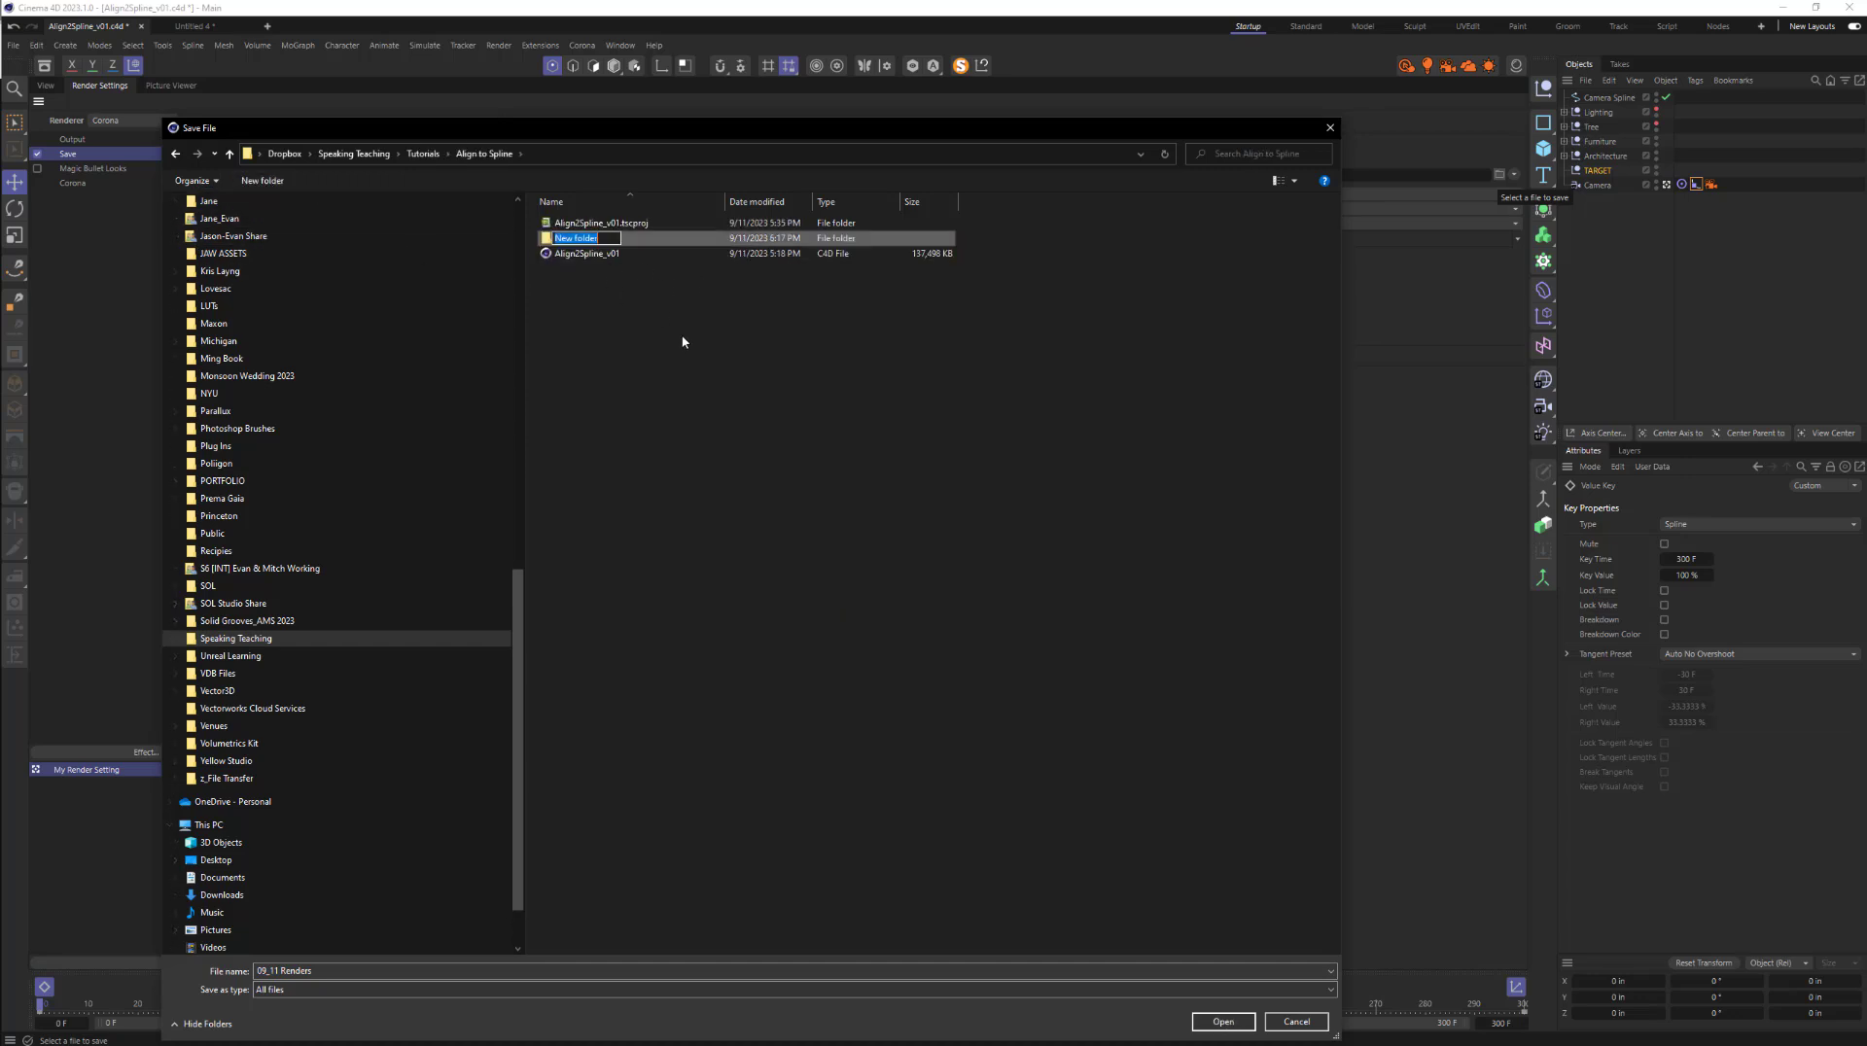
pyautogui.write('Animation 01')
pyautogui.press('Return')
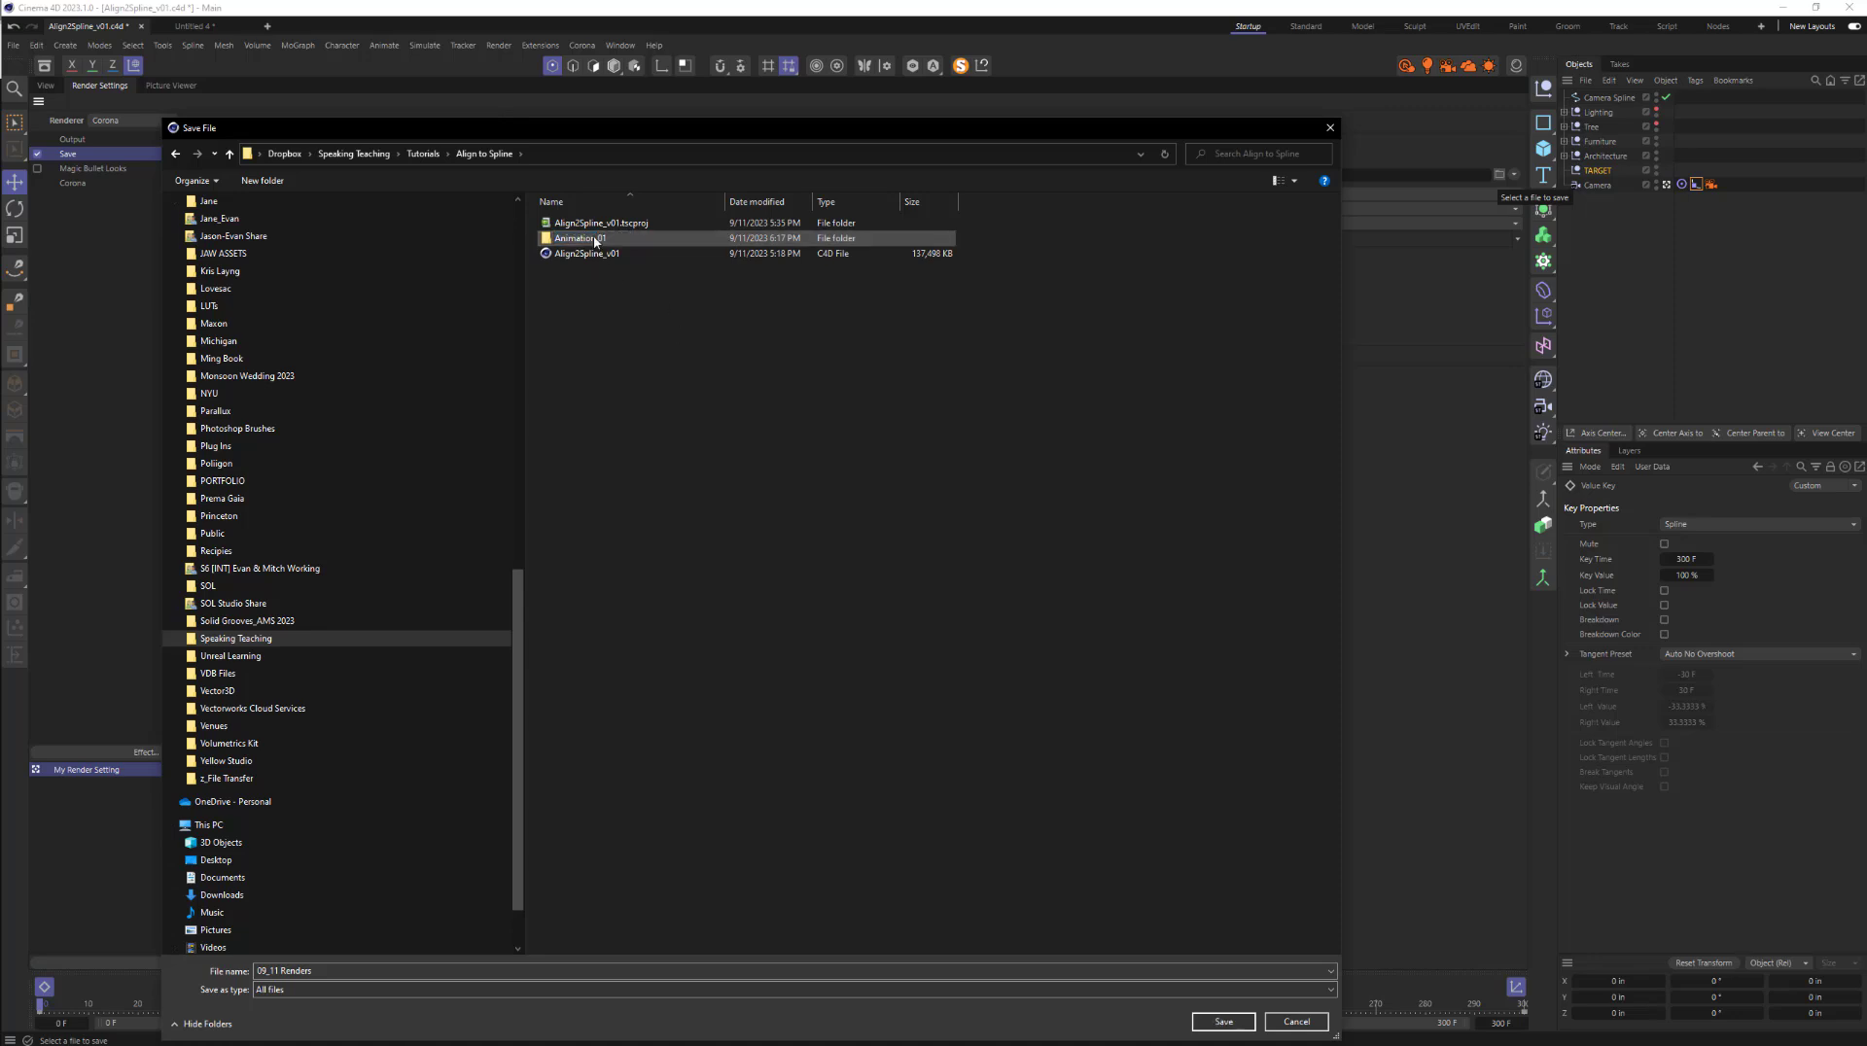
pyautogui.doubleClick(588, 238)
# - Name the render output file Animation_01 and save it as the output path
pyautogui.moveTo(313, 970); pyautogui.dragTo(237, 966)
pyautogui.write('Animation_01')
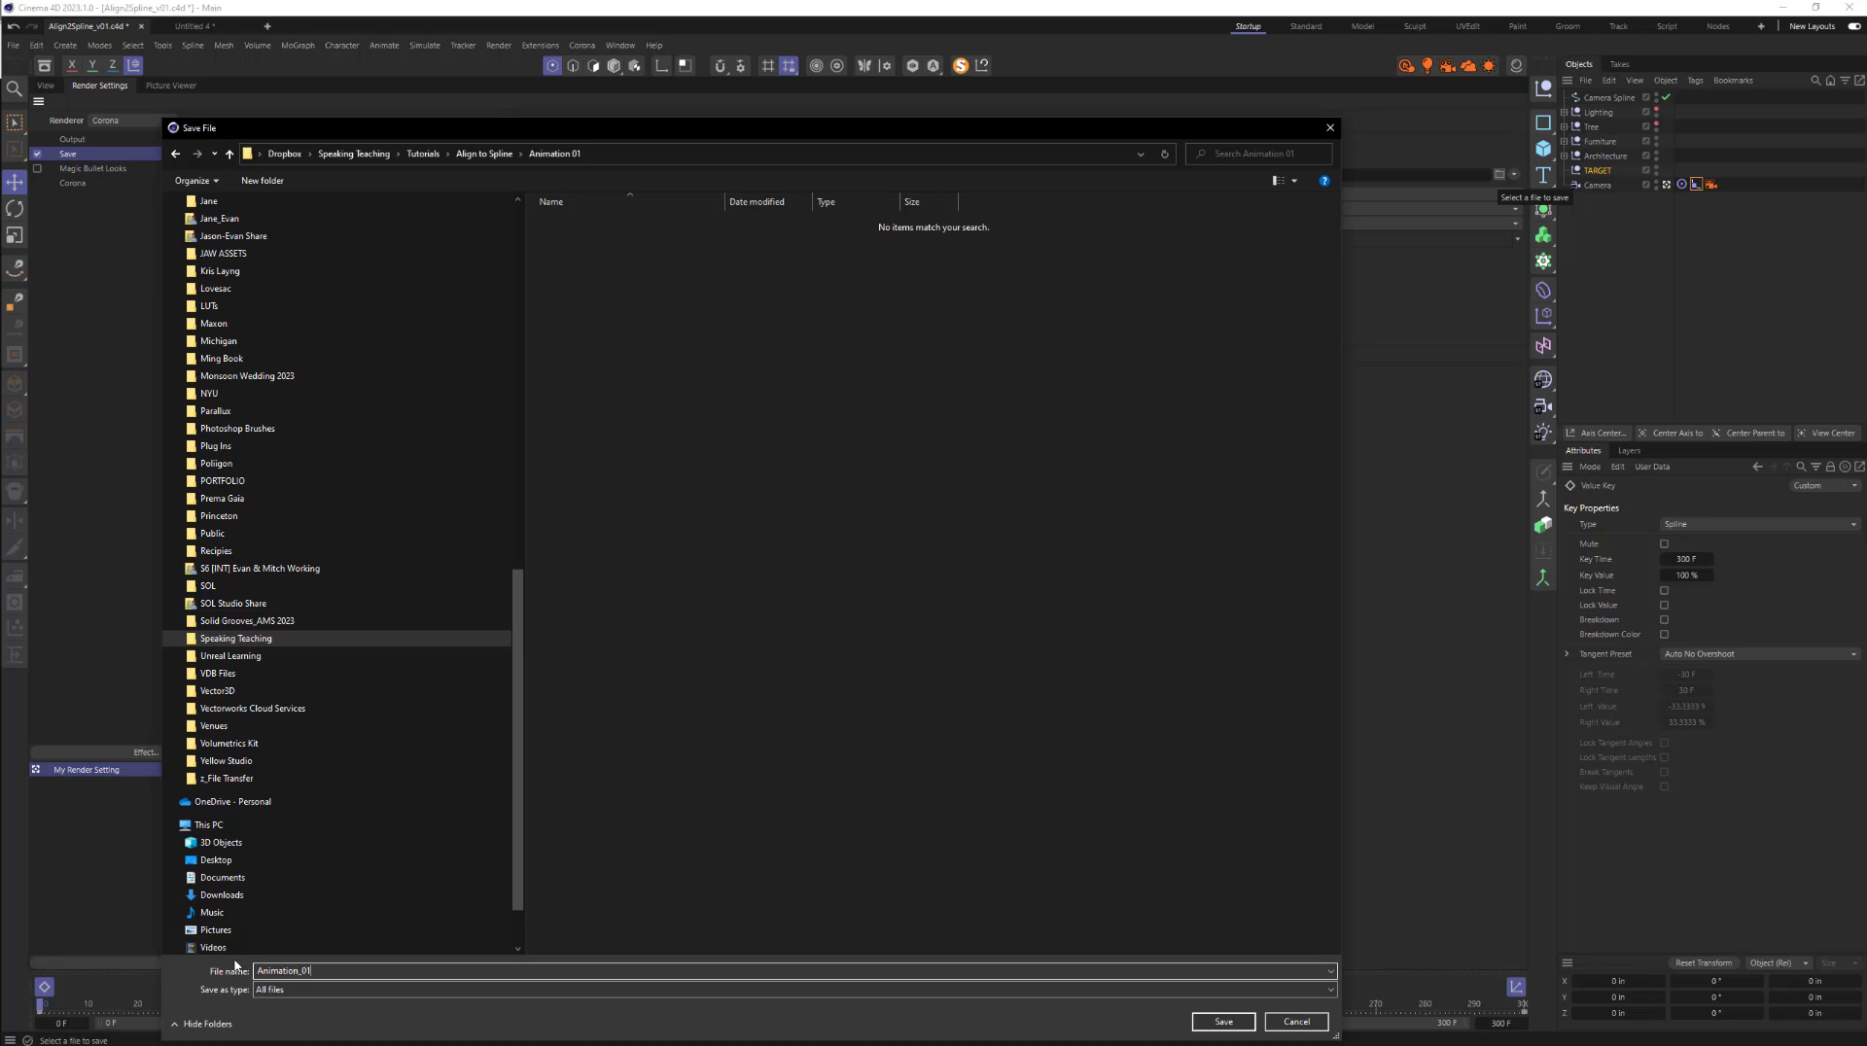
pyautogui.click(1221, 1021)
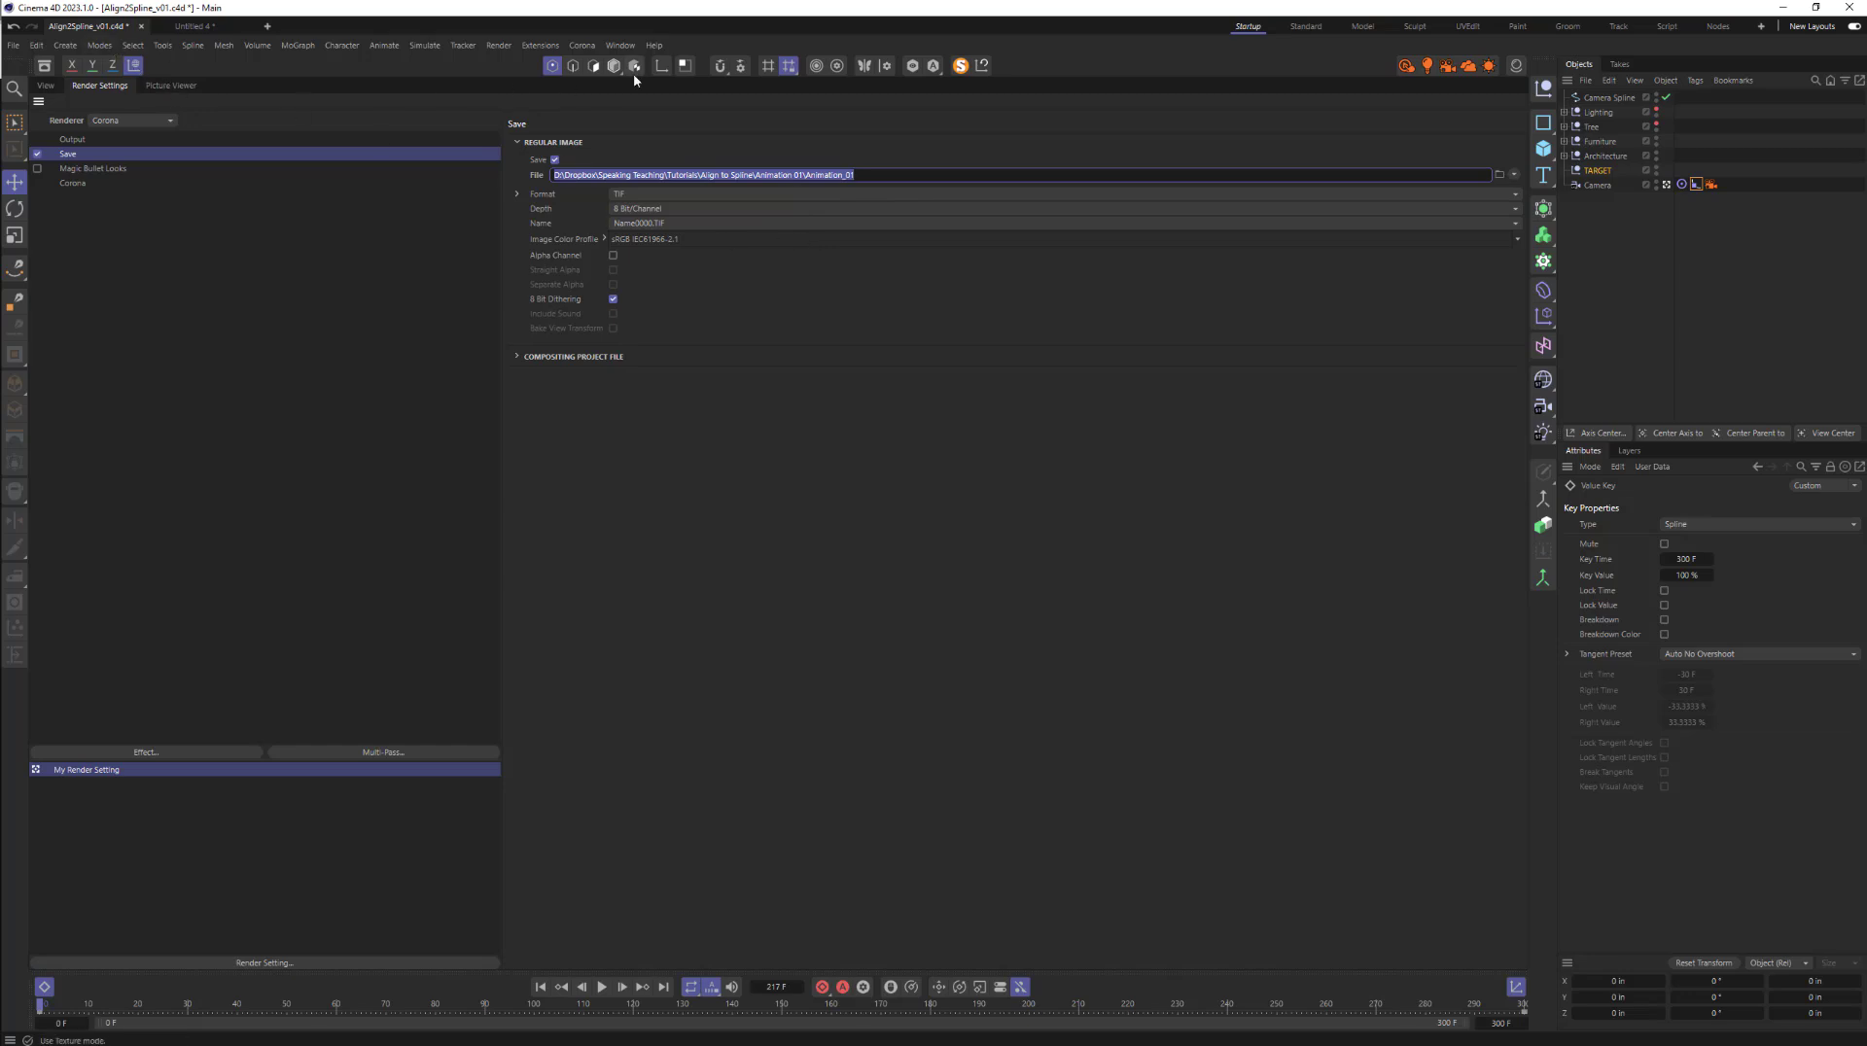
# - Set the render output width to 720 pixels with the aspect ratio locked
pyautogui.click(72, 139)
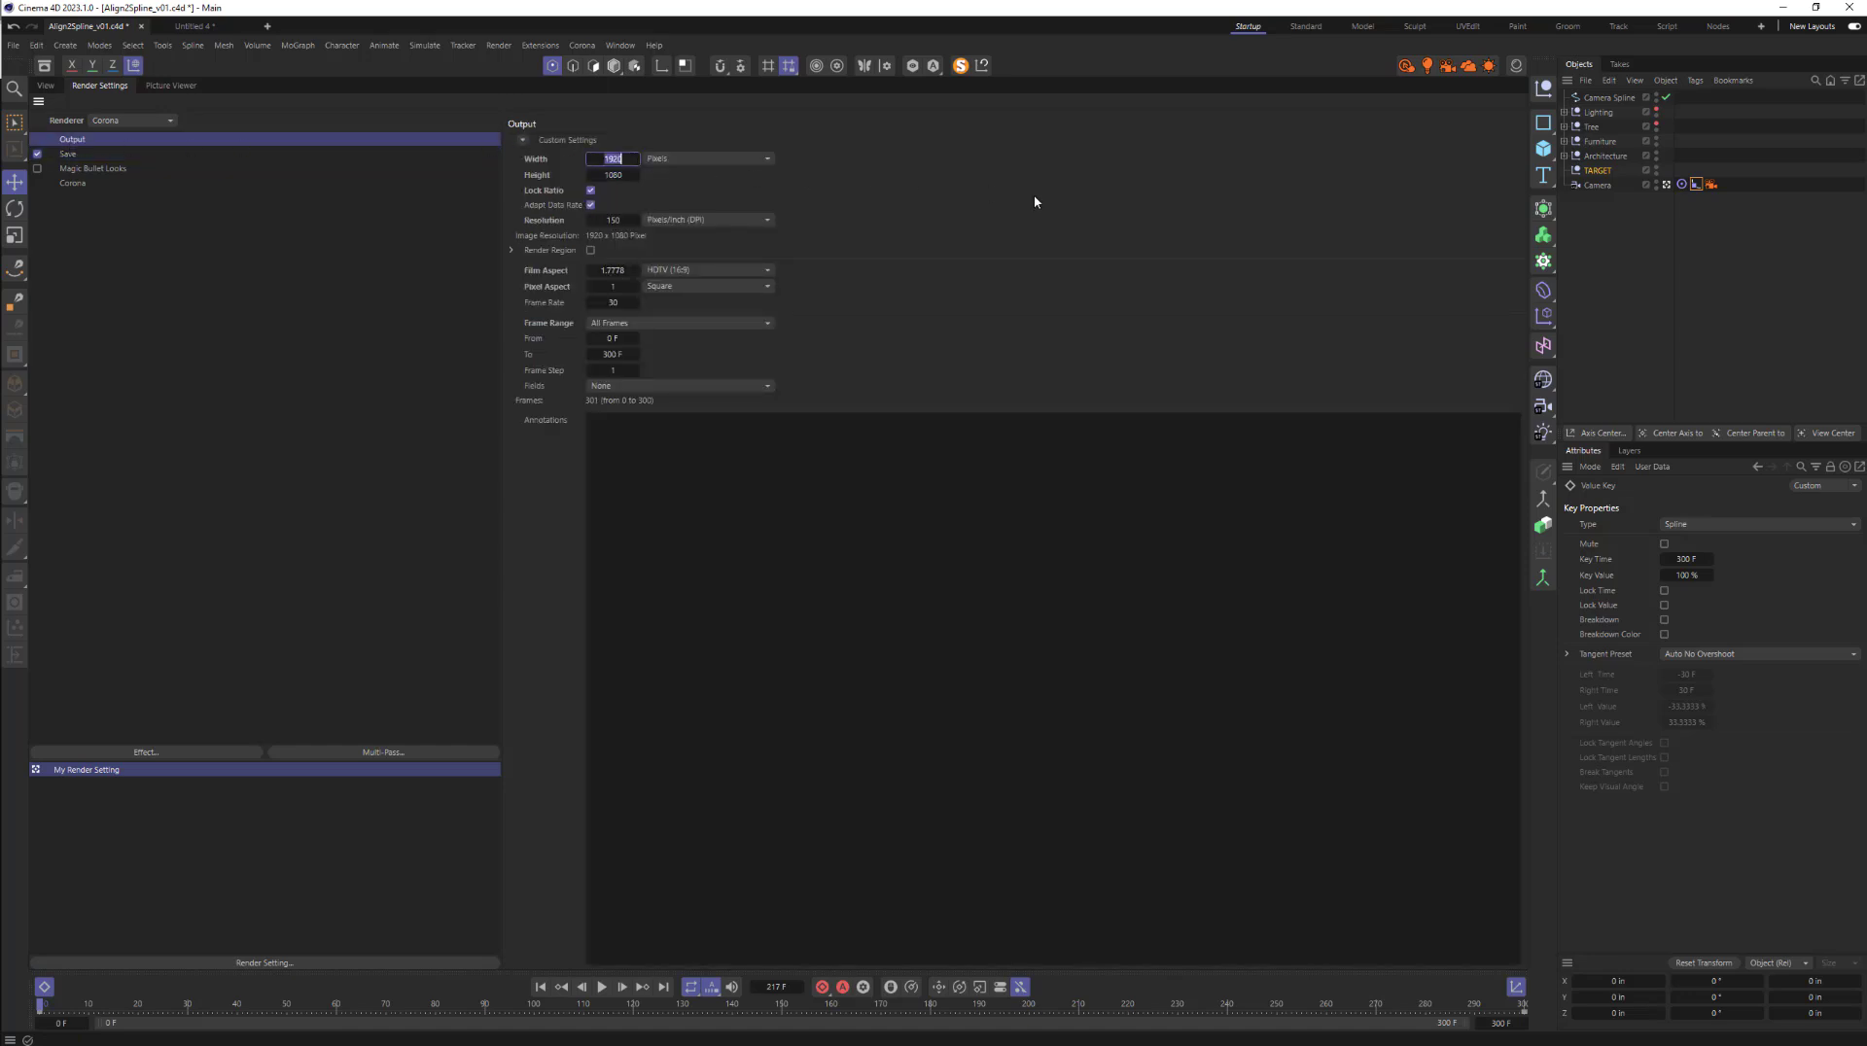
pyautogui.write('720')
pyautogui.press('Return')
# - Check the pass limit in Corona's general settings and review the output resolution and frame range
pyautogui.click(78, 185)
pyautogui.click(543, 141)
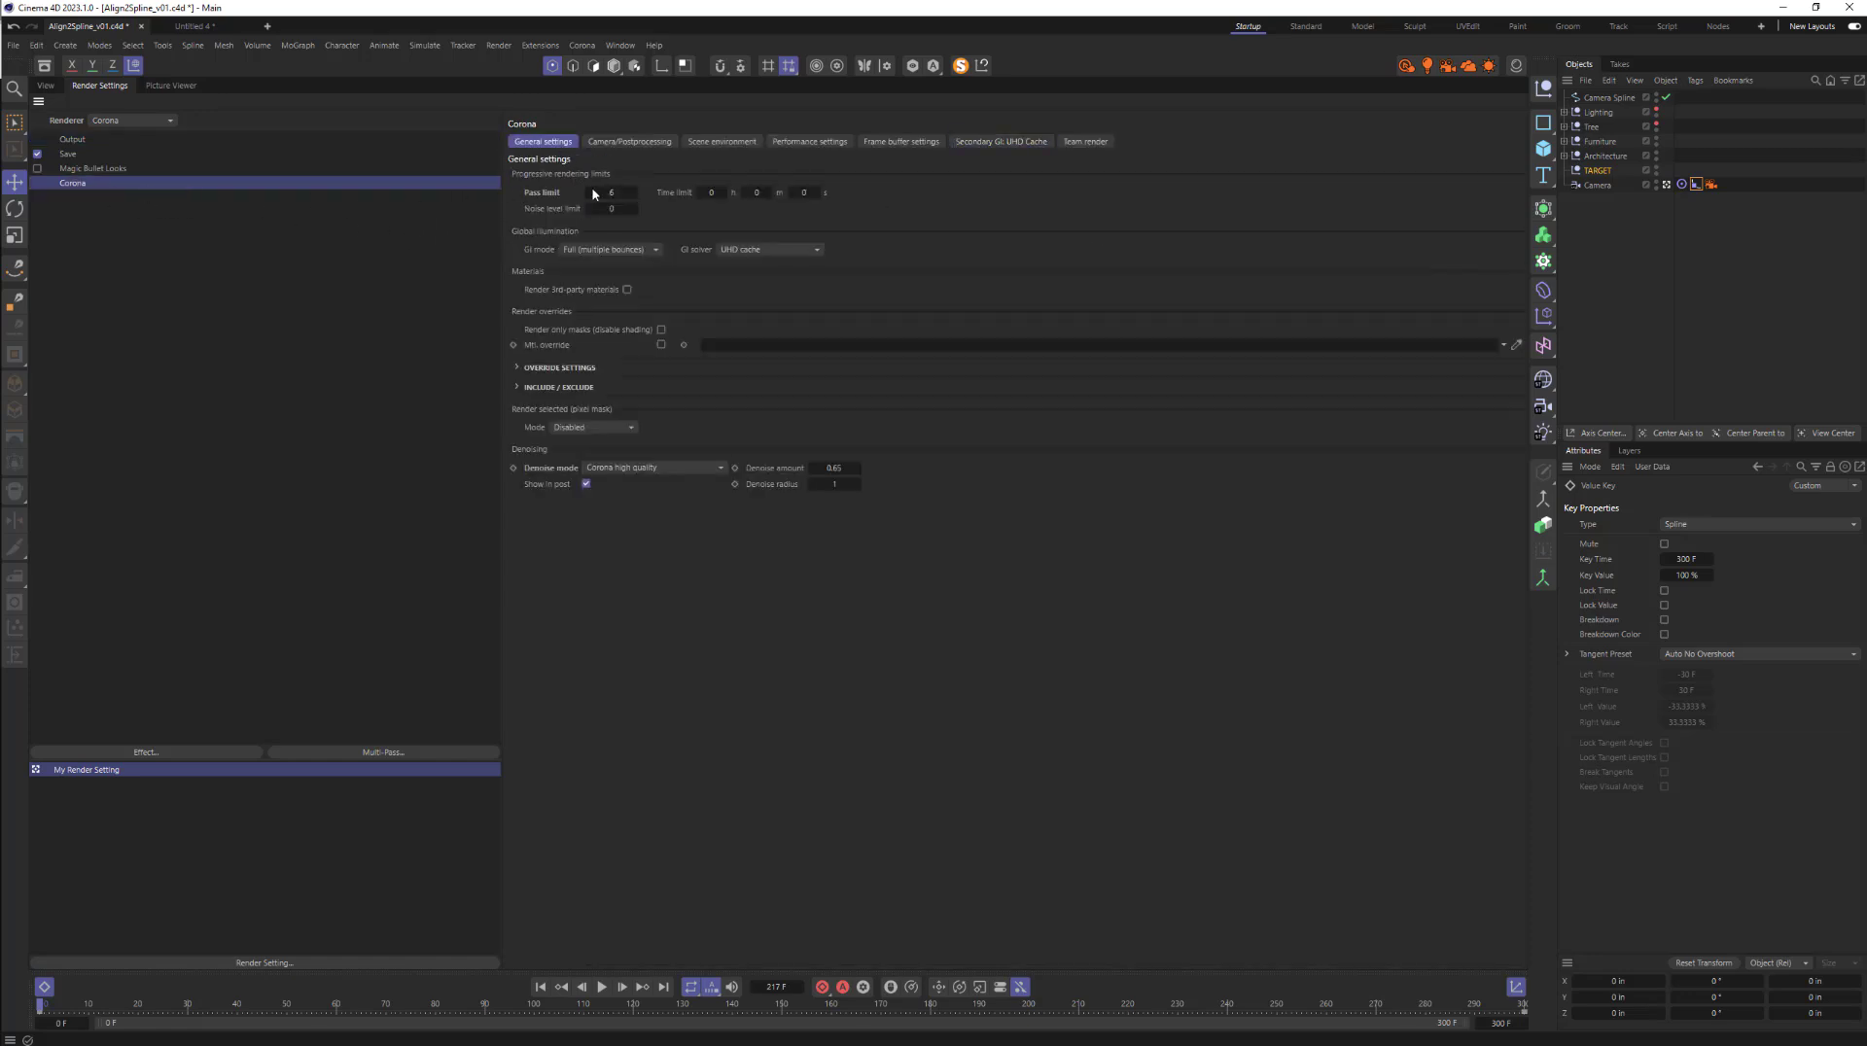
pyautogui.click(611, 191)
pyautogui.click(68, 140)
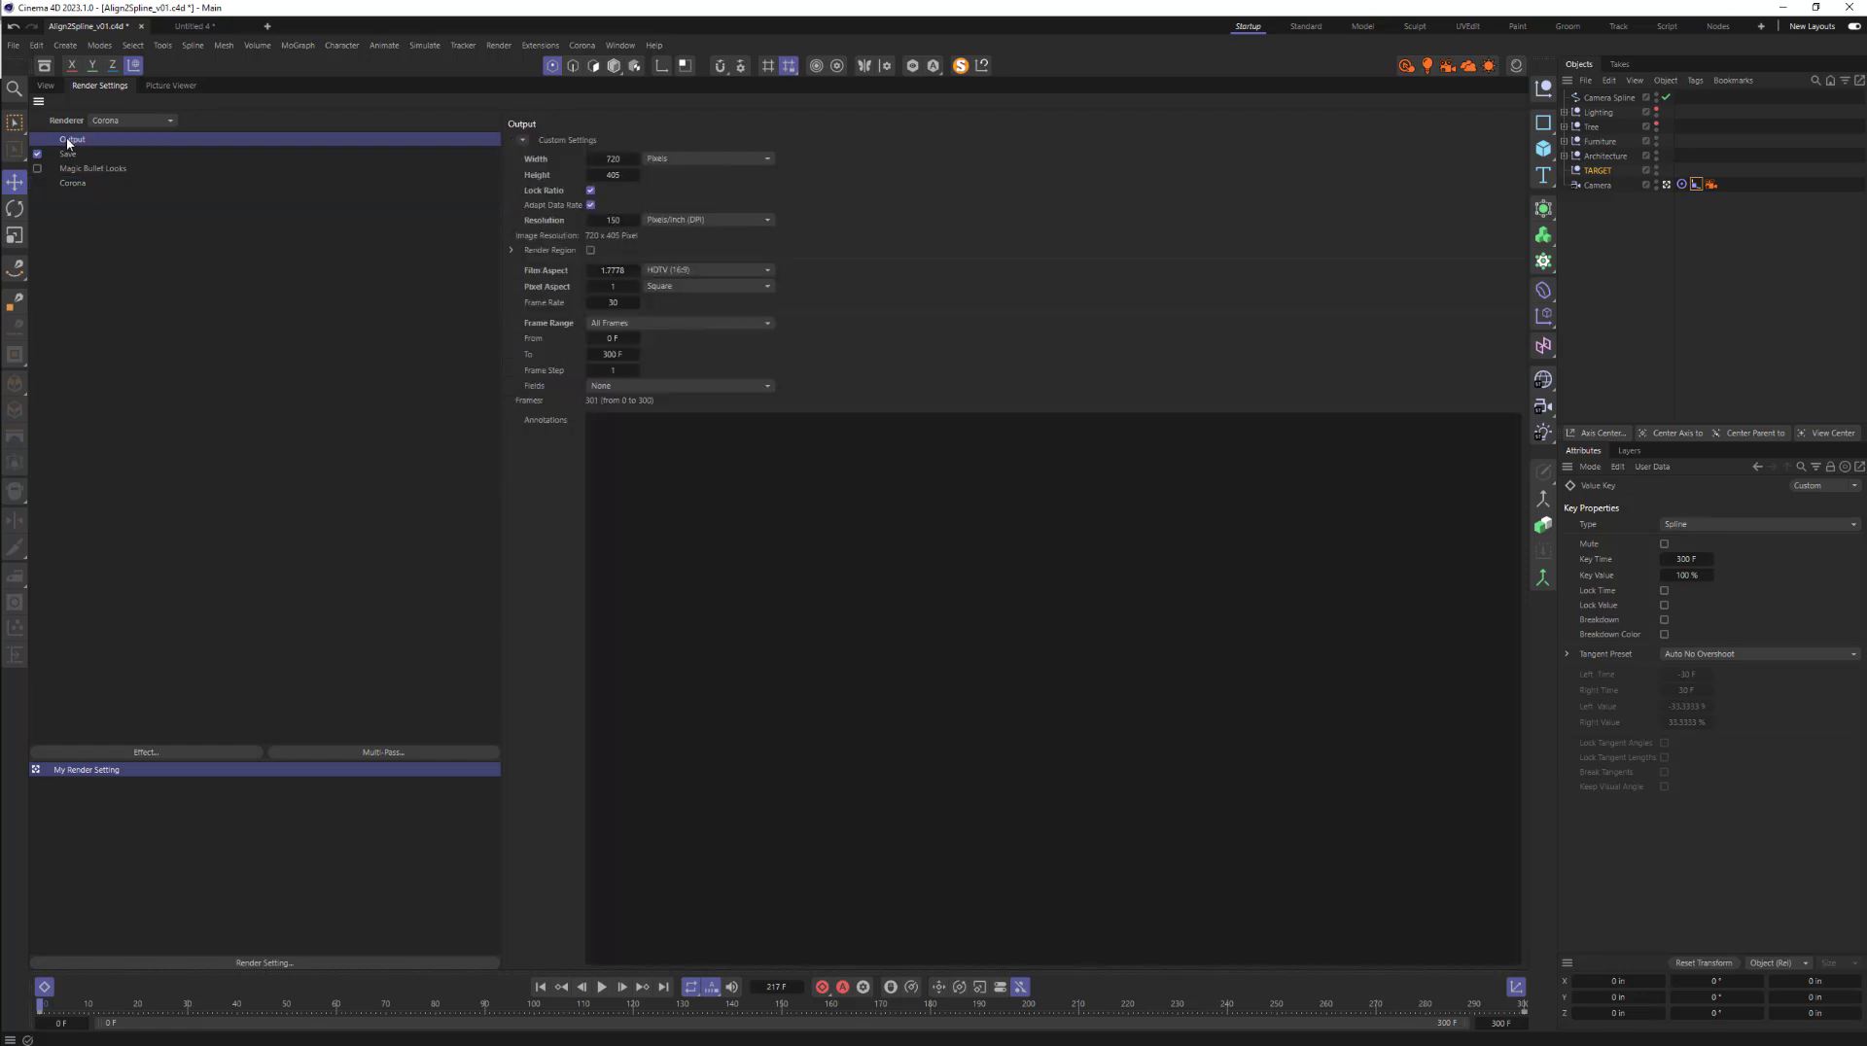
# - Return to the scene viewports and render the full animation to the Picture Viewer
pyautogui.click(46, 85)
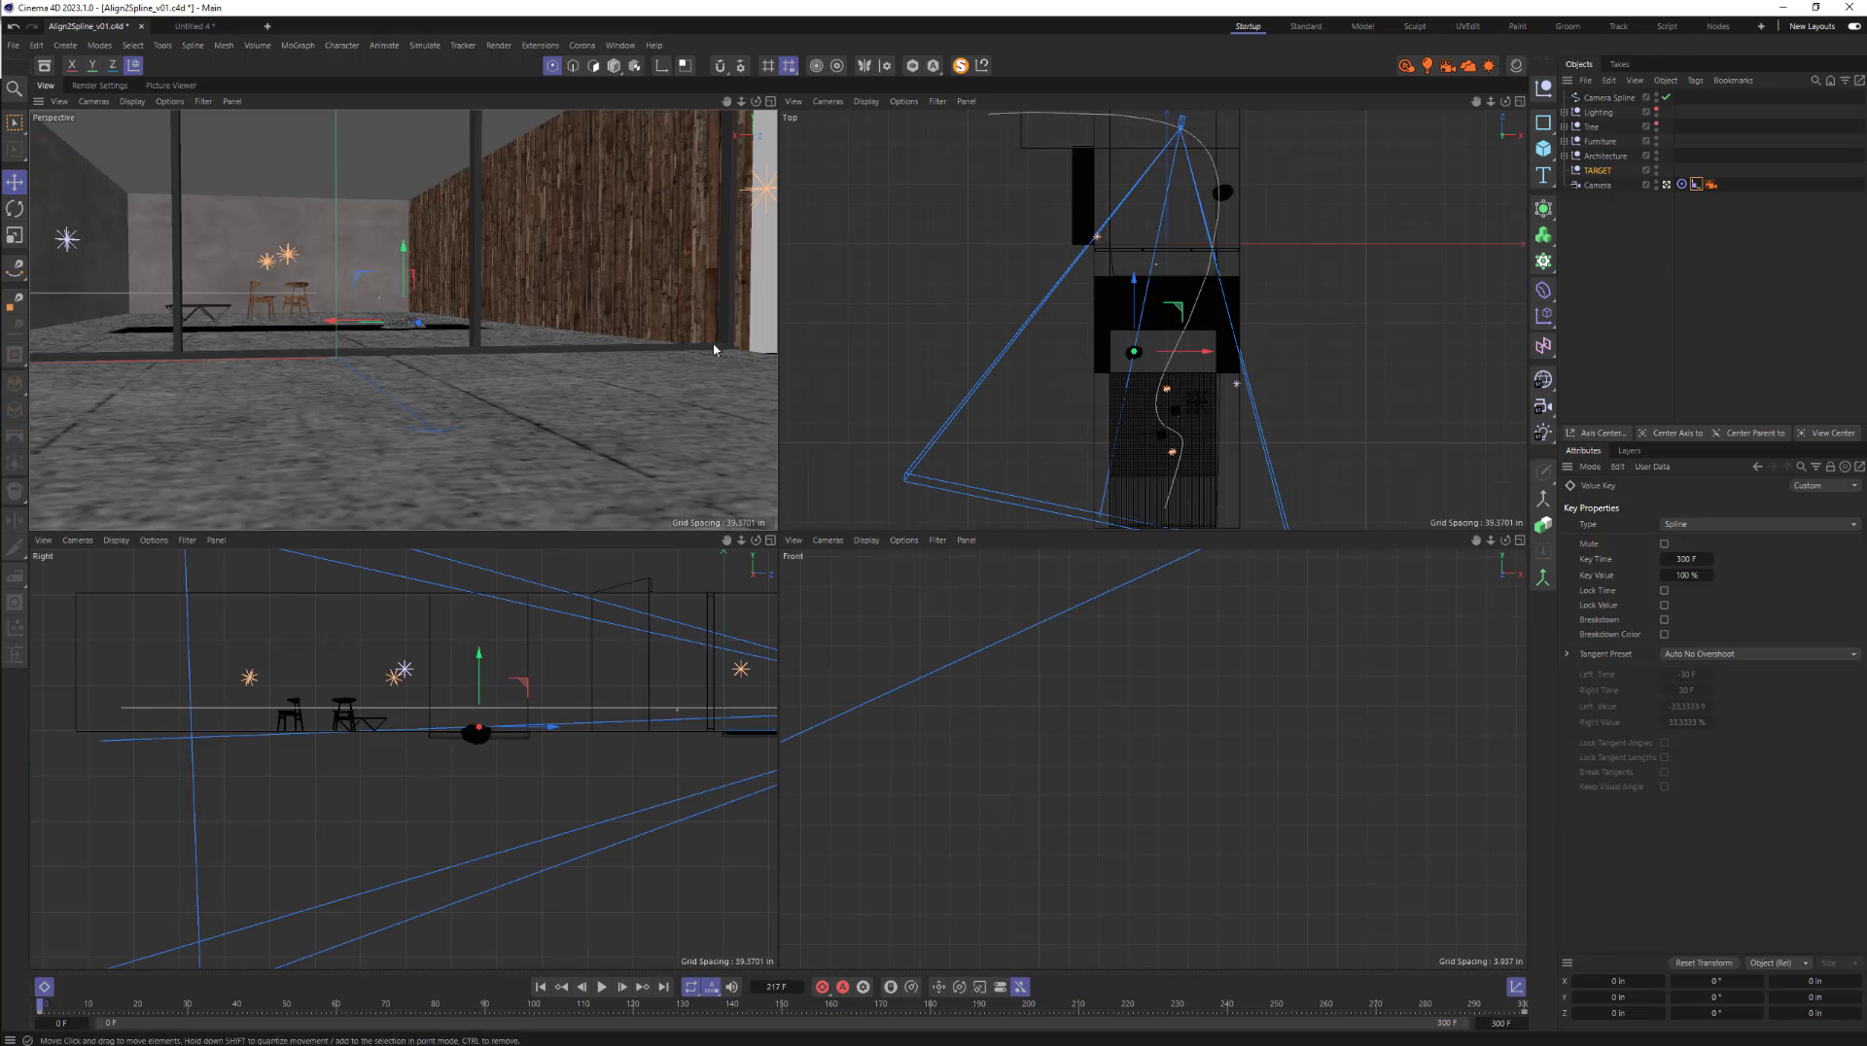
pyautogui.click(501, 46)
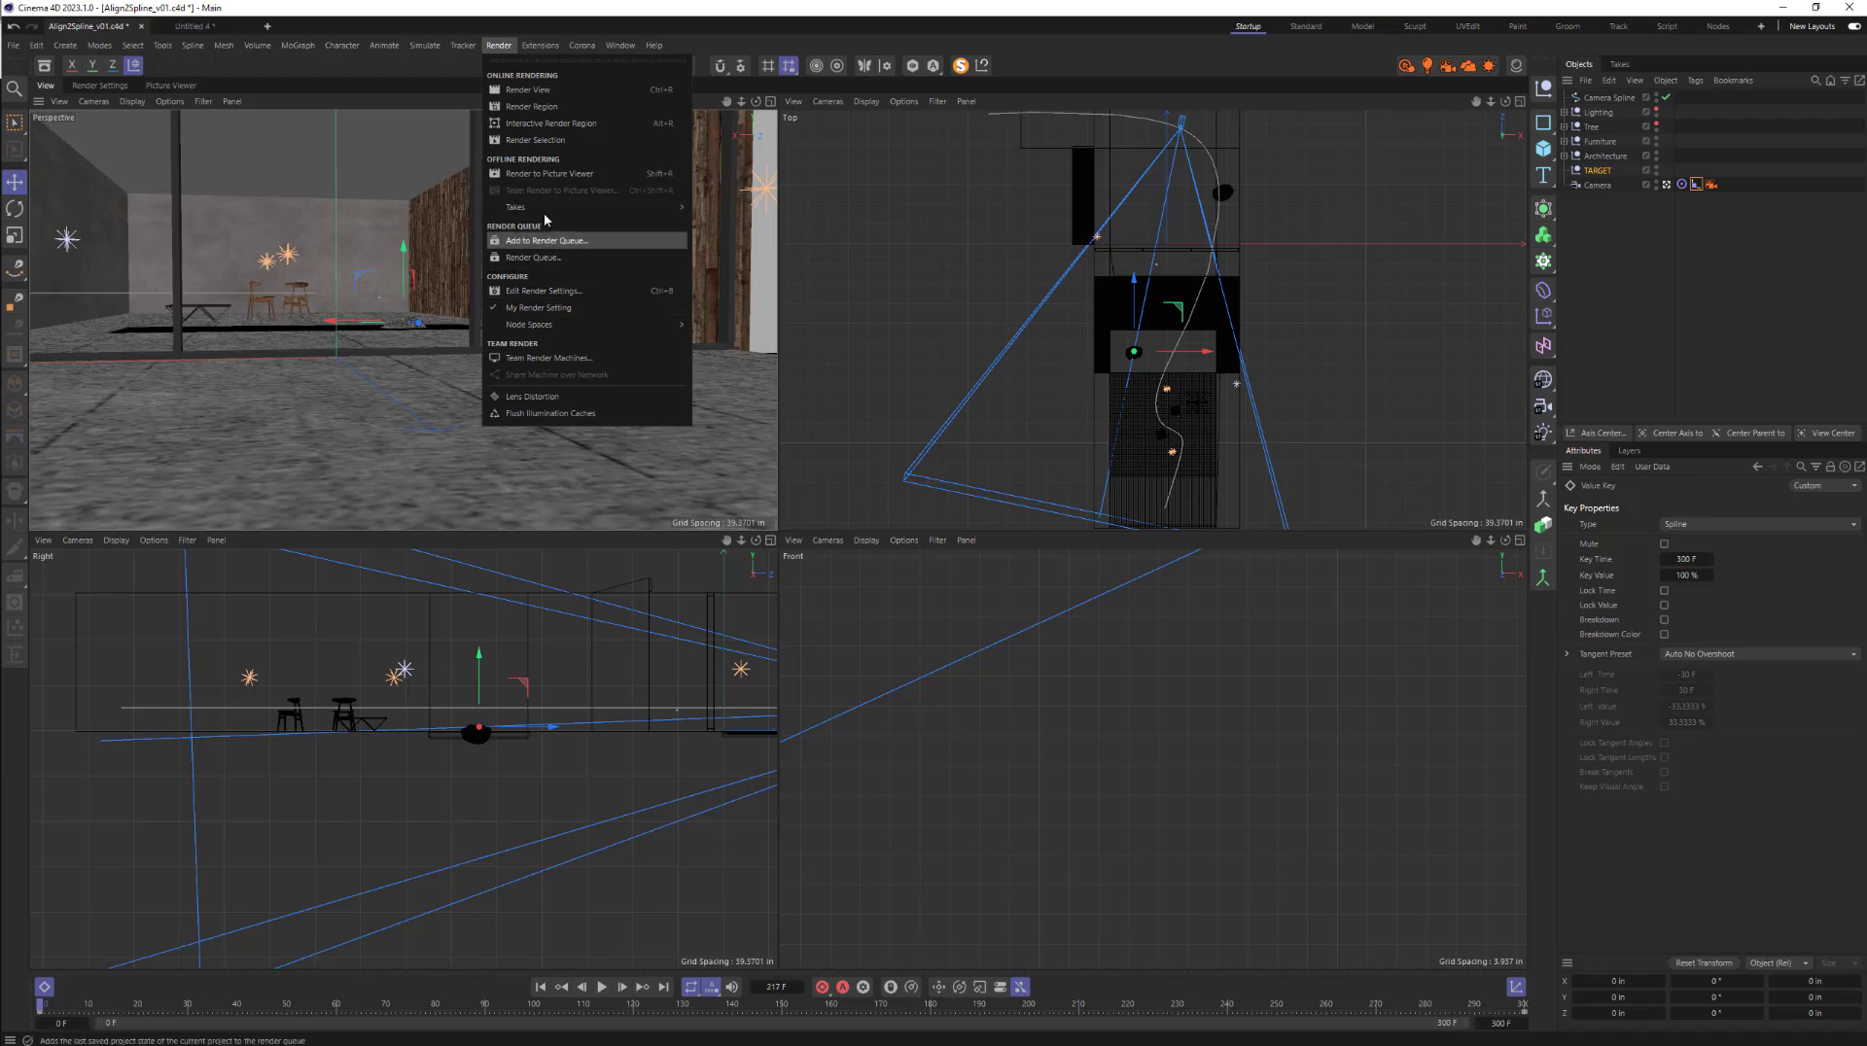
pyautogui.click(580, 175)
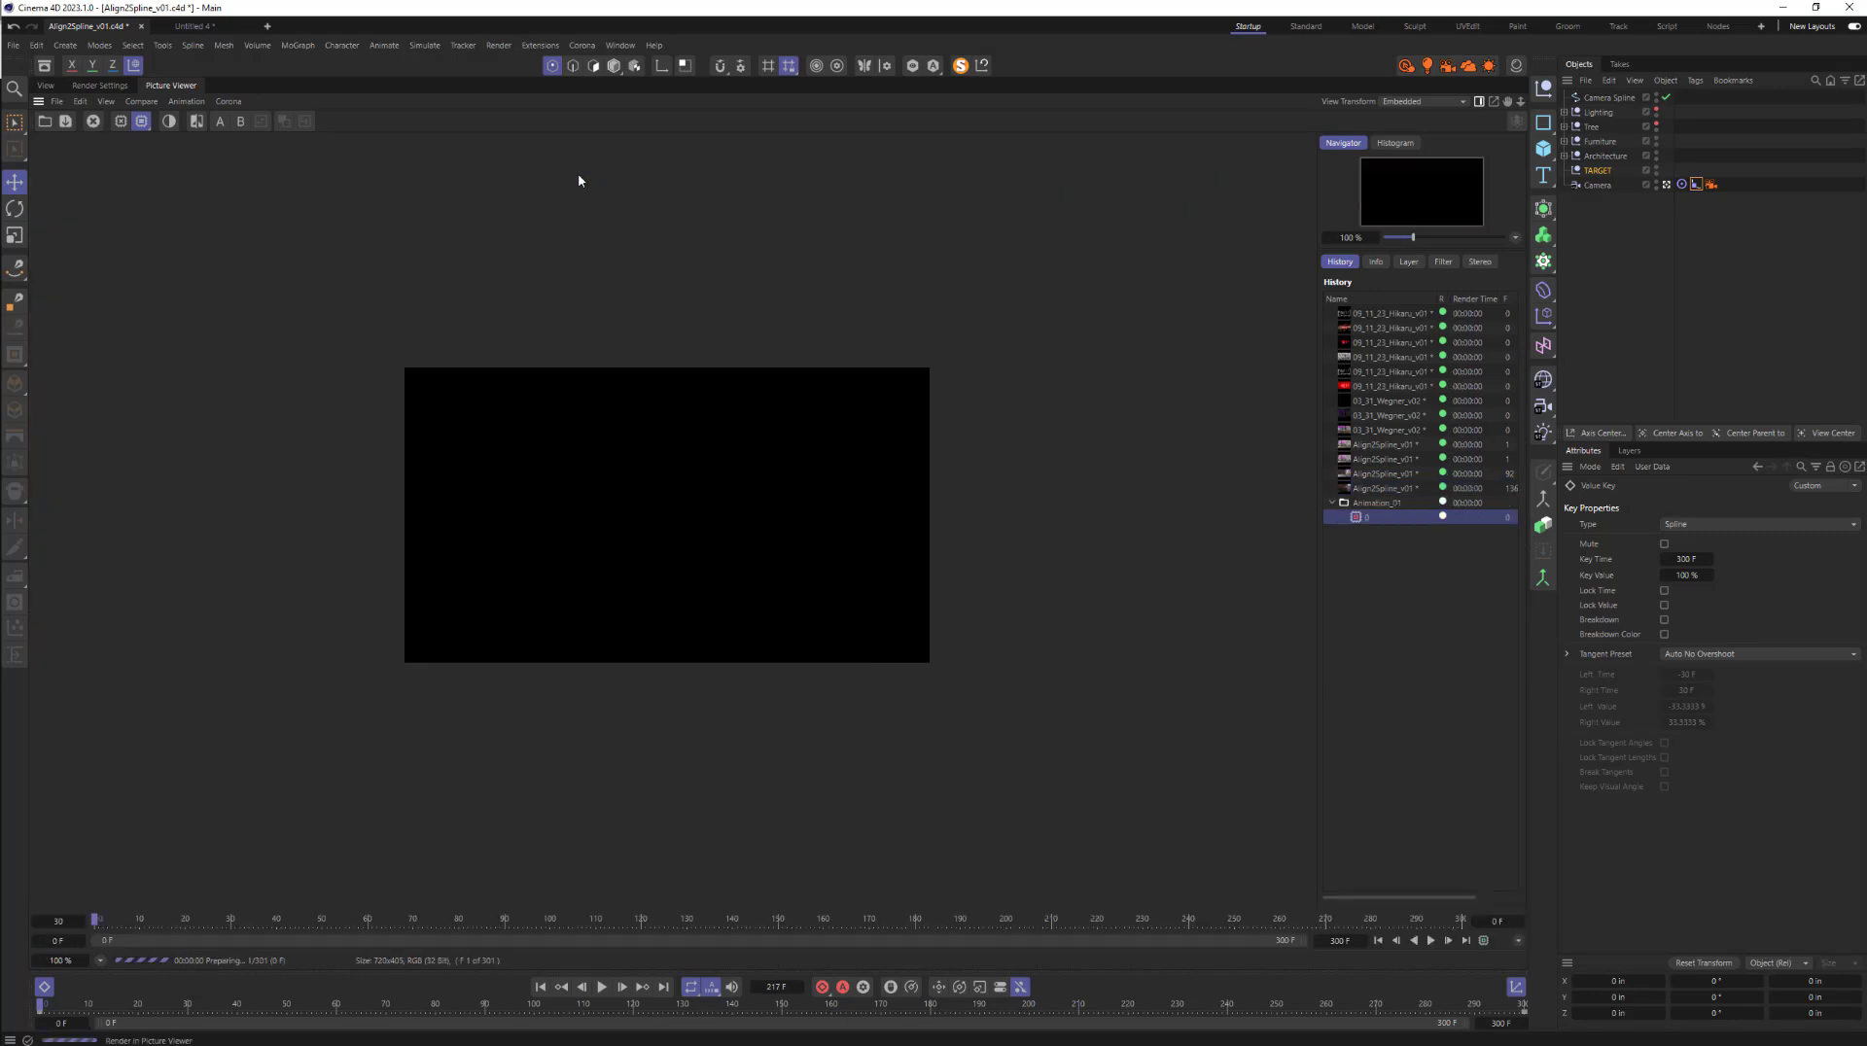
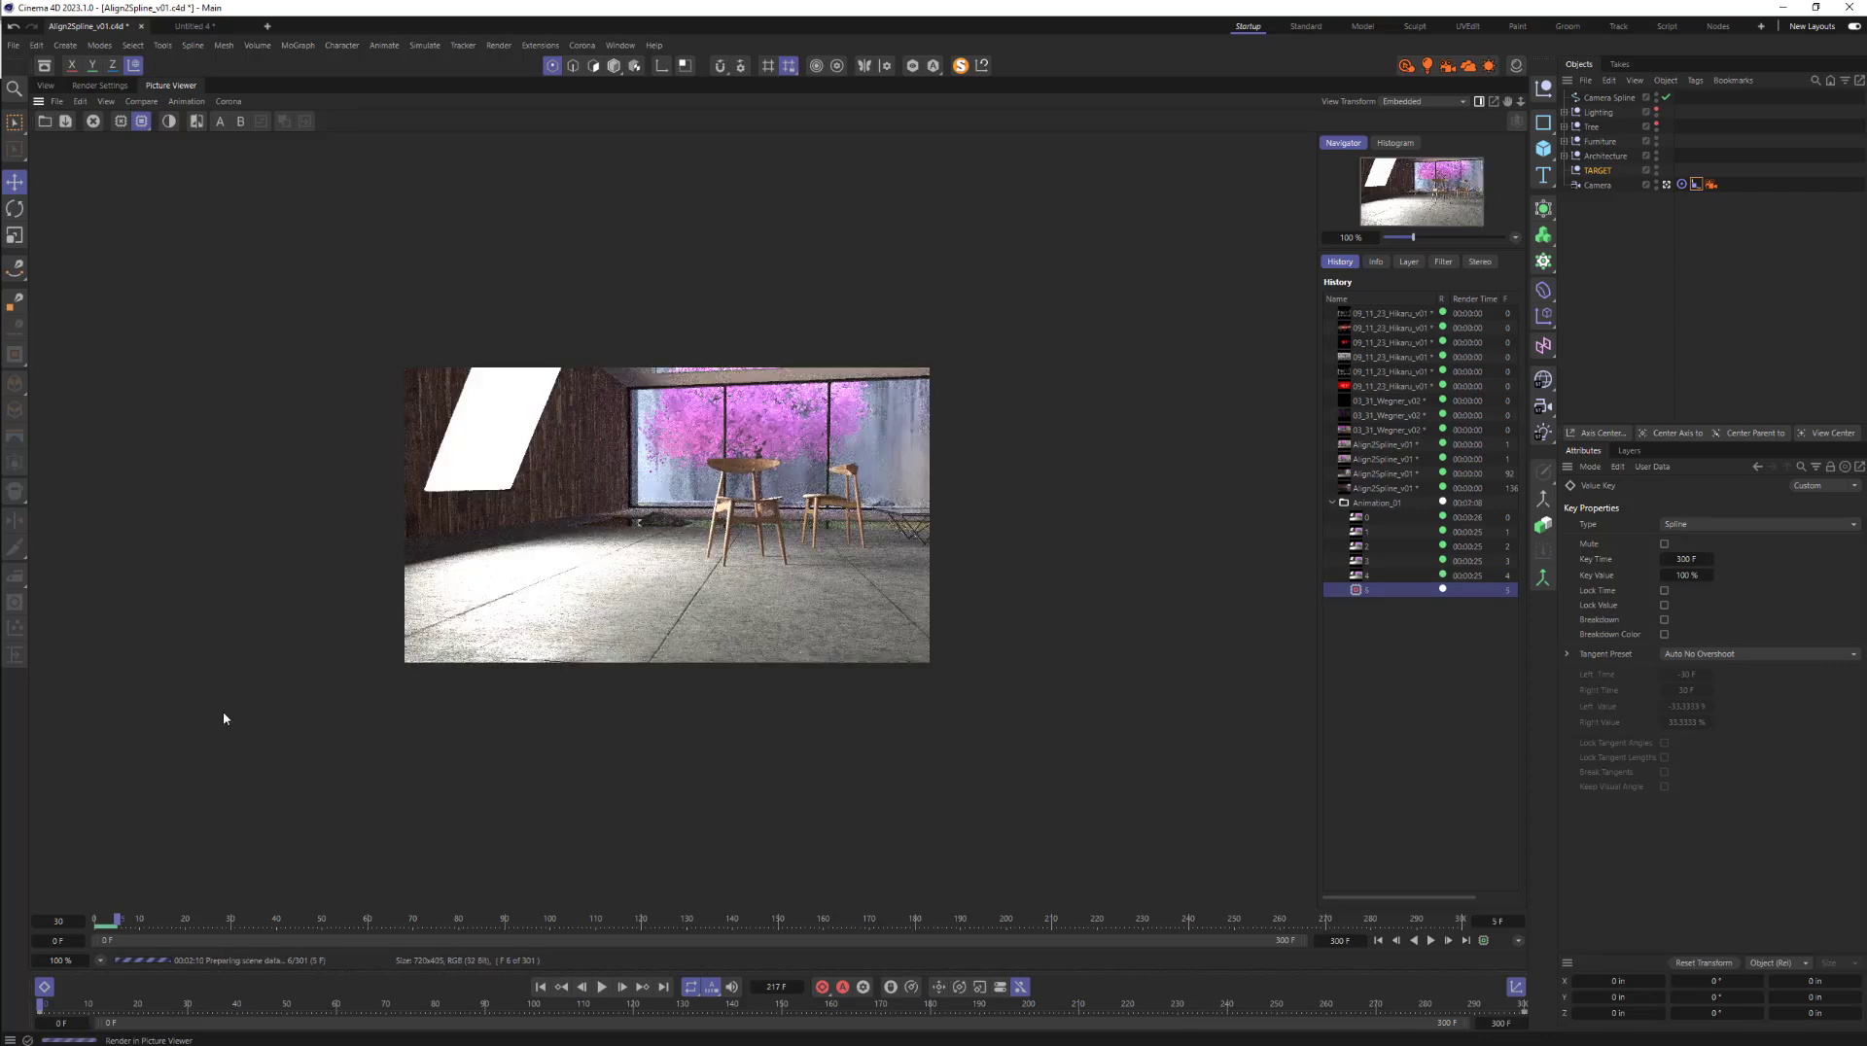
# - Switch to File Explorer, inspect the saved frames in Tutorials > Align to Spline > Animation 01, and close the window
pyautogui.moveTo(306, 1041)
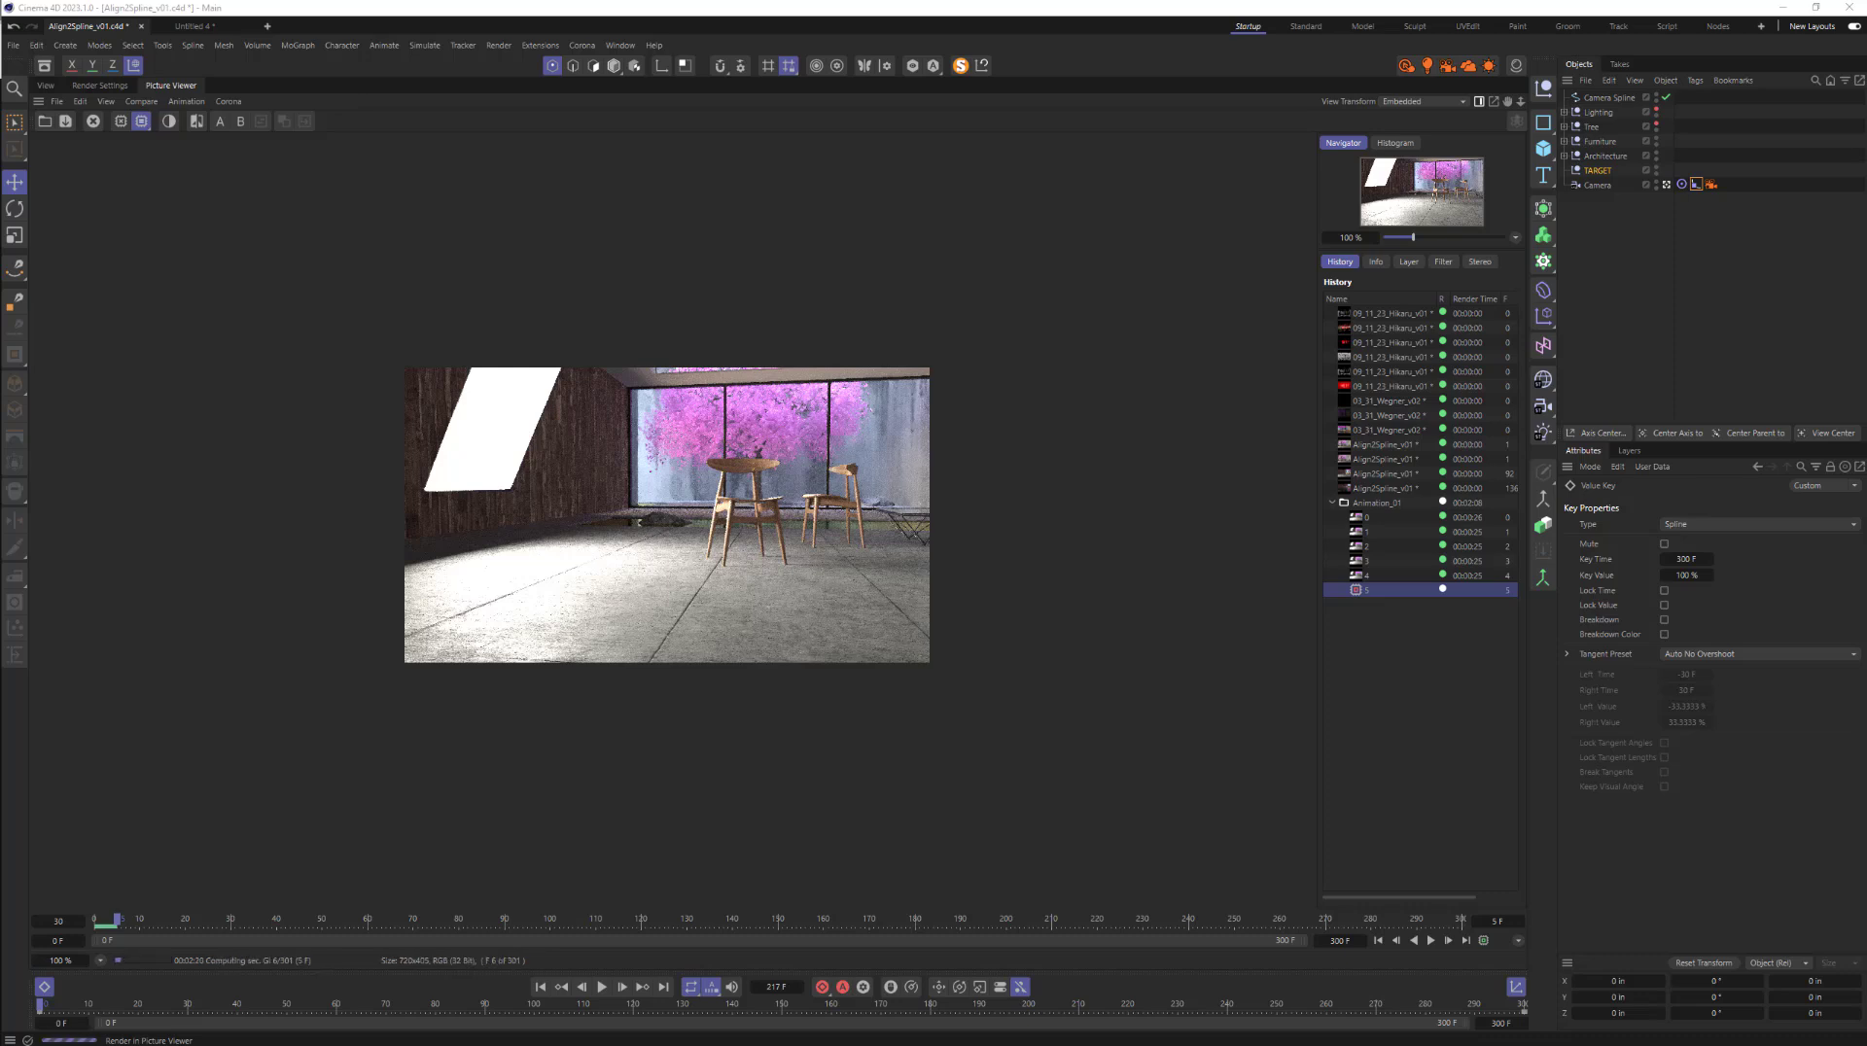
pyautogui.hotkey('alt', 'Tab')
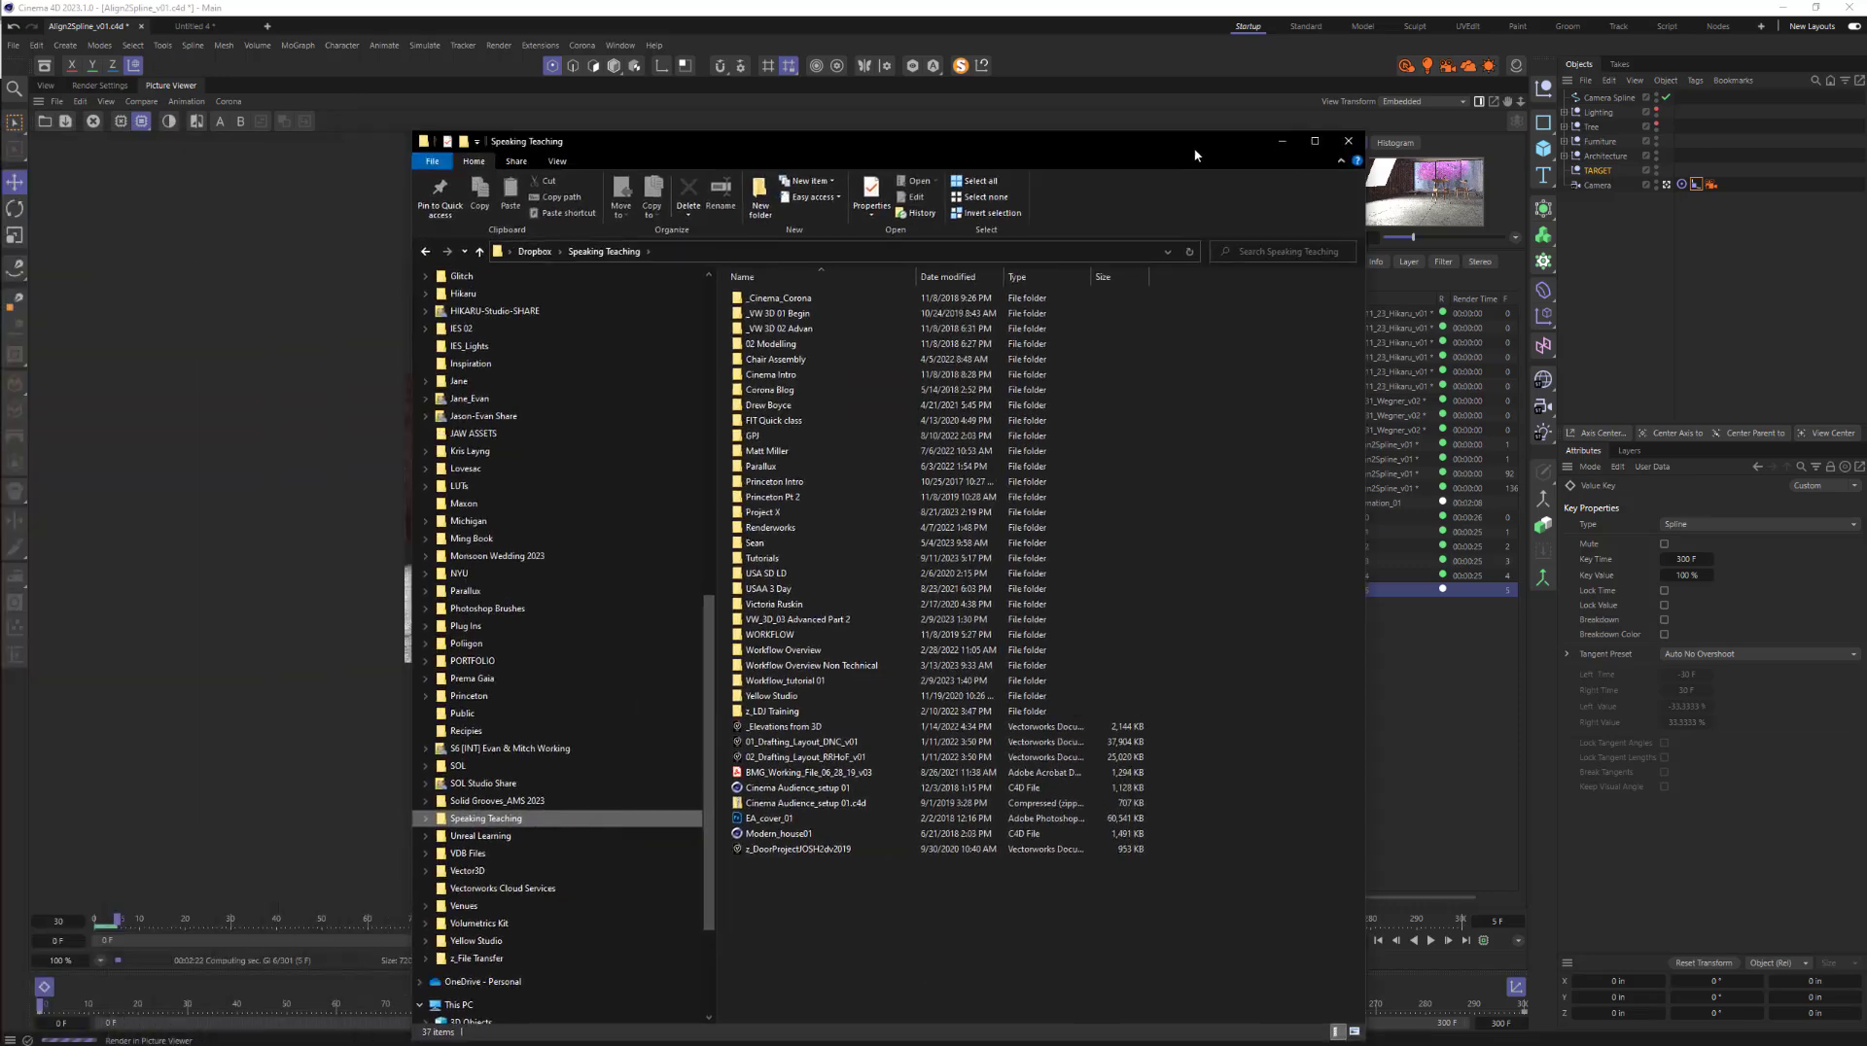
pyautogui.doubleClick(805, 519)
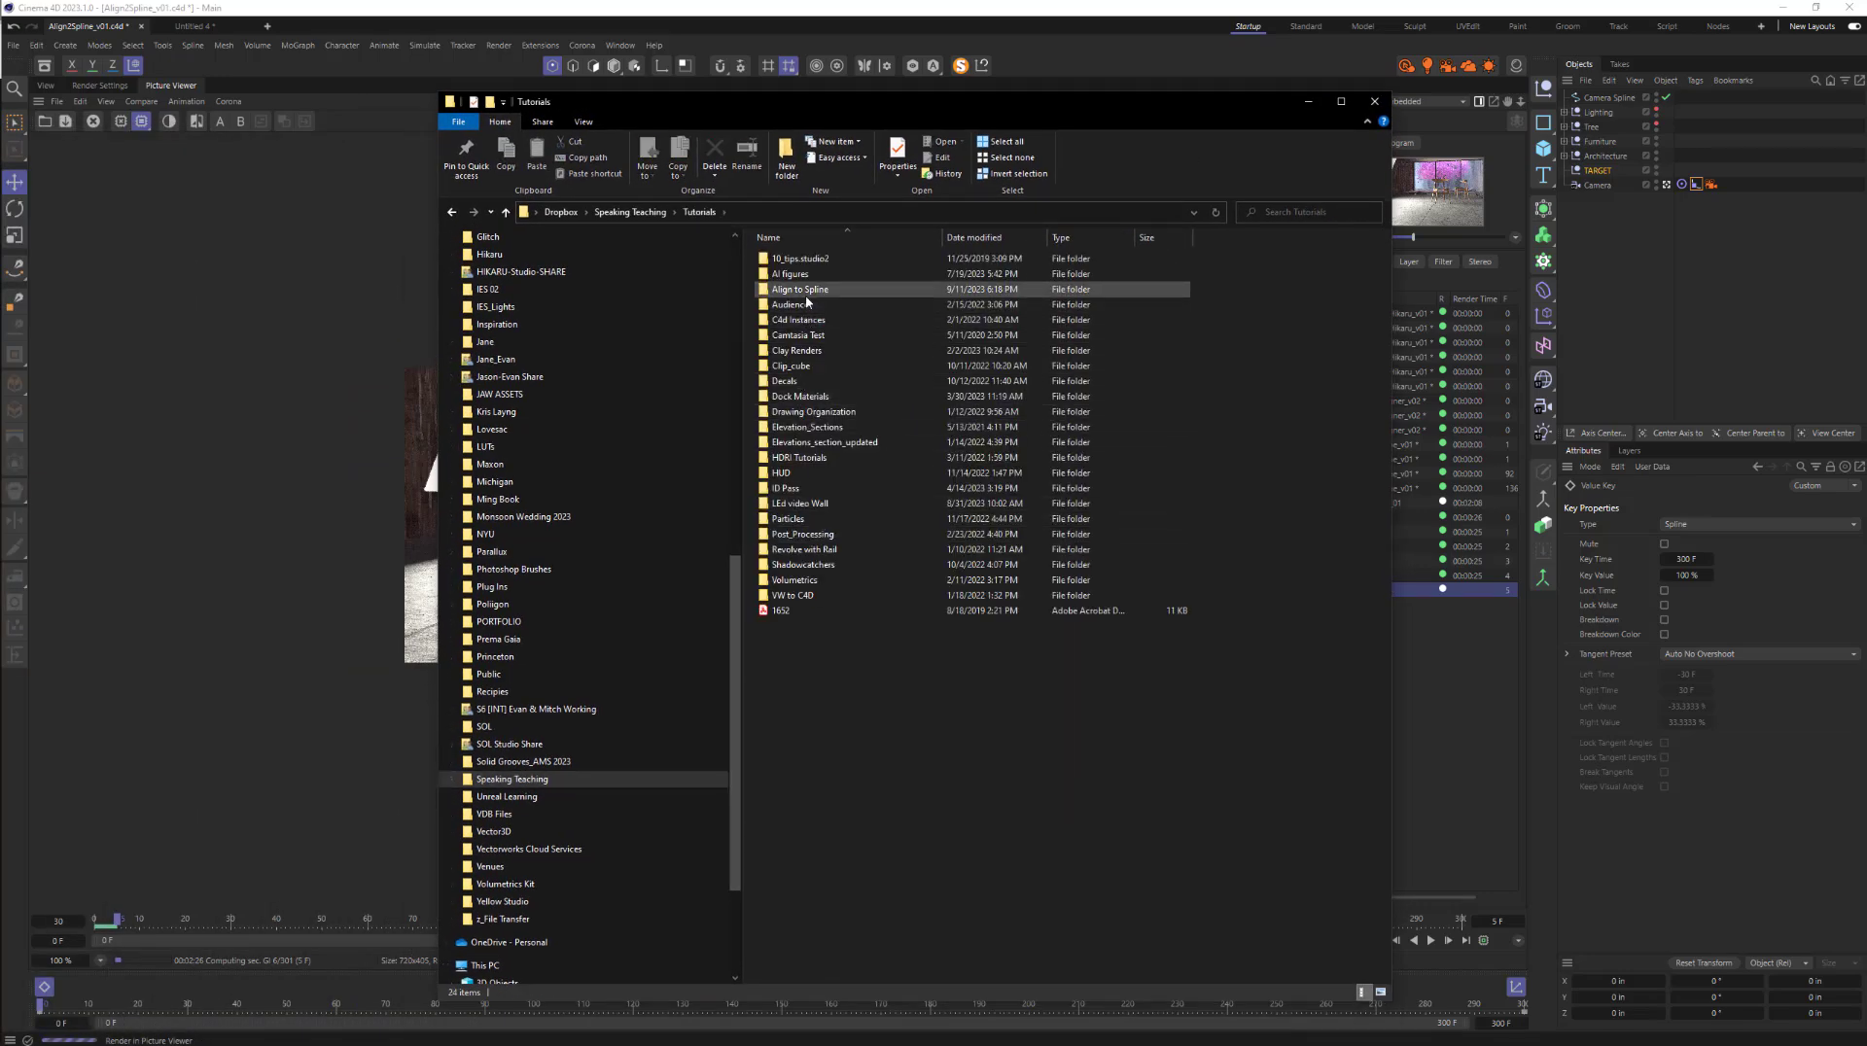
pyautogui.doubleClick(806, 292)
pyautogui.doubleClick(798, 274)
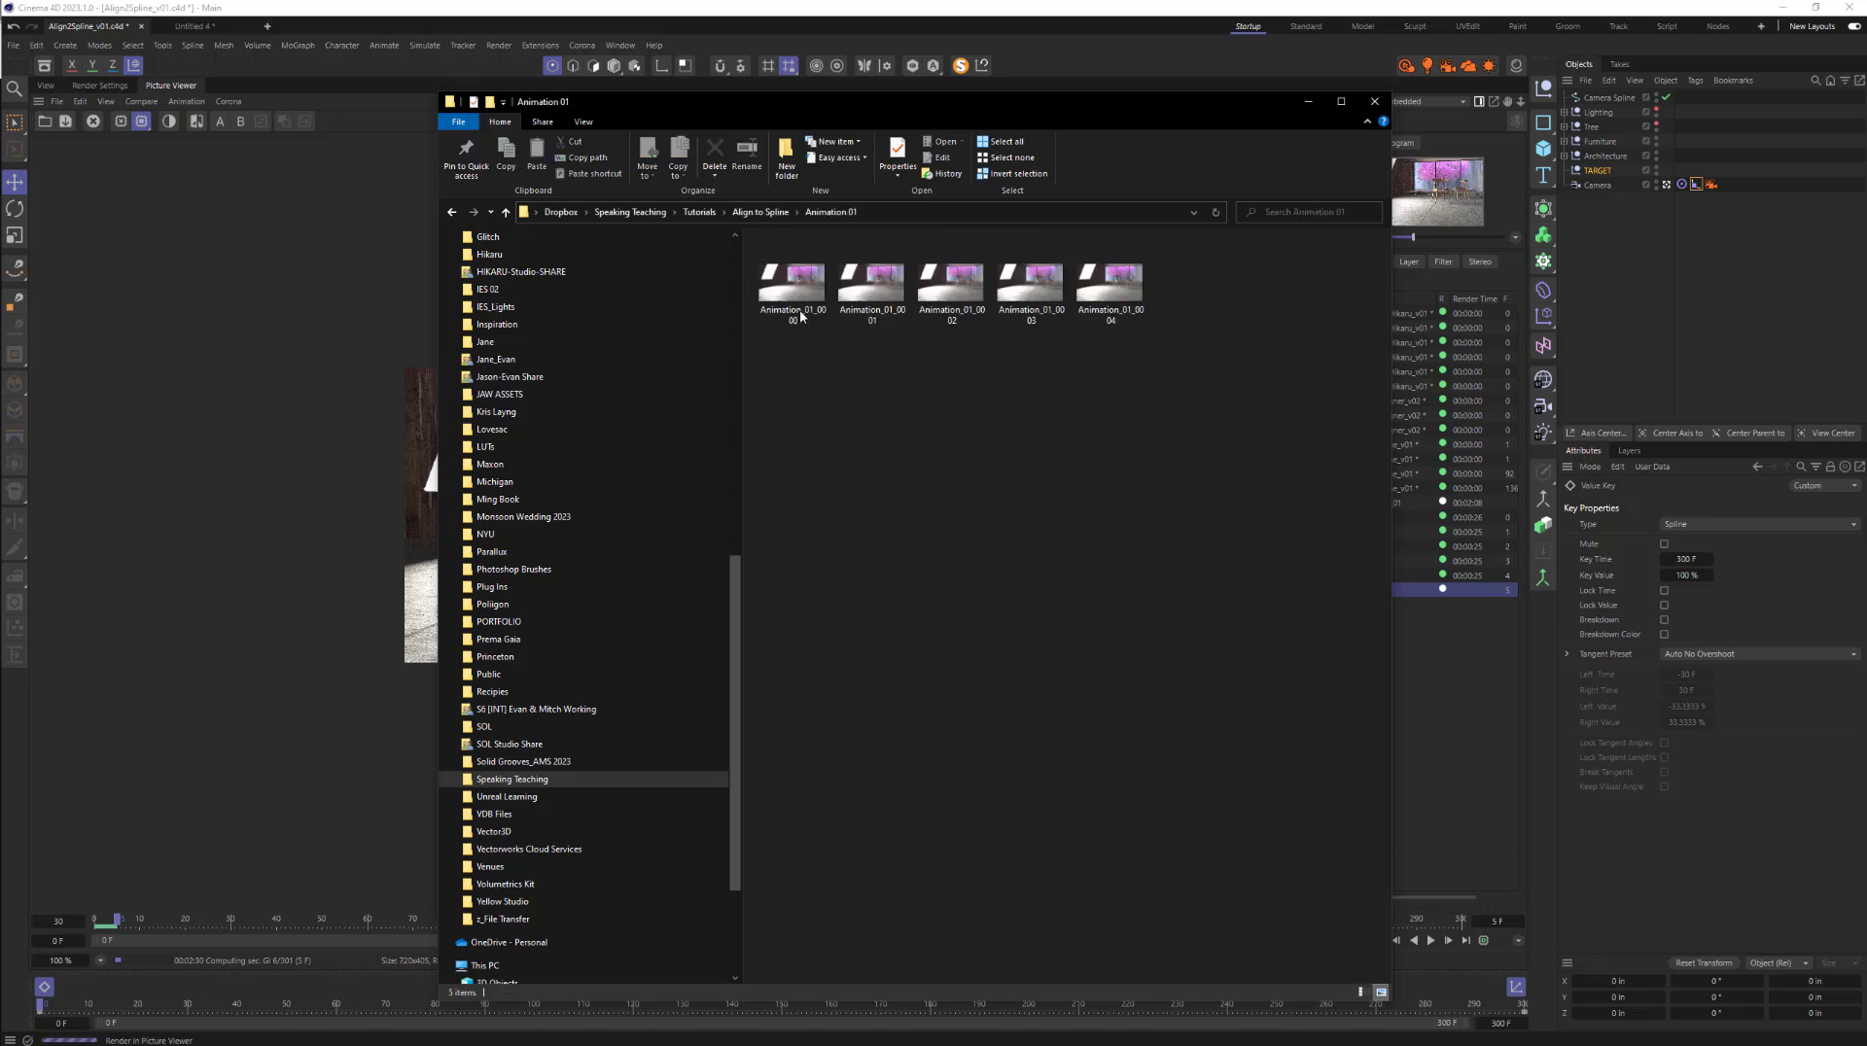
pyautogui.click(861, 292)
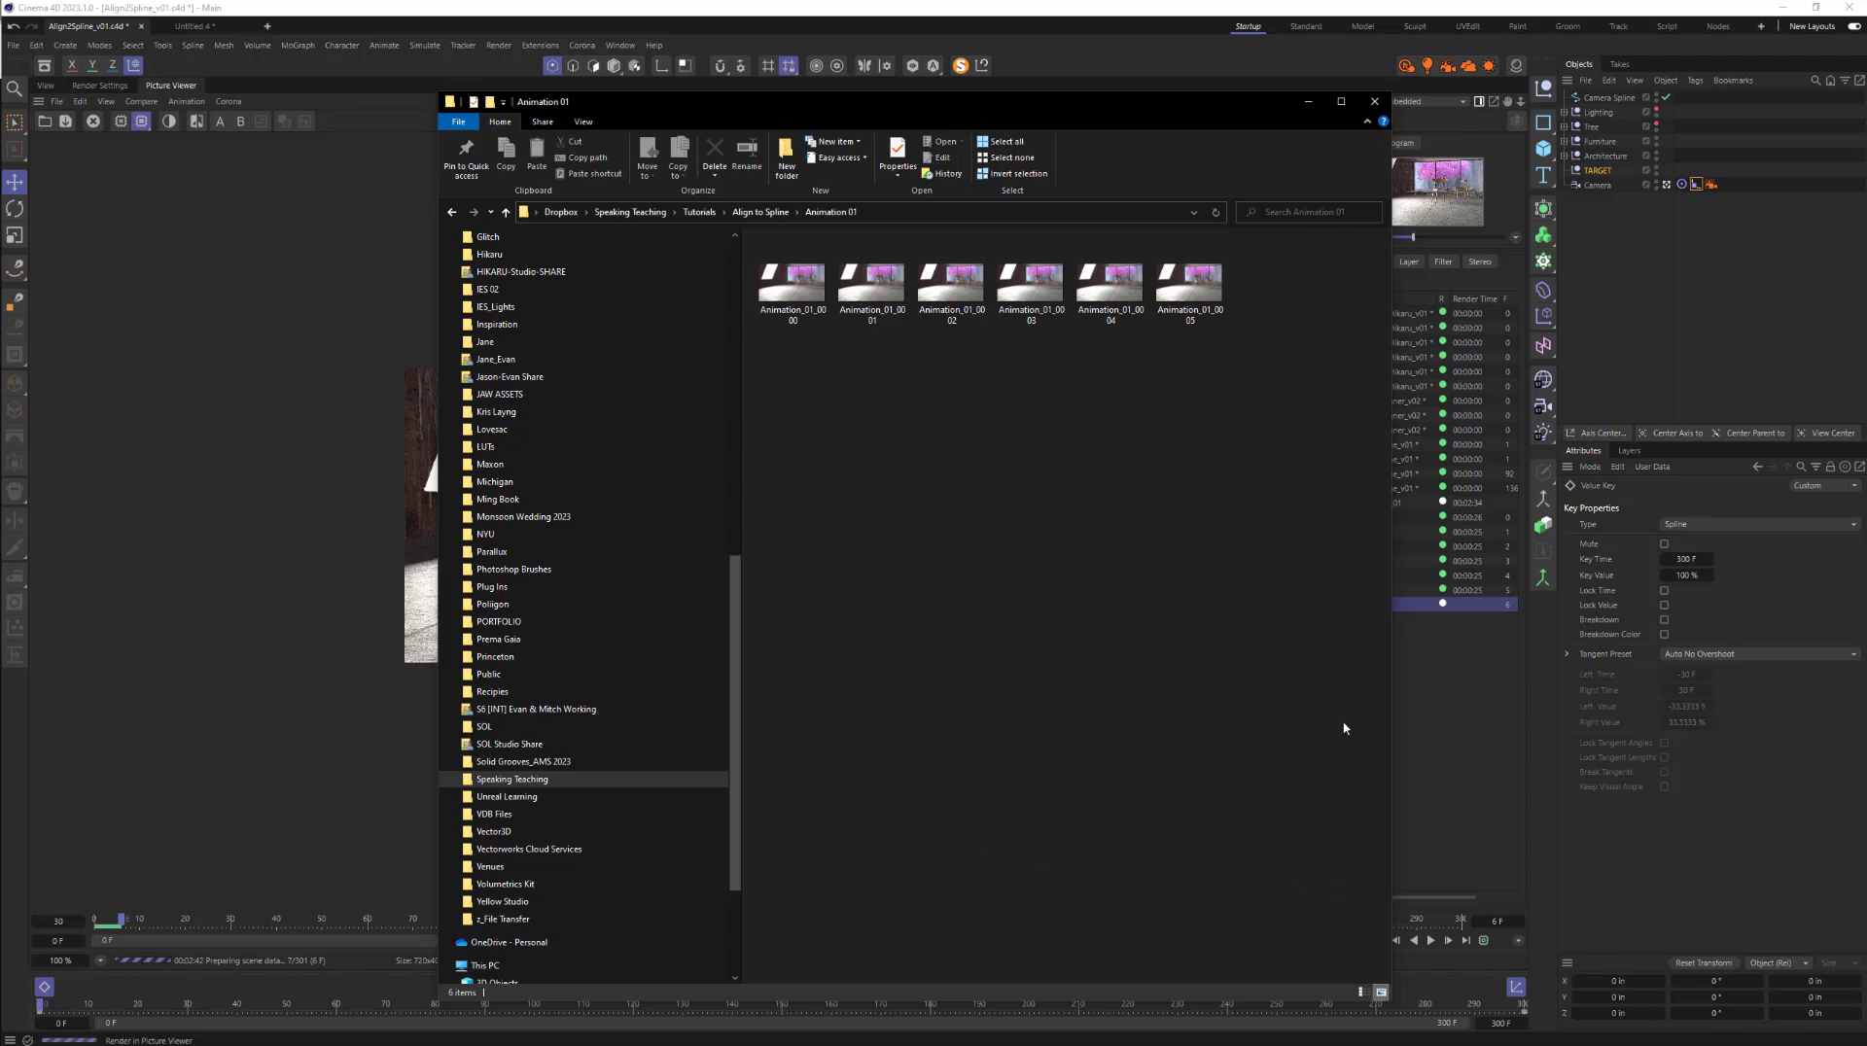
pyautogui.click(1376, 102)
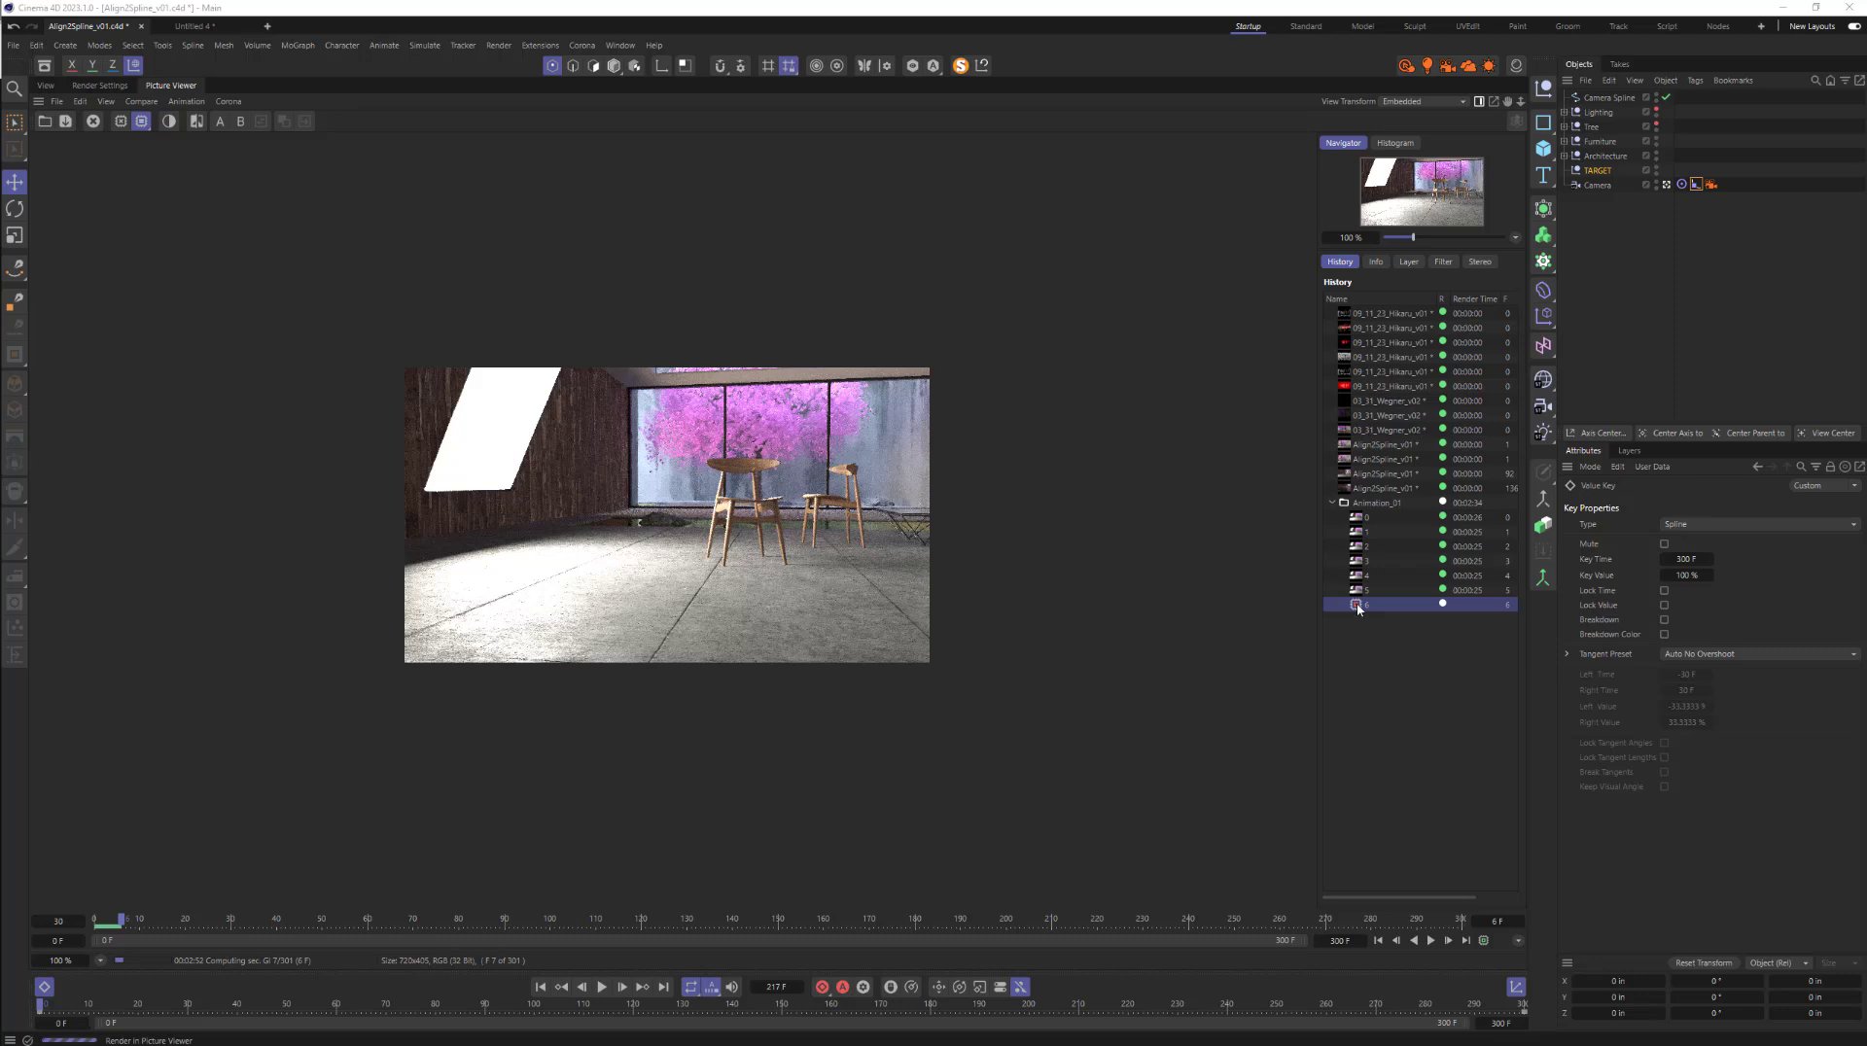
# - Play back the Animation_01 frames rendered so far in the Picture Viewer
pyautogui.click(1430, 940)
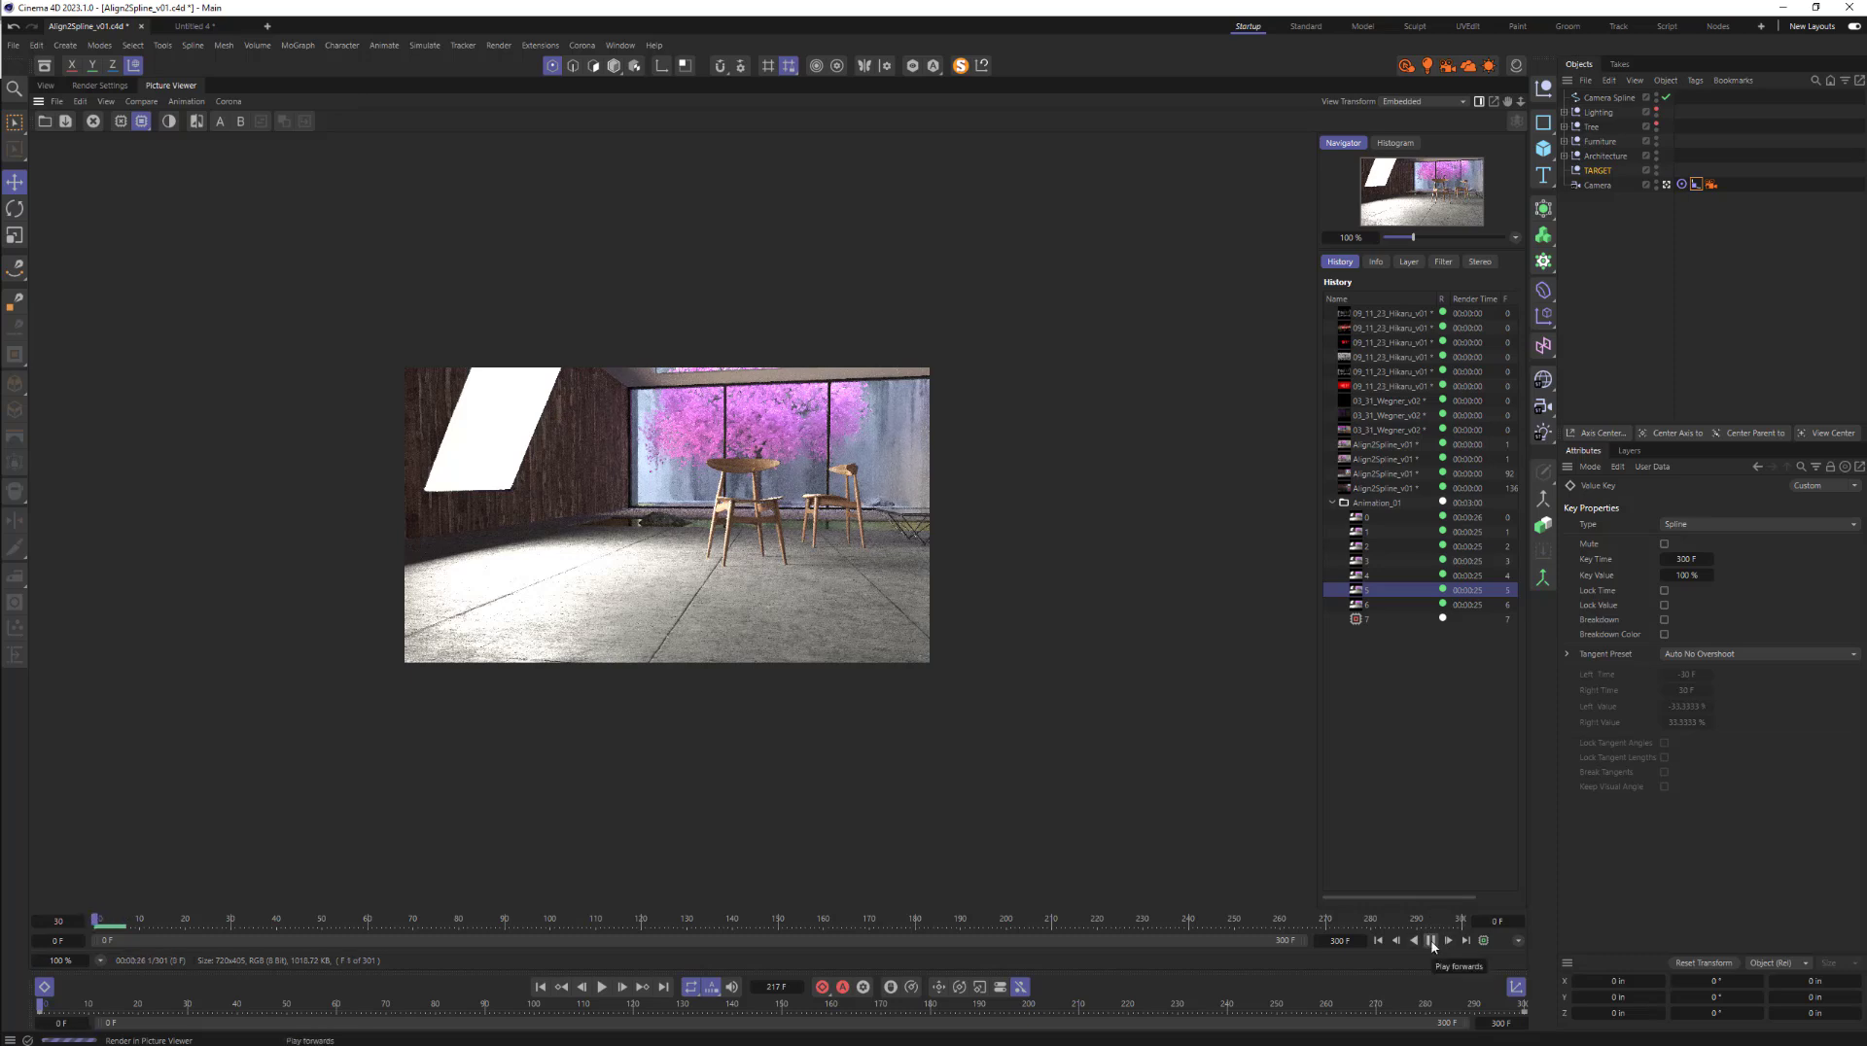
pyautogui.click(1432, 941)
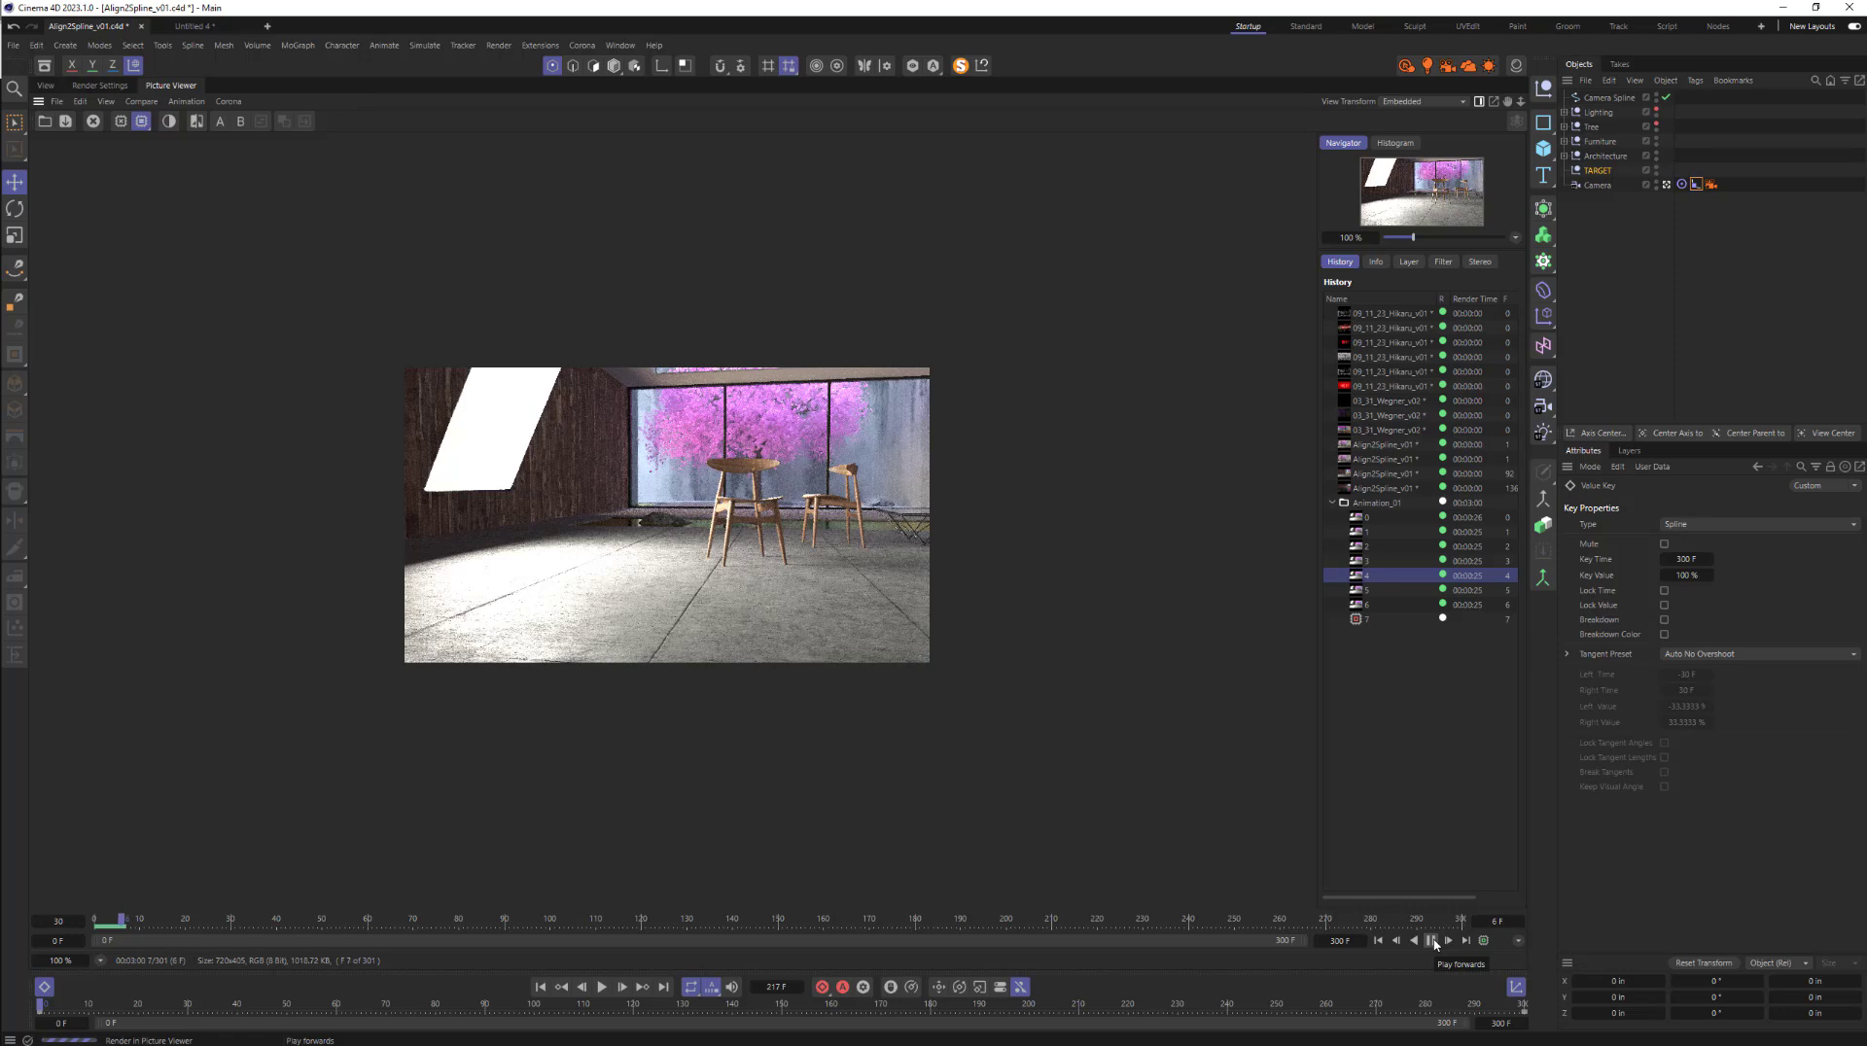
pyautogui.click(1432, 939)
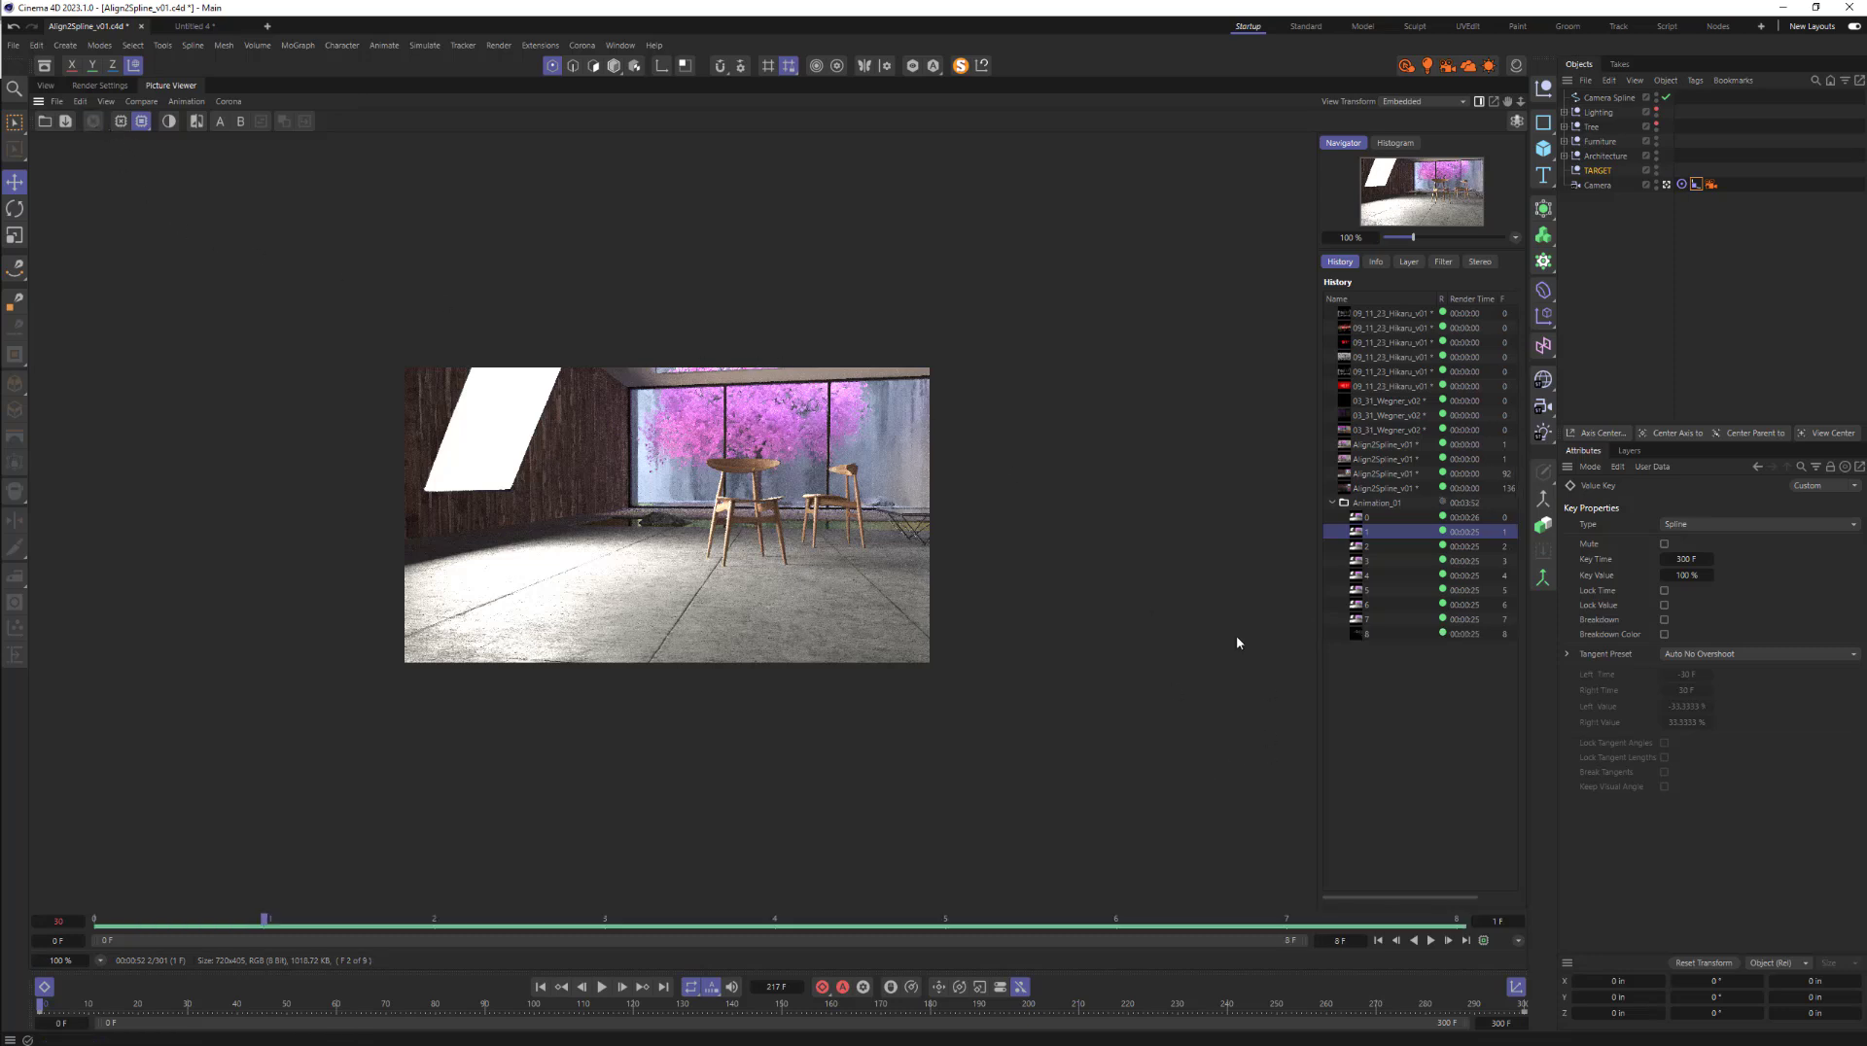
pyautogui.click(1431, 941)
pyautogui.click(1428, 941)
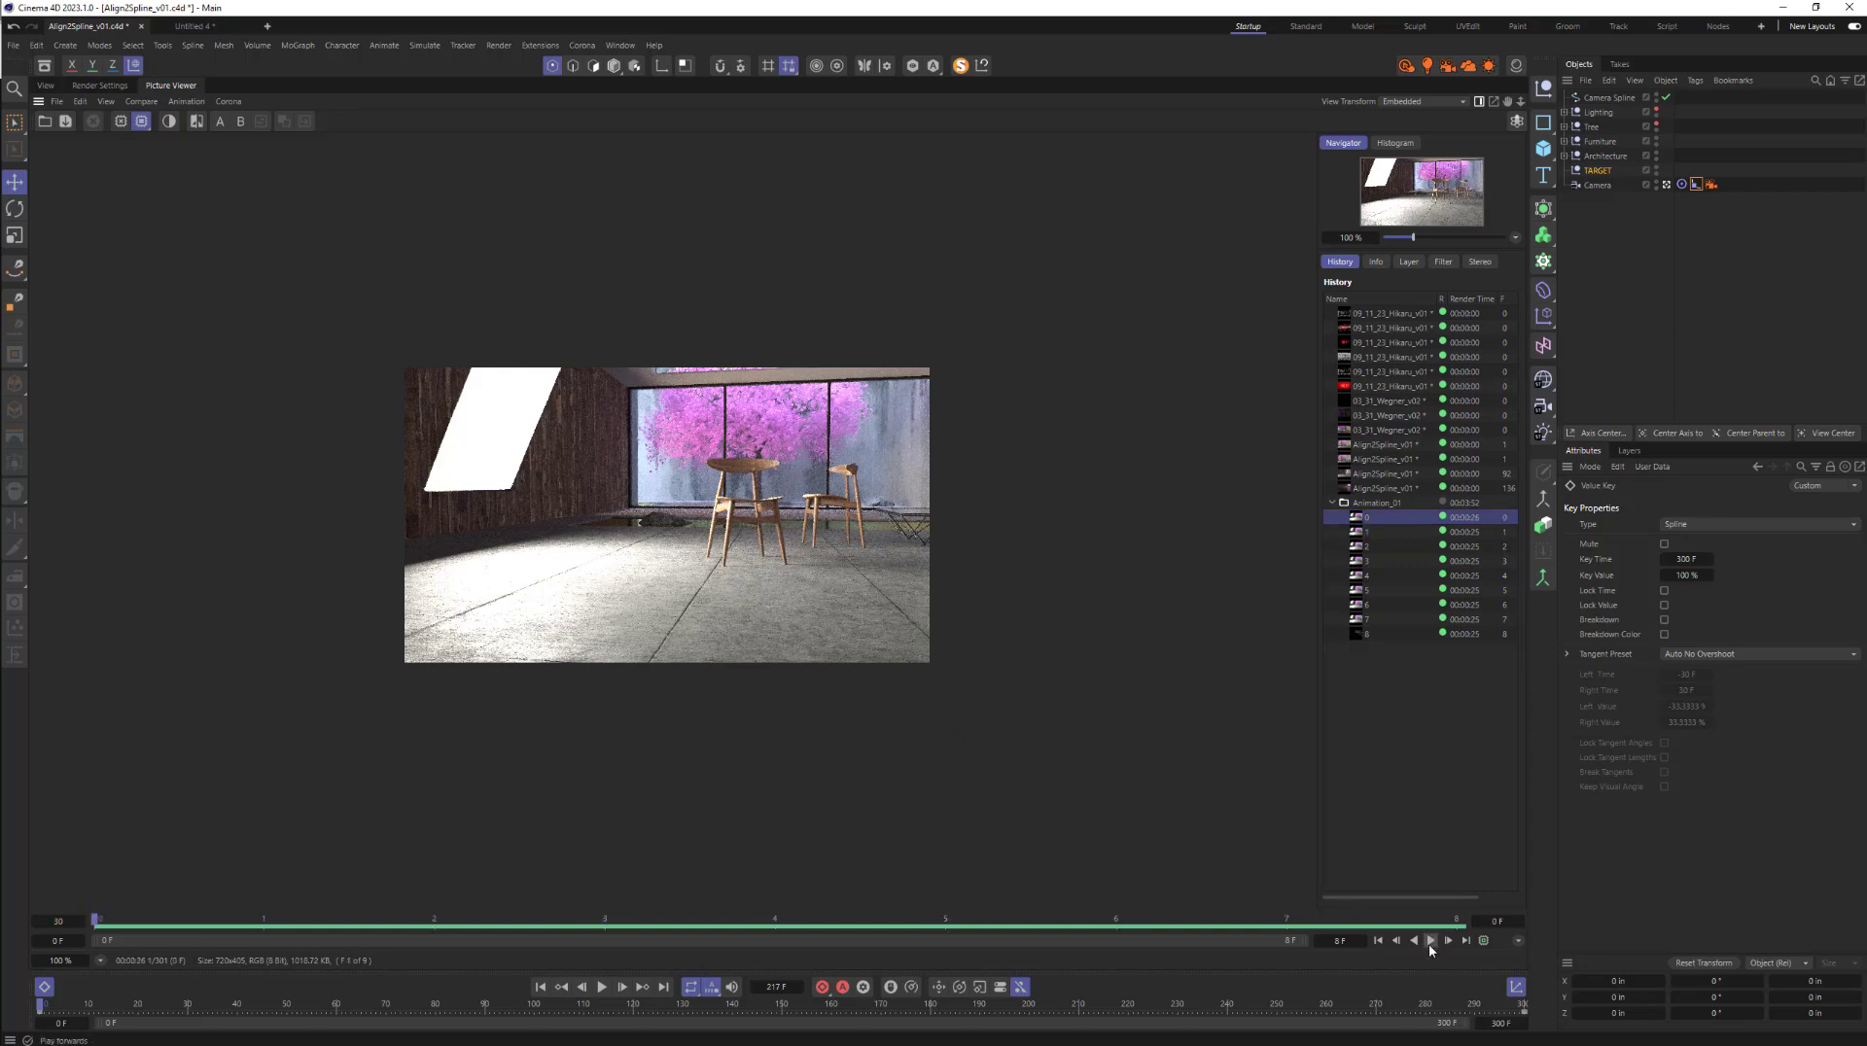
# - Compare the viewports of the Untitled 4 chair scene with those of the Align2Spline_v01 interior scene, ending on Untitled 4
pyautogui.click(192, 25)
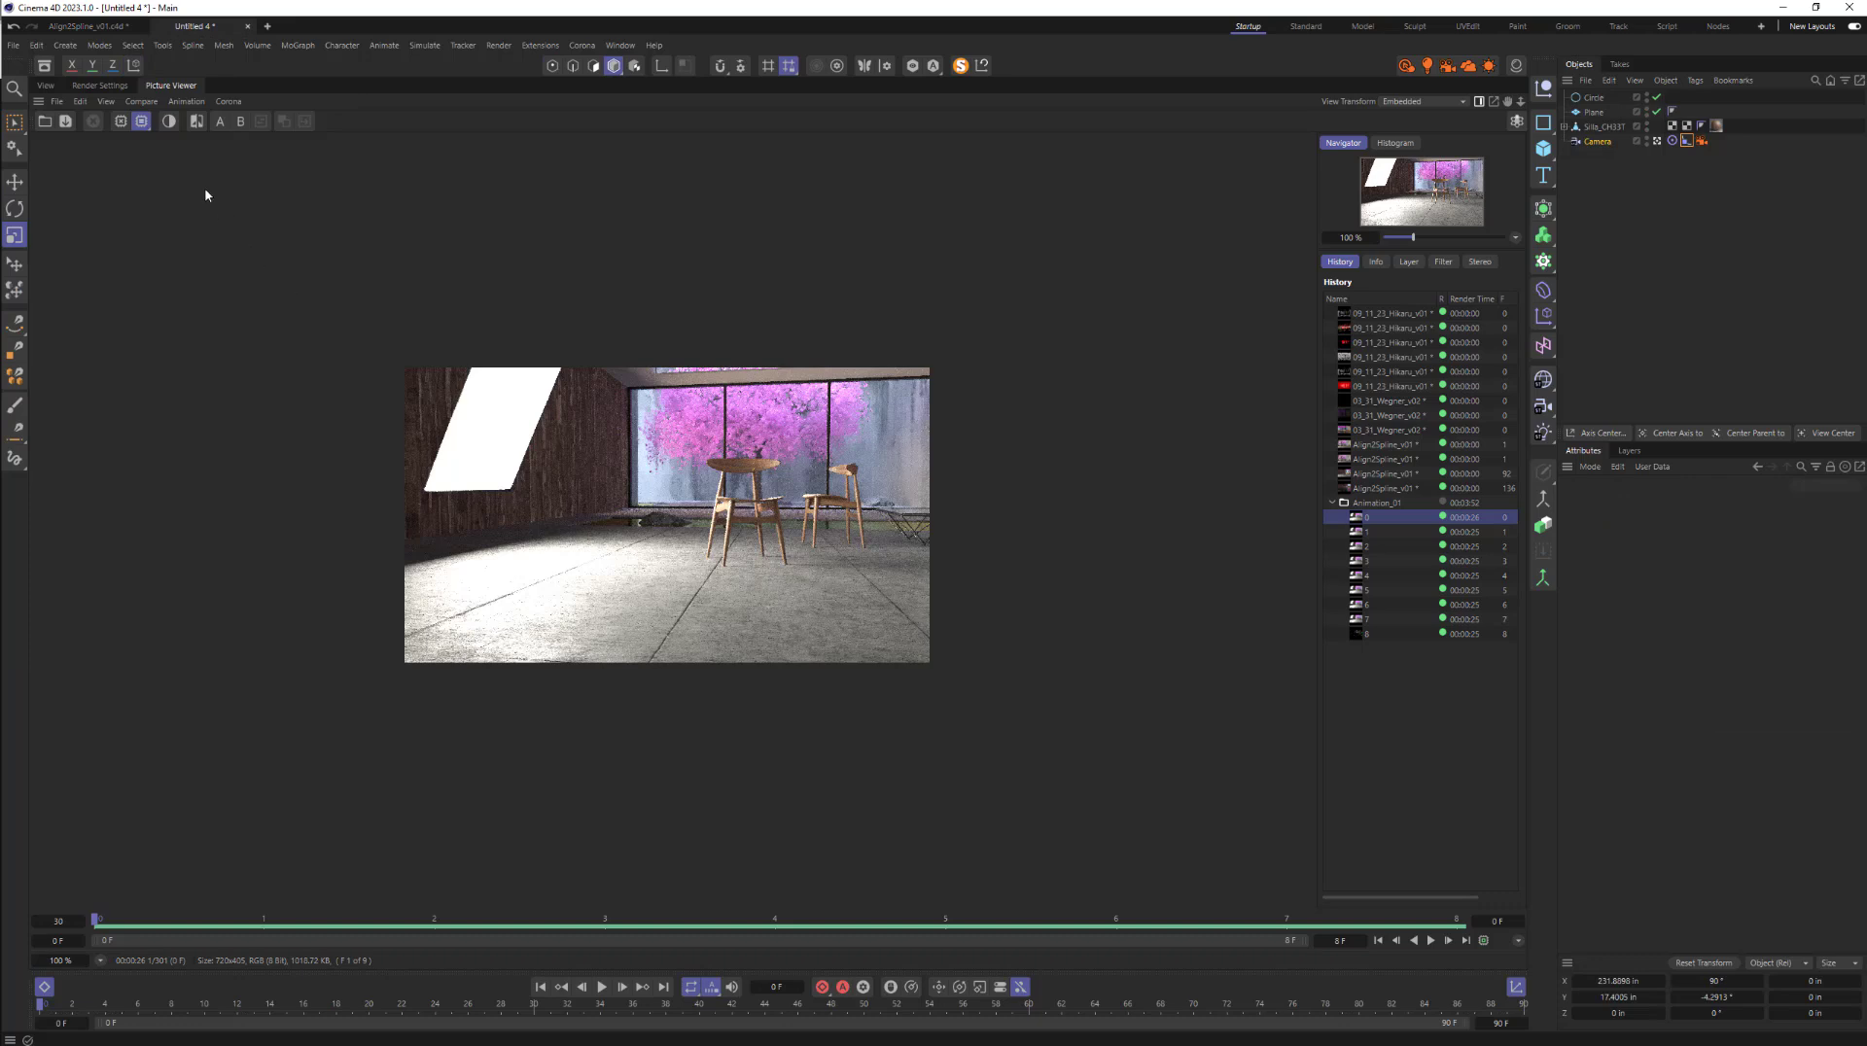
pyautogui.click(46, 86)
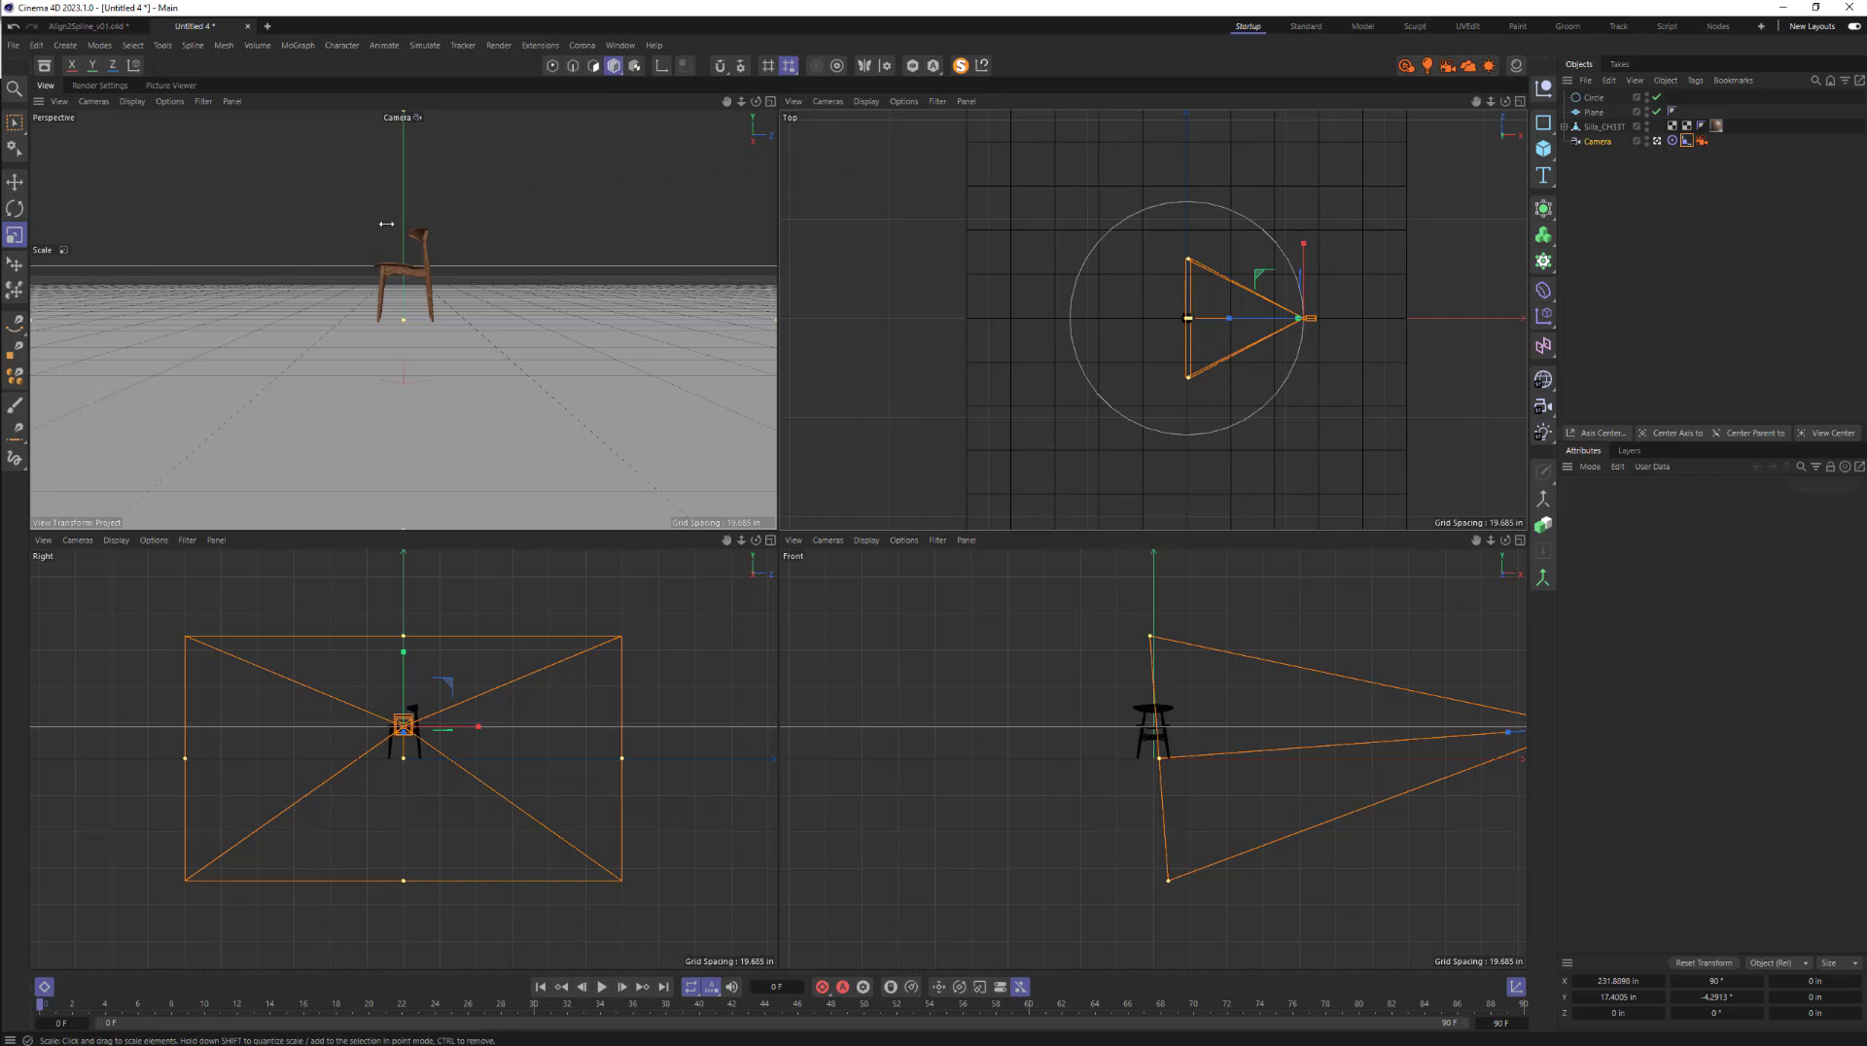
pyautogui.click(124, 25)
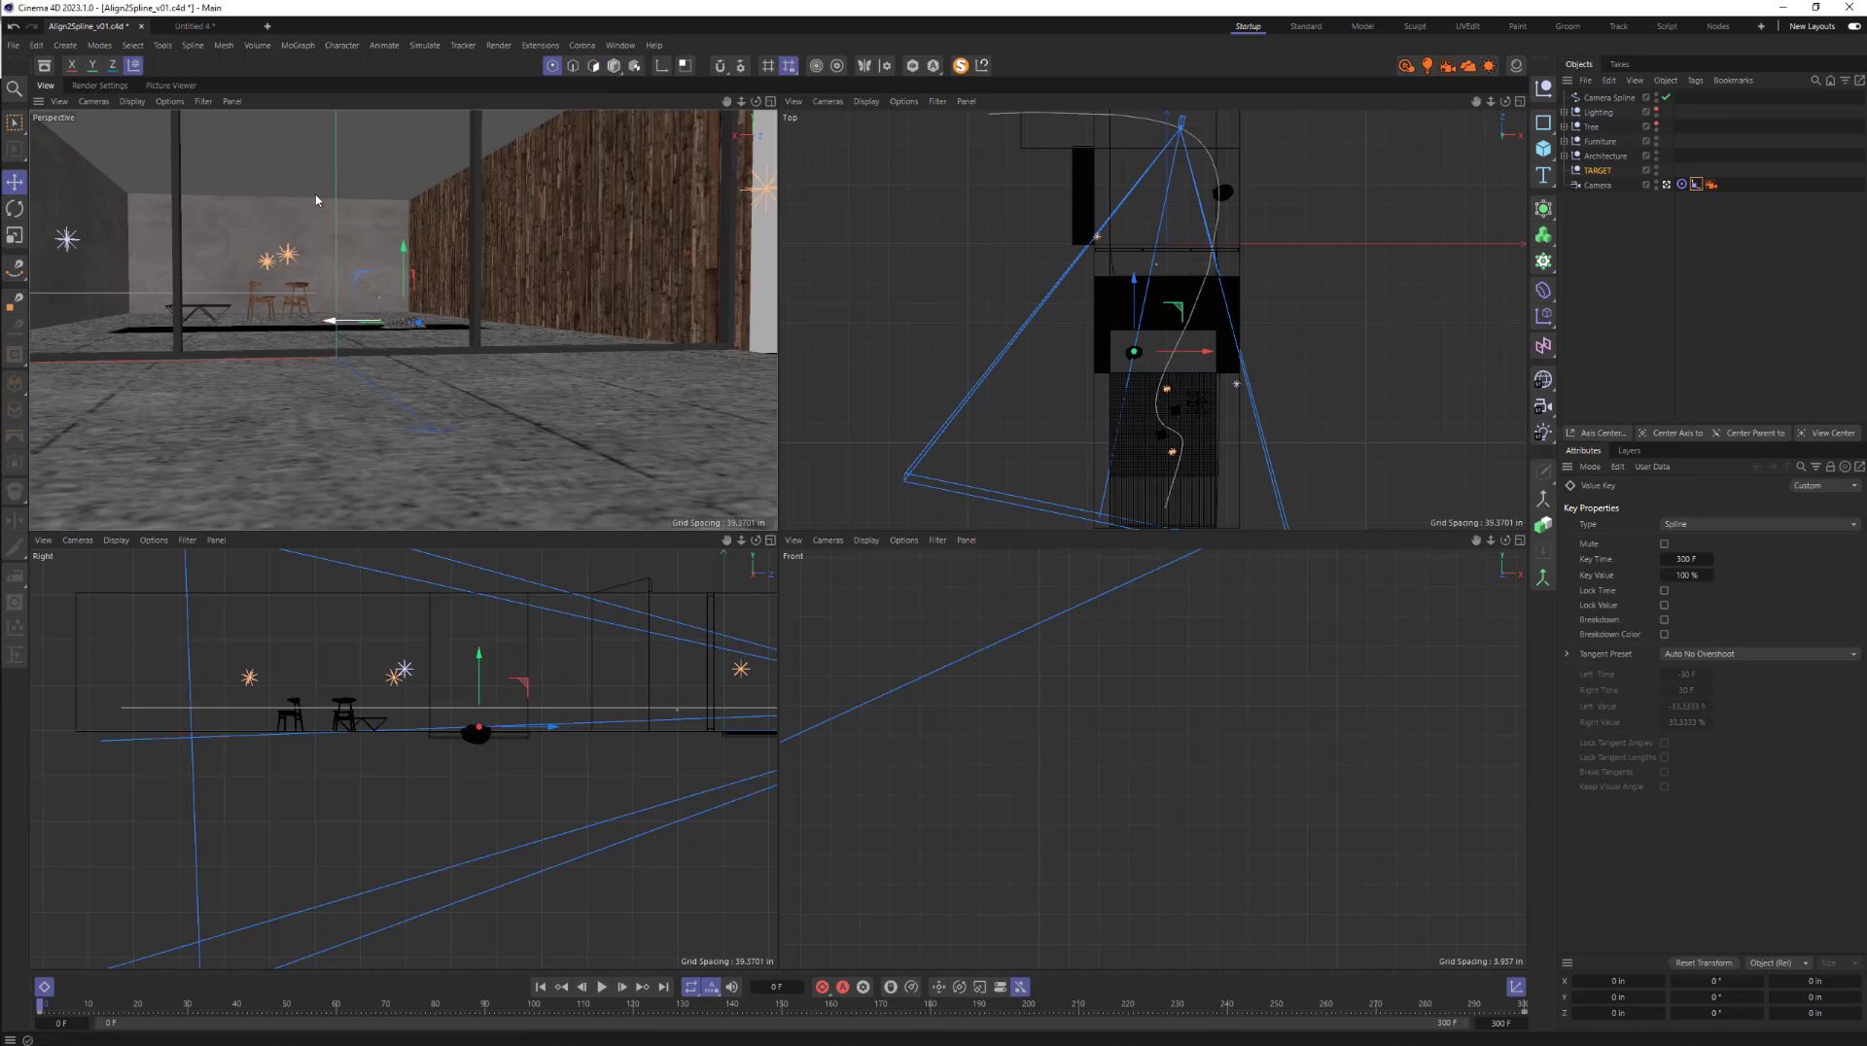
pyautogui.click(199, 26)
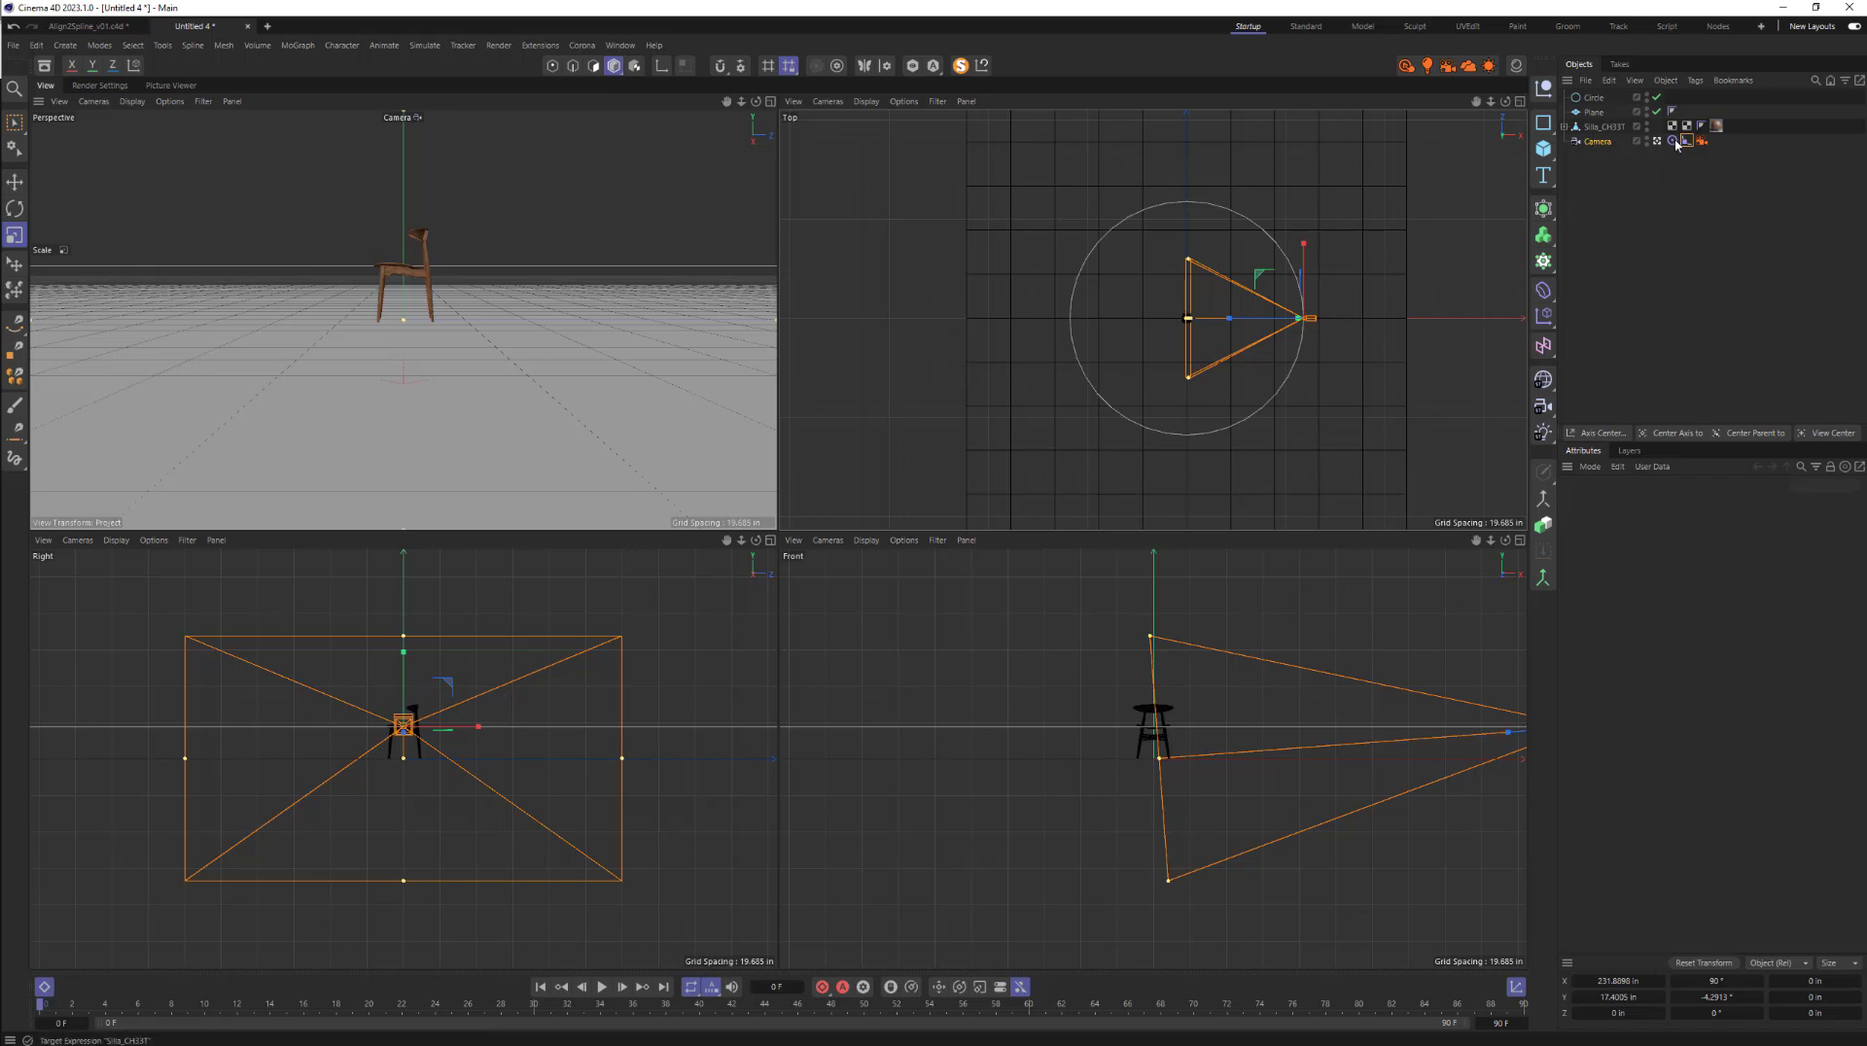
# - Inspect the circle spline and set the camera's Align to Spline position along it to 7 %
pyautogui.click(1595, 100)
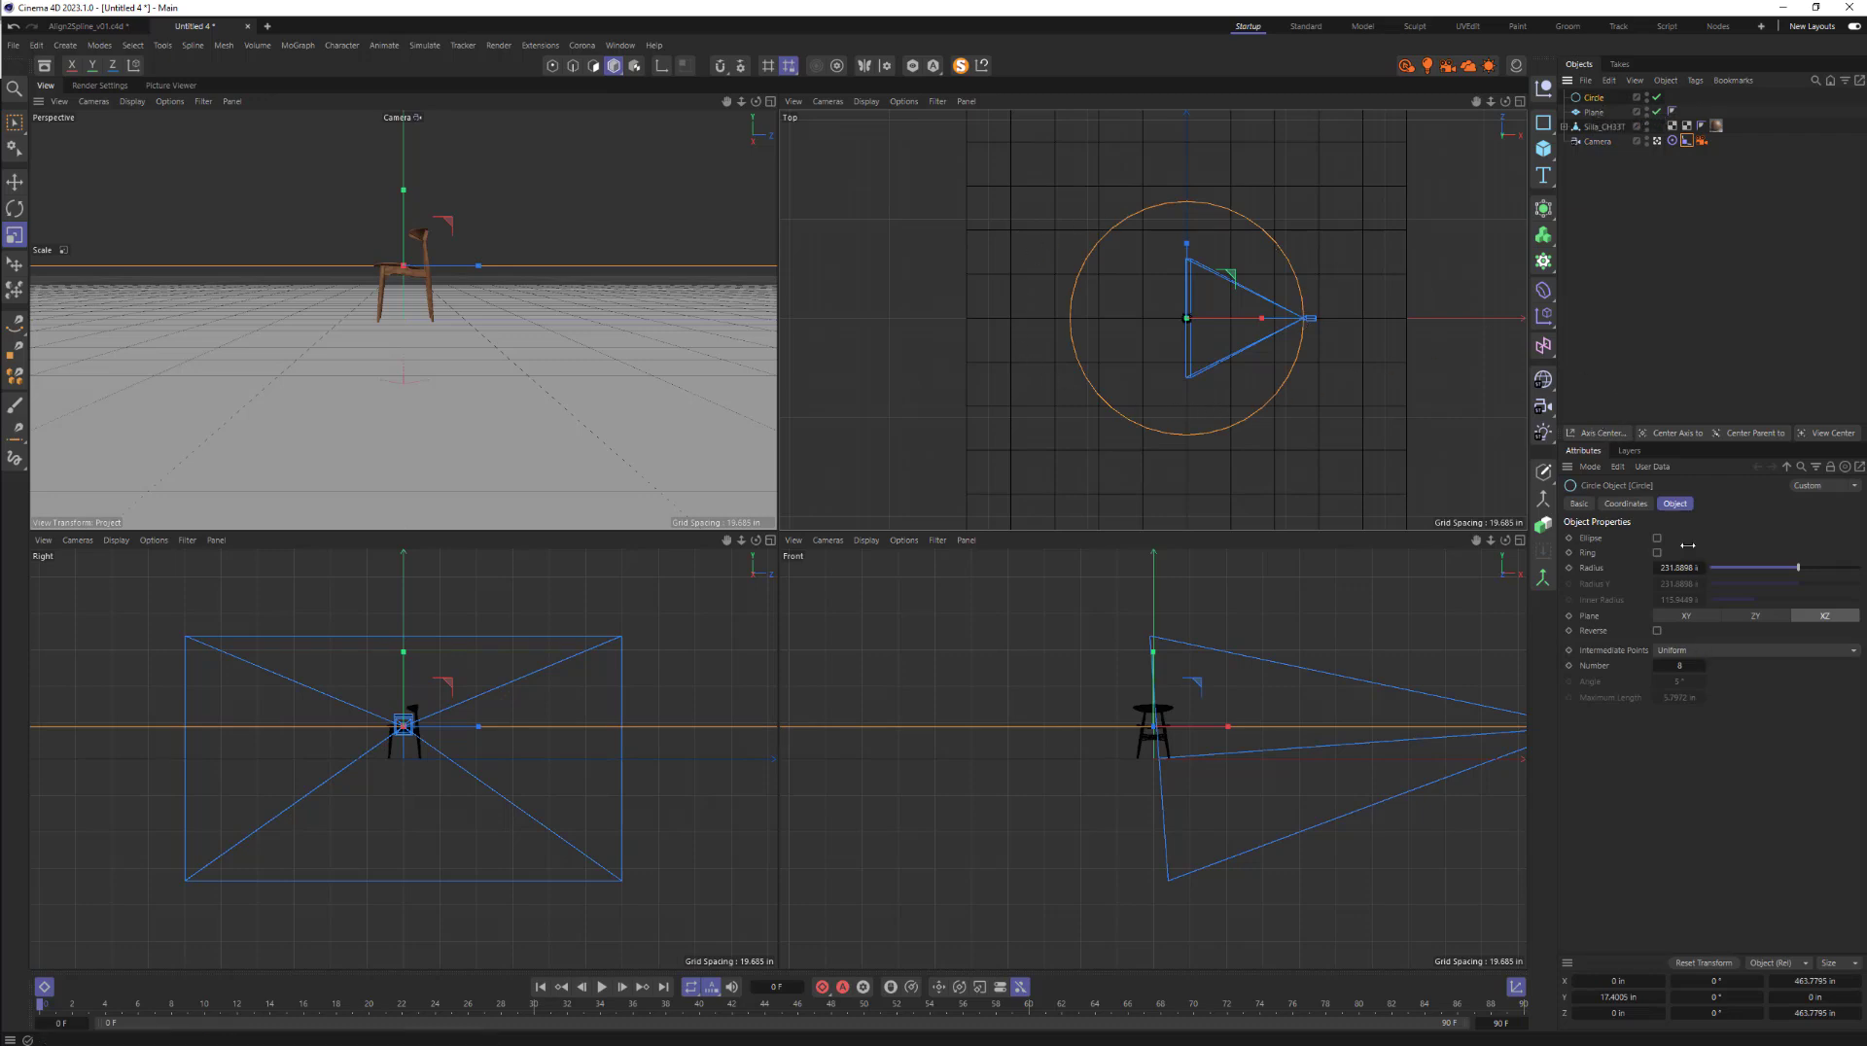
pyautogui.click(1687, 141)
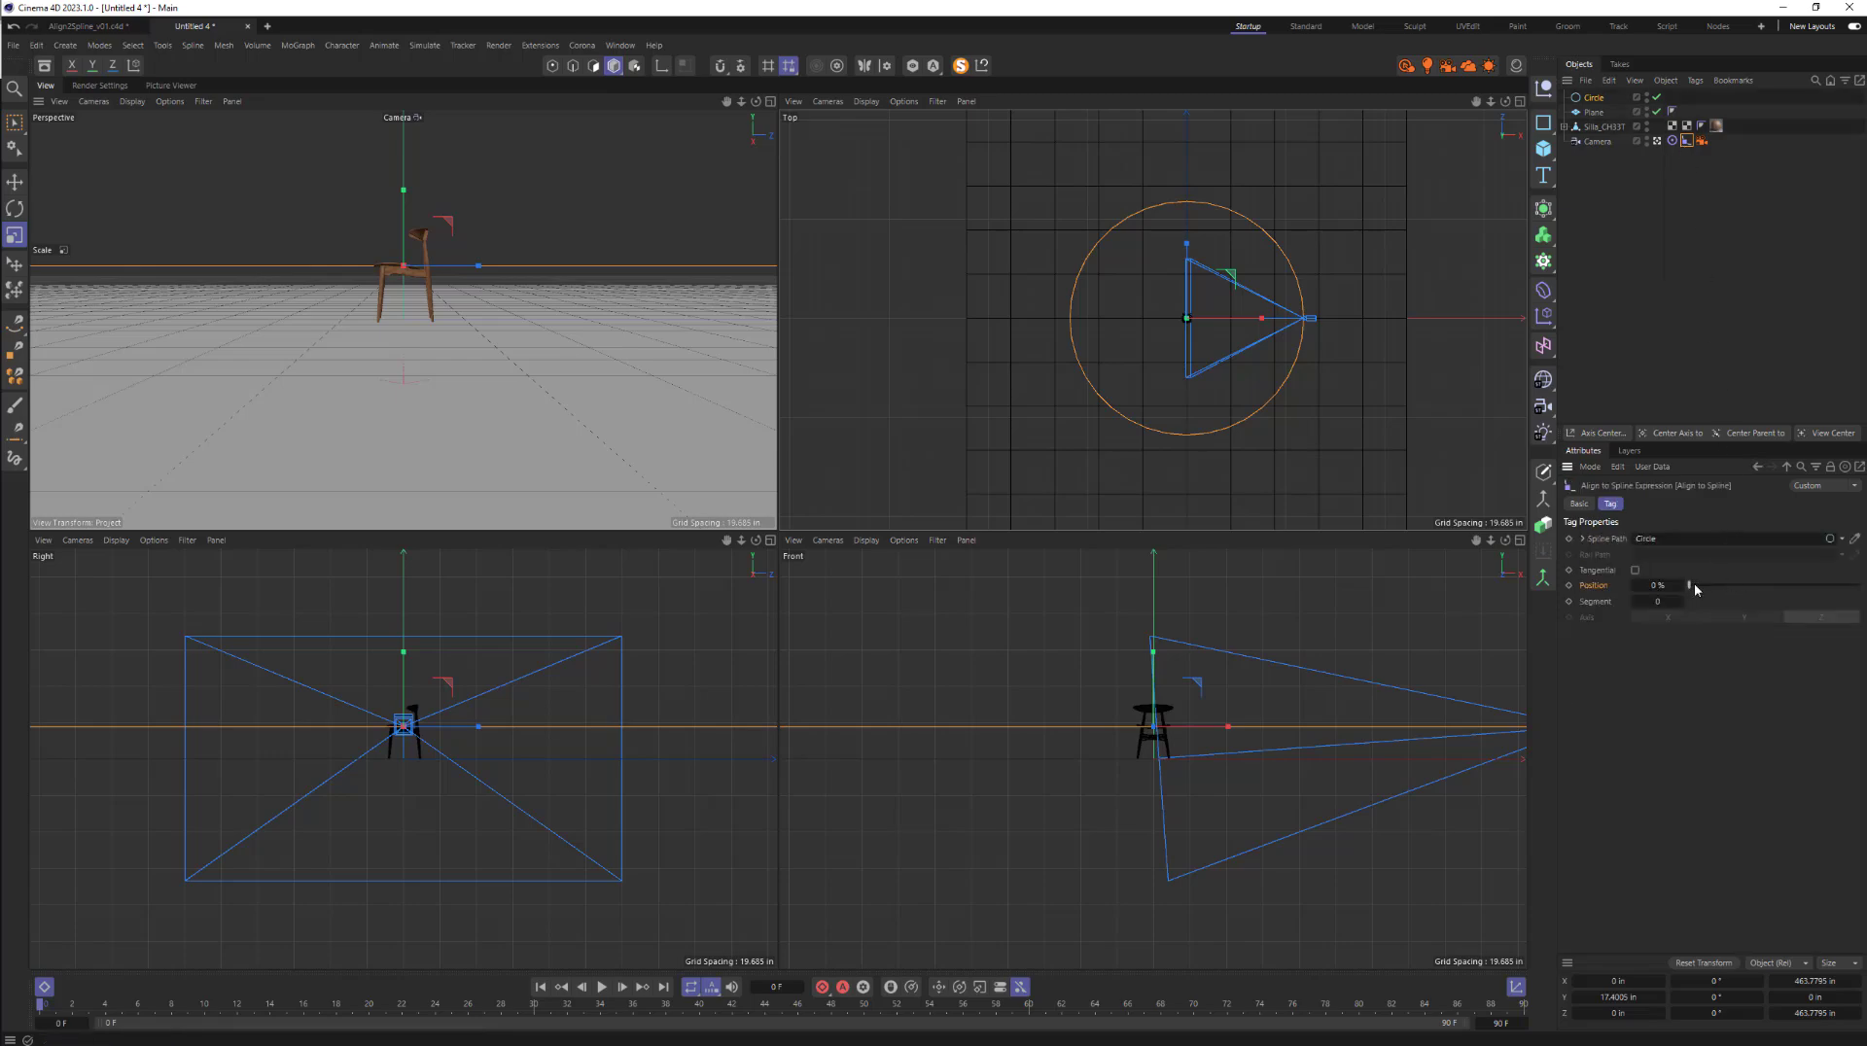
pyautogui.moveTo(1689, 586); pyautogui.dragTo(1688, 509)
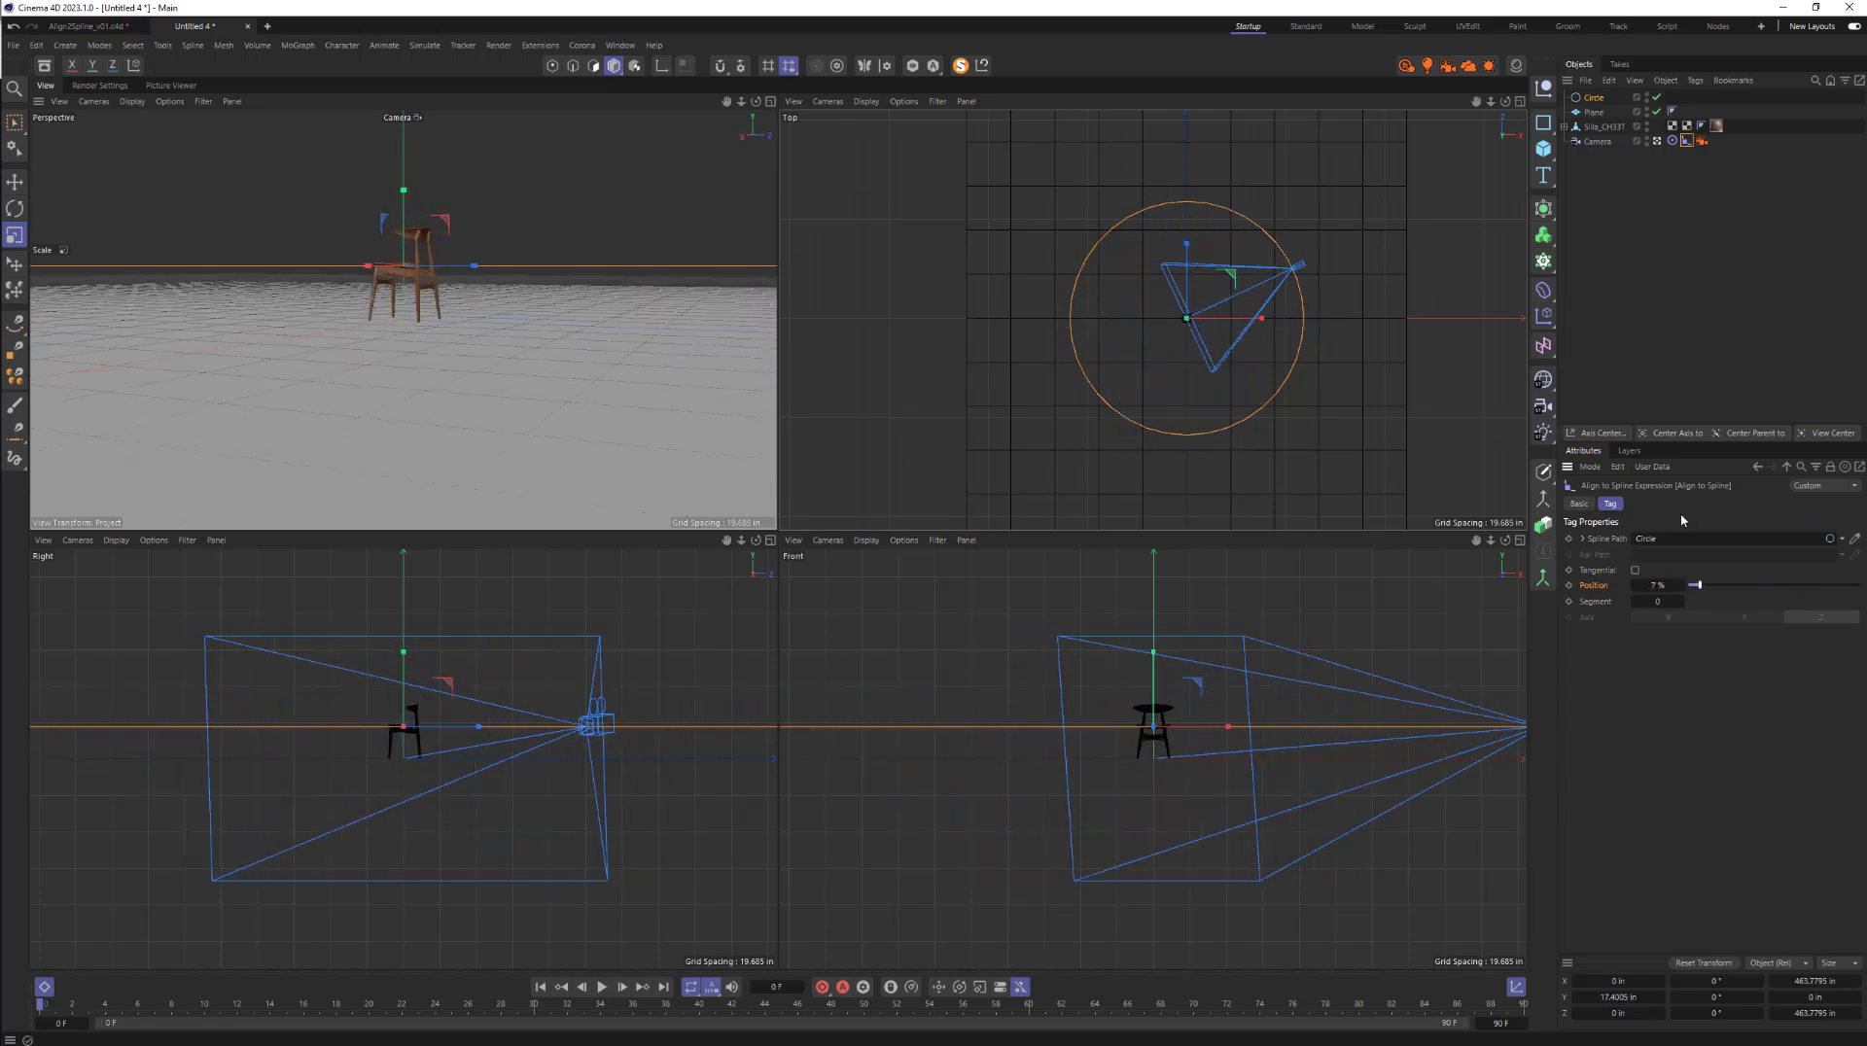